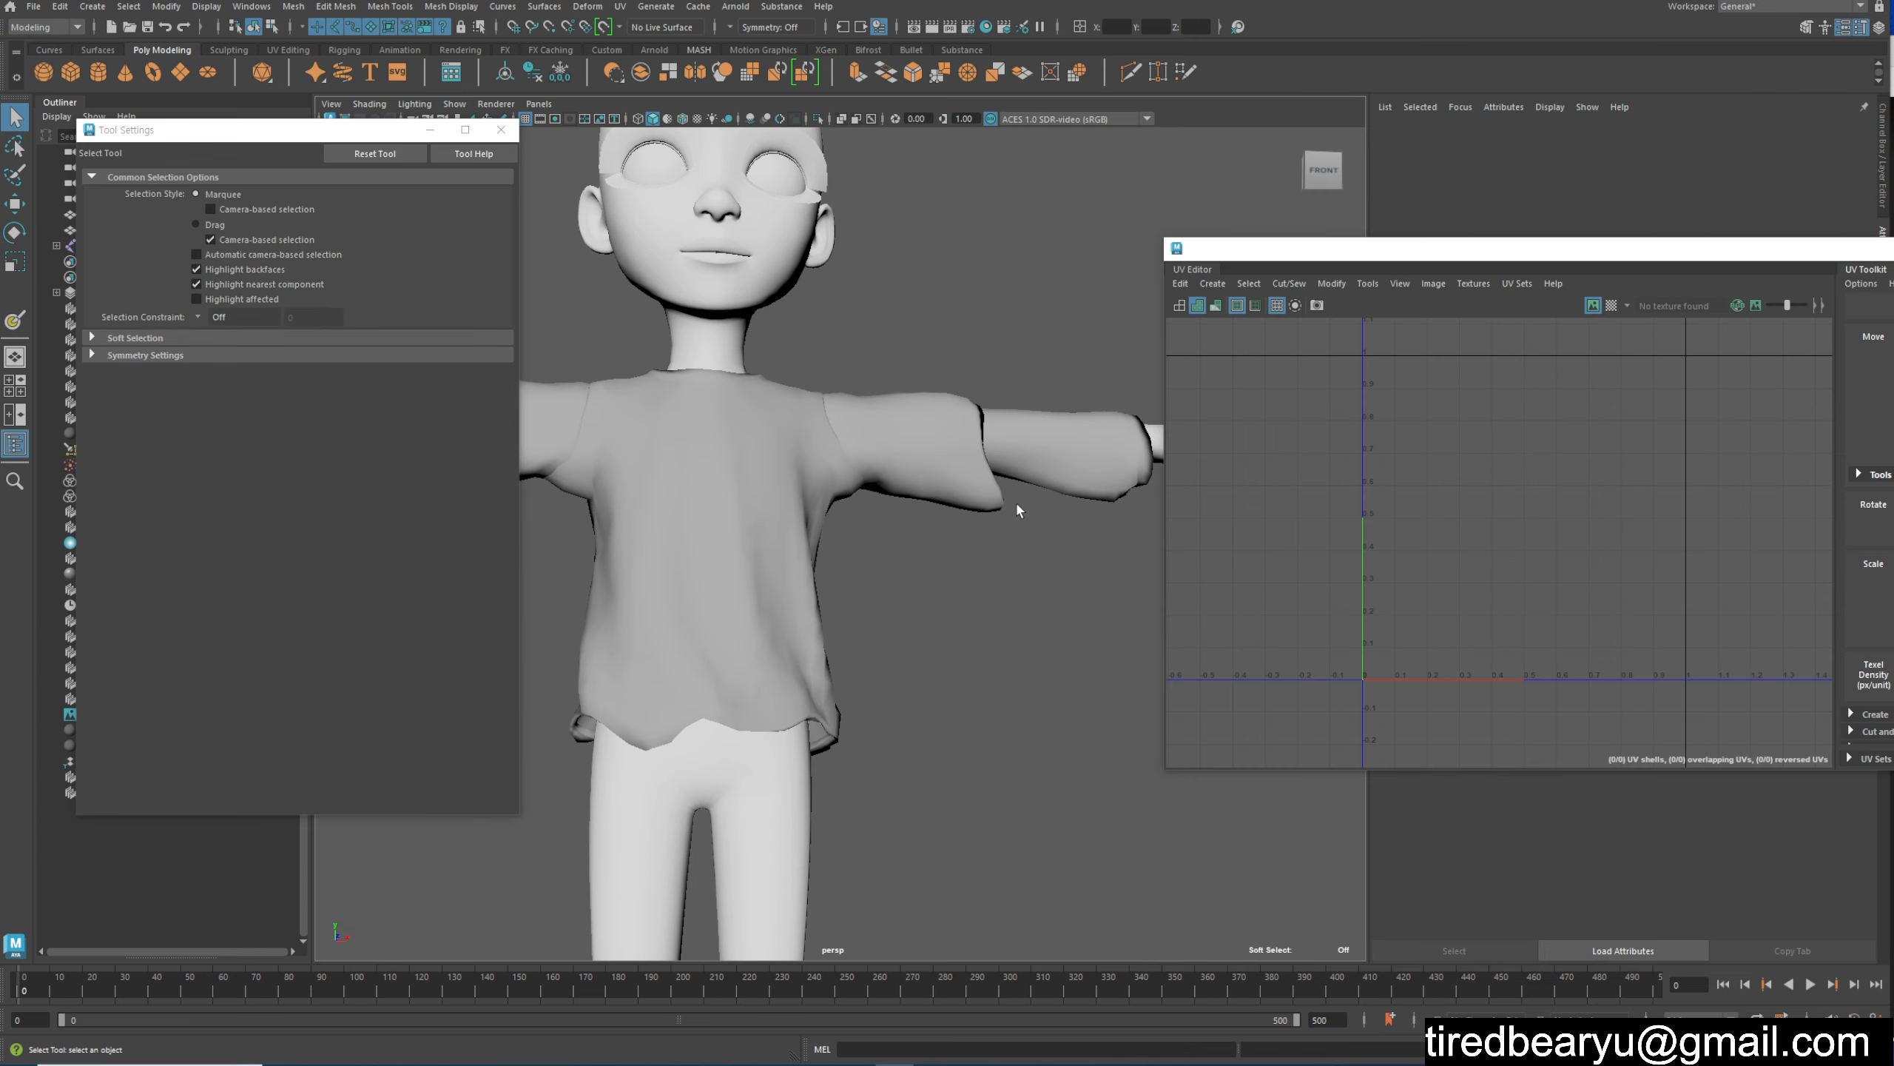
# Step: Select the shirt mesh and reposition the UV Editor so its complete layout and UV Toolkit are in view
pyautogui.click(1016, 506)
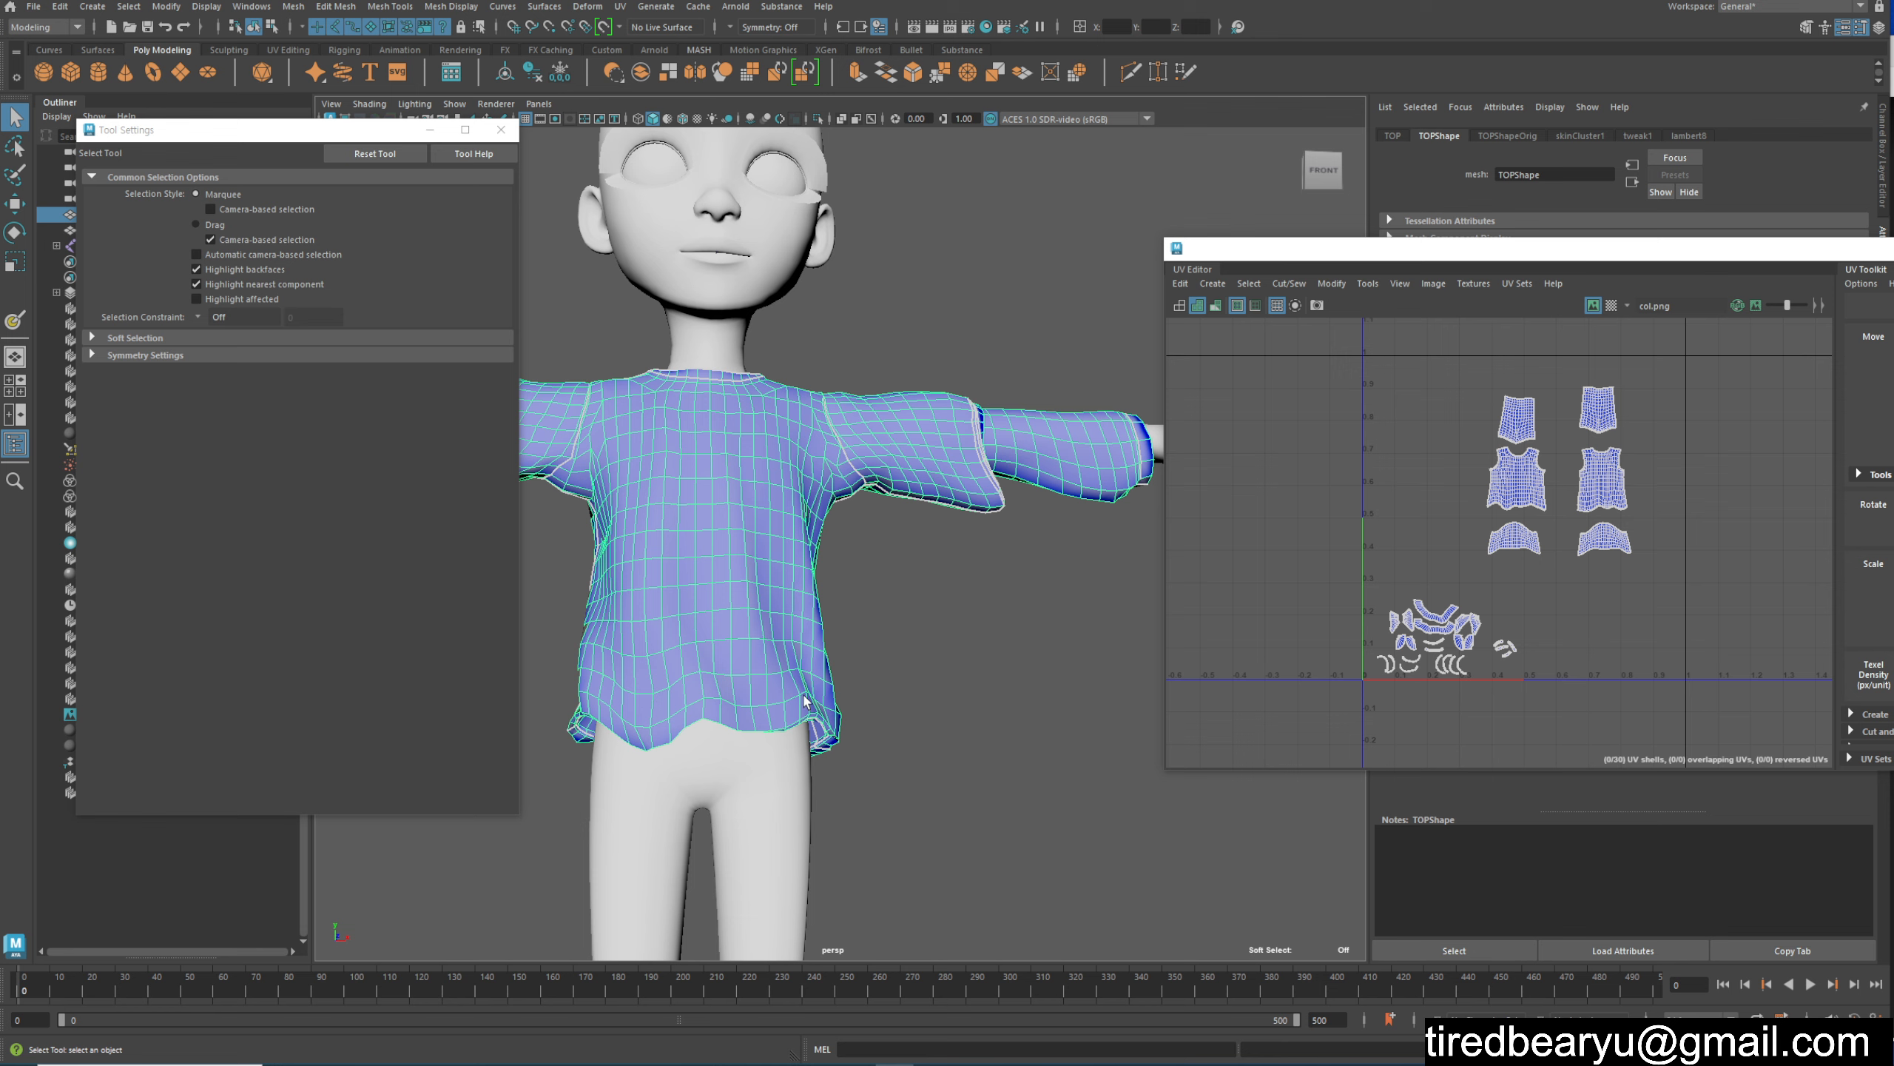
pyautogui.keyDown('alt'); pyautogui.moveTo(802, 702); pyautogui.dragTo(1000, 567); pyautogui.keyUp('alt')
pyautogui.moveTo(1616, 256); pyautogui.dragTo(1323, 219)
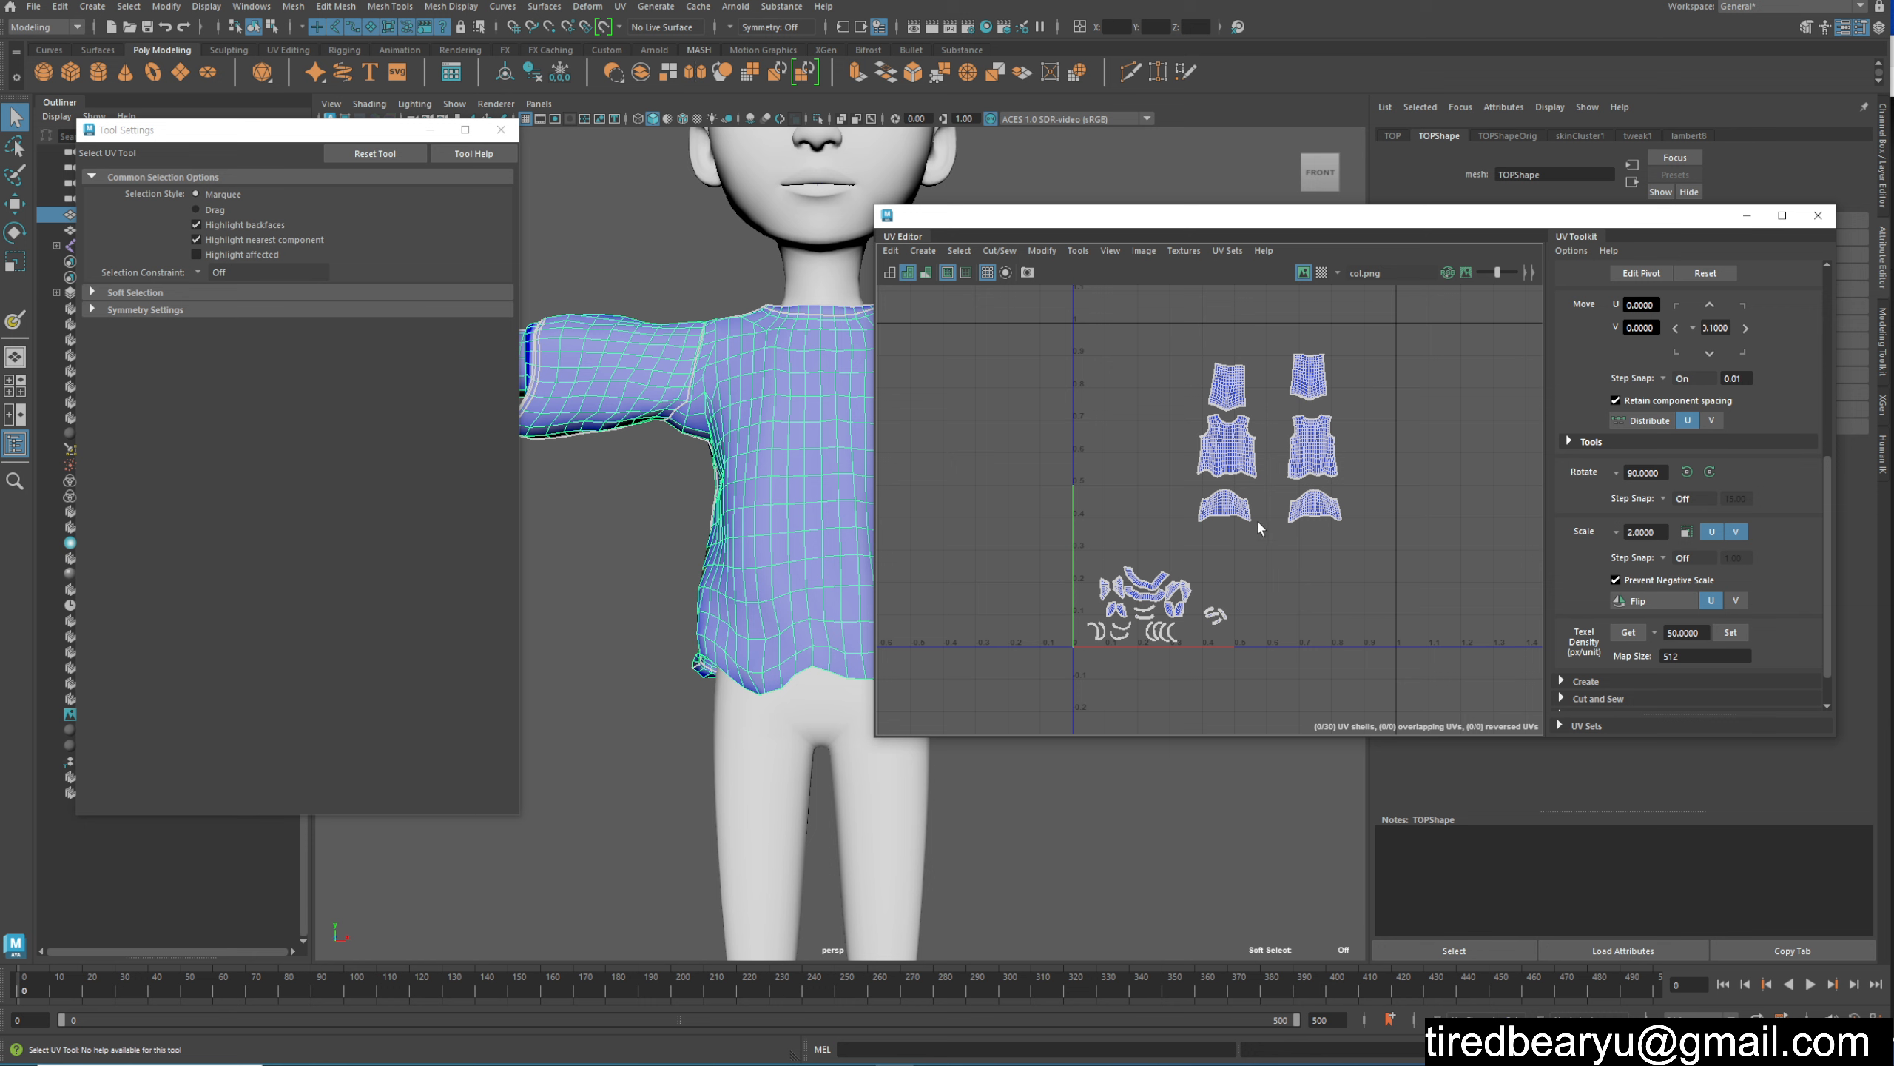
# Step: Try enlarging one of the shirt's body UV shells, then undo the scaling
pyautogui.moveTo(1233, 446); pyautogui.dragTo(1231, 493, button='right')
pyautogui.click(1229, 448)
pyautogui.press('w')
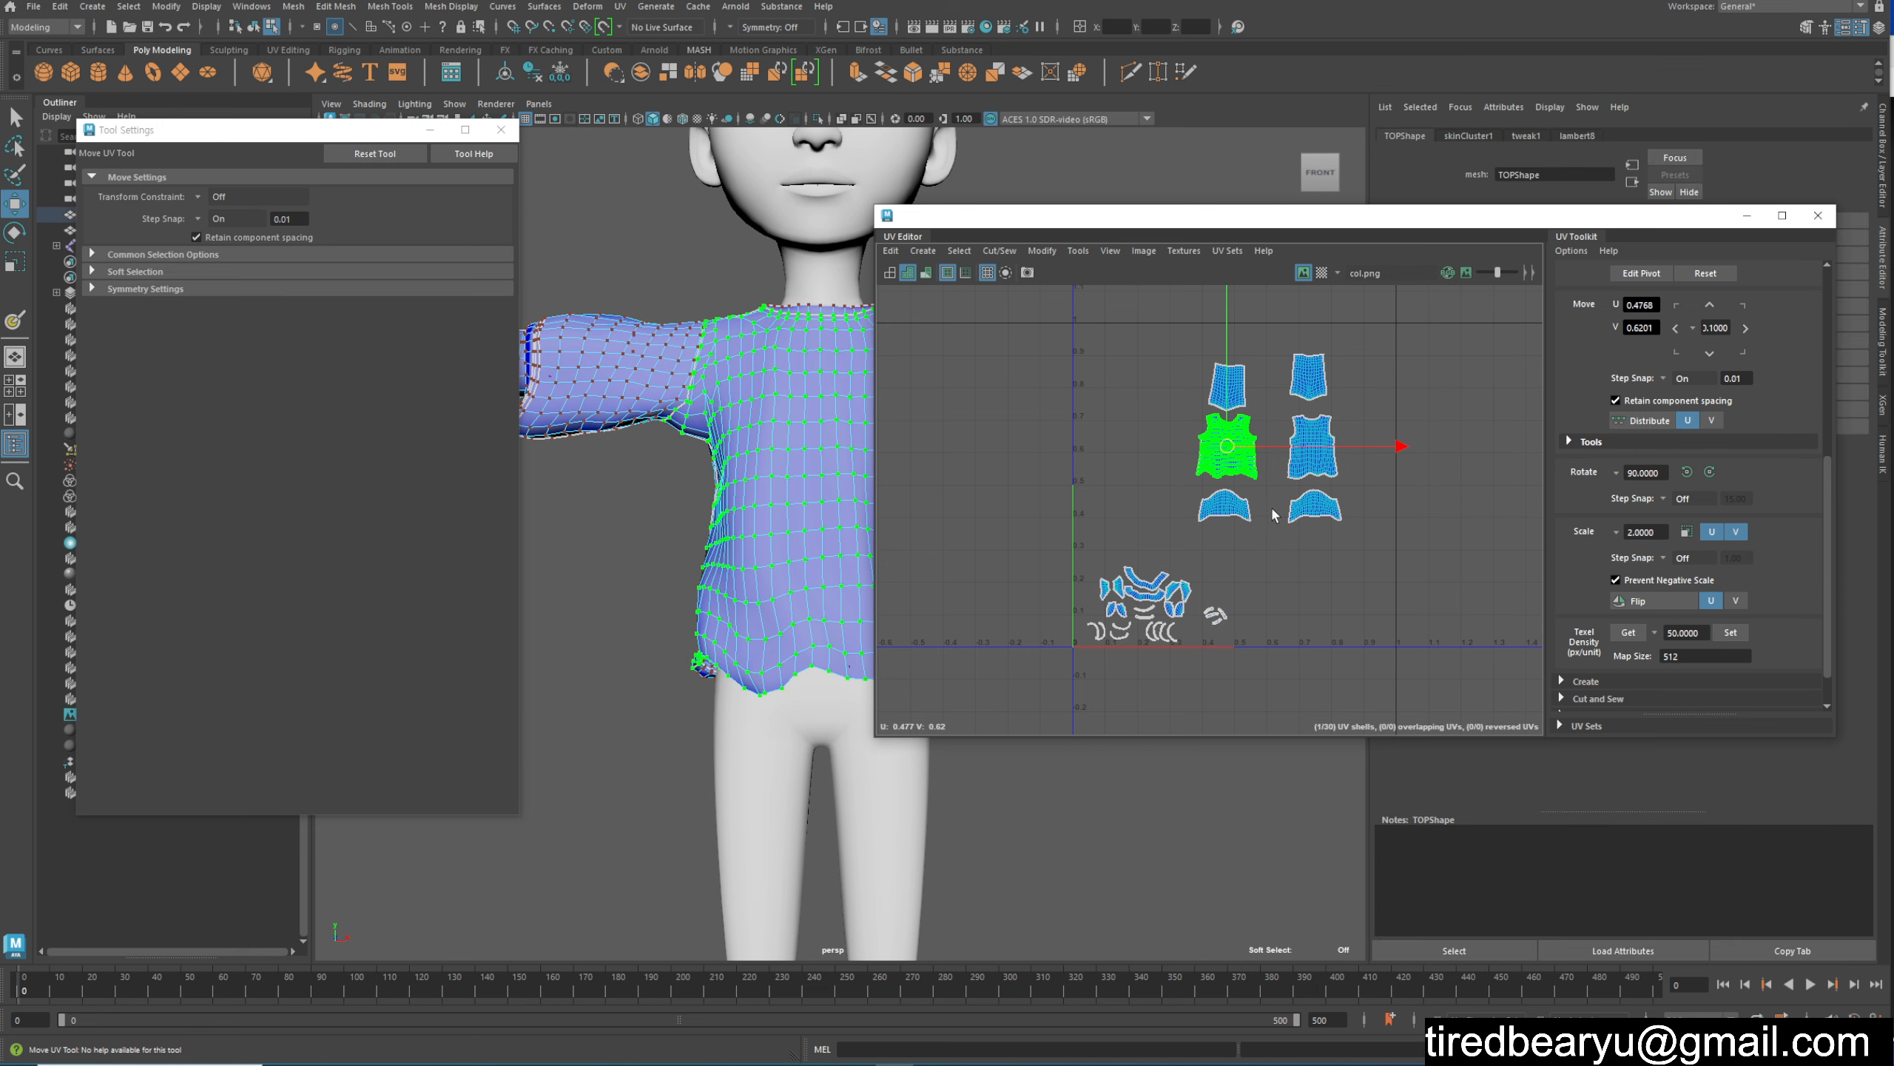
pyautogui.press('r')
pyautogui.moveTo(1275, 533); pyautogui.dragTo(1317, 490, button='middle')
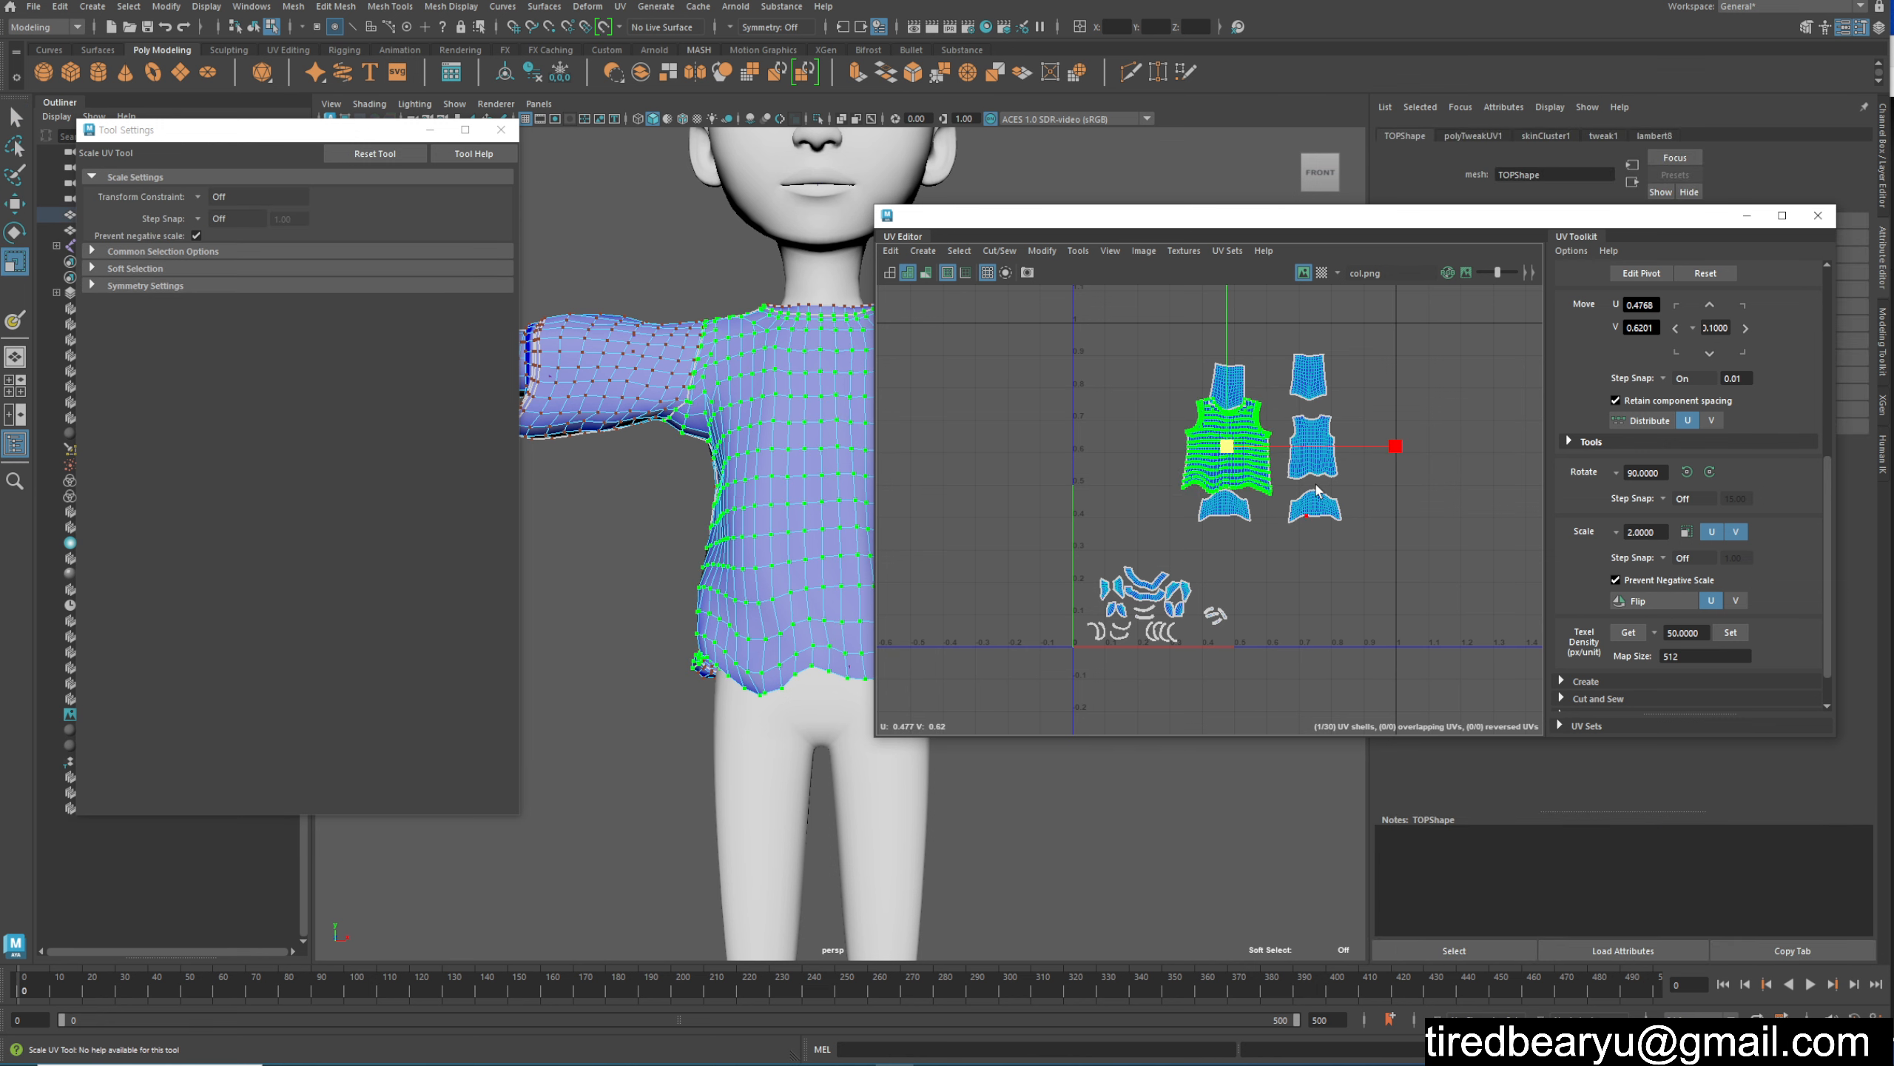
pyautogui.hotkey('ctrl', 'z')
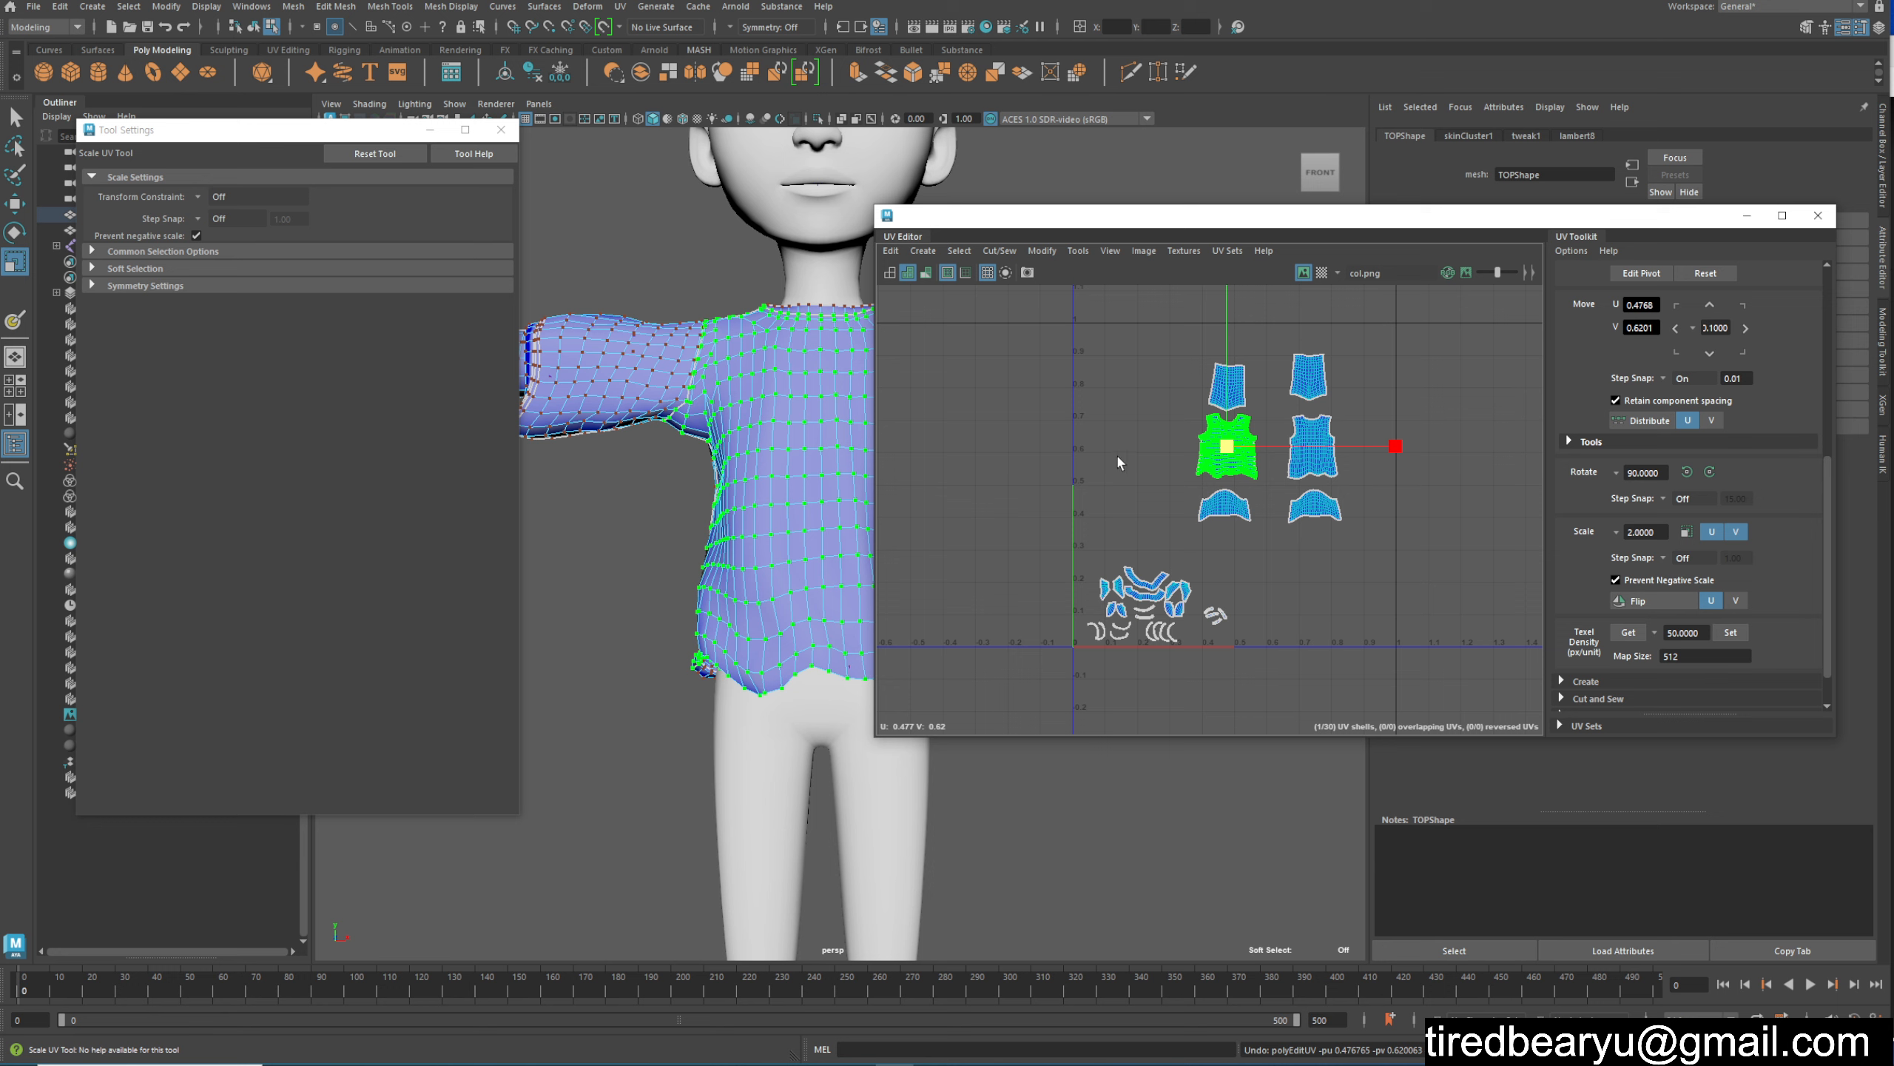
# Step: Return the shirt to object mode and lay out its UV shells using the reset Layout UVs settings
pyautogui.moveTo(776, 439); pyautogui.dragTo(850, 418, button='right')
pyautogui.click(654, 538)
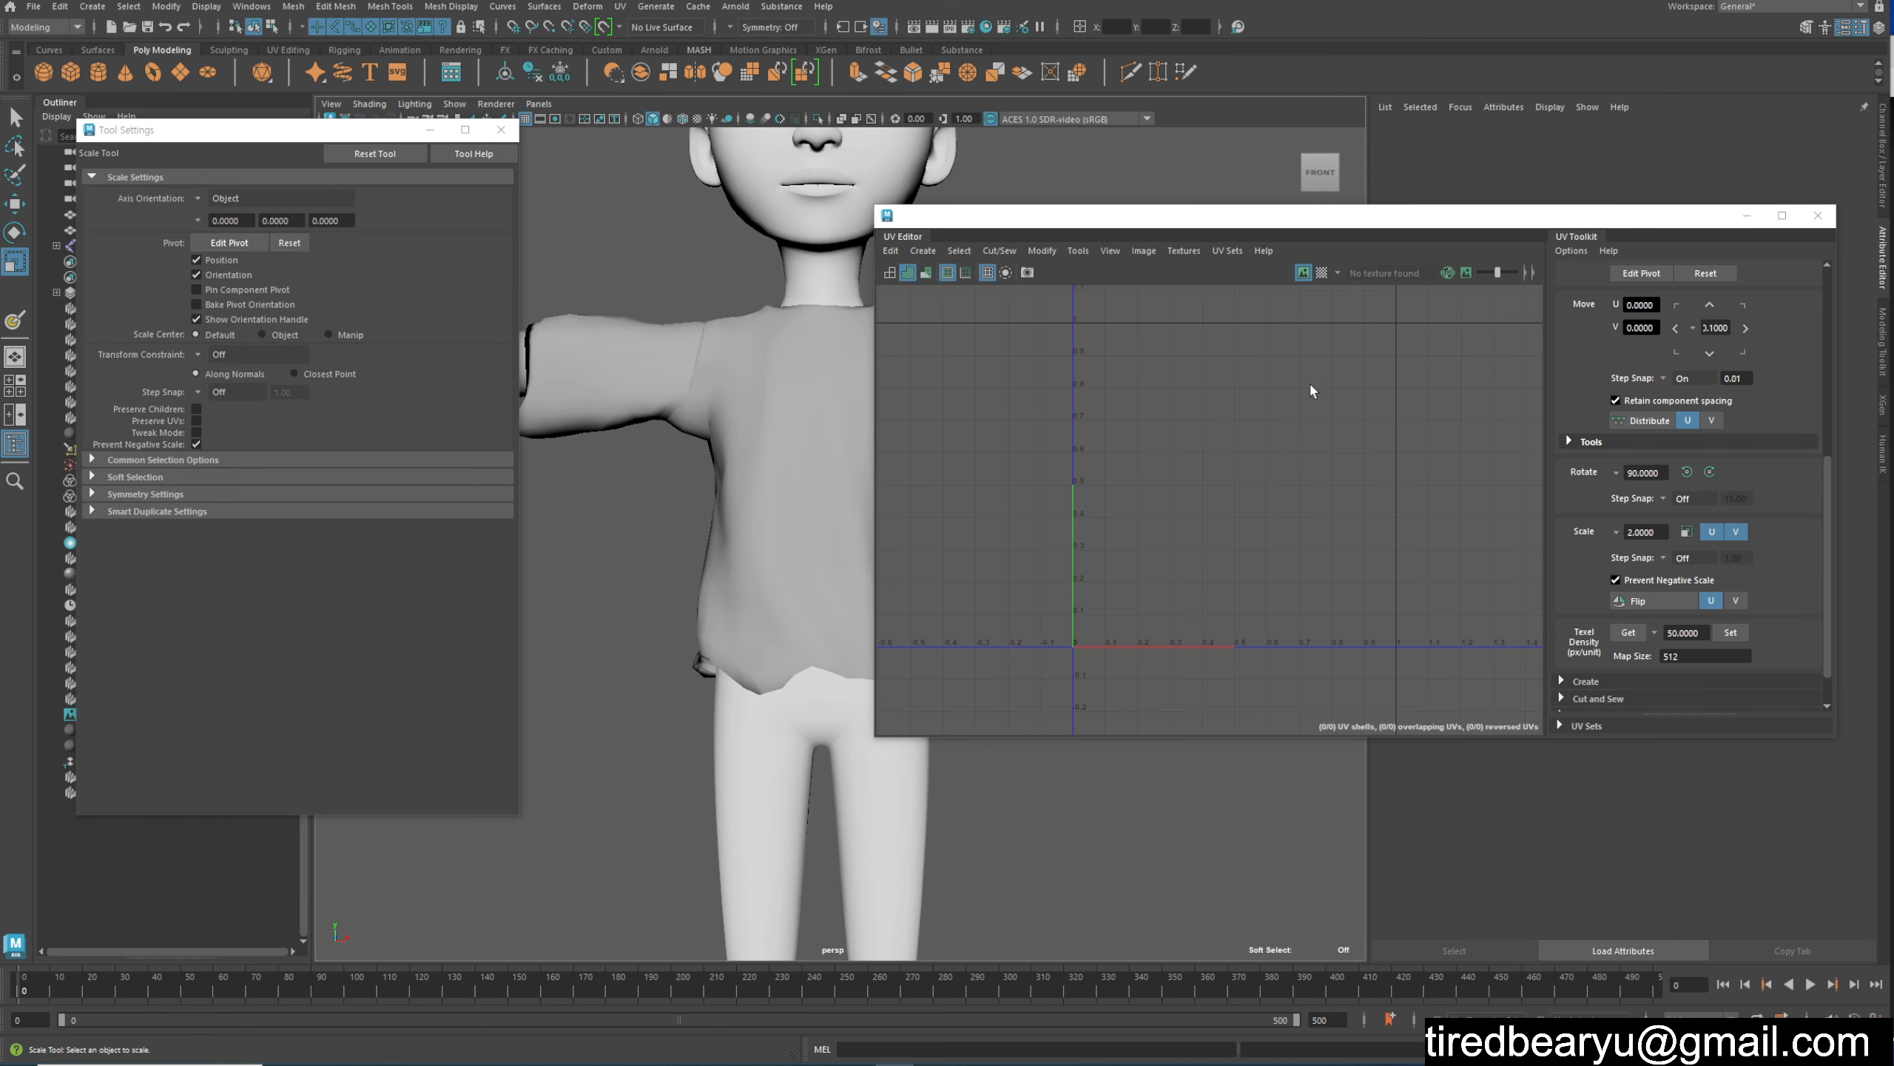
pyautogui.click(796, 453)
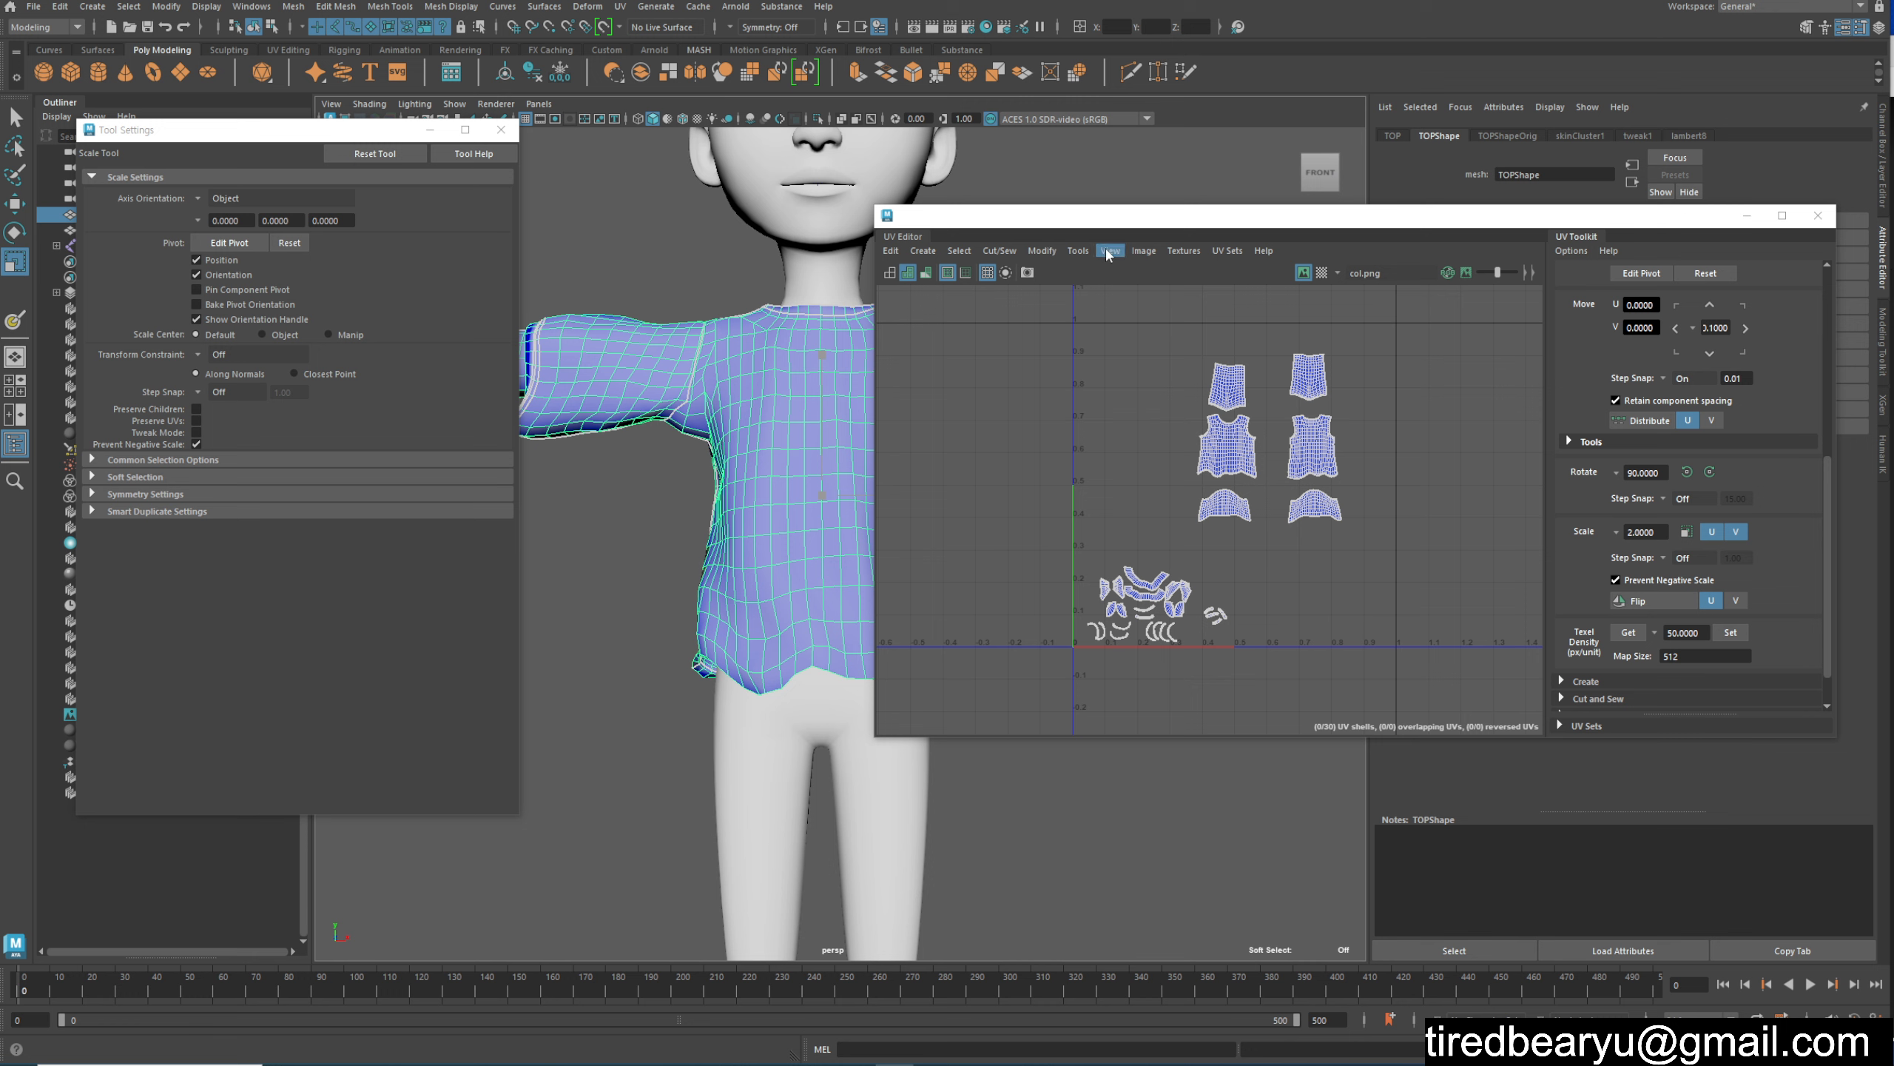
pyautogui.click(1040, 252)
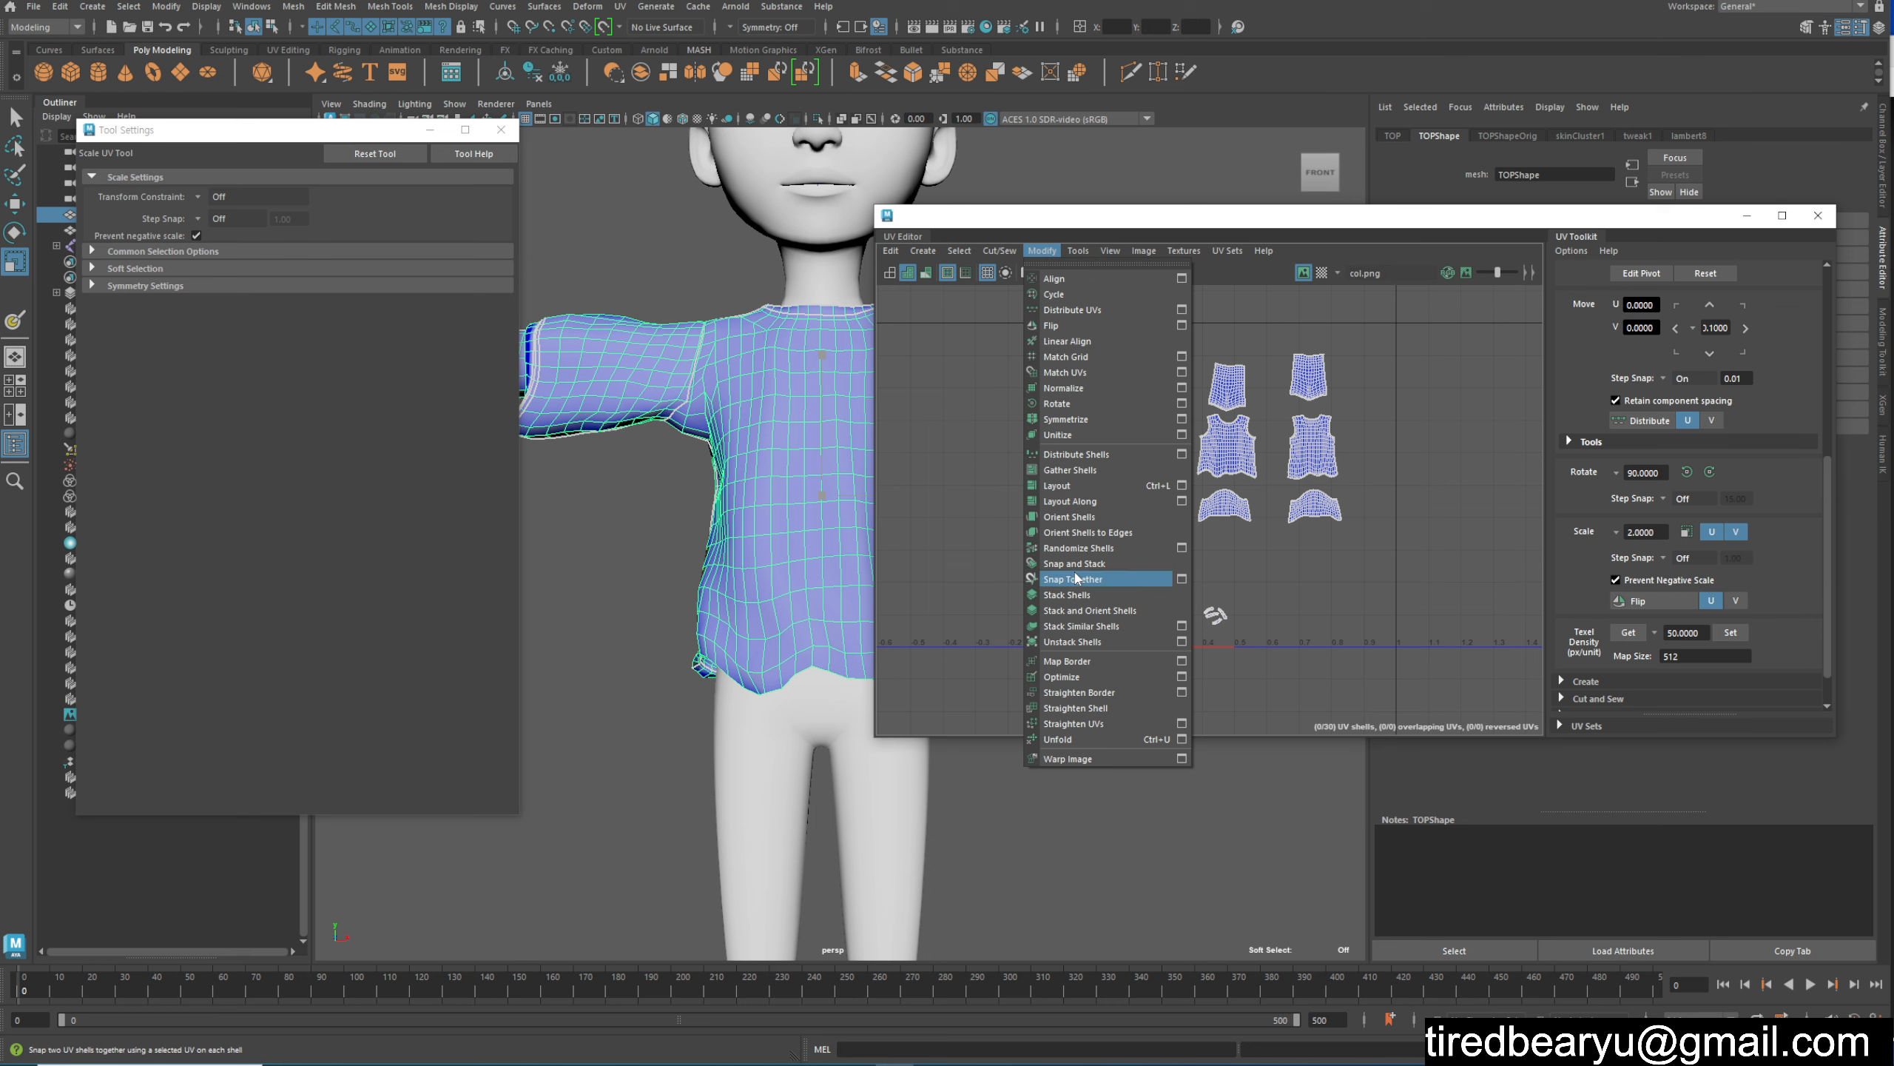
pyautogui.click(1182, 486)
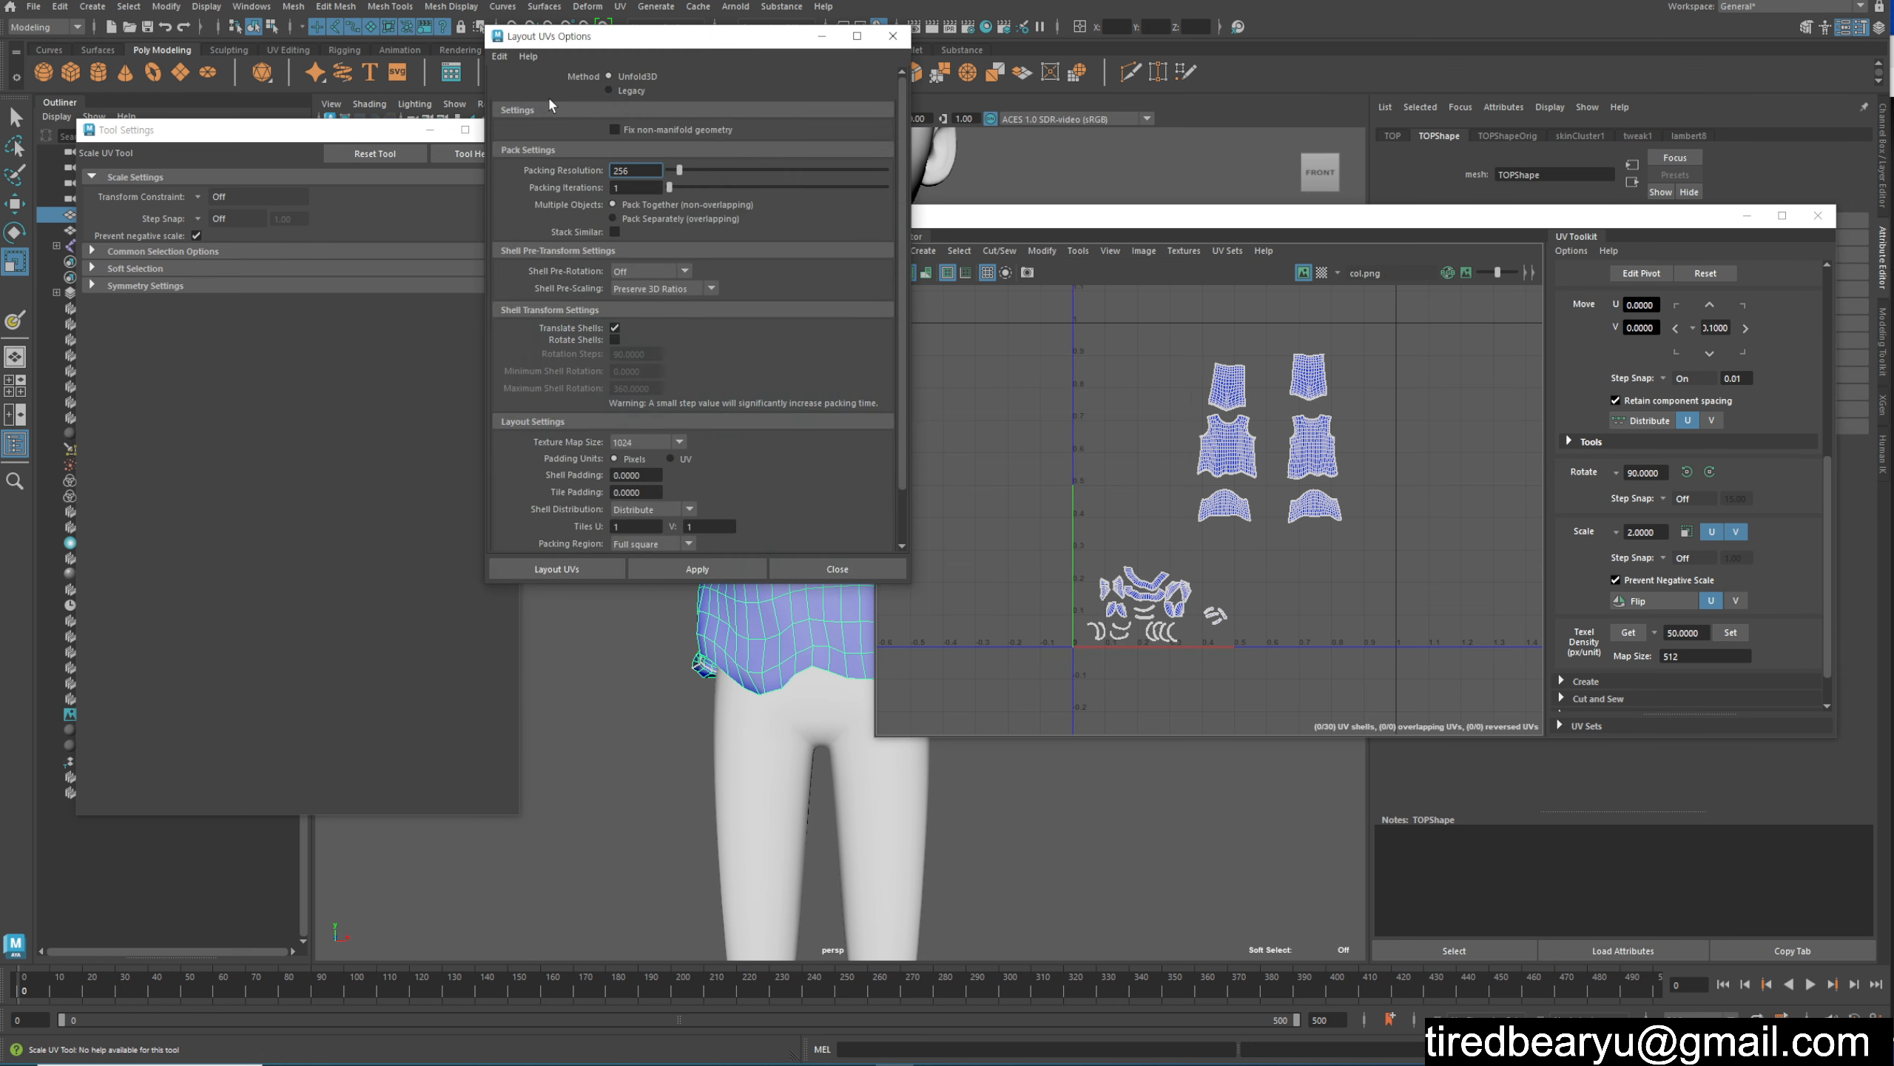
pyautogui.click(499, 56)
pyautogui.click(499, 94)
pyautogui.click(696, 568)
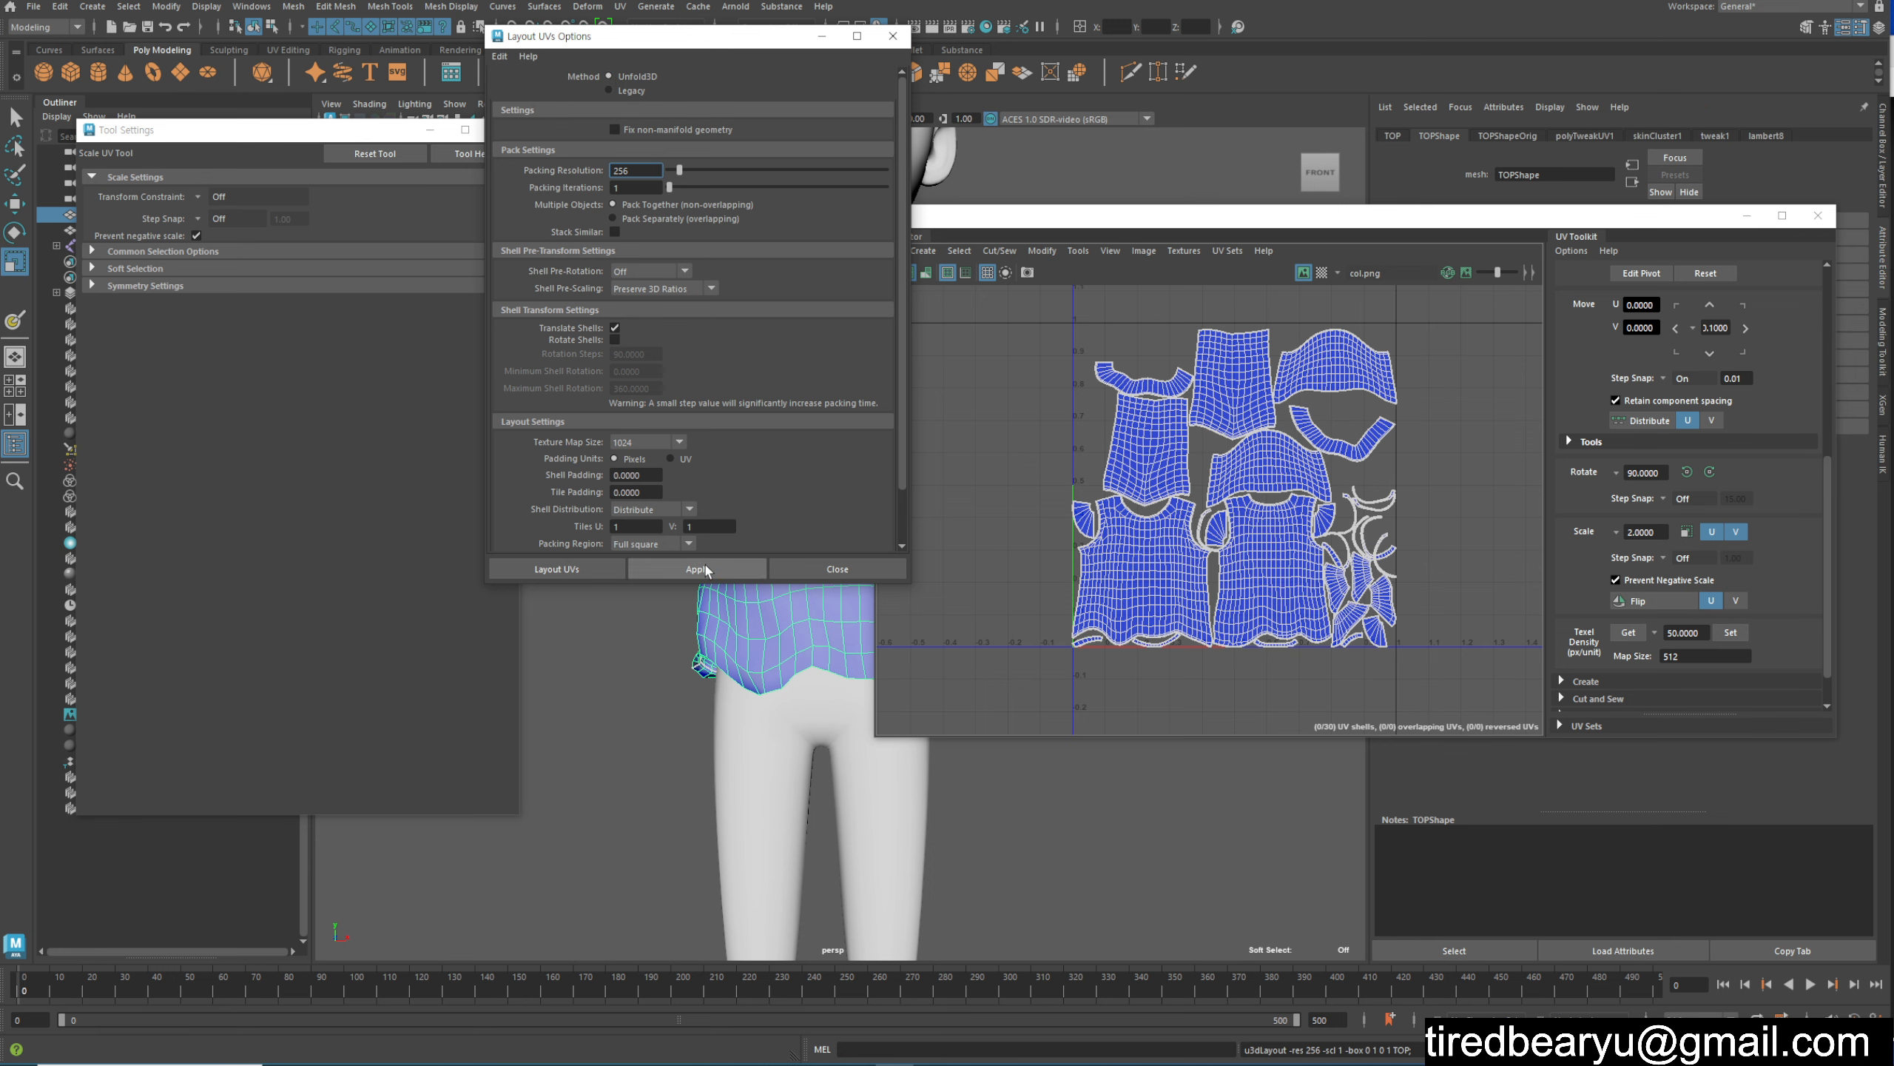
pyautogui.click(834, 569)
pyautogui.click(1446, 488)
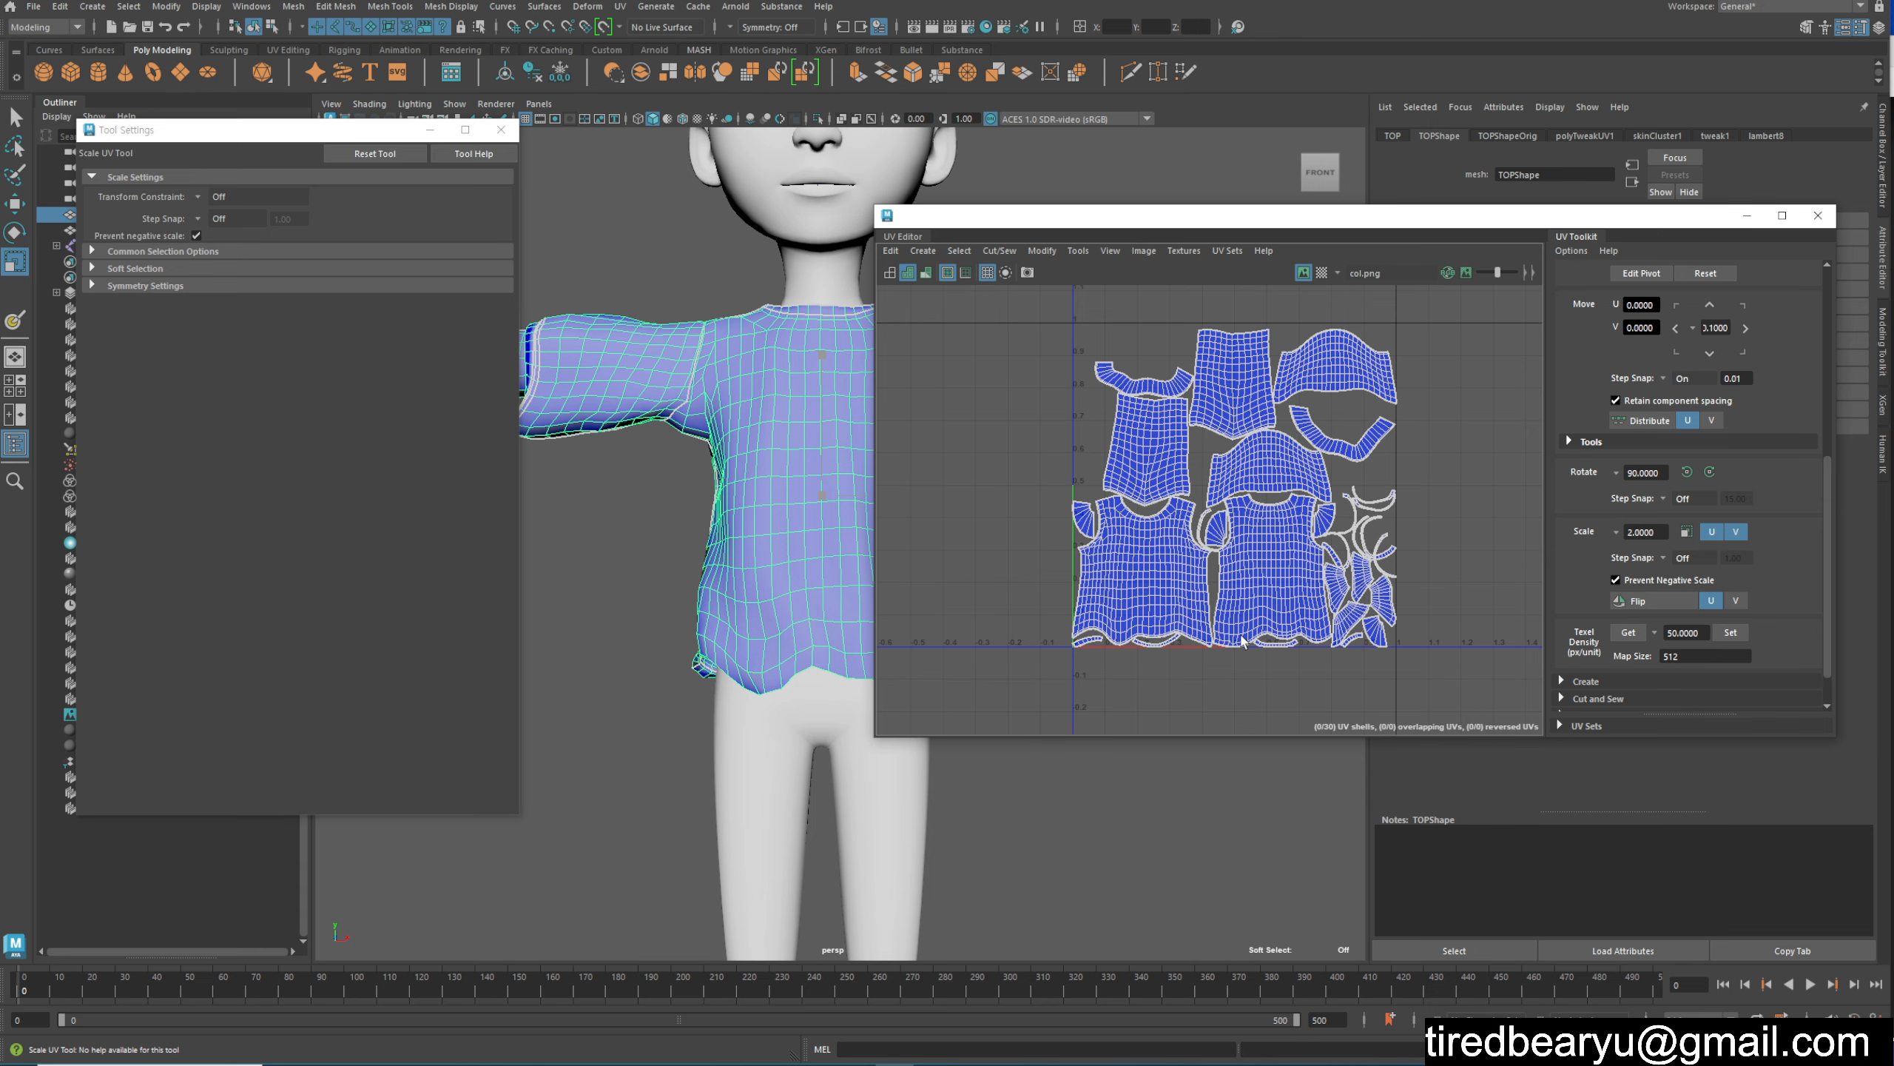
# Step: Move the UV Editor clear of the shirt and undo the UV layout
pyautogui.moveTo(1175, 216); pyautogui.dragTo(1470, 147)
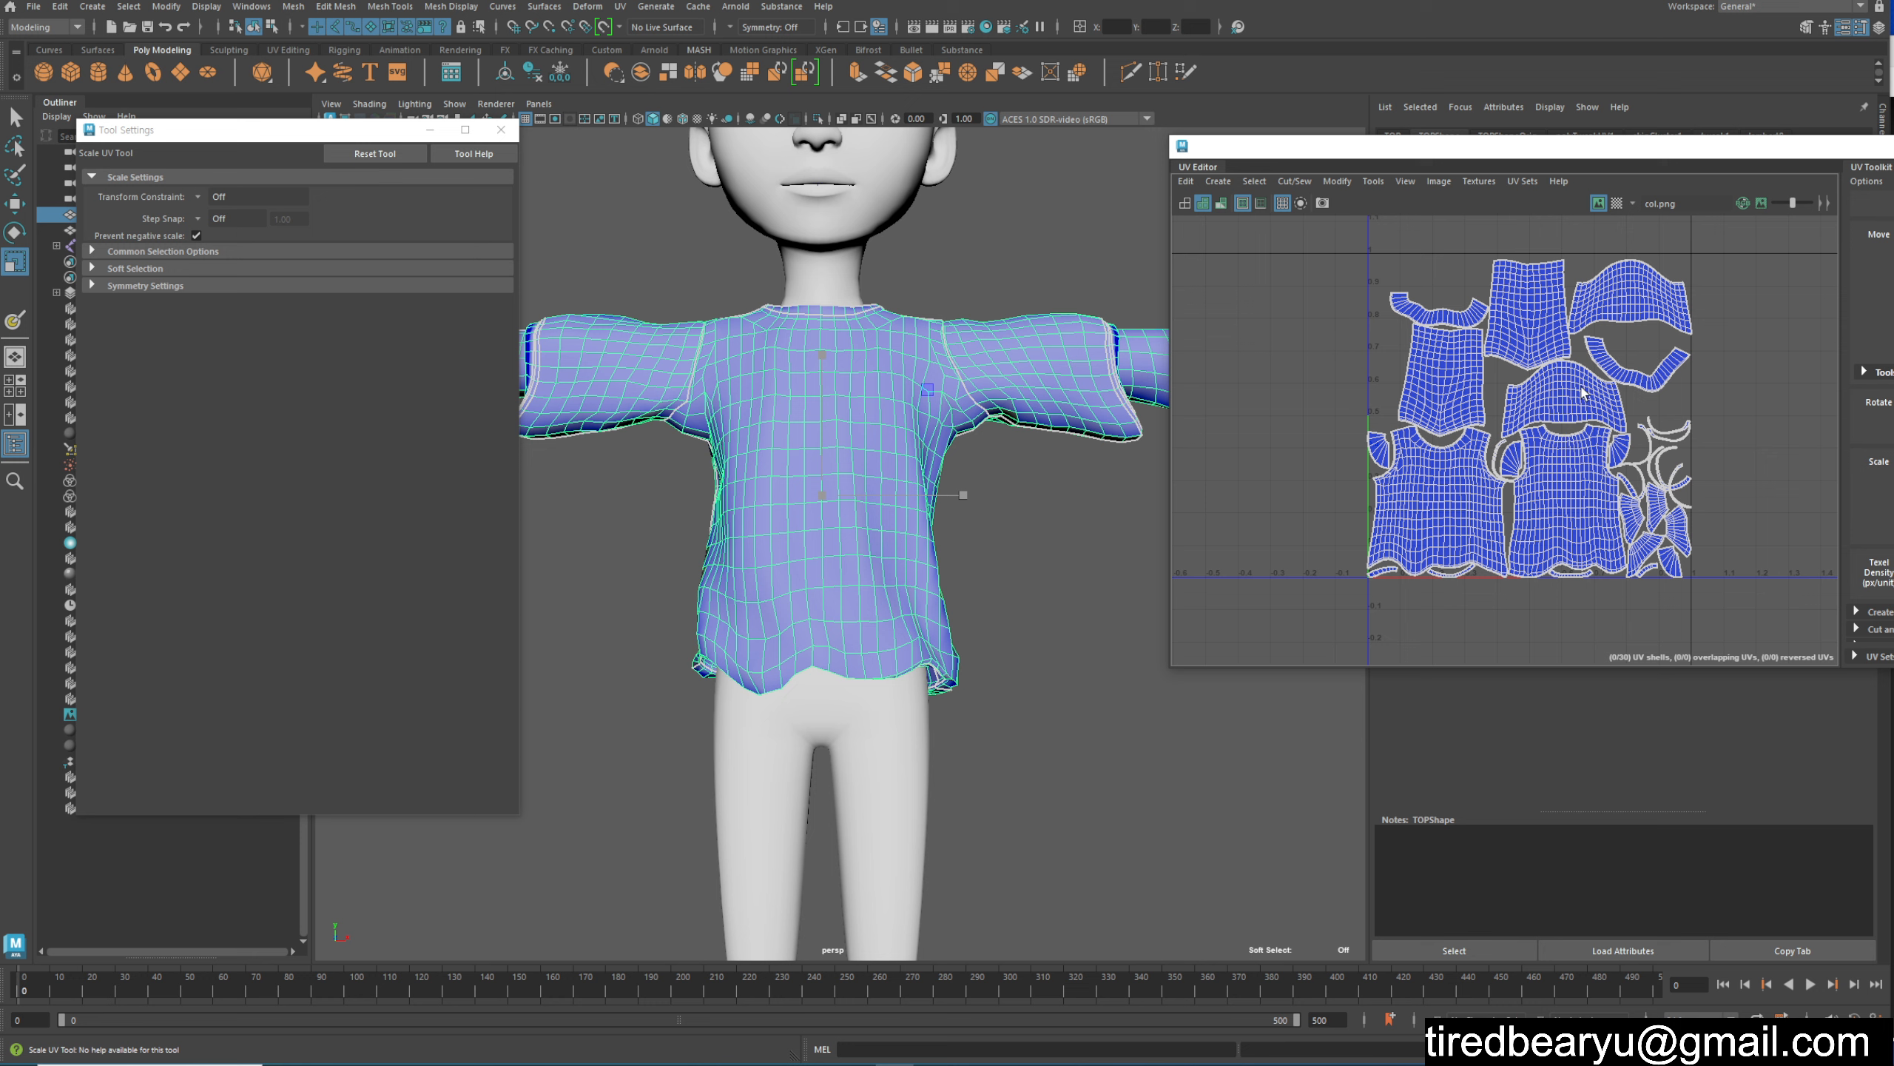
pyautogui.hotkey('ctrl', 'z')
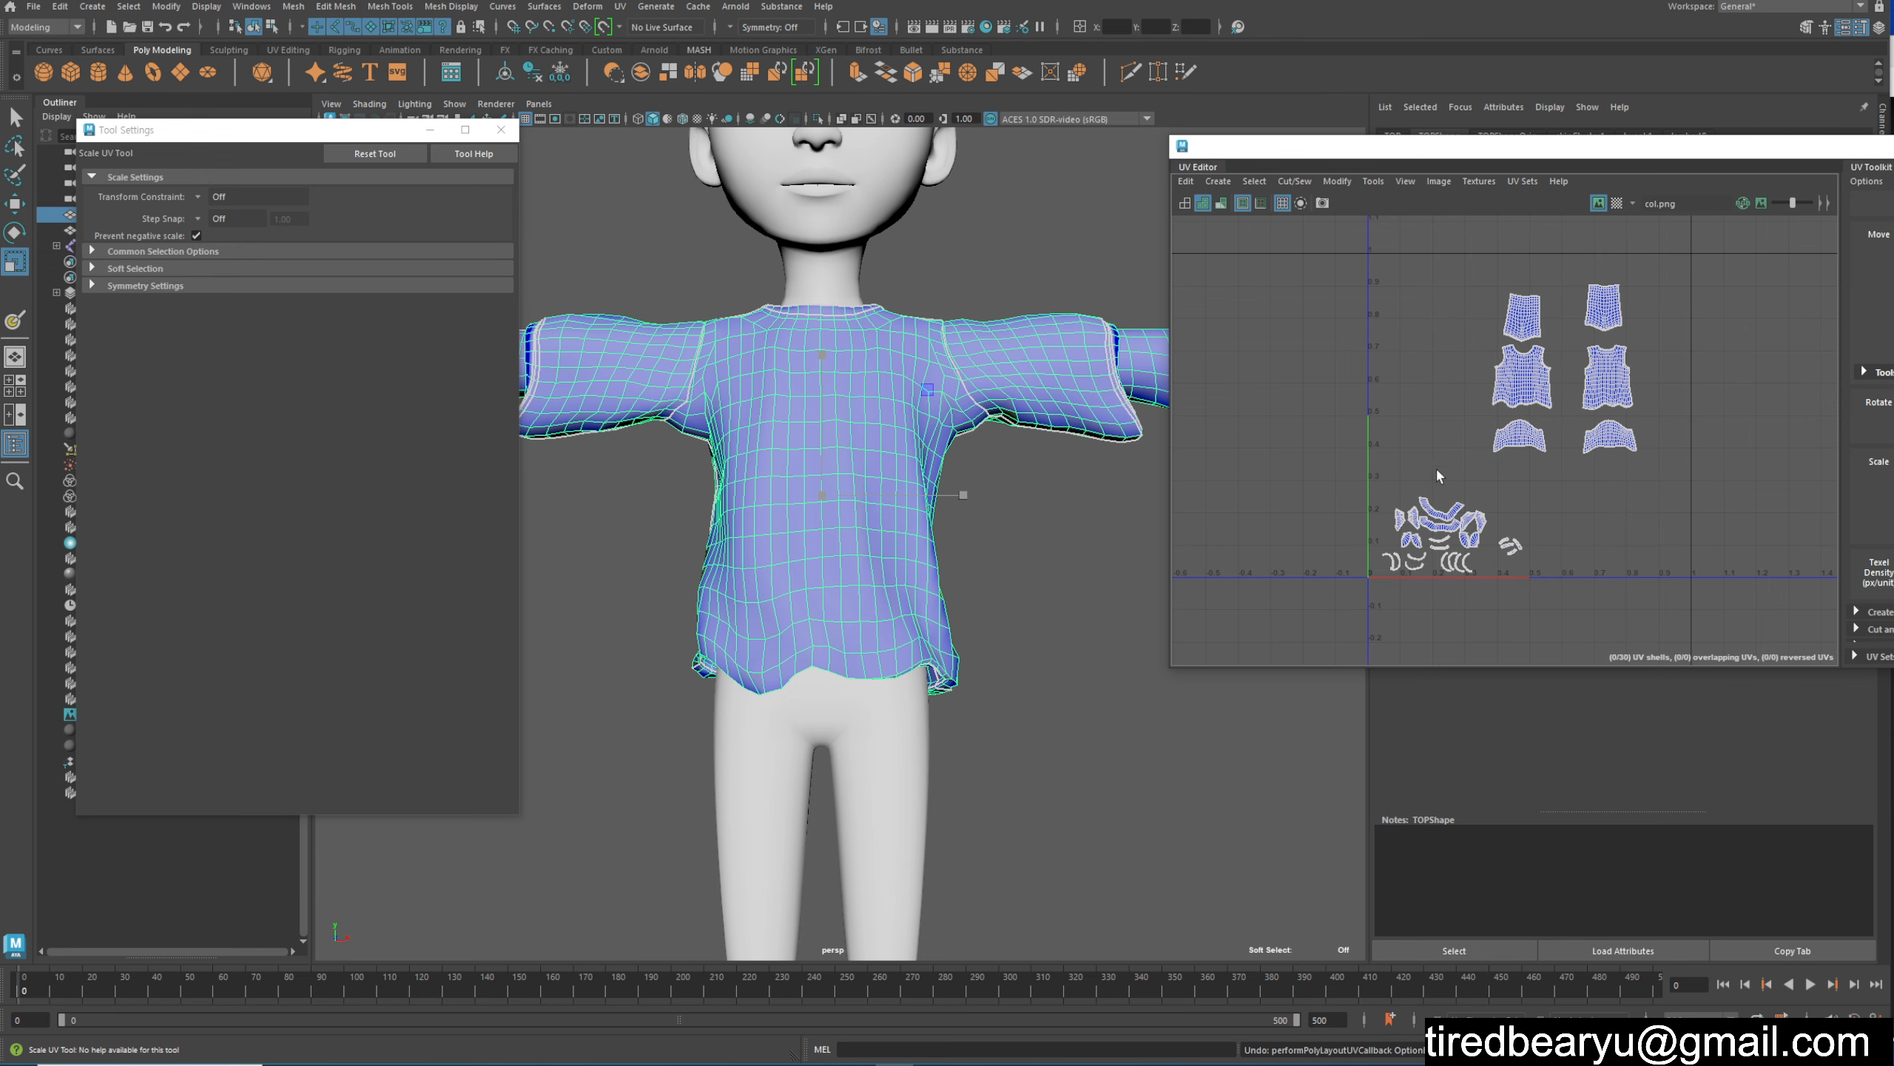
# Step: Assign a new Lambert material to the shirt
pyautogui.click(987, 498)
pyautogui.click(898, 522)
pyautogui.moveTo(1065, 578)
pyautogui.keyDown('alt'); pyautogui.mouseDown()
pyautogui.moveTo(1043, 587)
pyautogui.moveTo(1068, 582)
pyautogui.mouseUp(); pyautogui.keyUp('alt')
pyautogui.keyDown('alt'); pyautogui.moveTo(1086, 589); pyautogui.dragTo(1081, 530, button='middle'); pyautogui.keyUp('alt')
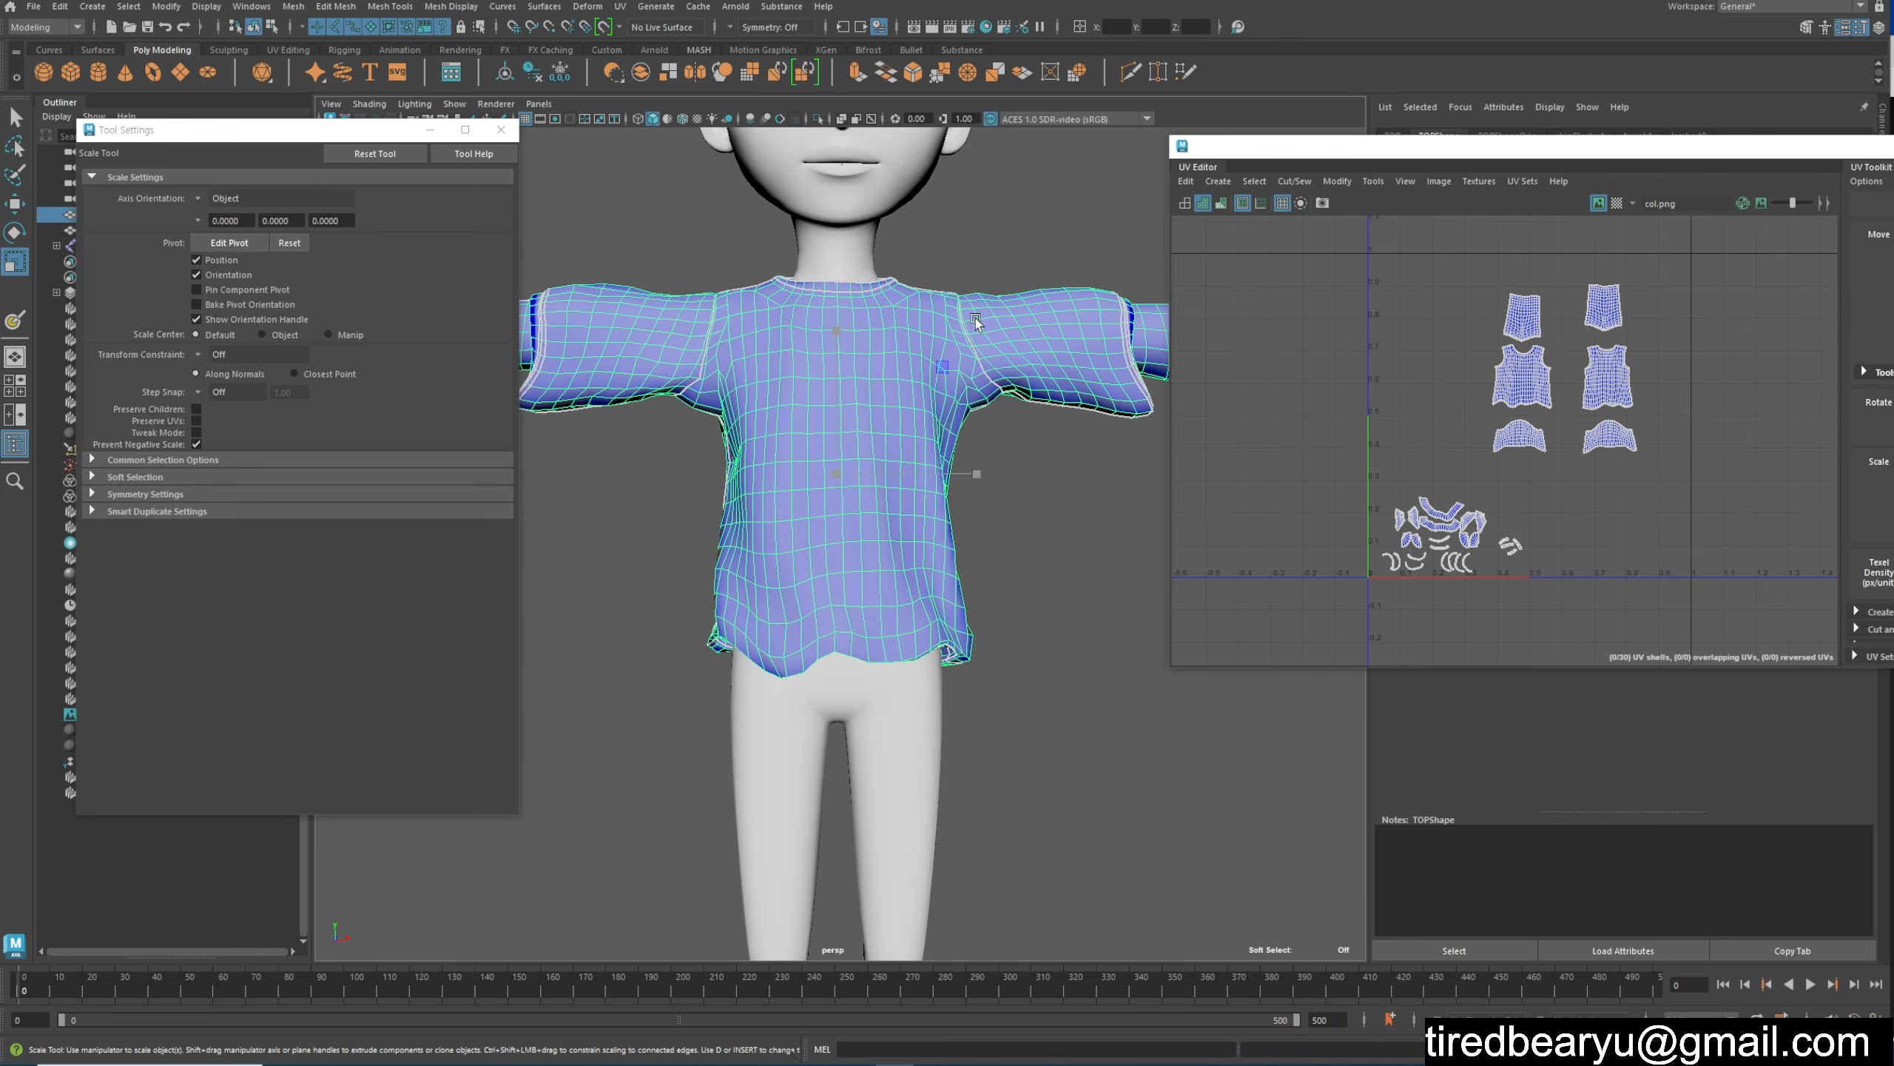
pyautogui.click(980, 276)
pyautogui.click(976, 366)
pyautogui.rightClick(1057, 233)
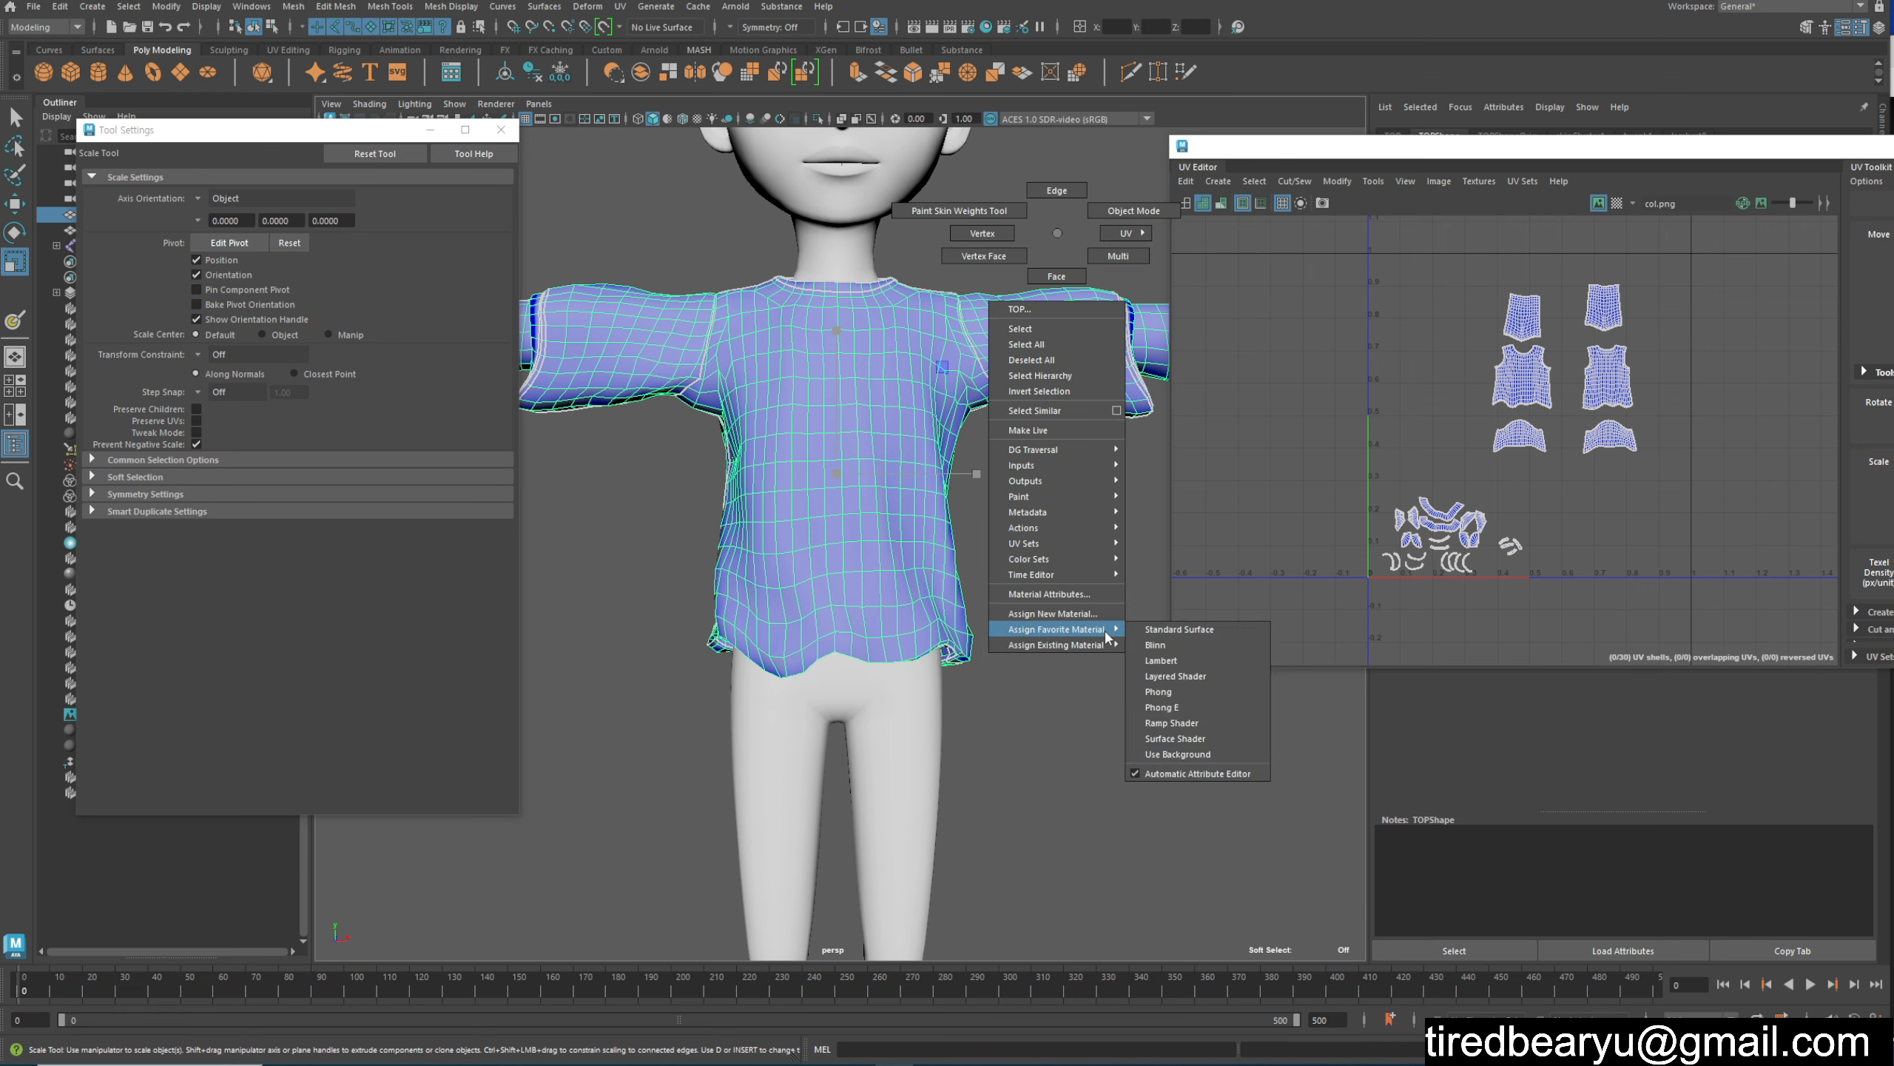
pyautogui.moveTo(1092, 647)
pyautogui.click(1161, 659)
pyautogui.keyDown('alt'); pyautogui.moveTo(877, 579); pyautogui.dragTo(832, 597); pyautogui.keyUp('alt')
pyautogui.click(1104, 567)
pyautogui.click(1014, 406)
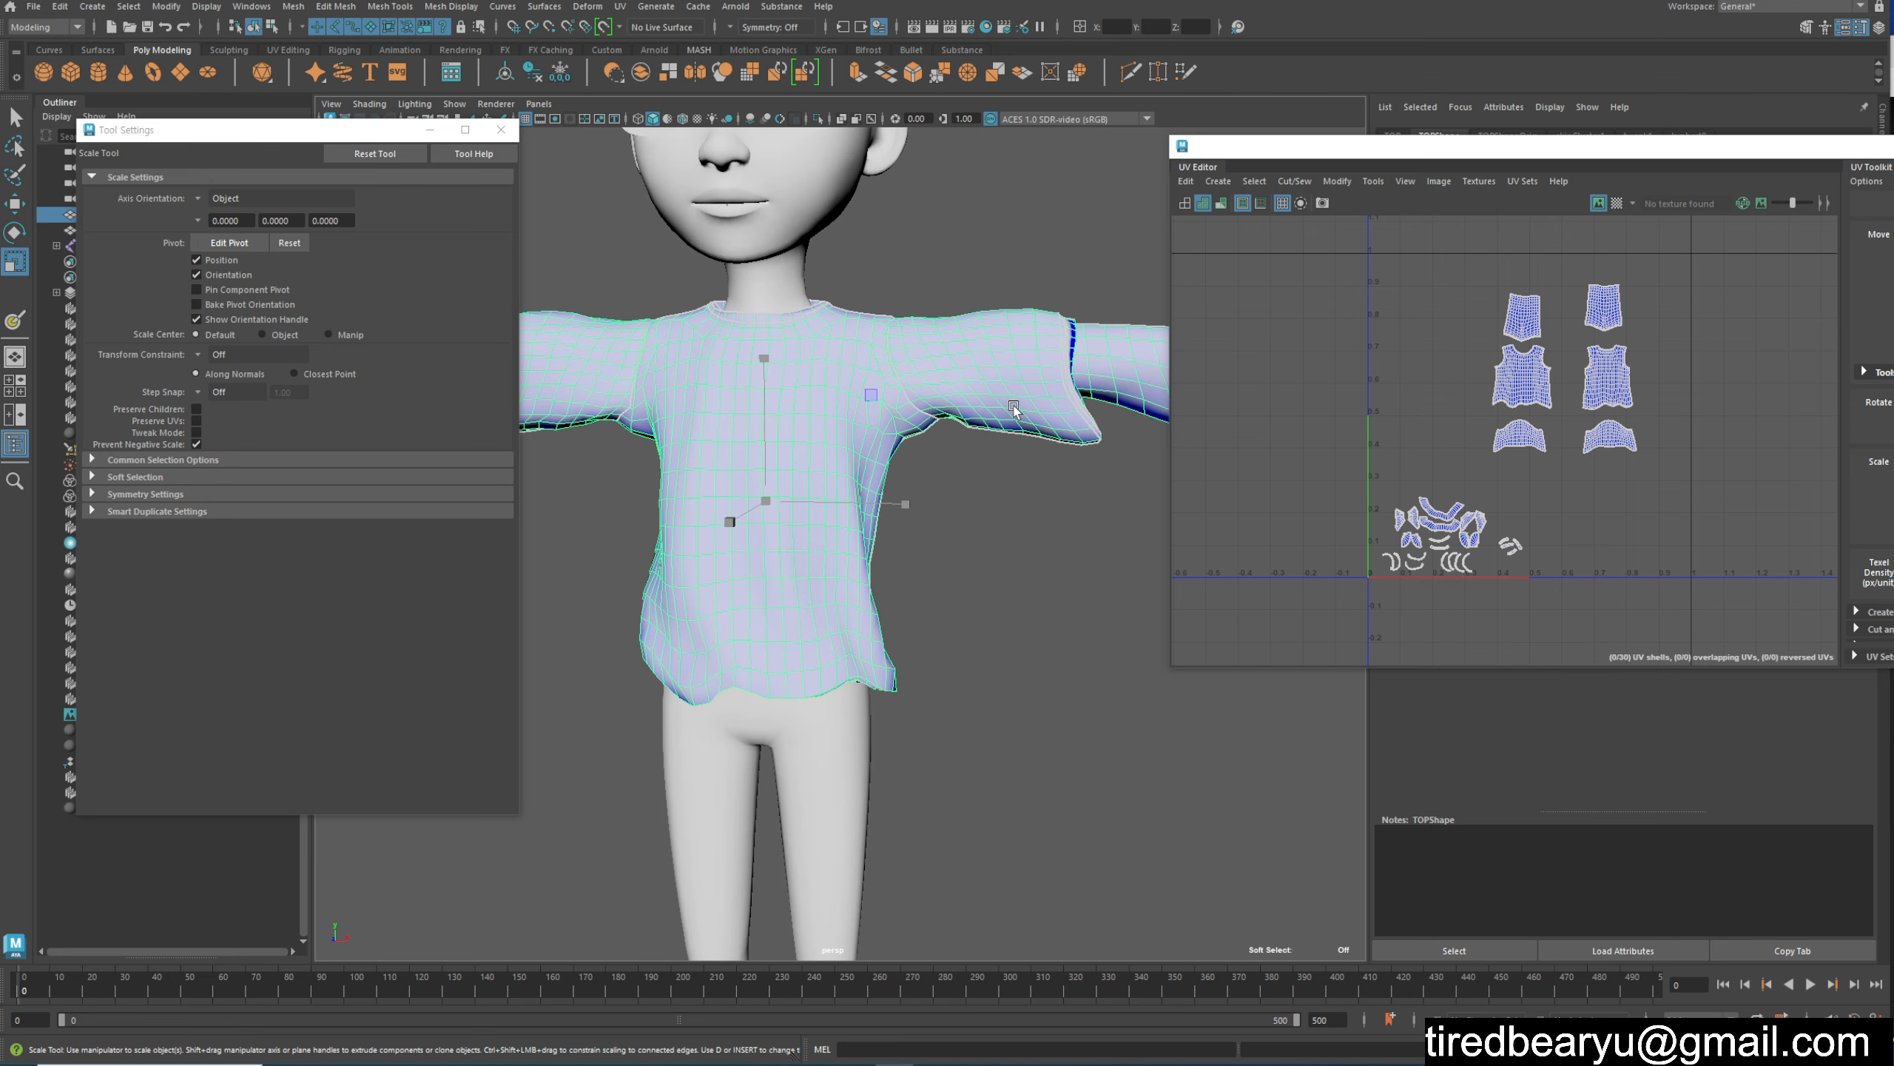
# Step: Activate the 3D Paint tool on the shirt and assign it a 512 x 512 PNG colour texture
pyautogui.rightClick(1010, 396)
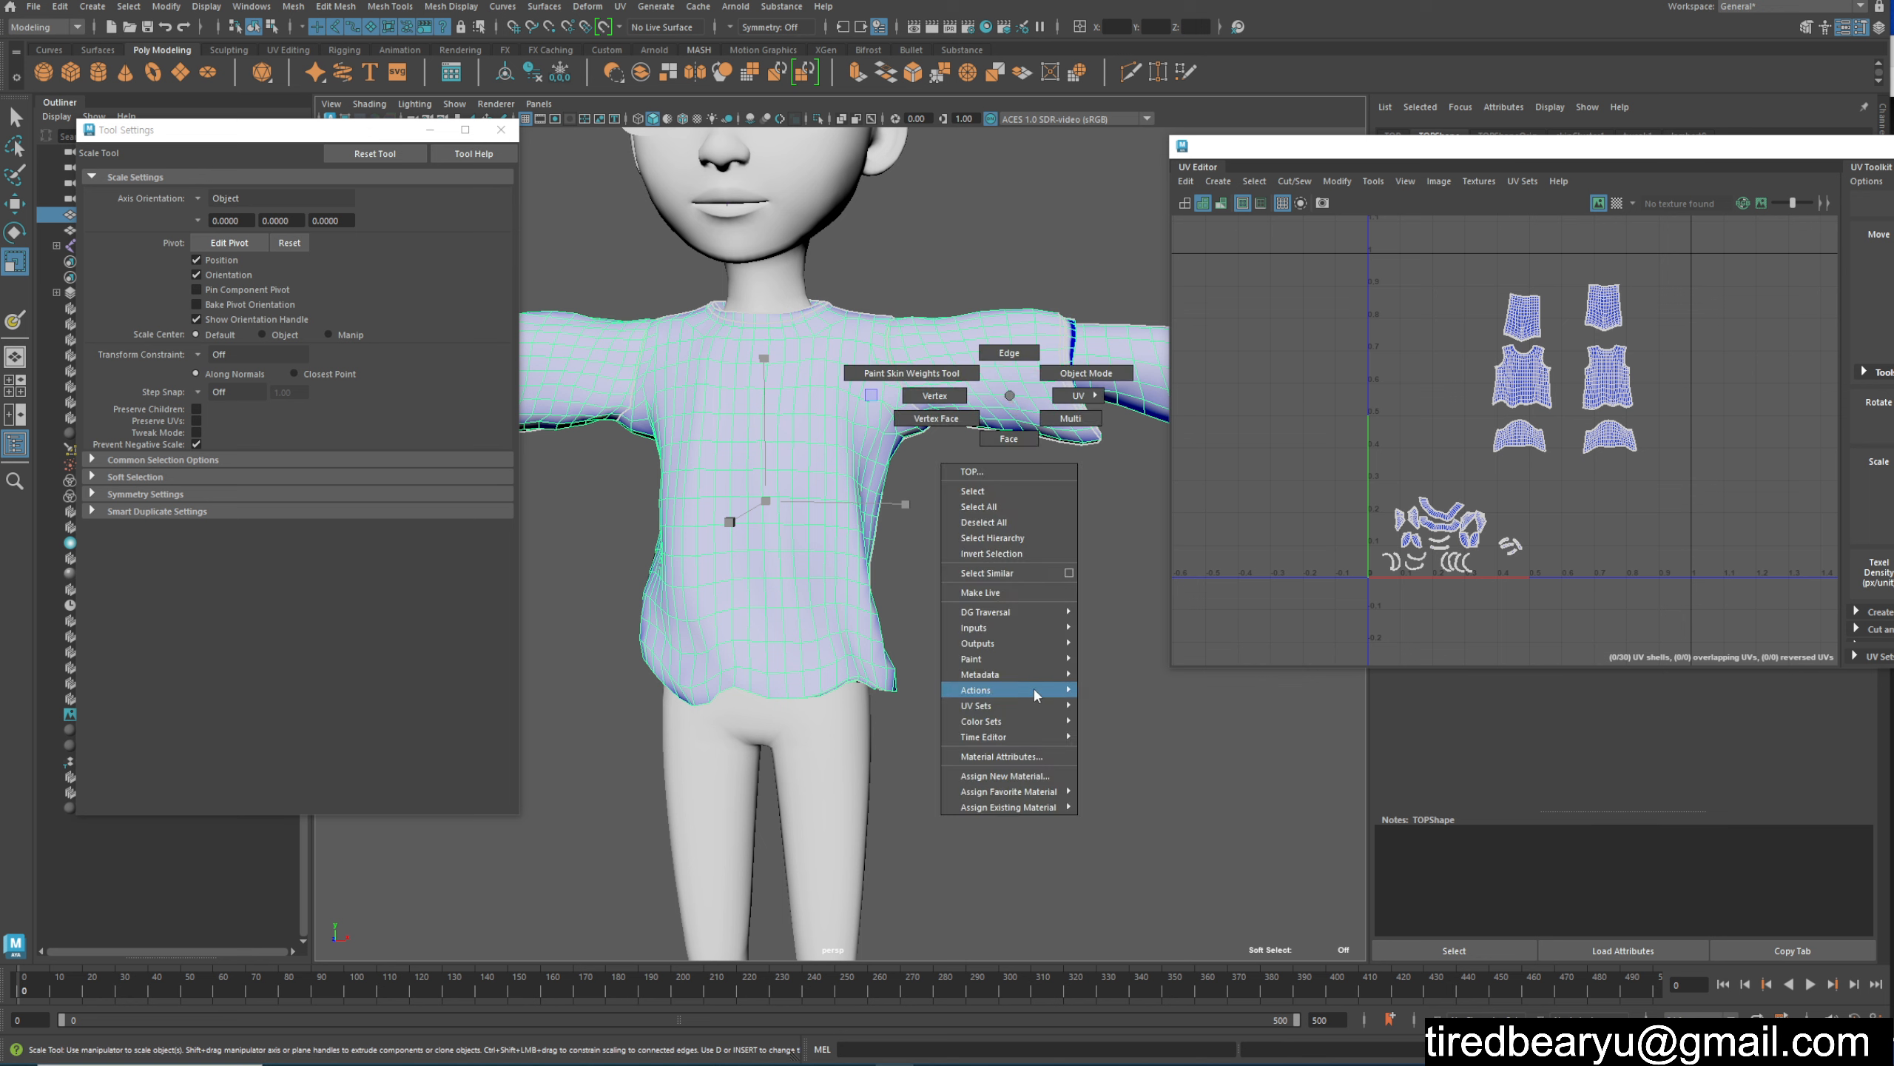
pyautogui.moveTo(1035, 659)
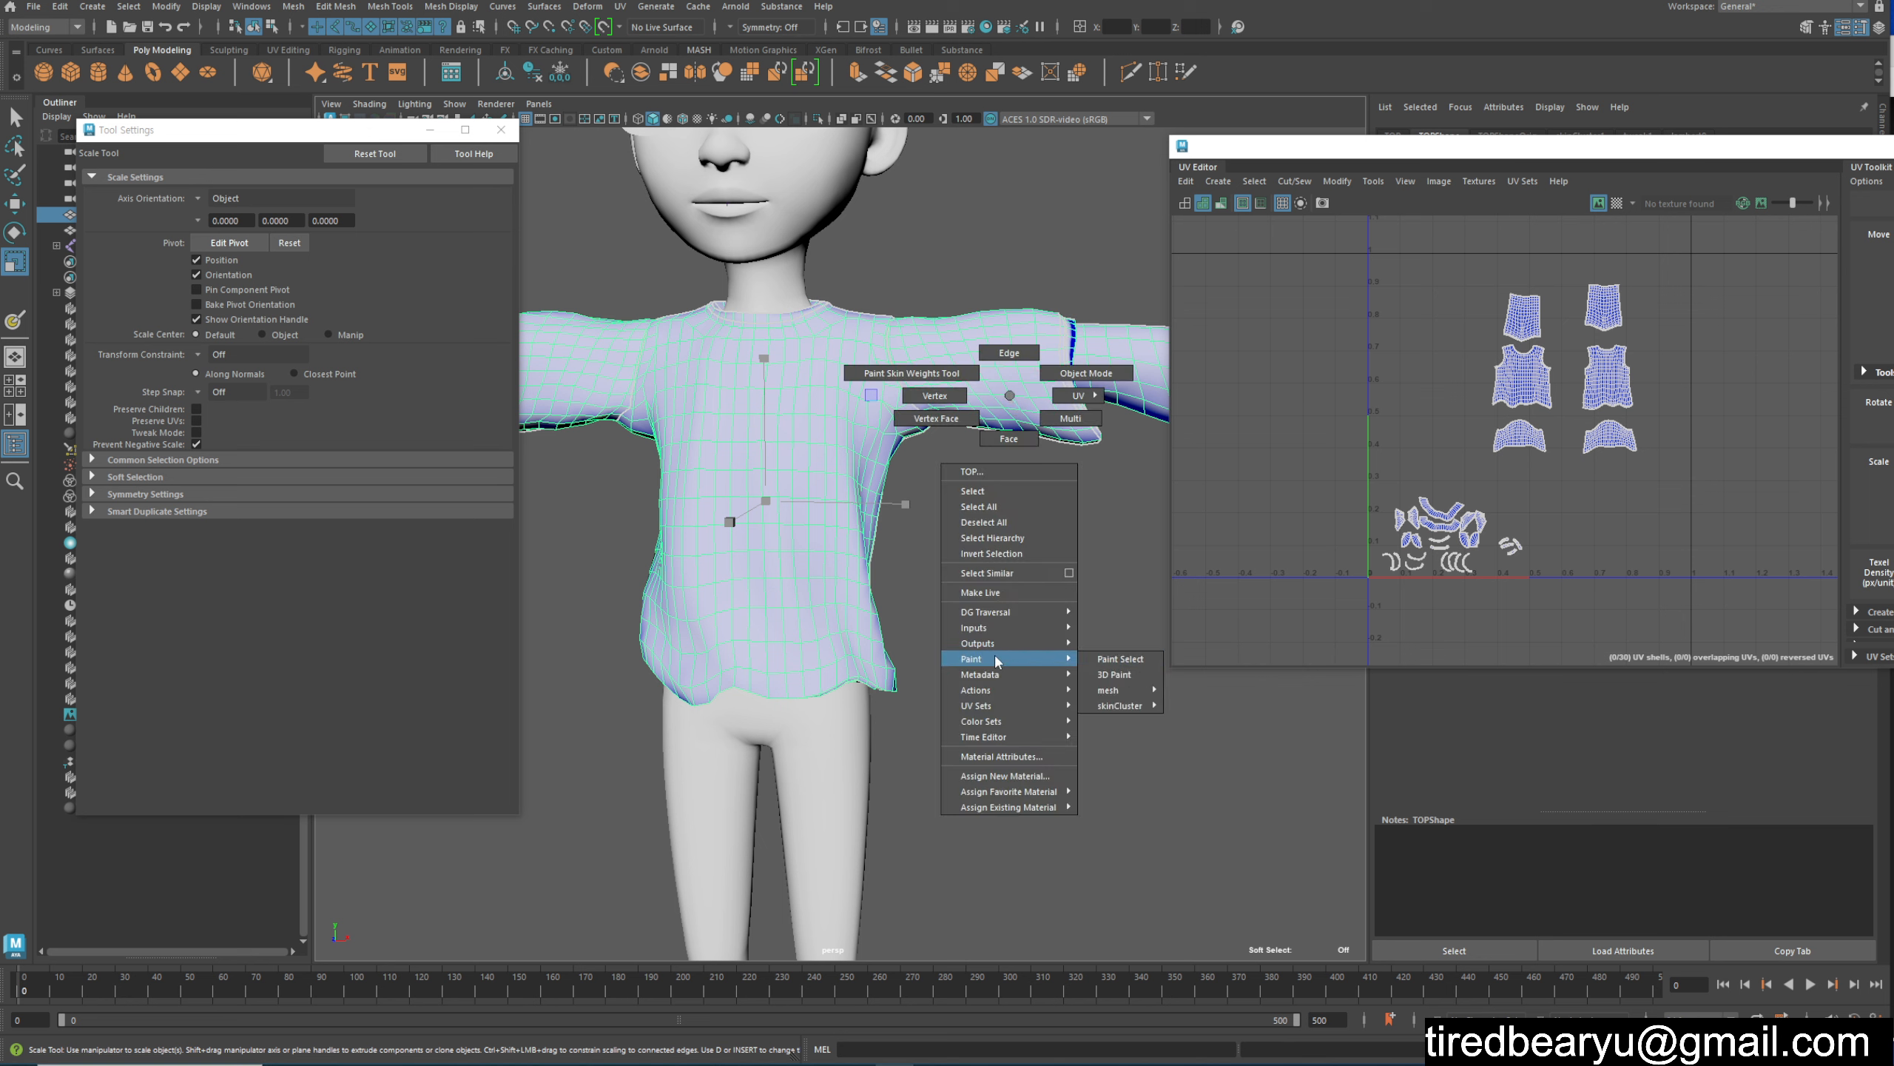
pyautogui.click(1130, 676)
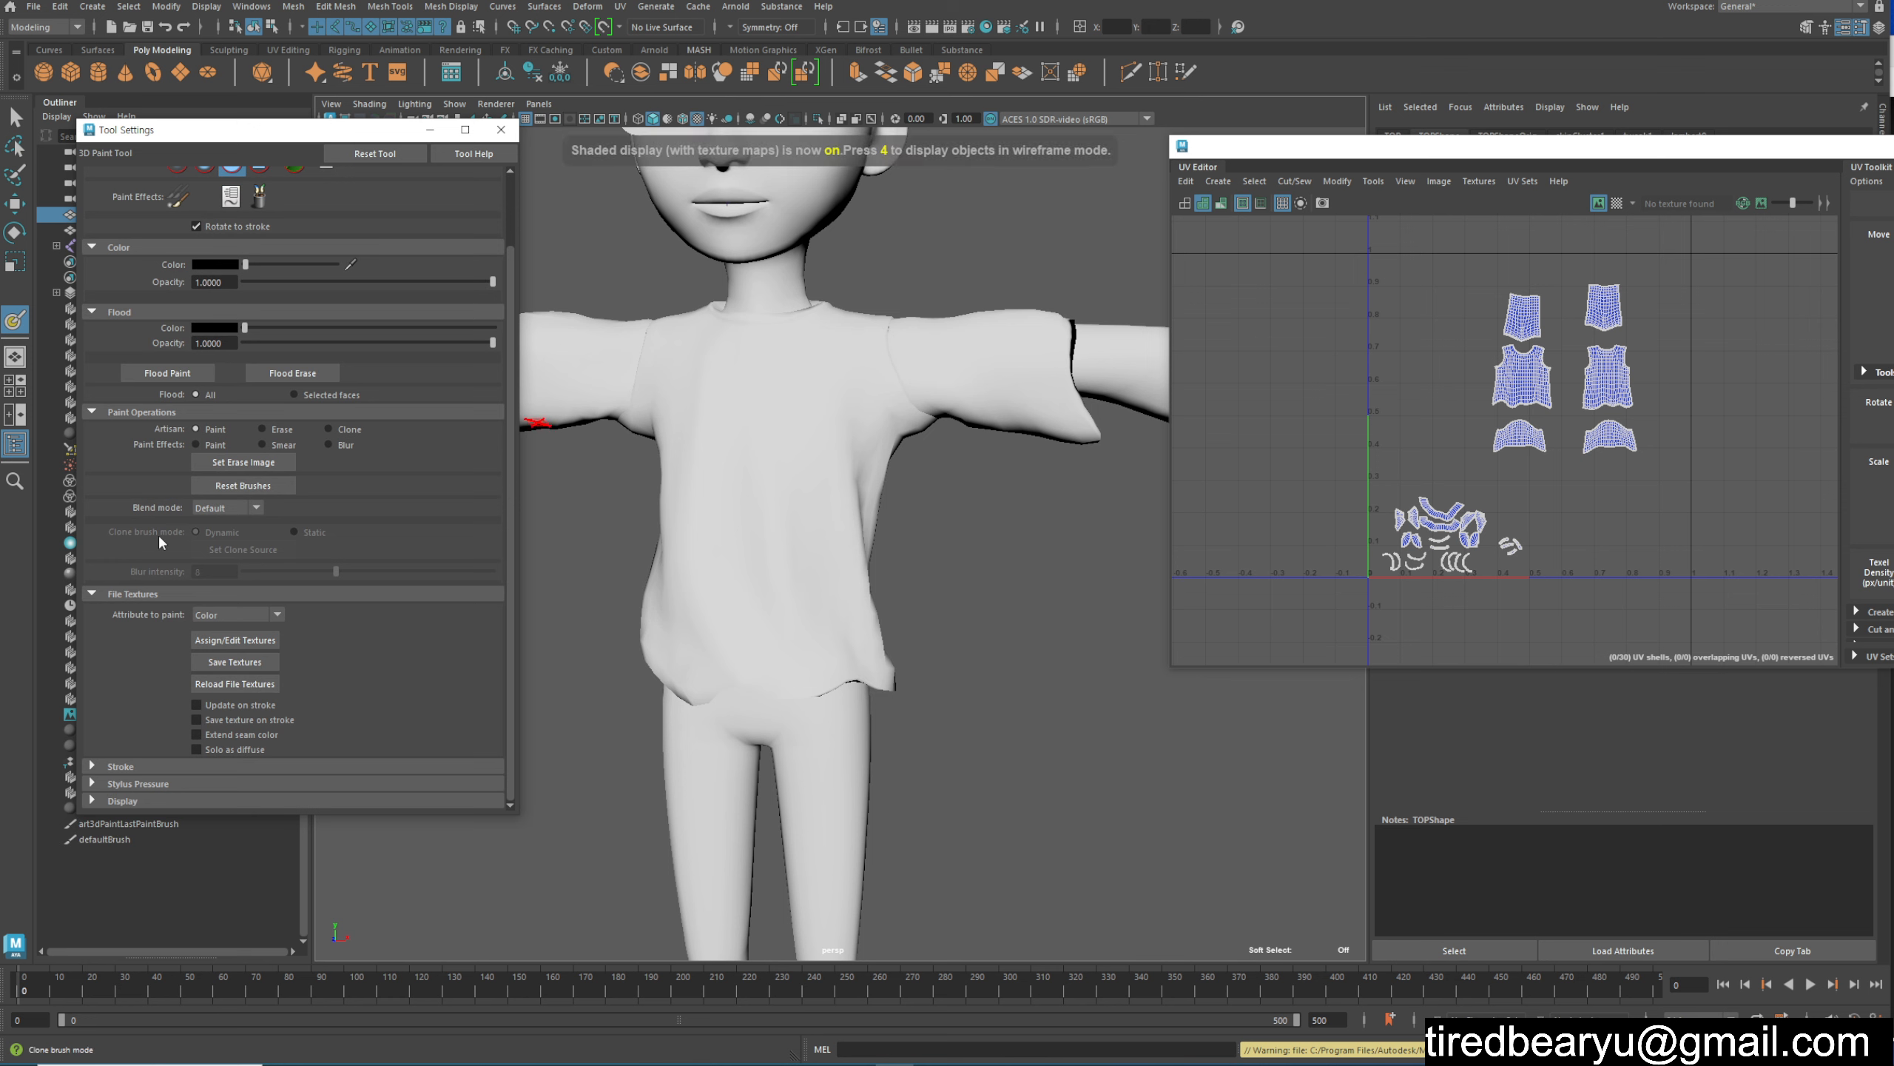
pyautogui.click(224, 639)
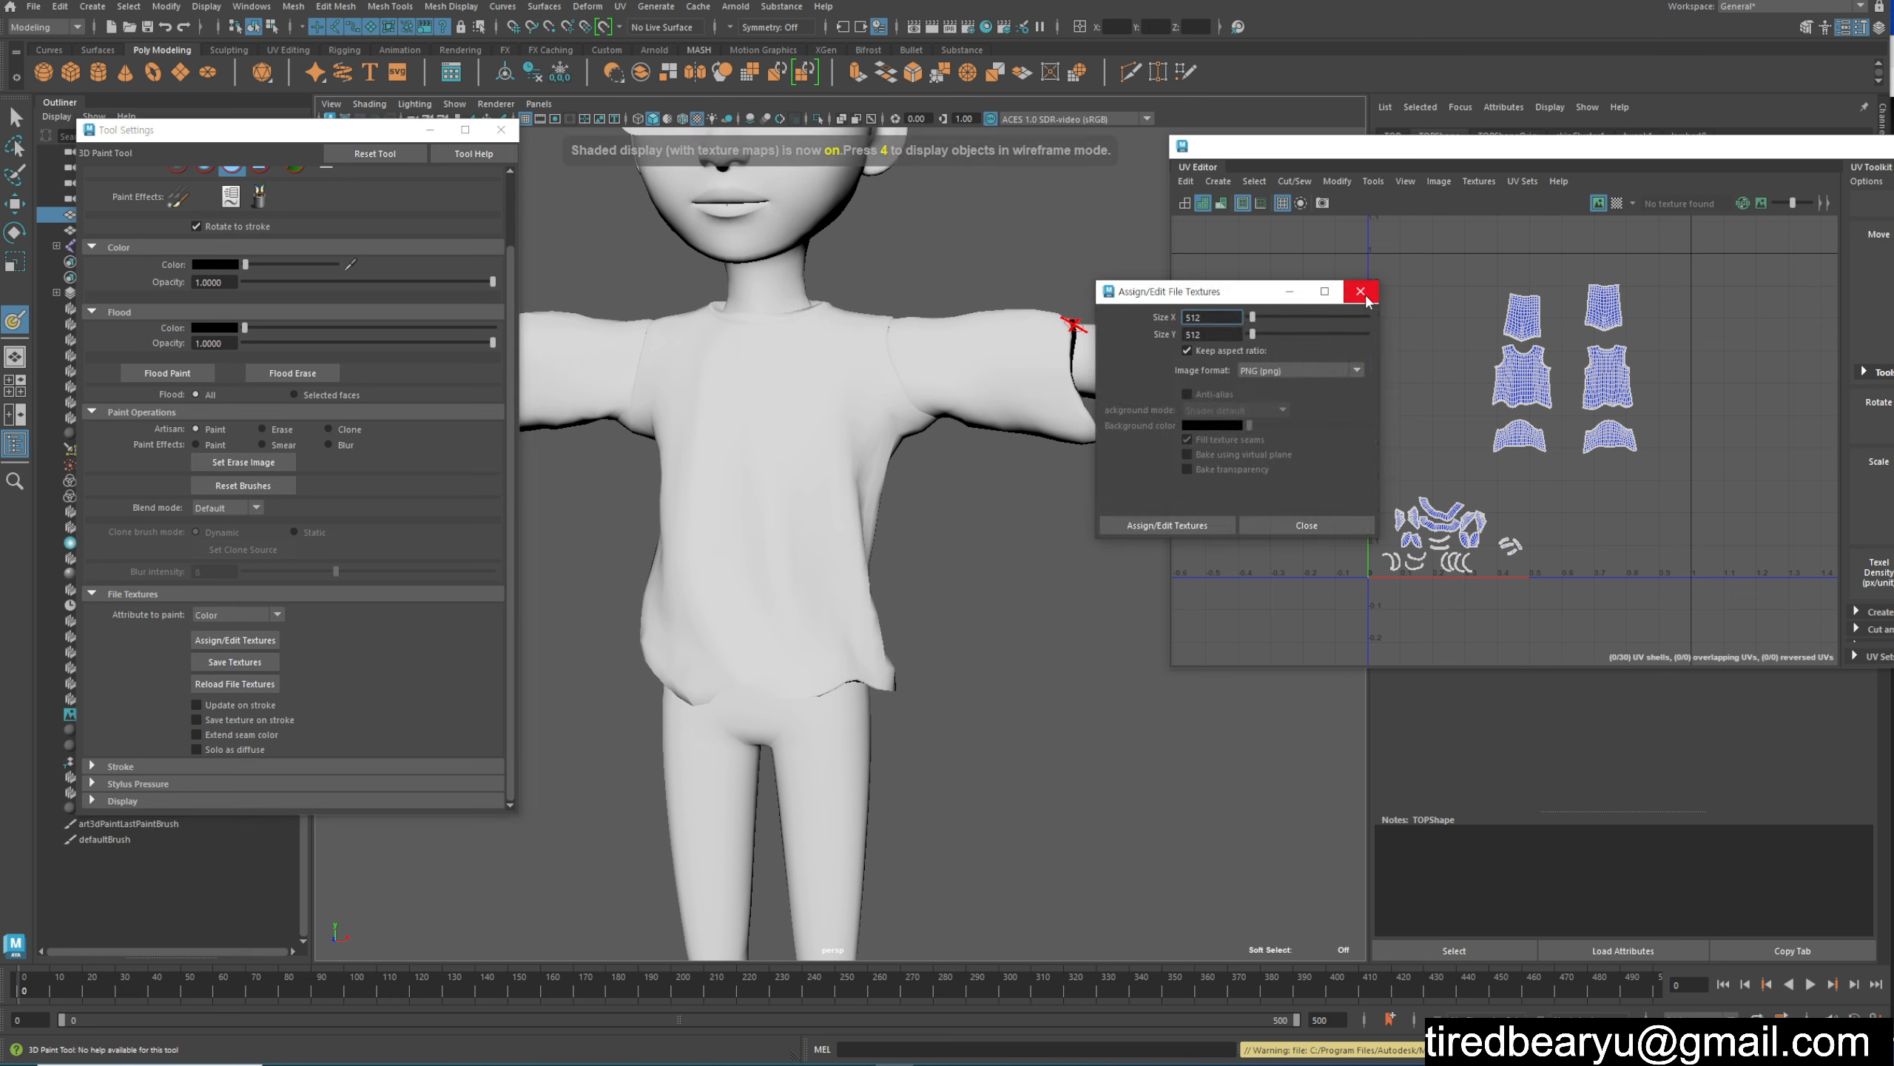
pyautogui.click(1167, 525)
# Step: Try a black brush stroke on the shirt body, then undo the painting
pyautogui.scroll(5, 918, 477)
pyautogui.scroll(2, 927, 396)
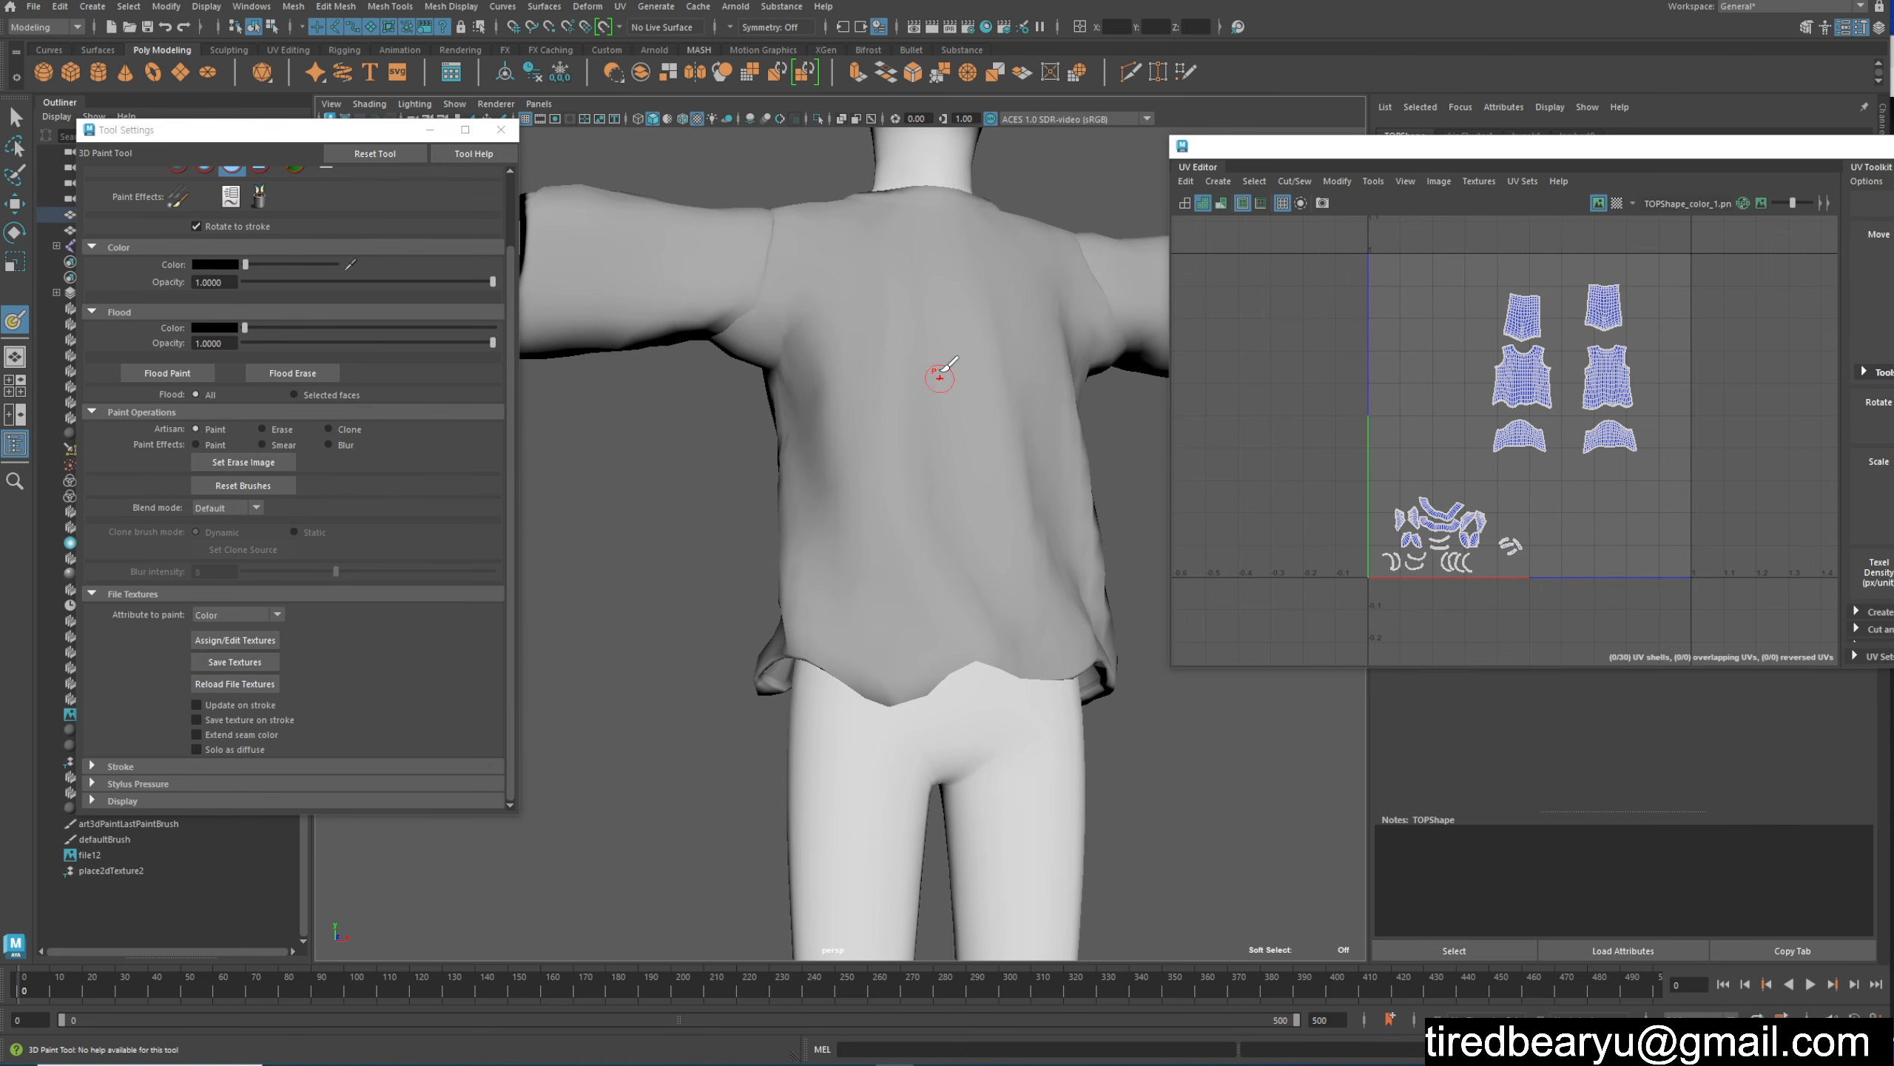
pyautogui.moveTo(976, 284)
pyautogui.mouseDown()
pyautogui.moveTo(924, 358)
pyautogui.moveTo(975, 284)
pyautogui.mouseUp()
pyautogui.keyDown('alt'); pyautogui.moveTo(1051, 400); pyautogui.dragTo(905, 440, button='middle'); pyautogui.keyUp('alt')
pyautogui.keyDown('alt'); pyautogui.moveTo(906, 440); pyautogui.dragTo(1028, 434); pyautogui.keyUp('alt')
pyautogui.hotkey('ctrl', 'z')
pyautogui.hotkey('ctrl', 'z')
pyautogui.hotkey('ctrl', 'z')
pyautogui.hotkey('ctrl', 'z')
pyautogui.hotkey('ctrl', 'z')
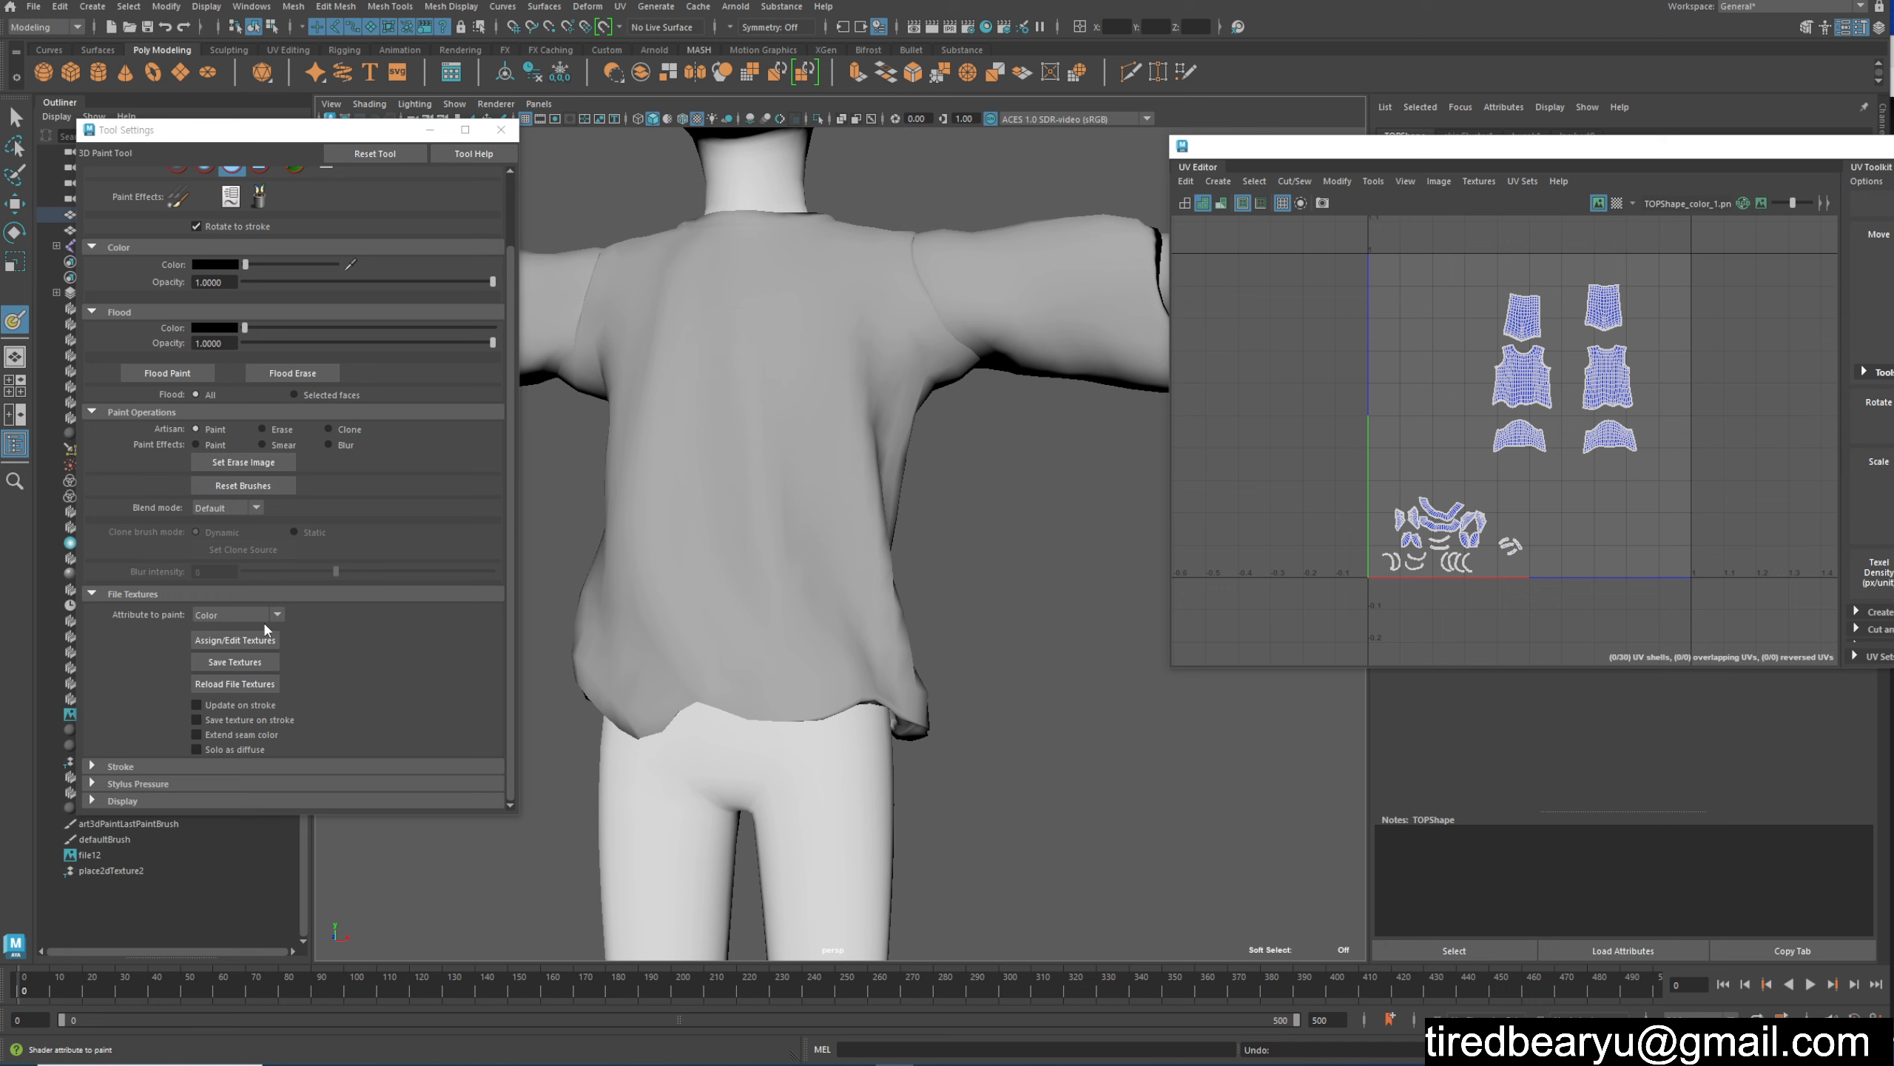
# Step: Set the flood colour to dark green (H 120, S 1.000, V 0.181) and flood the whole shirt with it
pyautogui.click(201, 334)
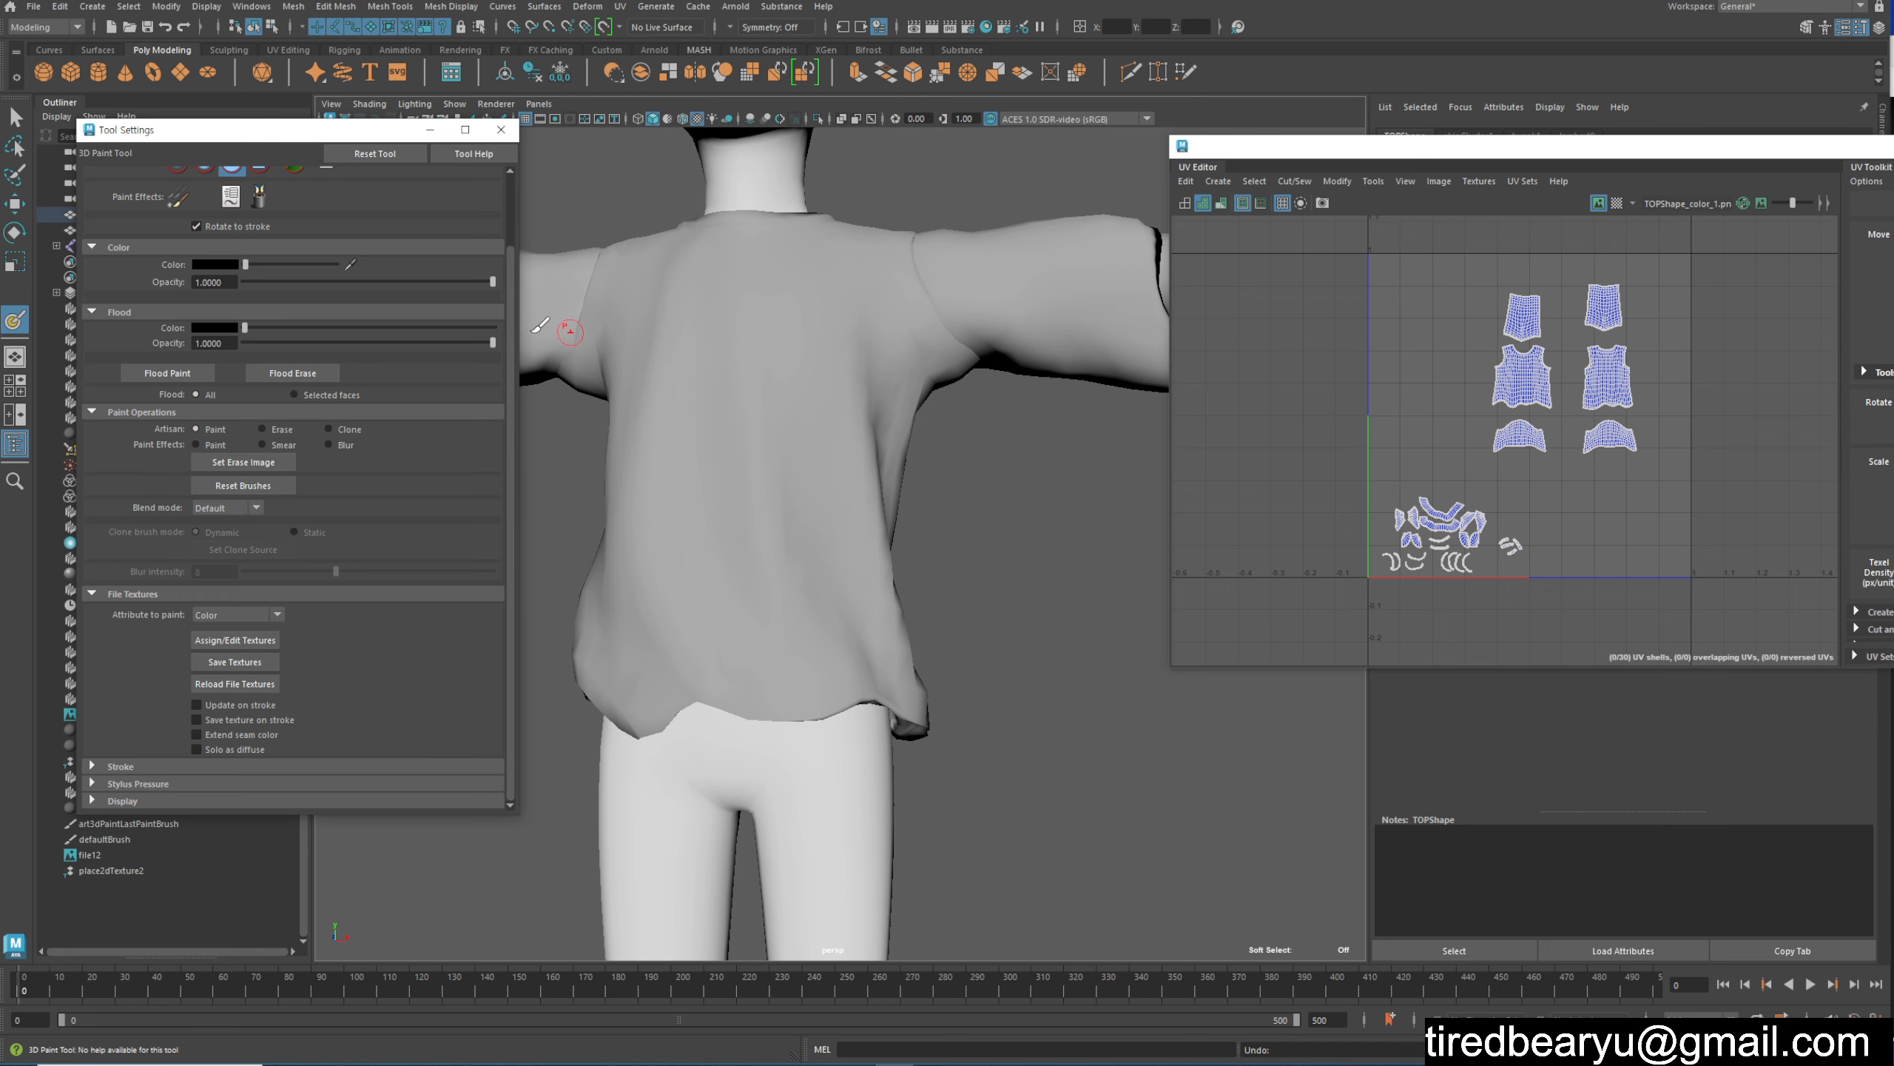
pyautogui.click(209, 330)
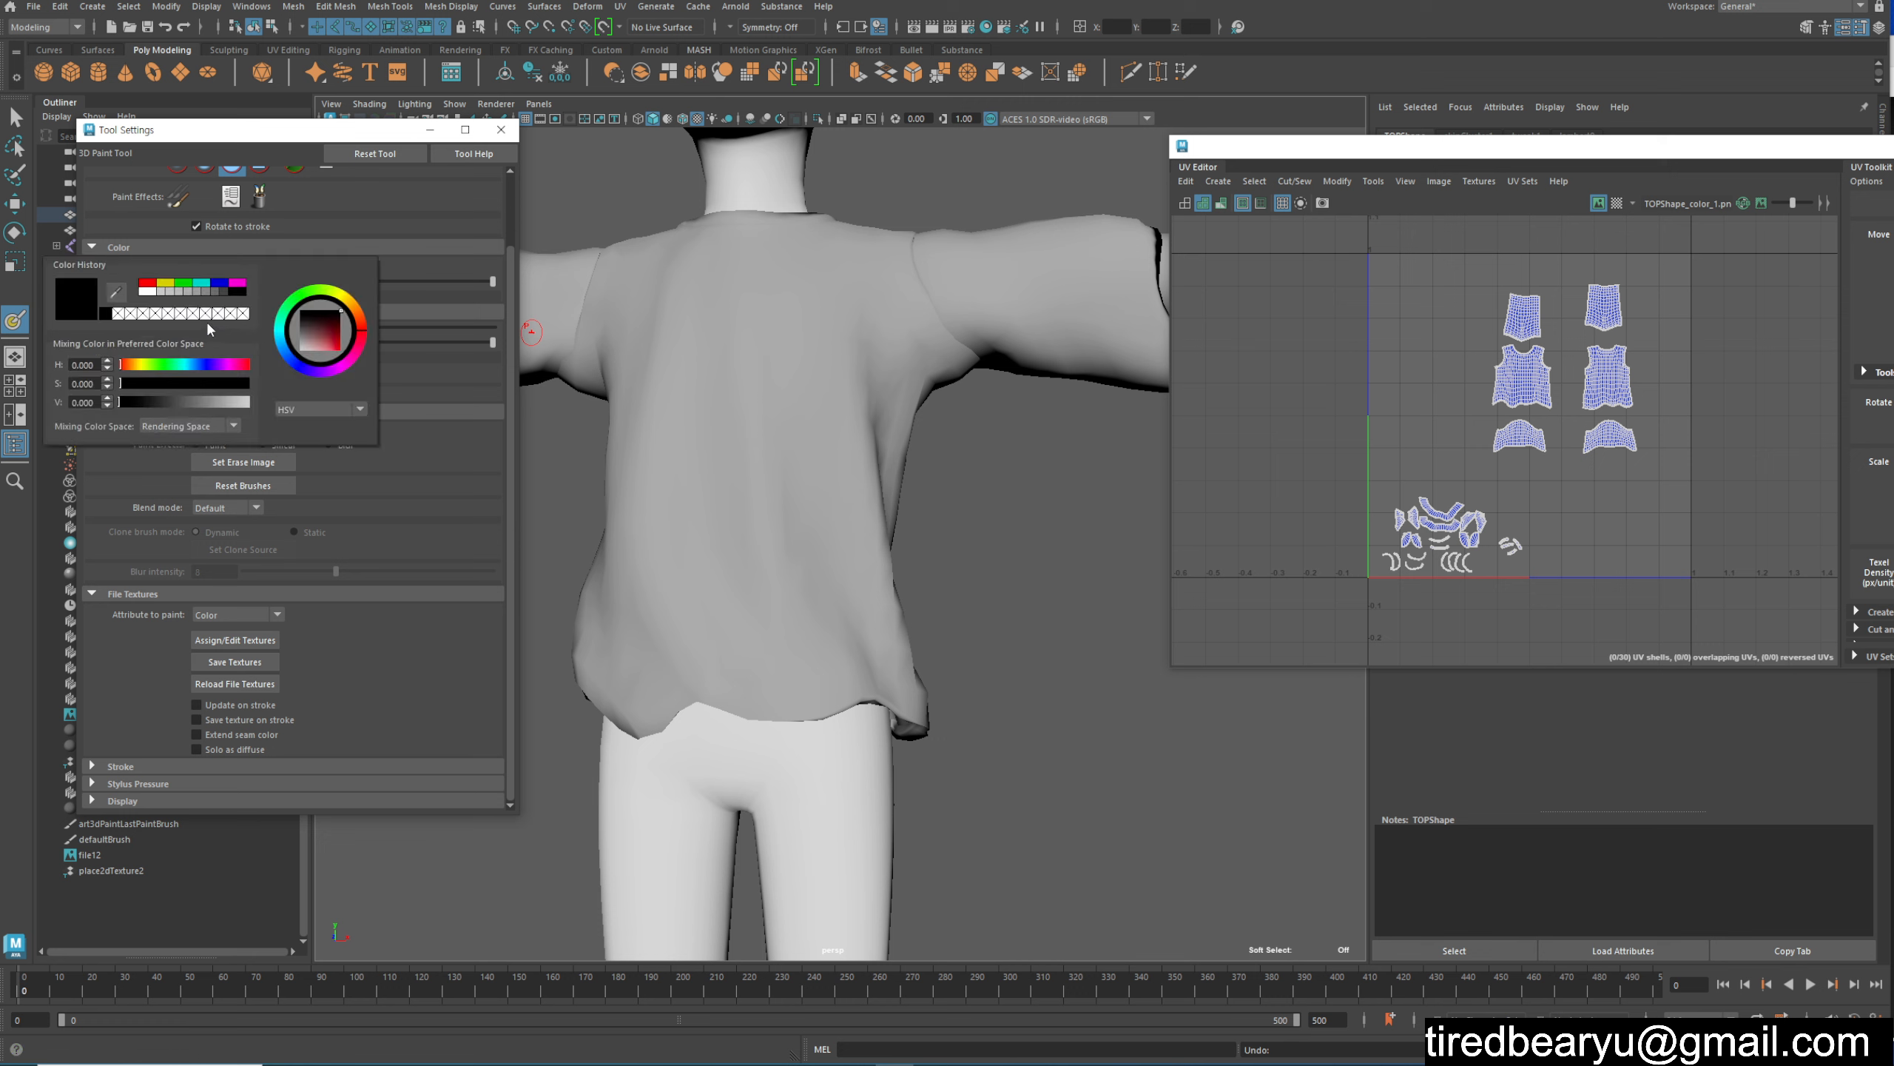
pyautogui.click(183, 282)
pyautogui.moveTo(326, 344); pyautogui.dragTo(363, 338)
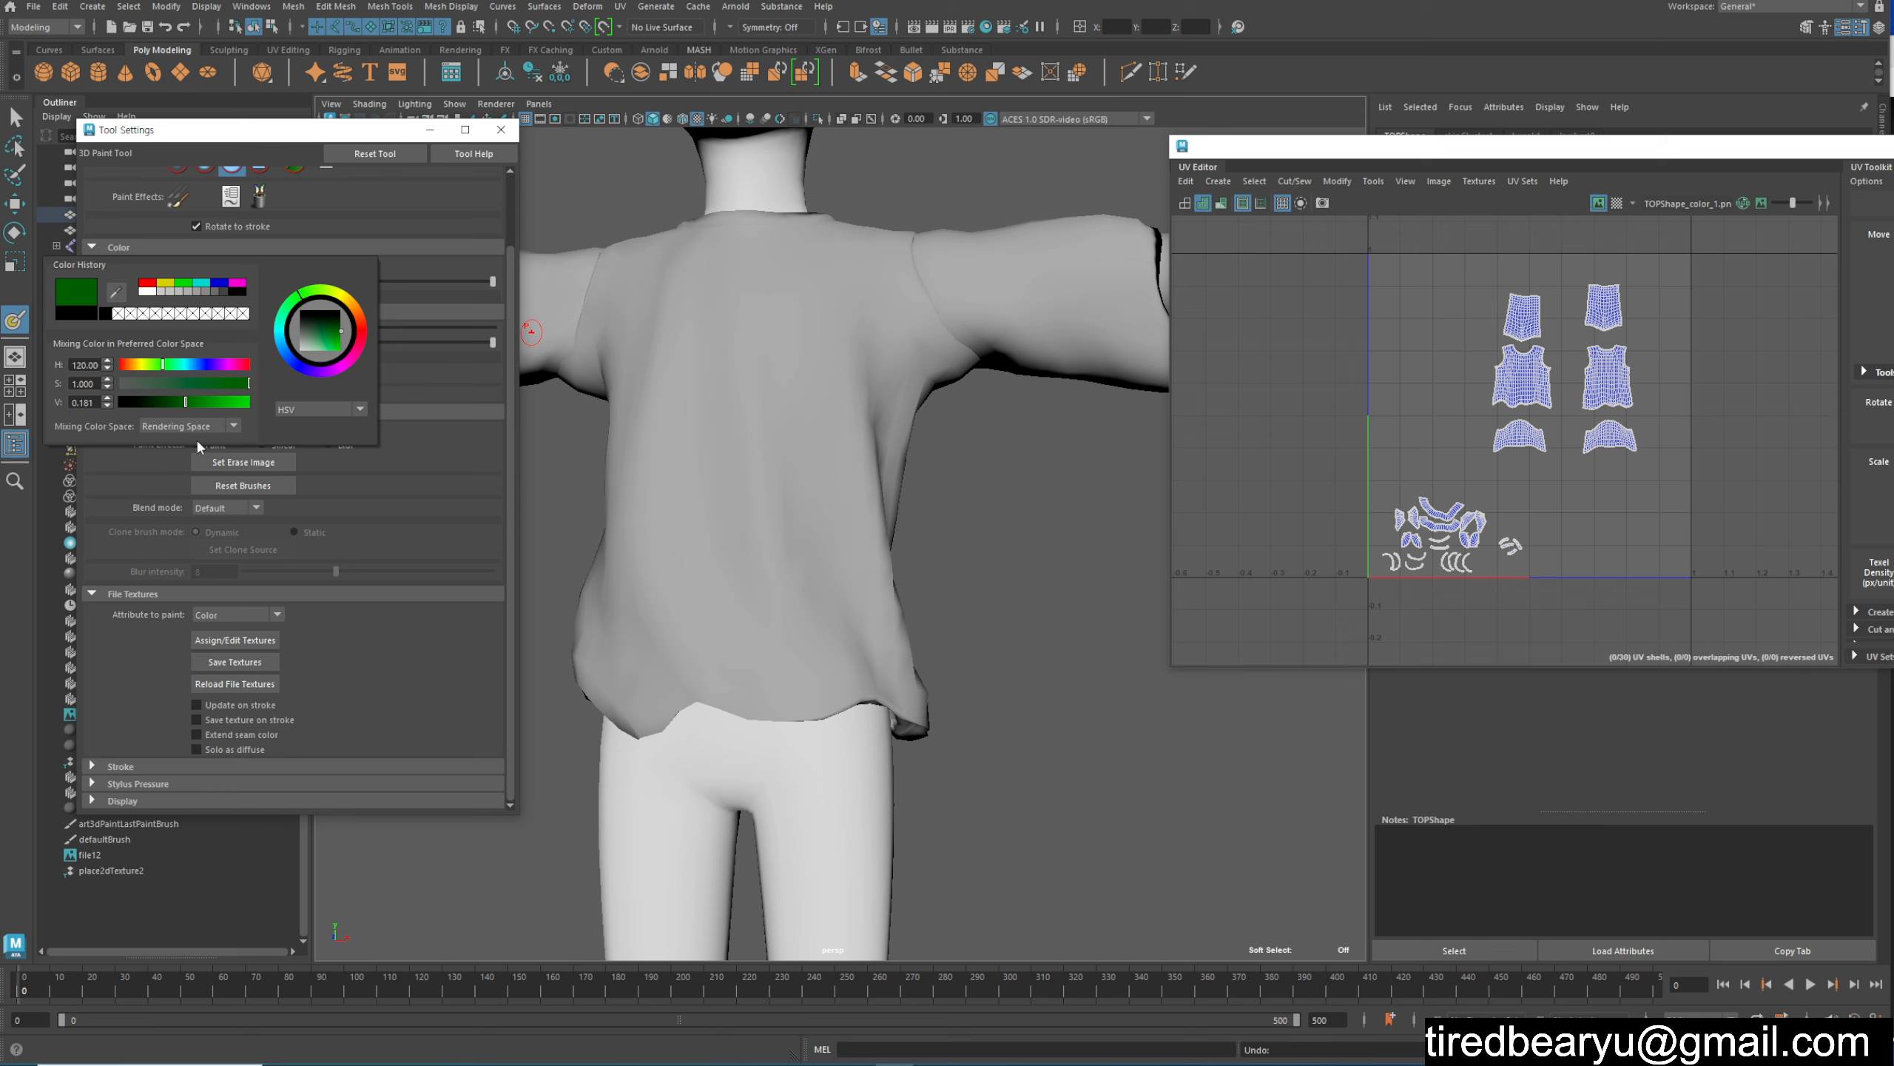
pyautogui.click(167, 372)
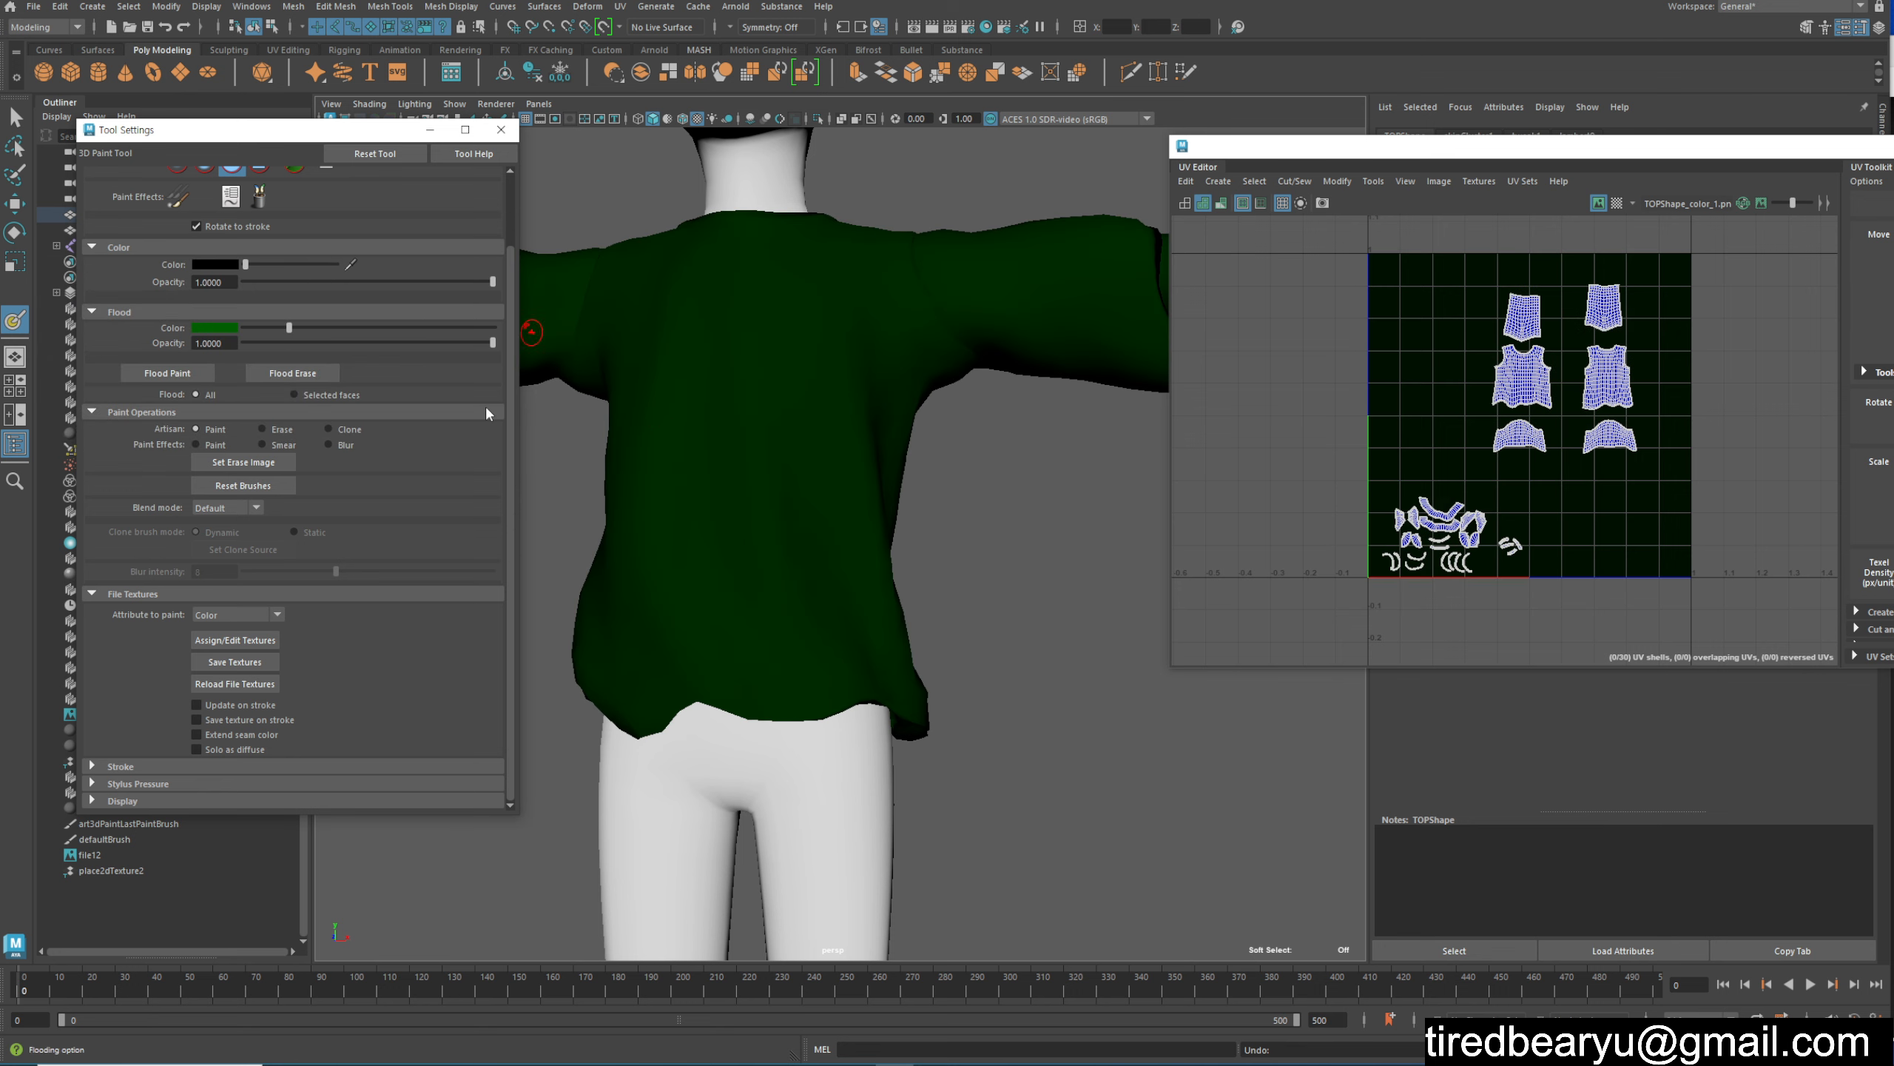
# Step: Set the brush colour to light grey, then paint a triangle on the shirt's chest and a mark on its back
pyautogui.keyDown('alt'); pyautogui.moveTo(740, 513); pyautogui.dragTo(416, 485); pyautogui.keyUp('alt')
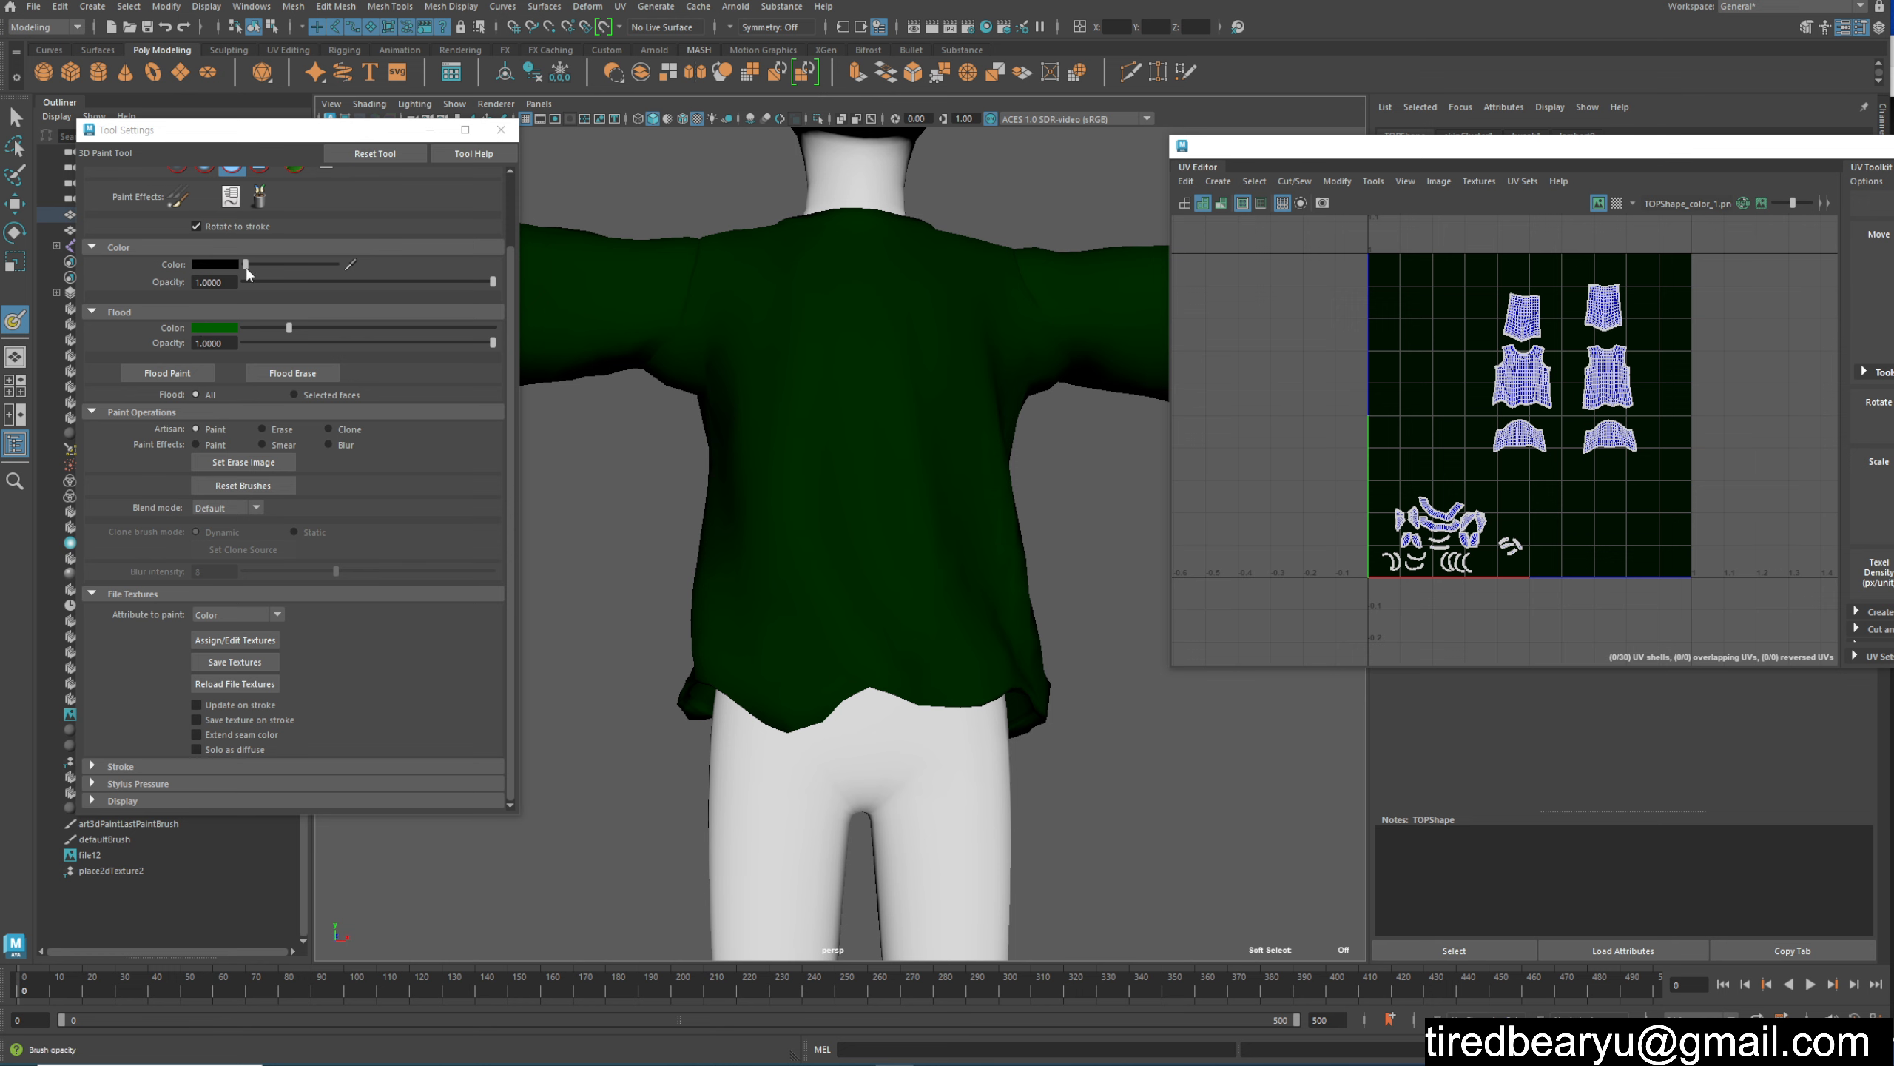
pyautogui.moveTo(246, 265); pyautogui.dragTo(459, 274)
pyautogui.moveTo(871, 339)
pyautogui.mouseDown()
pyautogui.moveTo(857, 351)
pyautogui.moveTo(897, 391)
pyautogui.moveTo(865, 342)
pyautogui.mouseUp()
pyautogui.keyDown('alt'); pyautogui.moveTo(1025, 477); pyautogui.dragTo(687, 513); pyautogui.keyUp('alt')
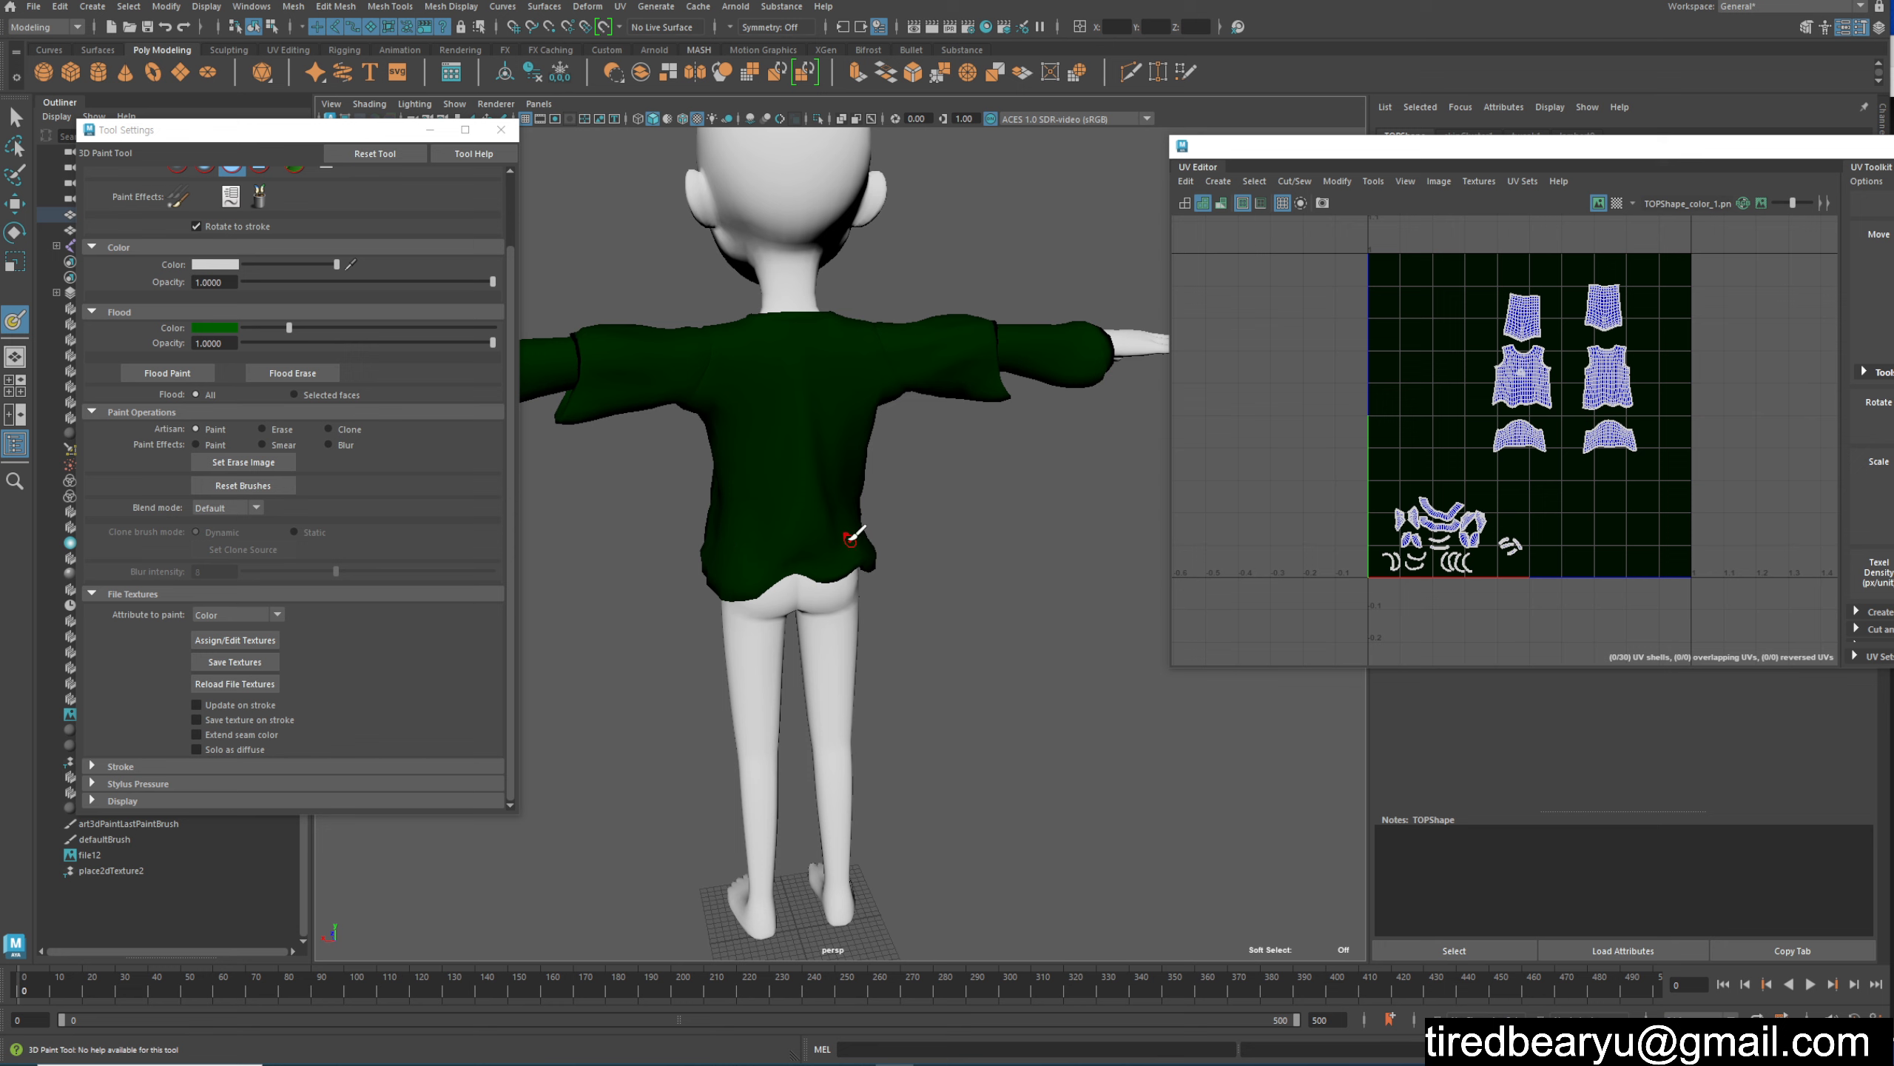
pyautogui.moveTo(848, 538); pyautogui.dragTo(851, 538)
# Step: Compare the triangle painted on the shirt's chest with its placement on the UV shell in the UV Editor
pyautogui.keyDown('alt'); pyautogui.moveTo(653, 571); pyautogui.dragTo(1041, 540); pyautogui.keyUp('alt')
pyautogui.scroll(5, 870, 583)
pyautogui.keyDown('alt'); pyautogui.moveTo(816, 561); pyautogui.dragTo(1167, 558); pyautogui.keyUp('alt')
pyautogui.scroll(-6, 909, 533)
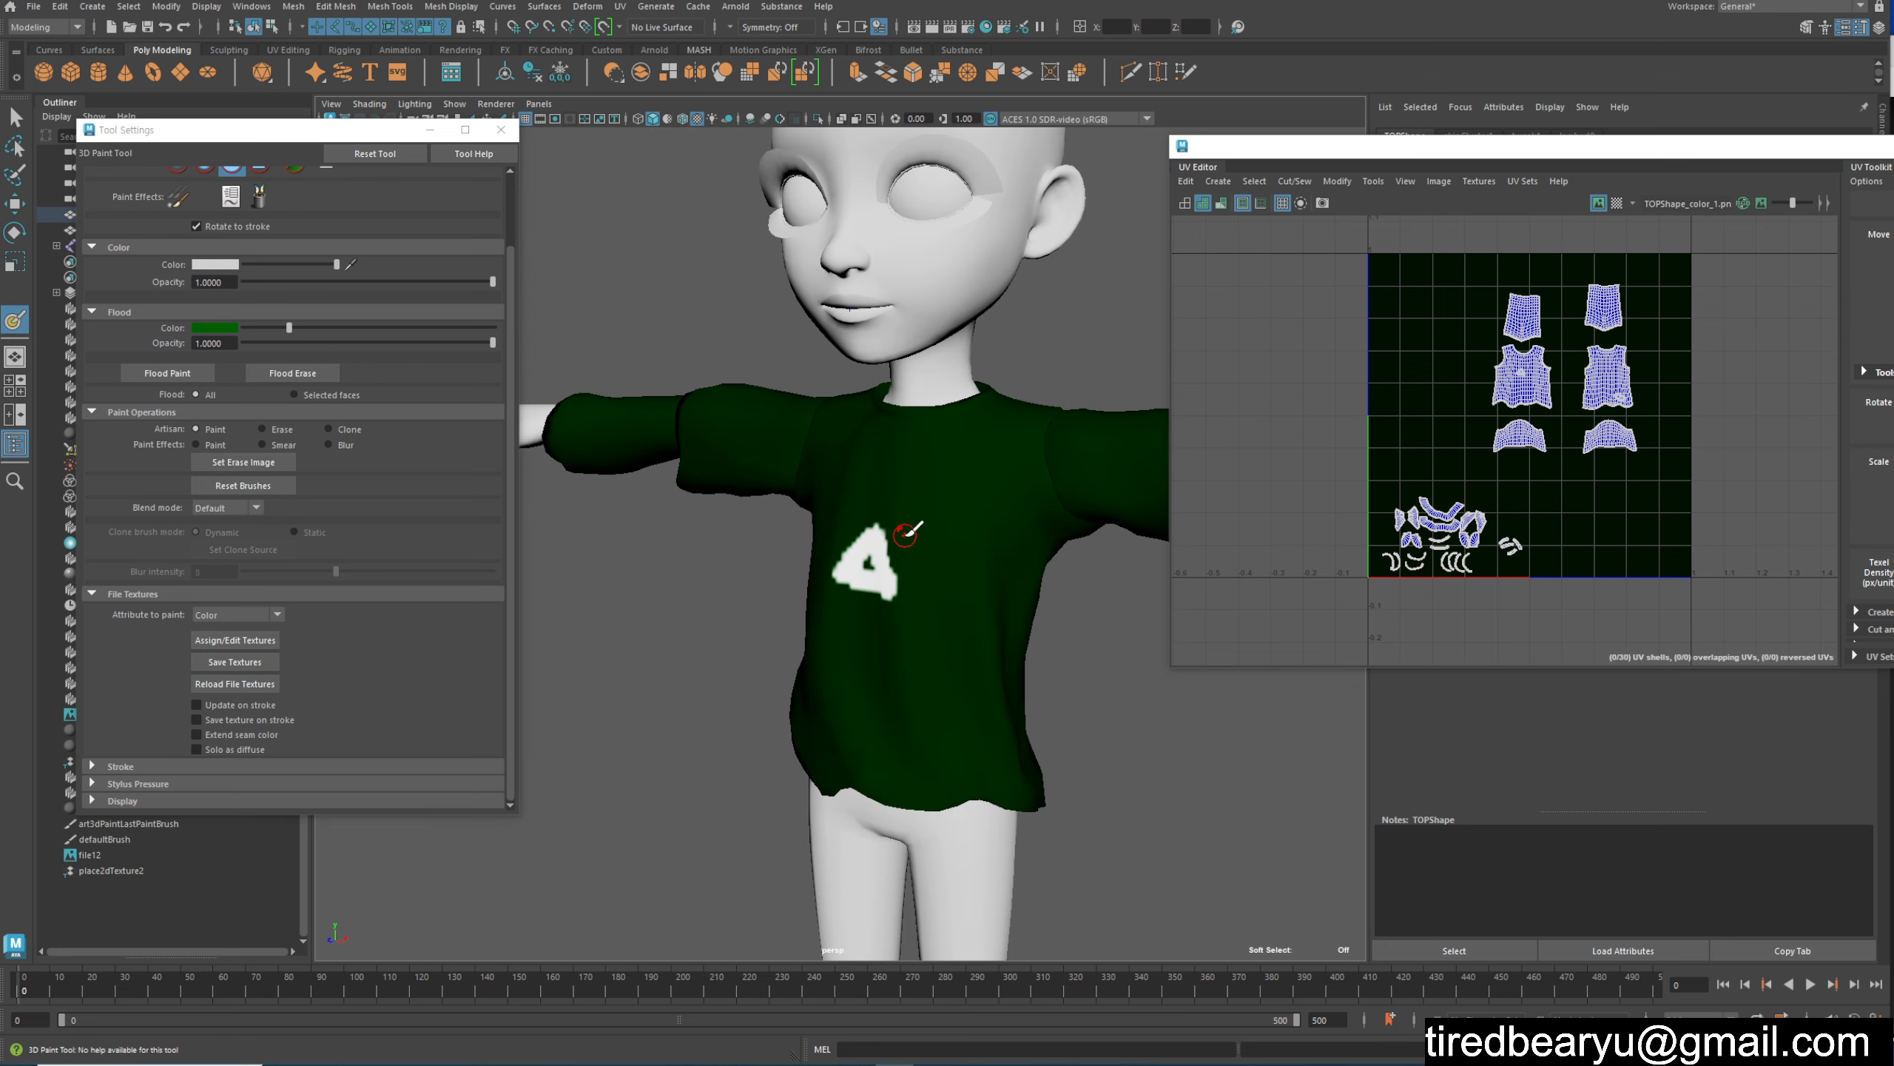
pyautogui.keyDown('alt'); pyautogui.moveTo(878, 558); pyautogui.dragTo(956, 529); pyautogui.keyUp('alt')
pyautogui.scroll(3, 956, 529)
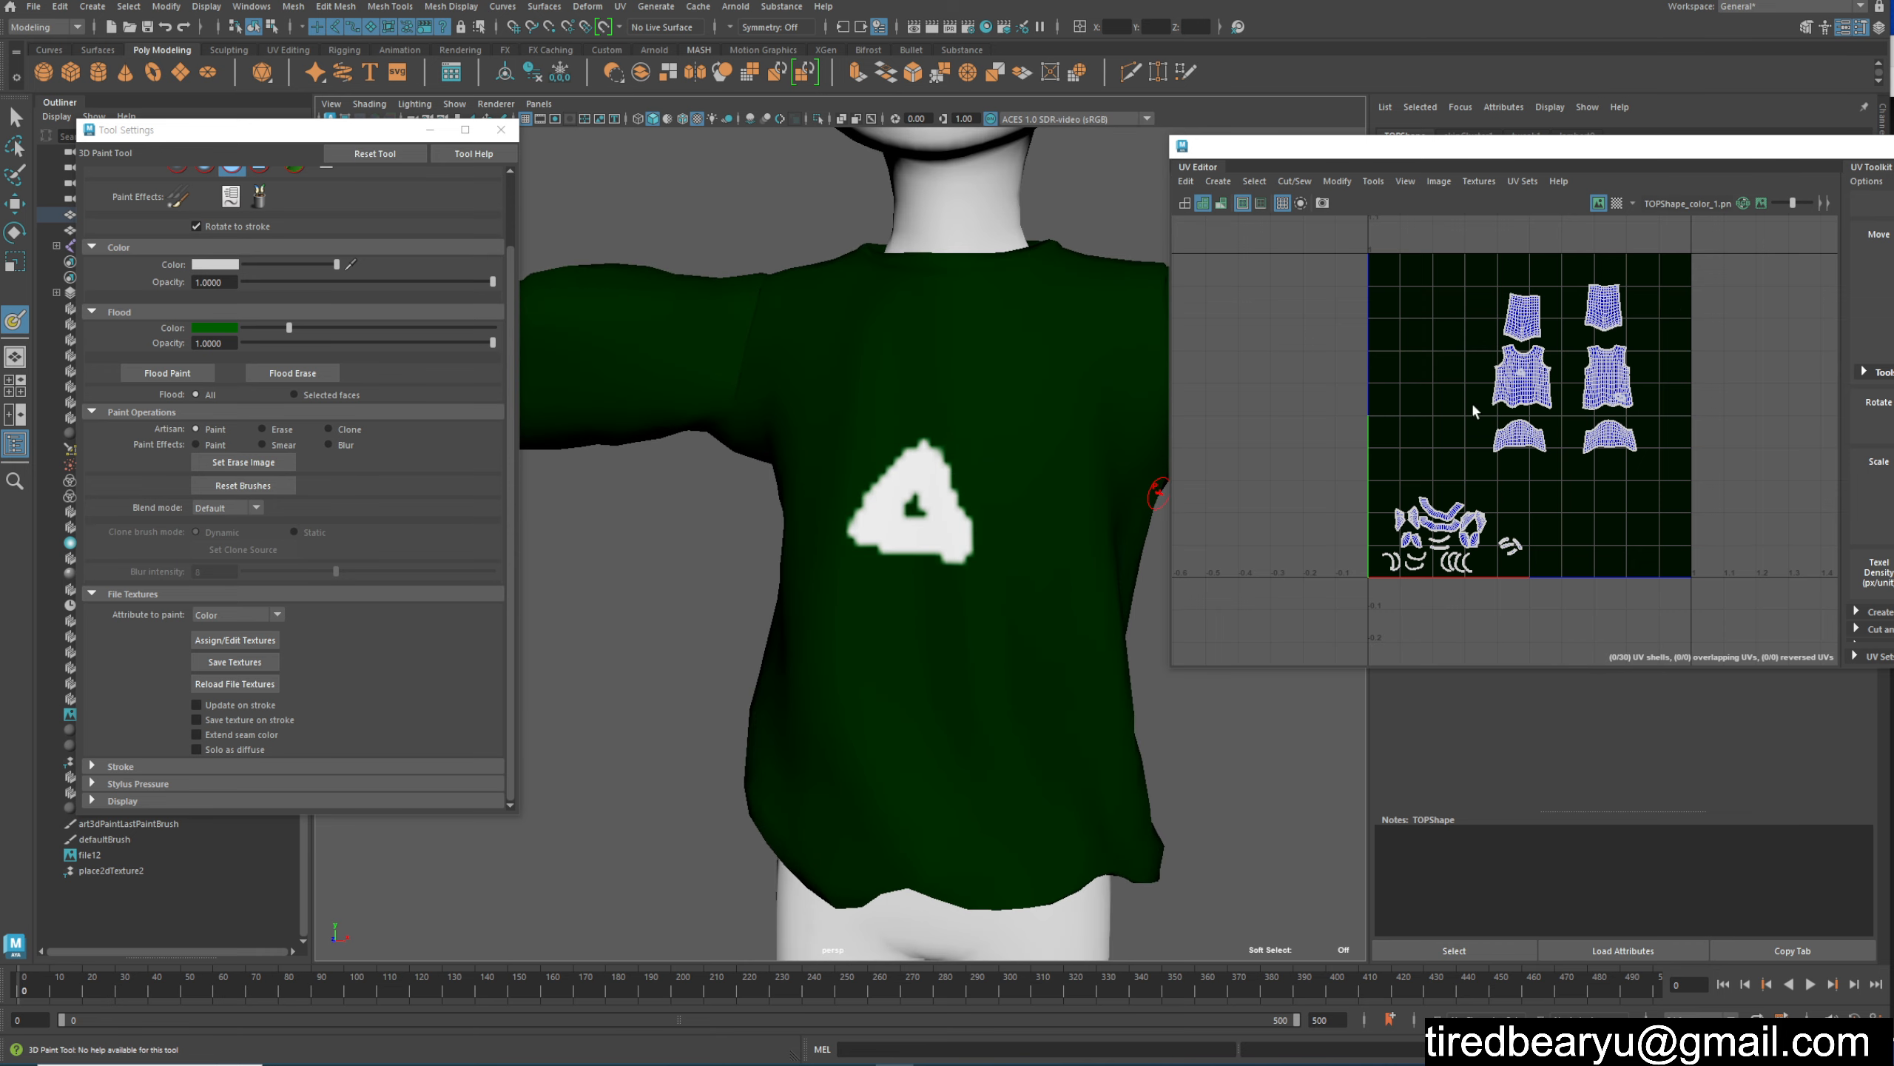
pyautogui.scroll(4, 1536, 380)
pyautogui.scroll(2, 1609, 370)
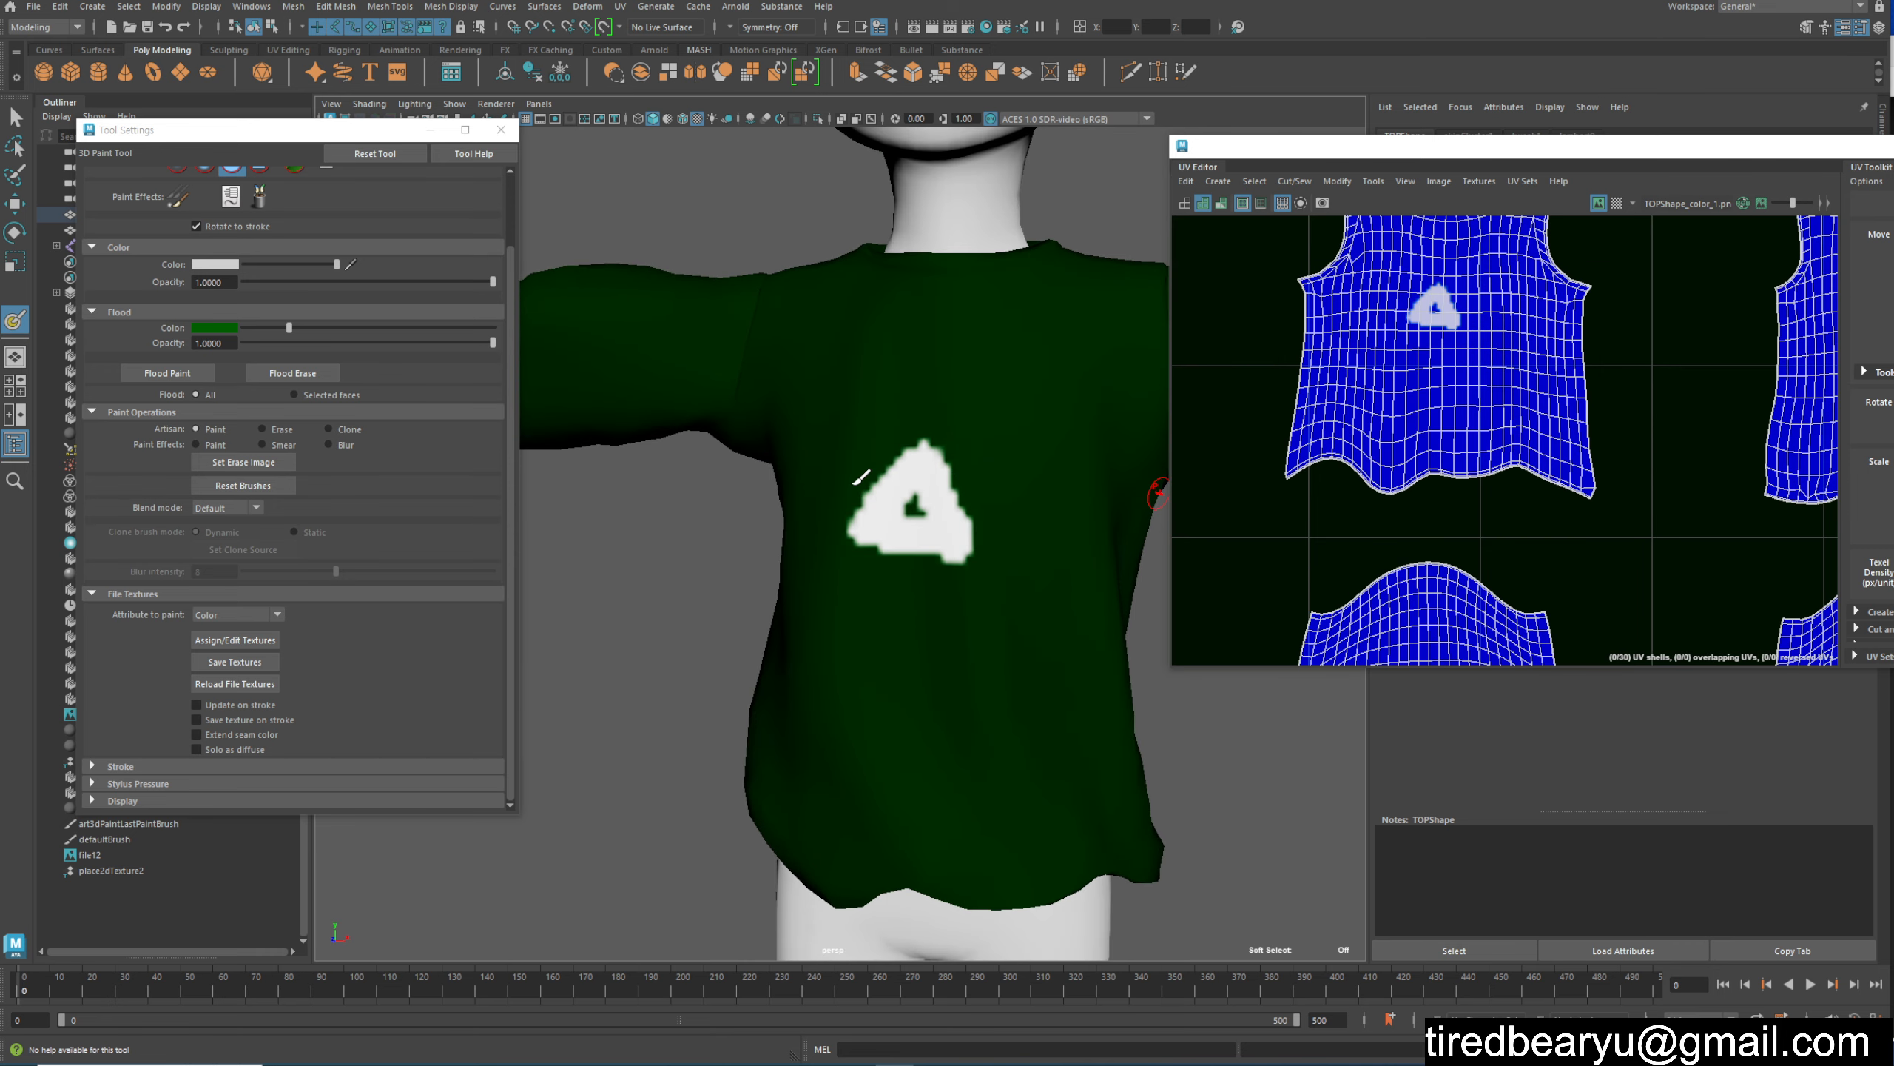
pyautogui.keyDown('alt'); pyautogui.moveTo(1060, 549); pyautogui.dragTo(1087, 490, button='middle'); pyautogui.keyUp('alt')
pyautogui.keyDown('alt'); pyautogui.moveTo(965, 410); pyautogui.dragTo(607, 493); pyautogui.keyUp('alt')
pyautogui.keyDown('alt'); pyautogui.moveTo(618, 493); pyautogui.dragTo(994, 475); pyautogui.keyUp('alt')
# Step: Save the scene as zepo, turn on textured display, and save the painted shirt textures
pyautogui.click(235, 663)
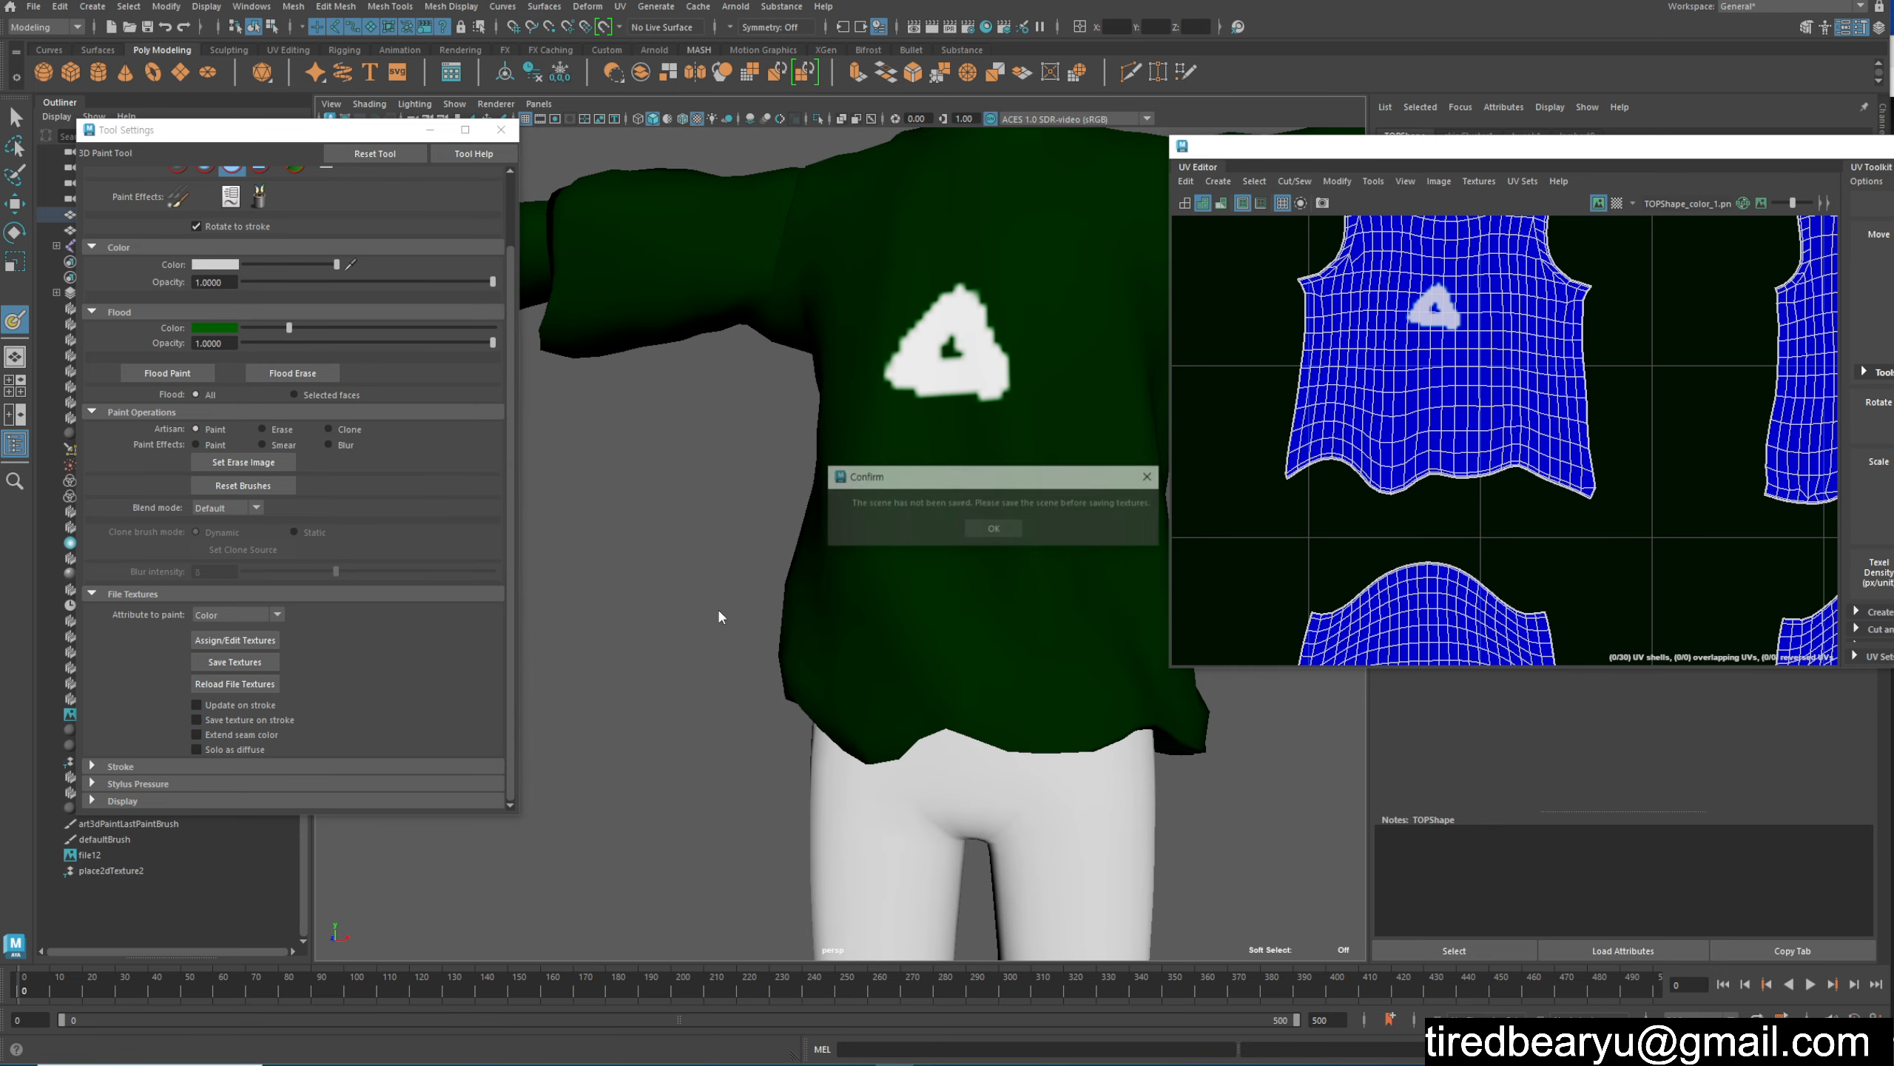
pyautogui.click(991, 530)
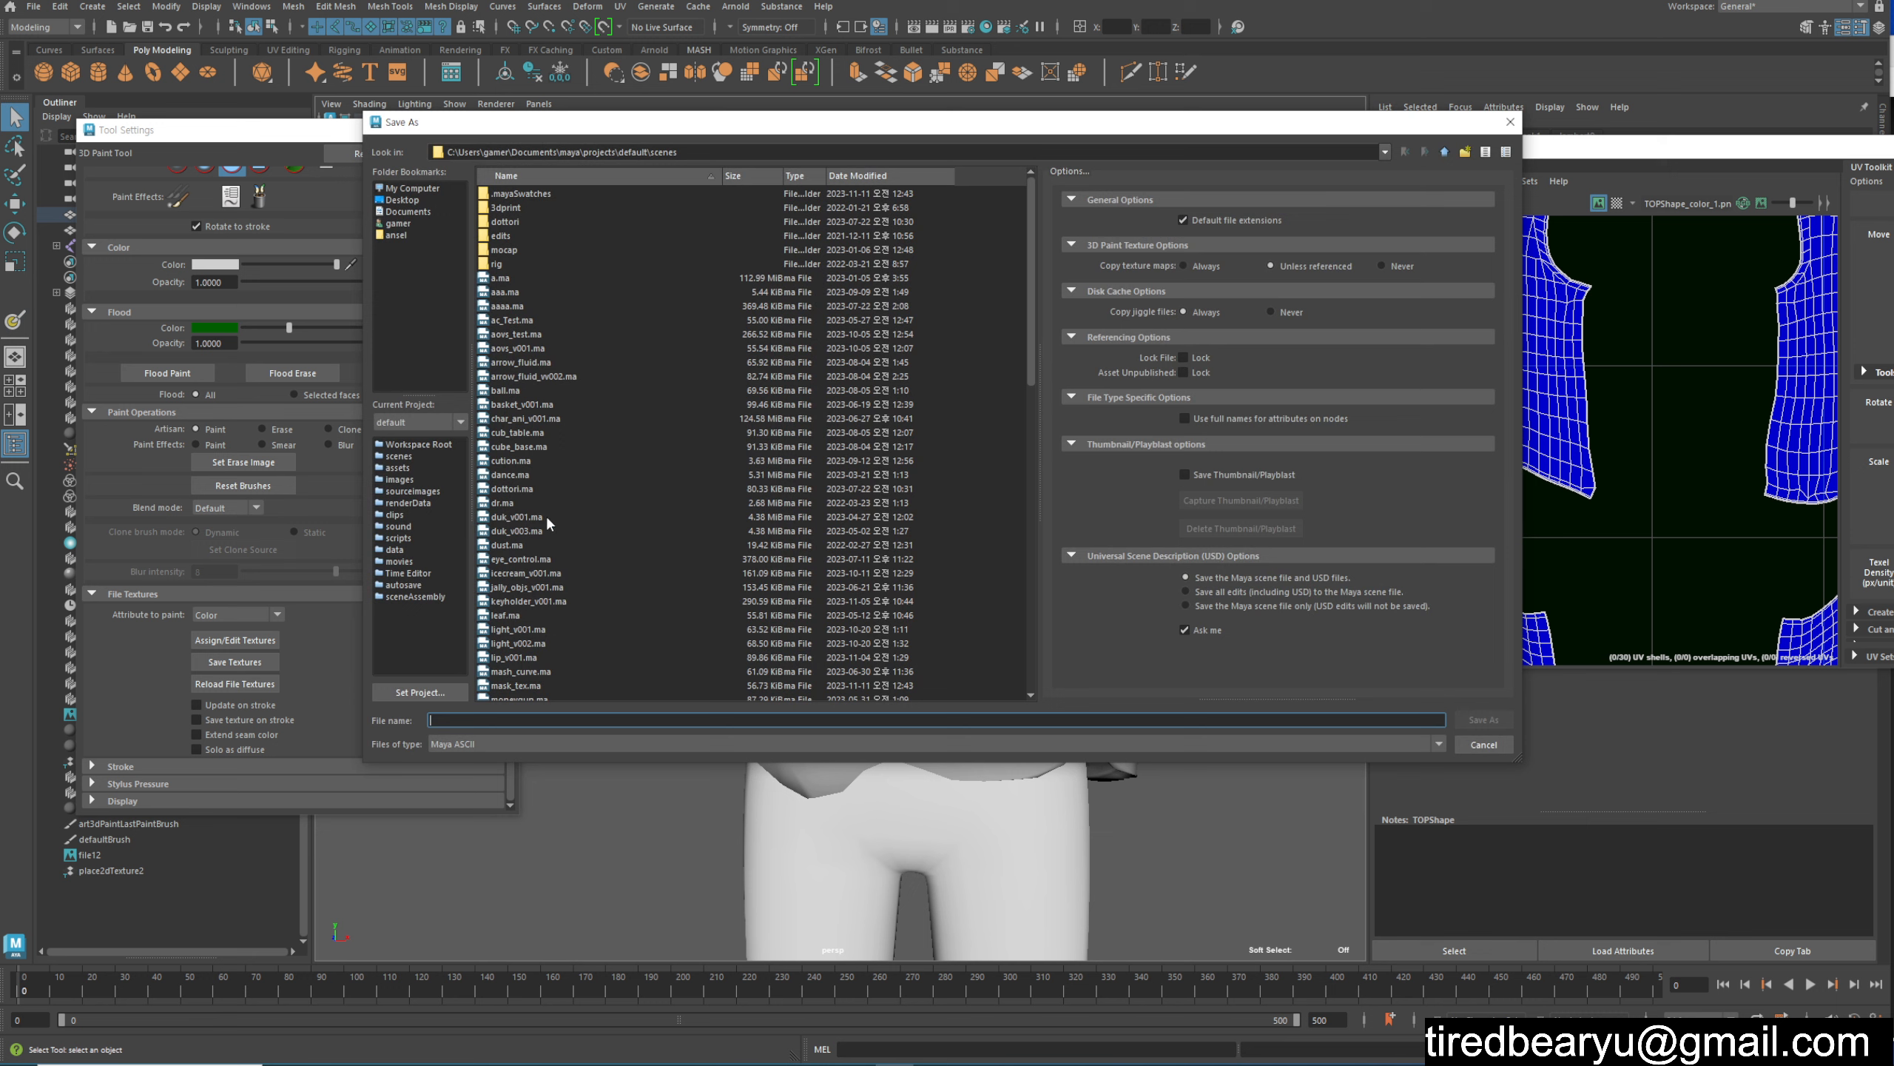
pyautogui.write('zepo')
pyautogui.press('Return')
pyautogui.press('6')
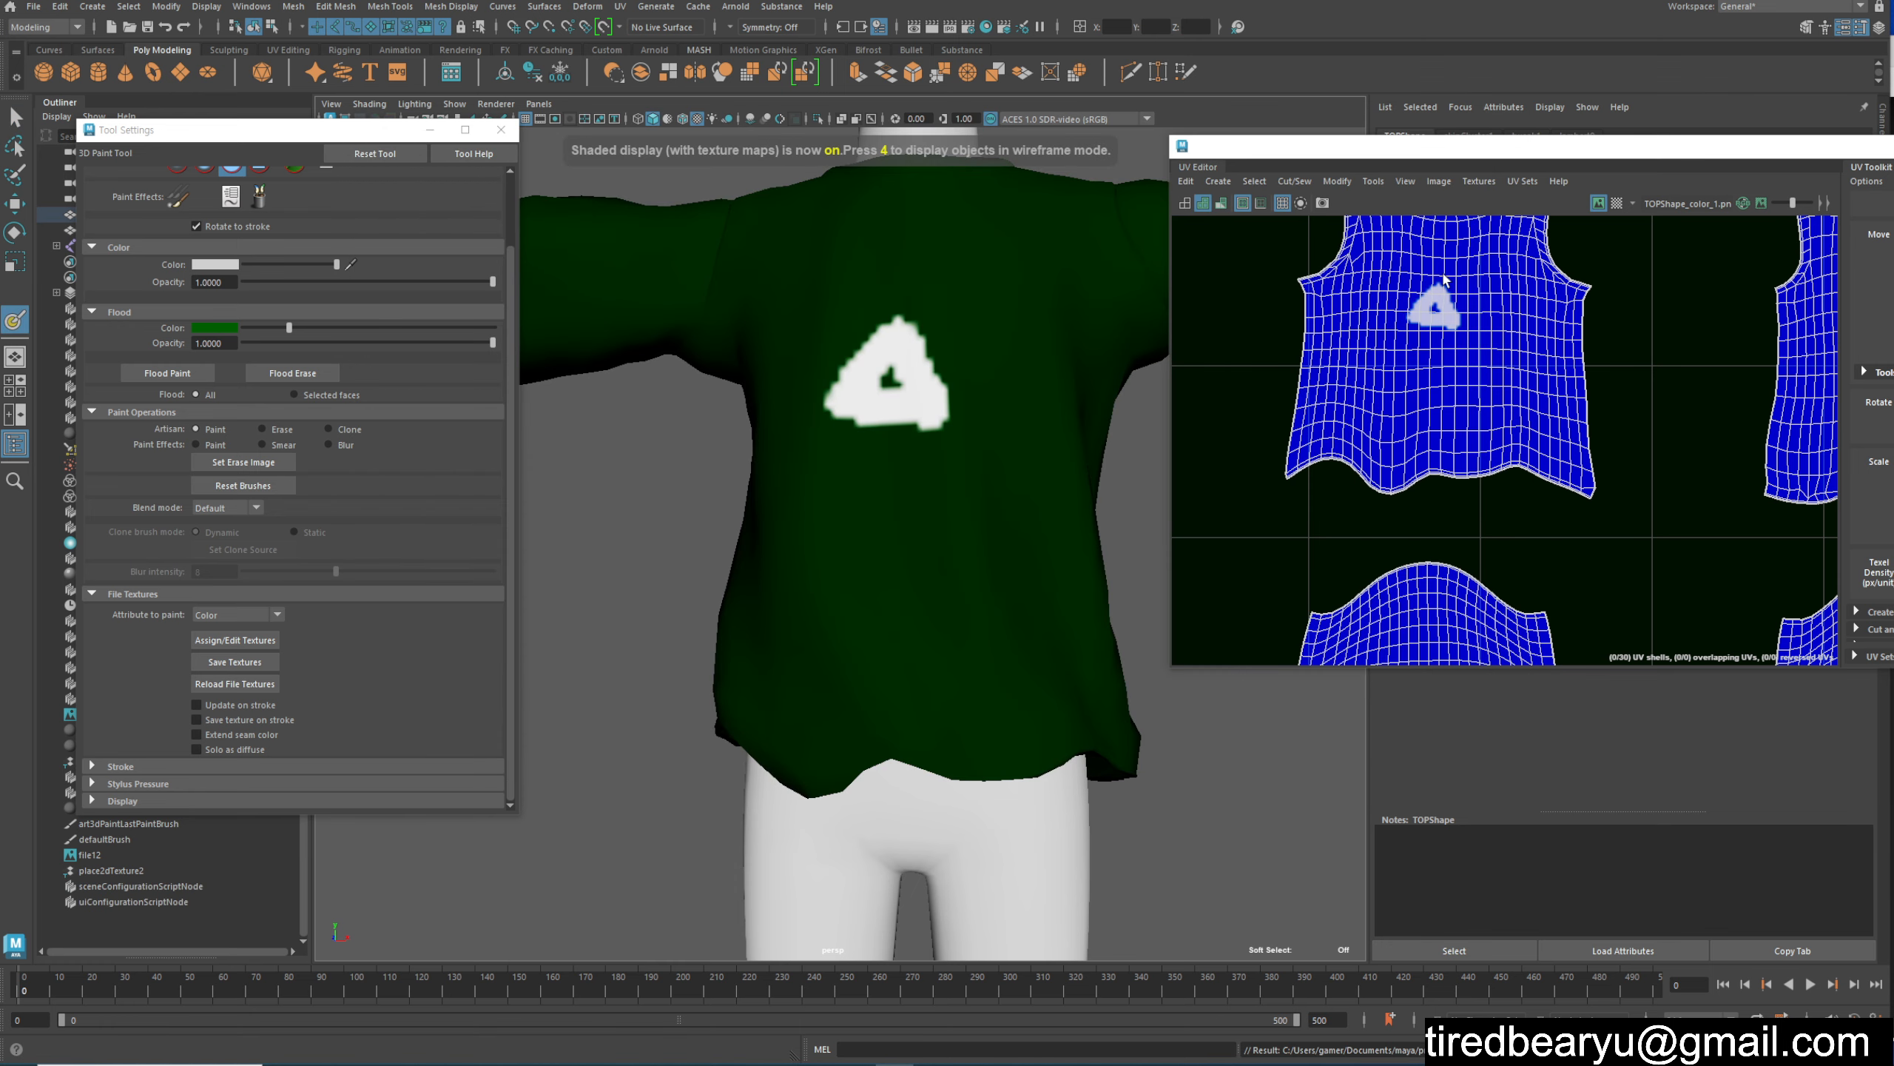
pyautogui.click(234, 661)
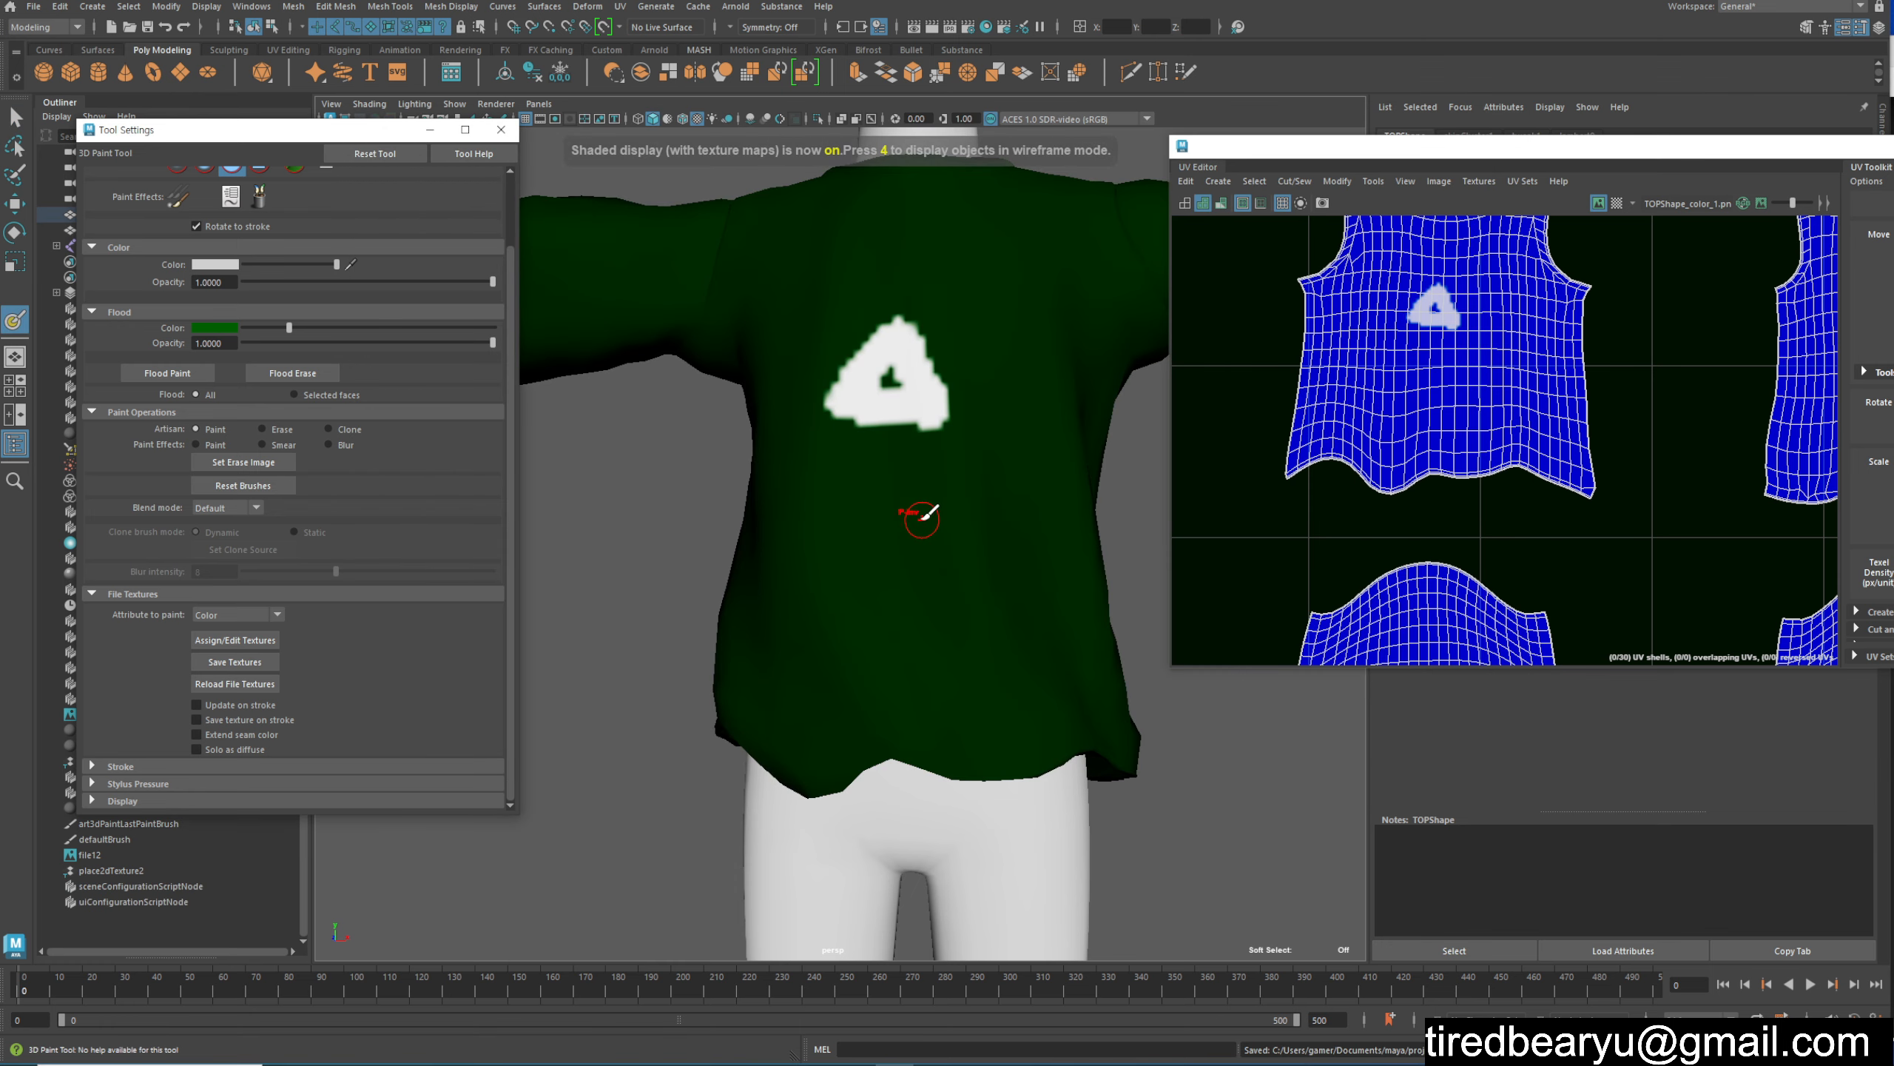
# Step: Lay out the shirt's UV shells in uvSet1 so they fill the UV tile
pyautogui.keyDown('alt'); pyautogui.moveTo(978, 507); pyautogui.dragTo(925, 567); pyautogui.keyUp('alt')
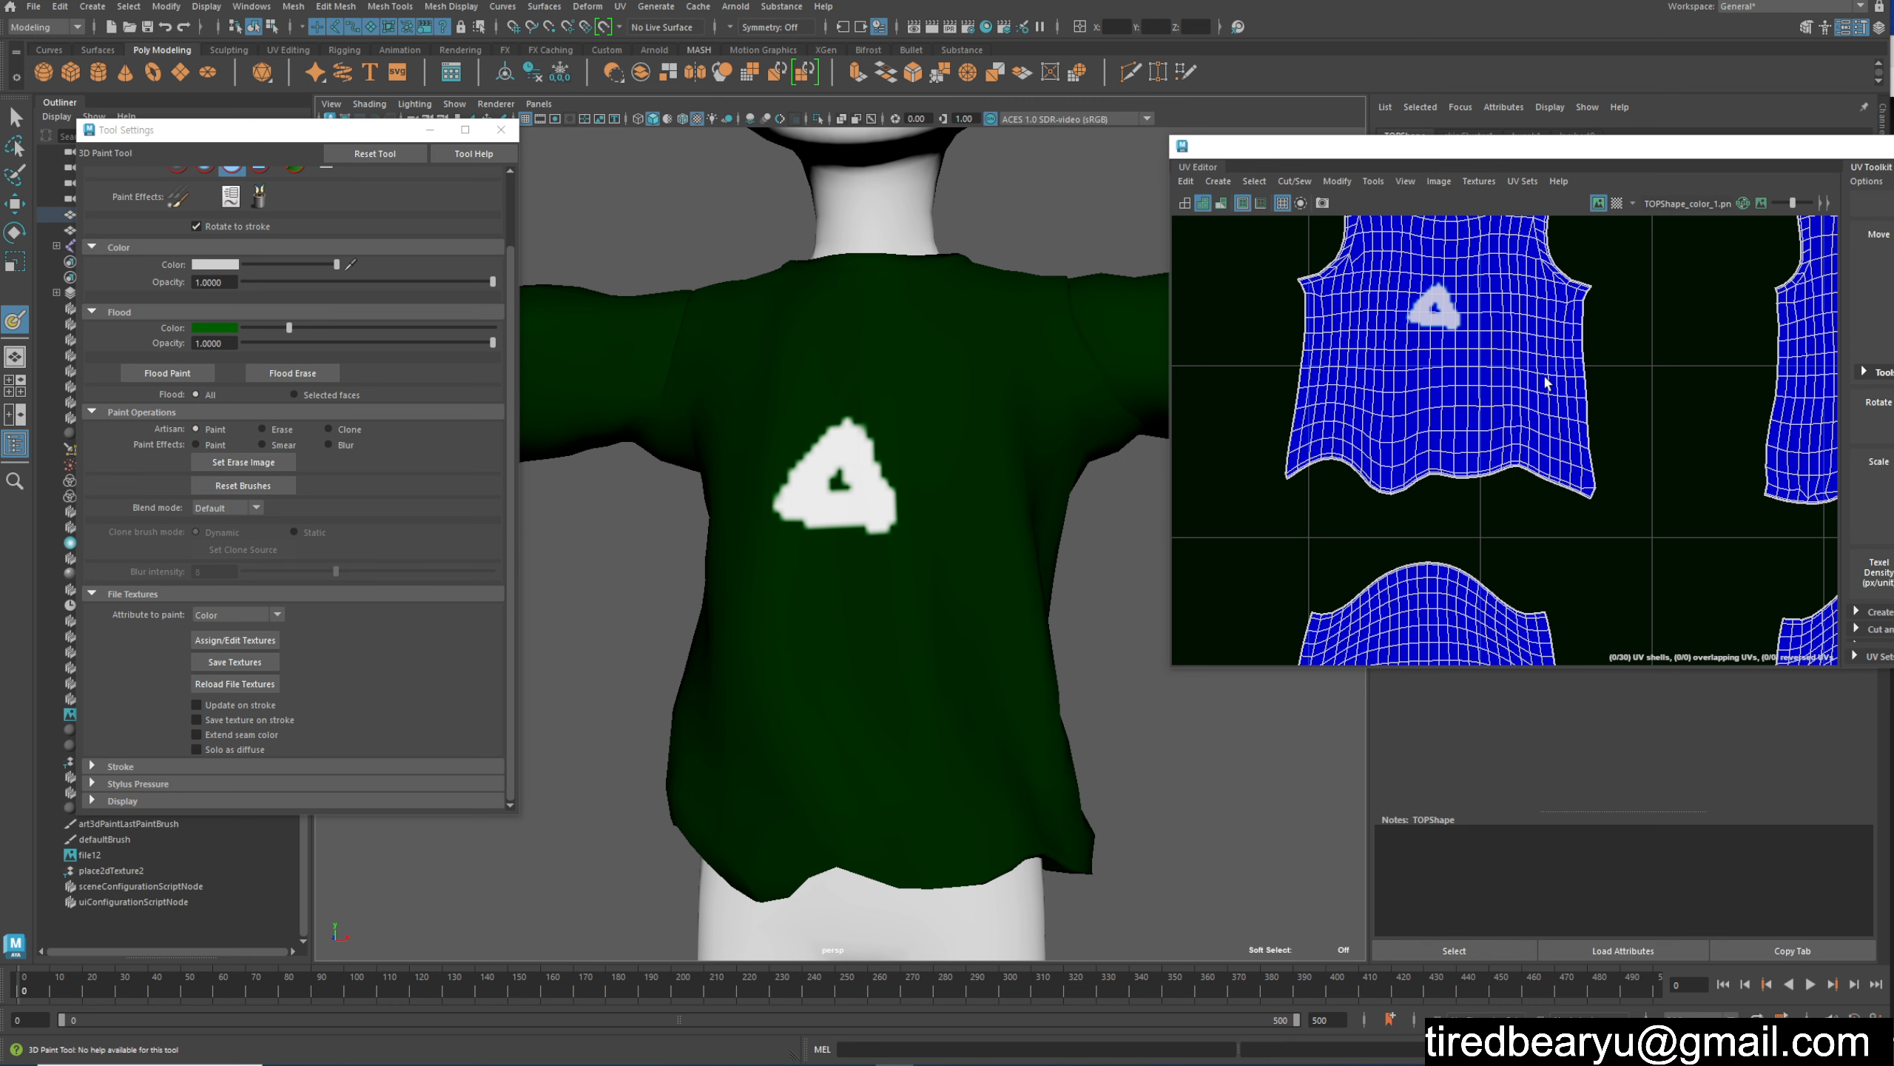
pyautogui.scroll(-5, 970, 471)
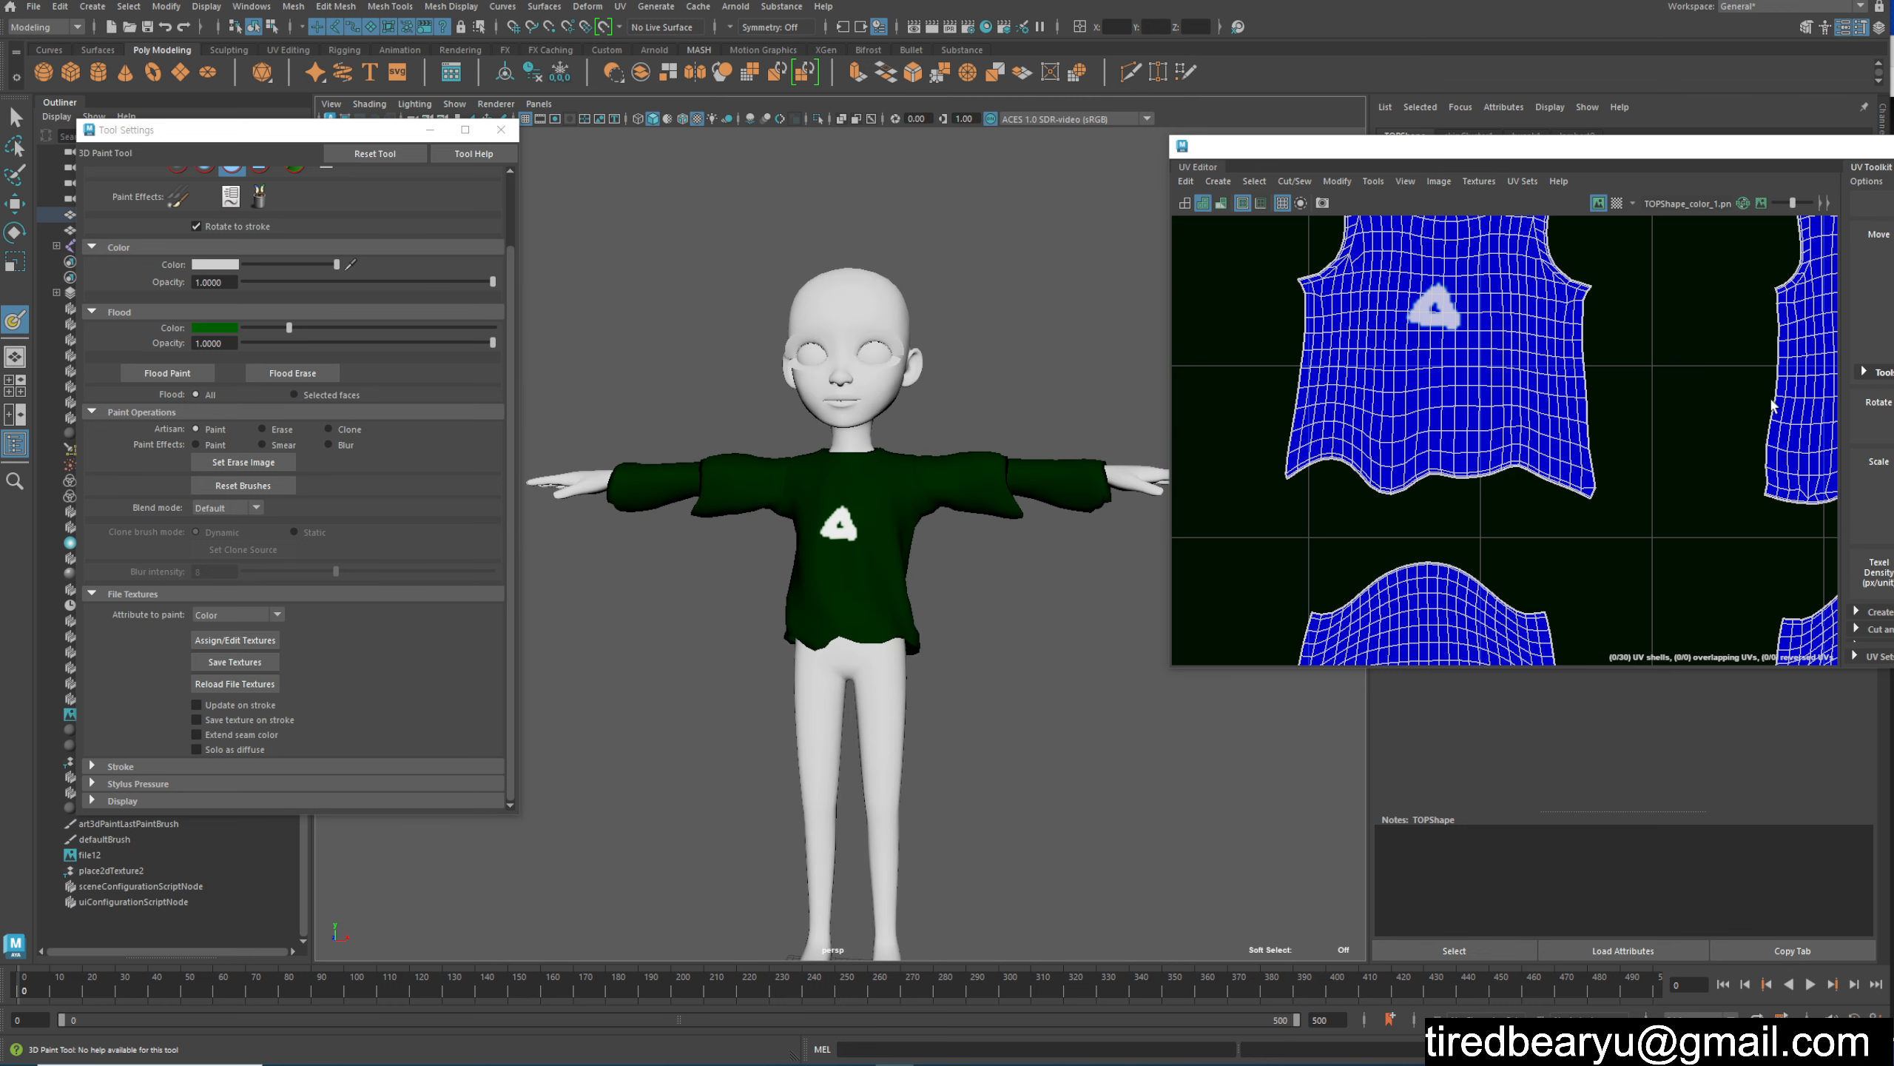
pyautogui.scroll(-8, 1716, 407)
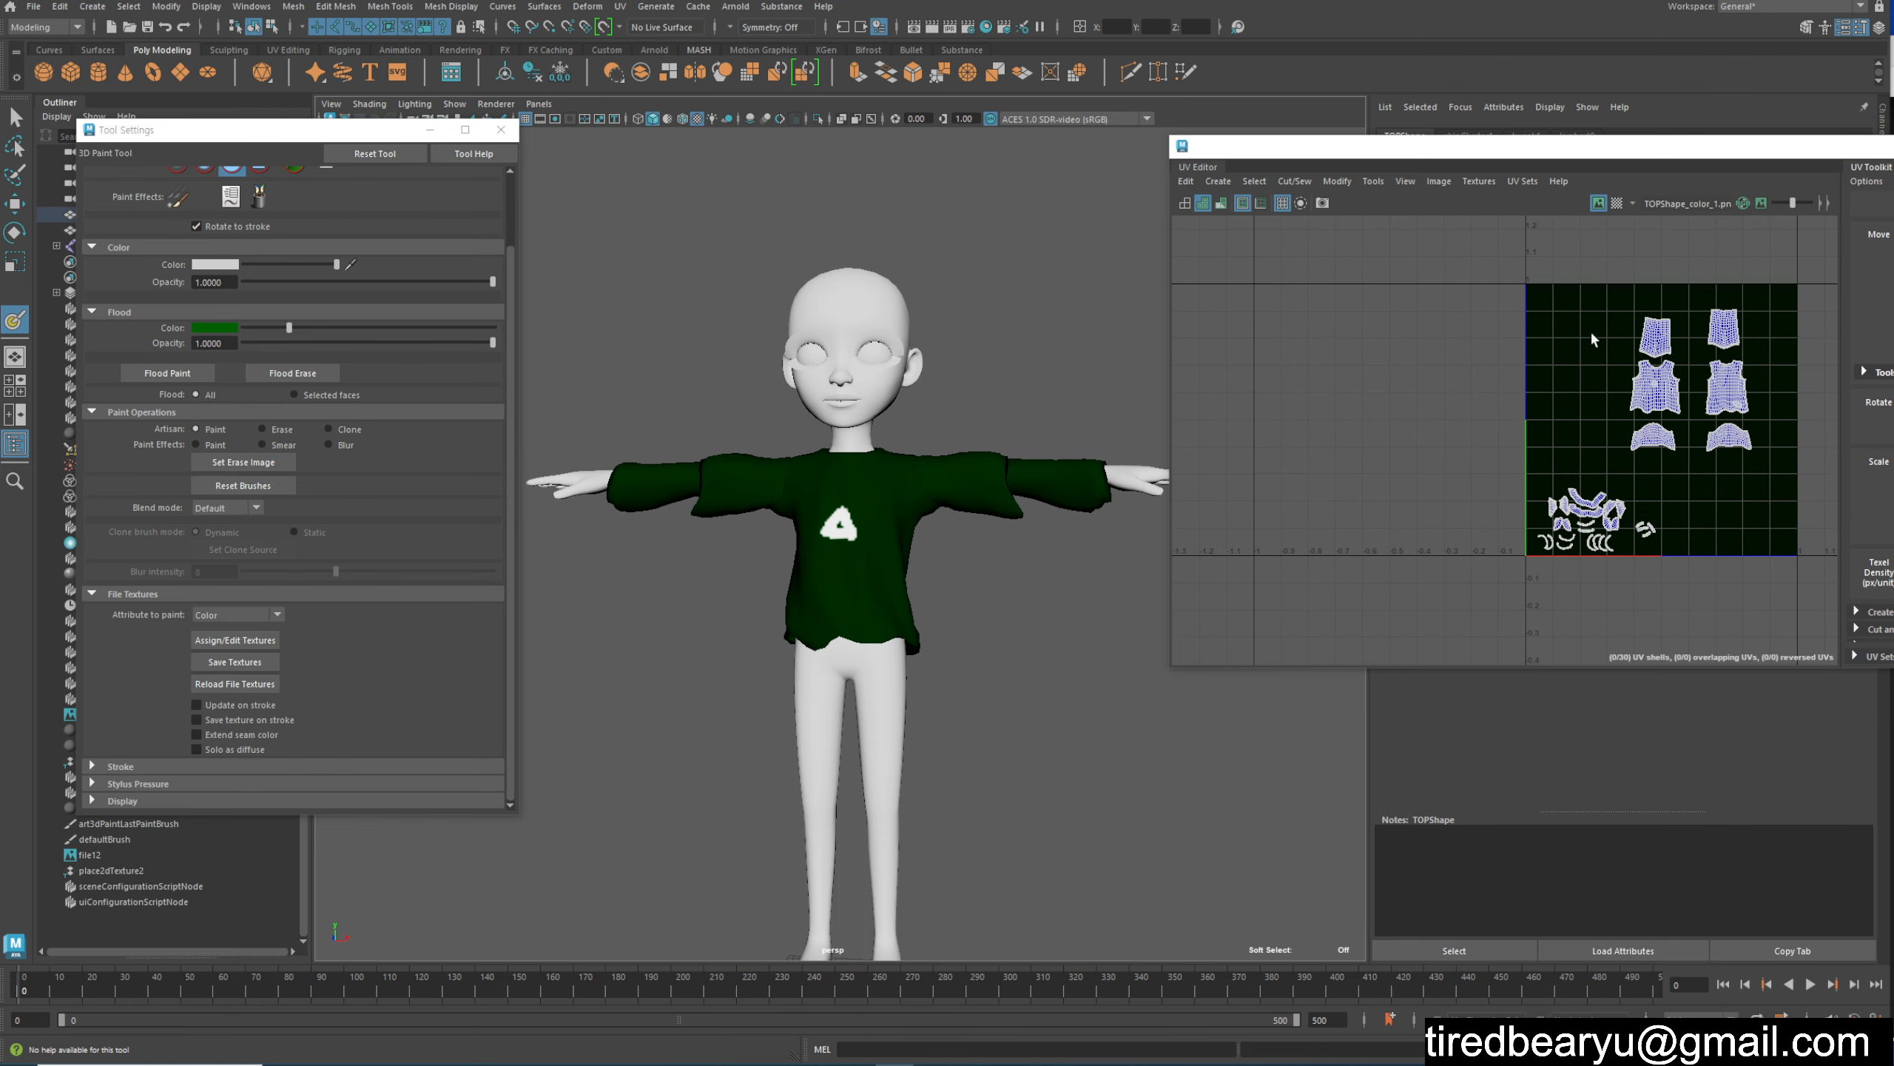
pyautogui.click(1327, 181)
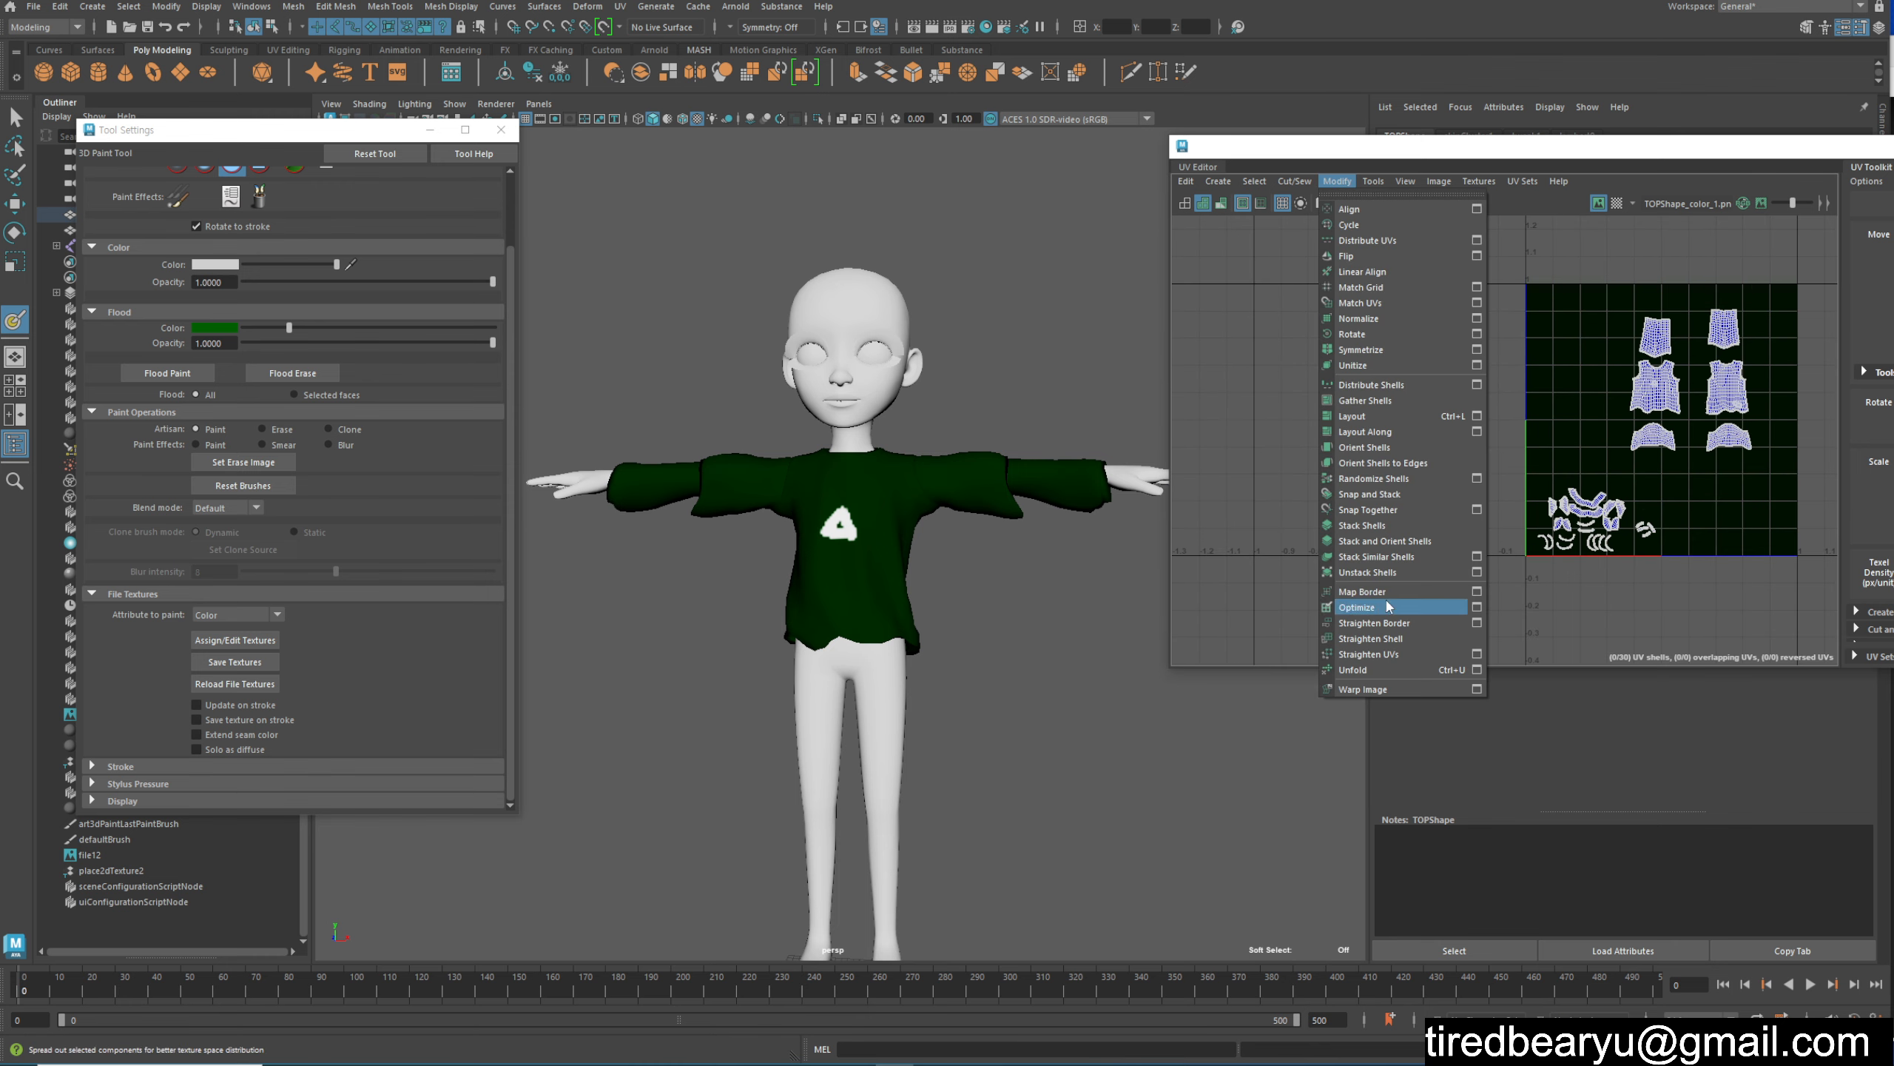
pyautogui.click(1422, 417)
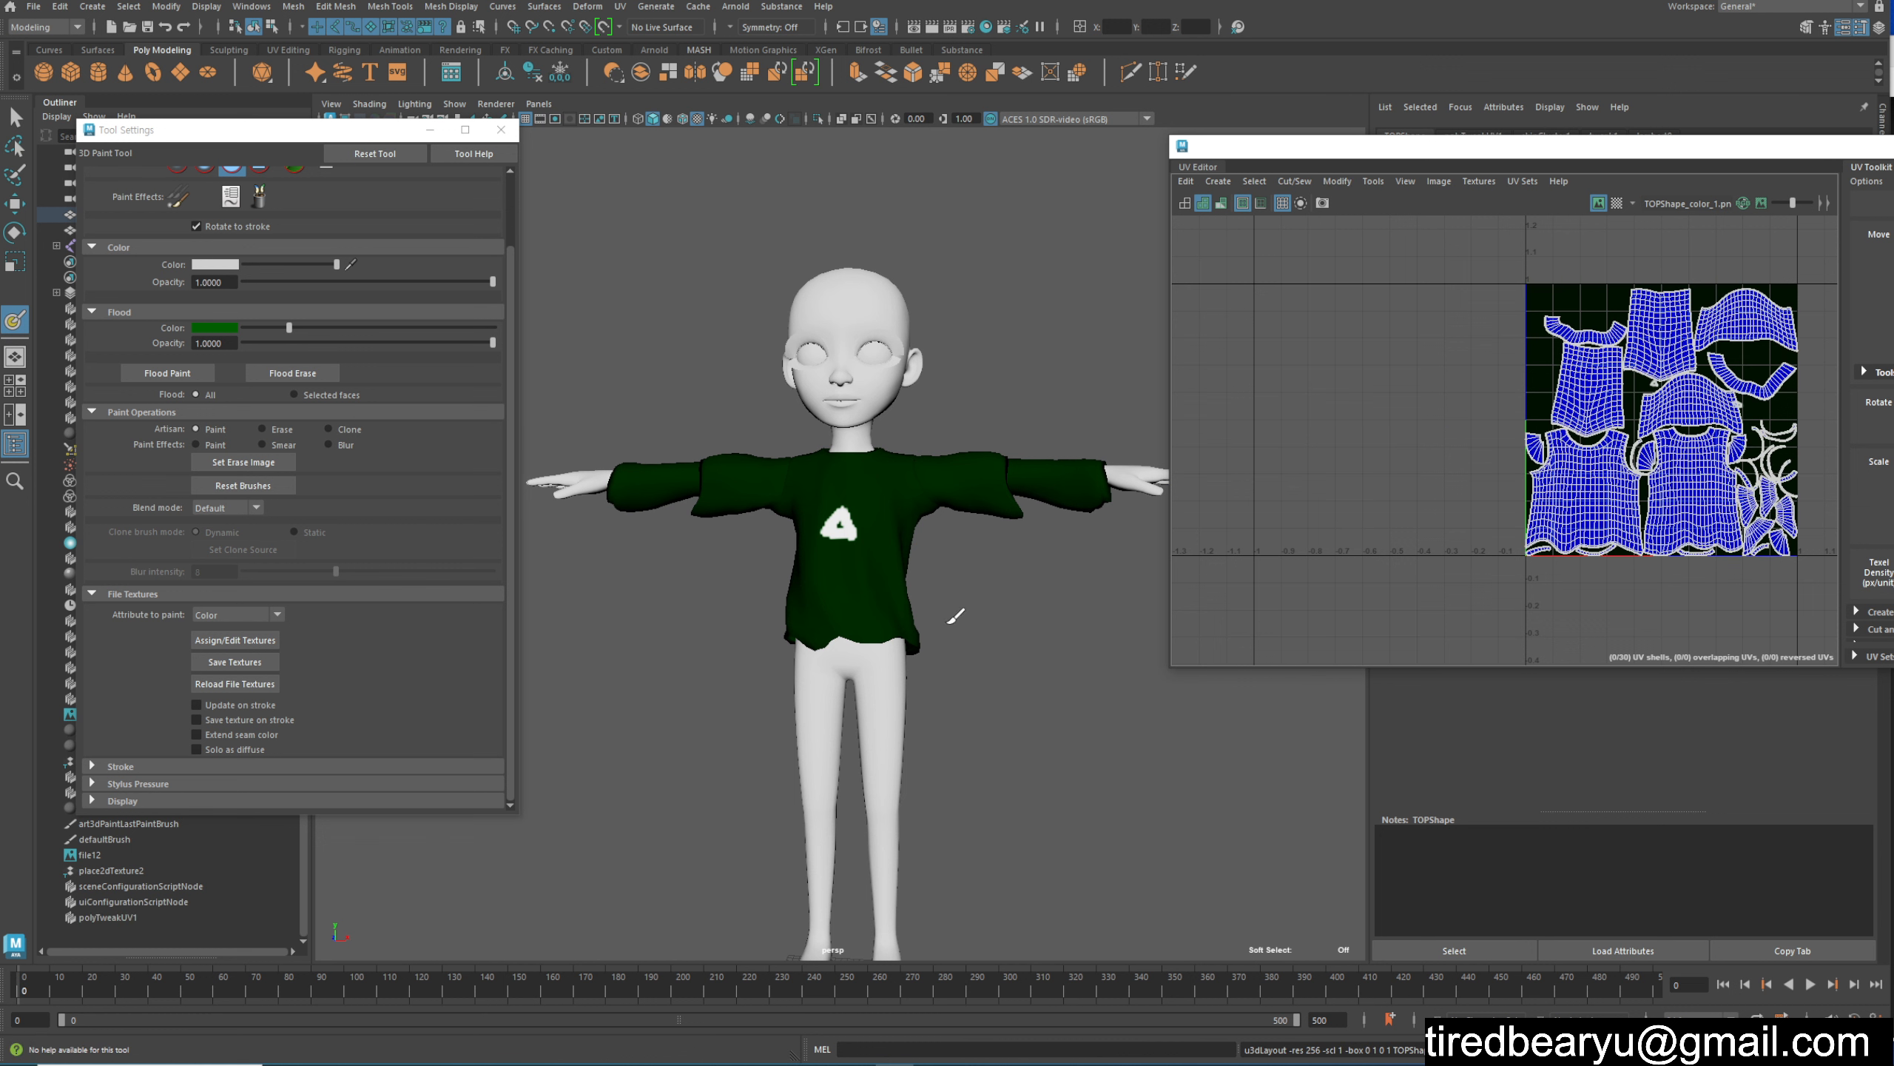
# Step: Switch the shirt to the map1 UV set and lay out its shells to fill the UV tile
pyautogui.click(1518, 186)
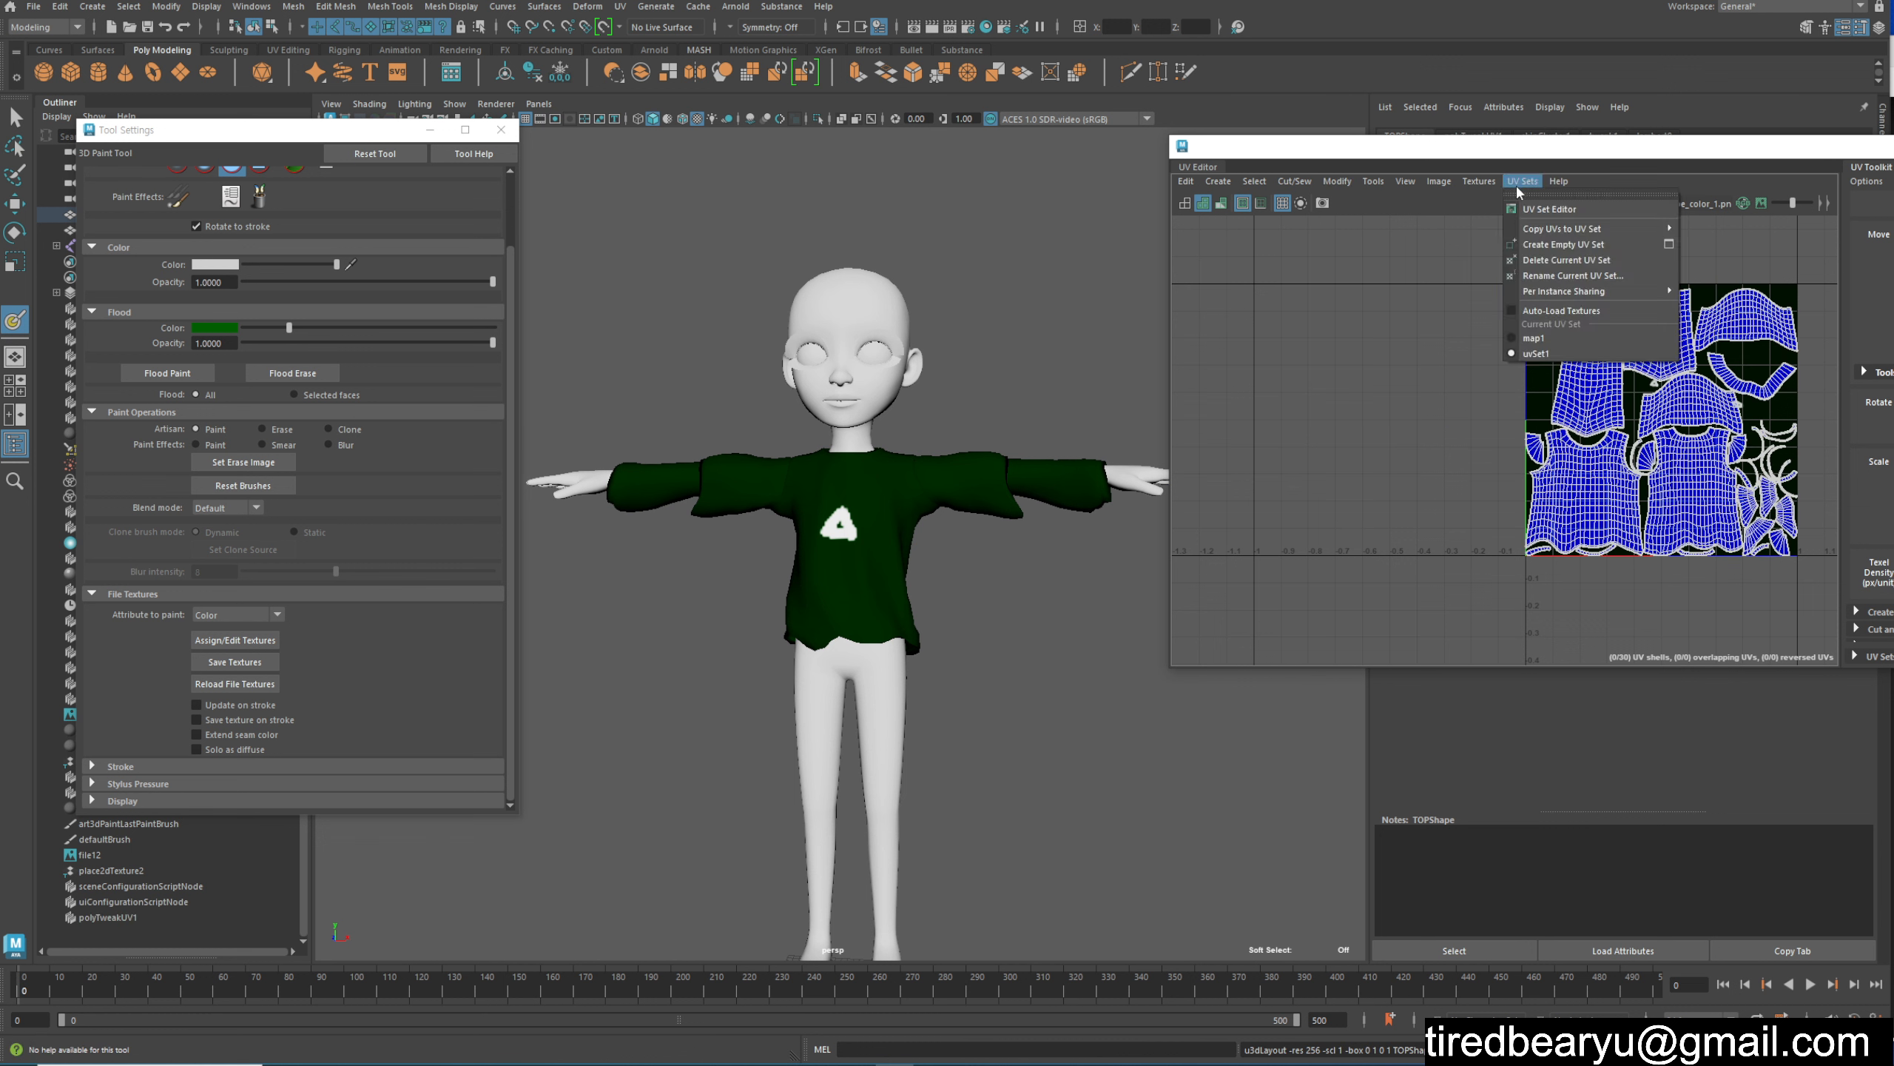
pyautogui.click(1564, 345)
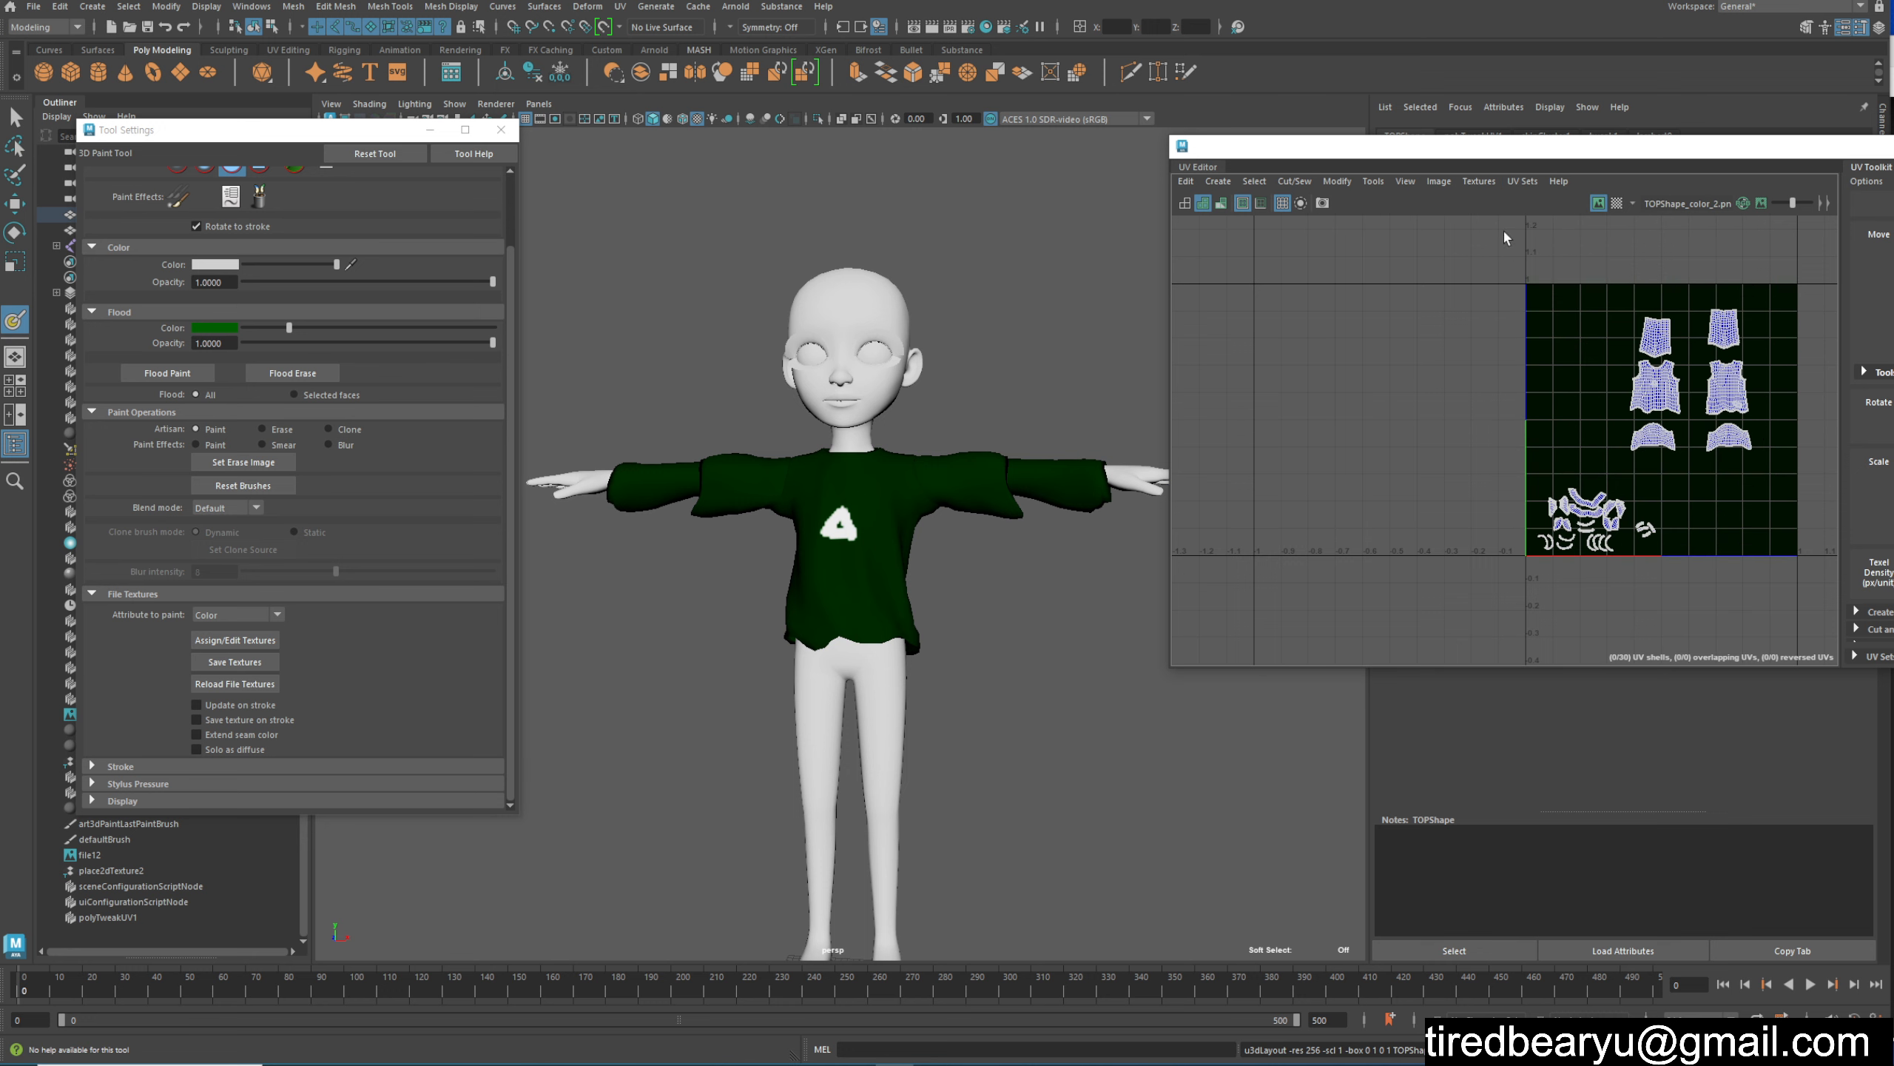
pyautogui.click(1522, 180)
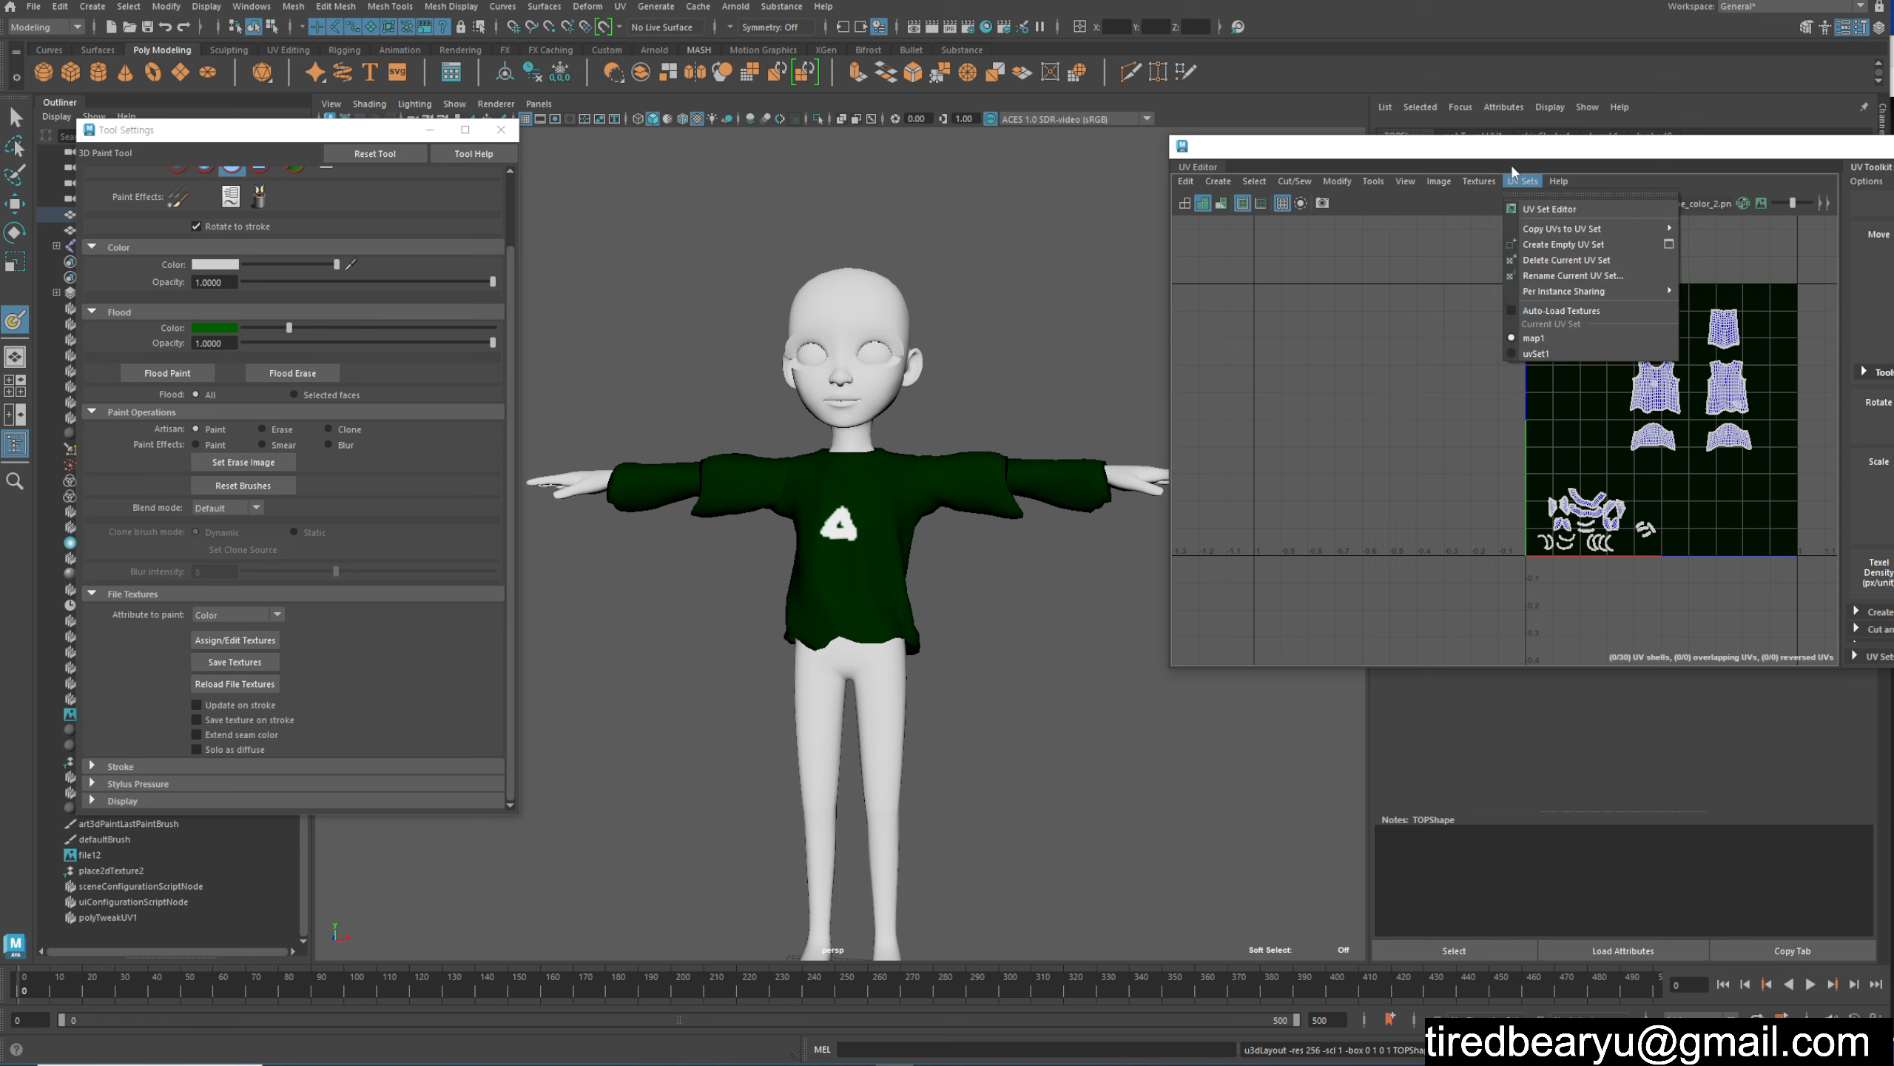
pyautogui.click(1567, 340)
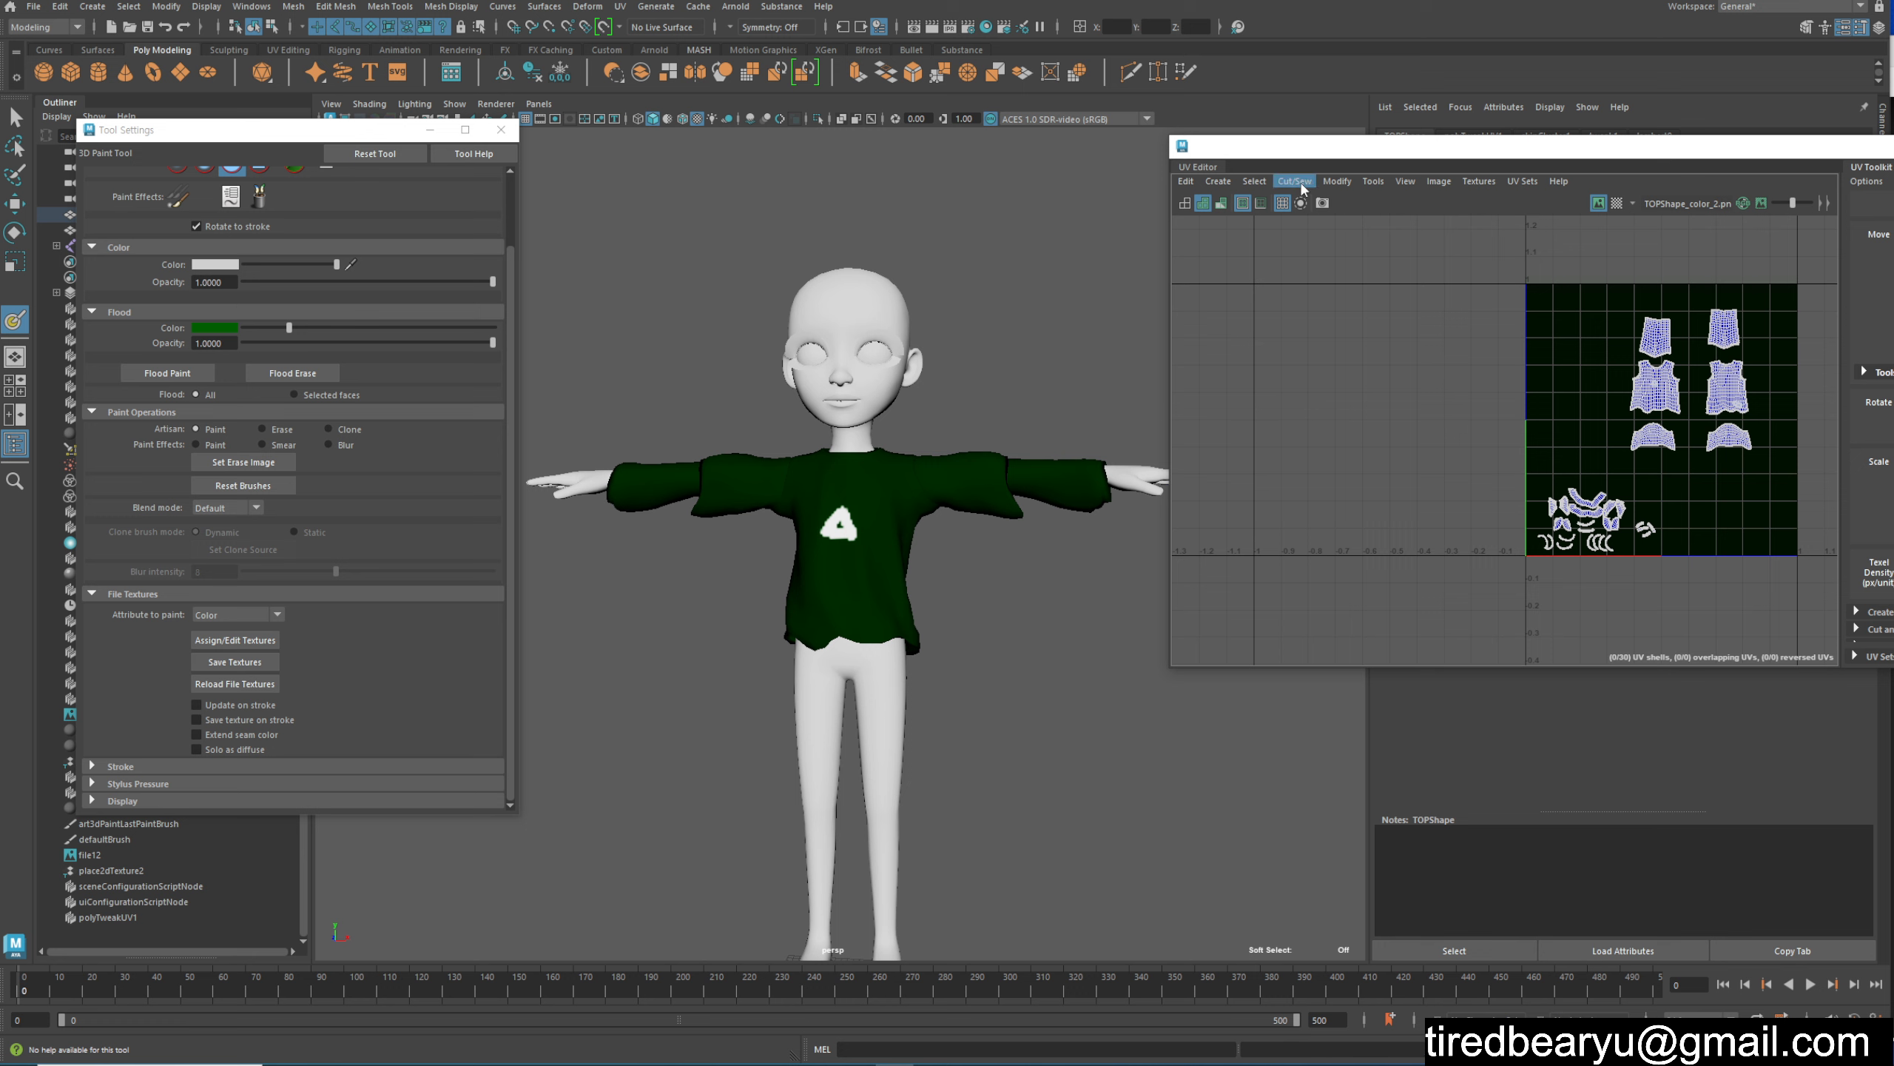
pyautogui.click(1335, 182)
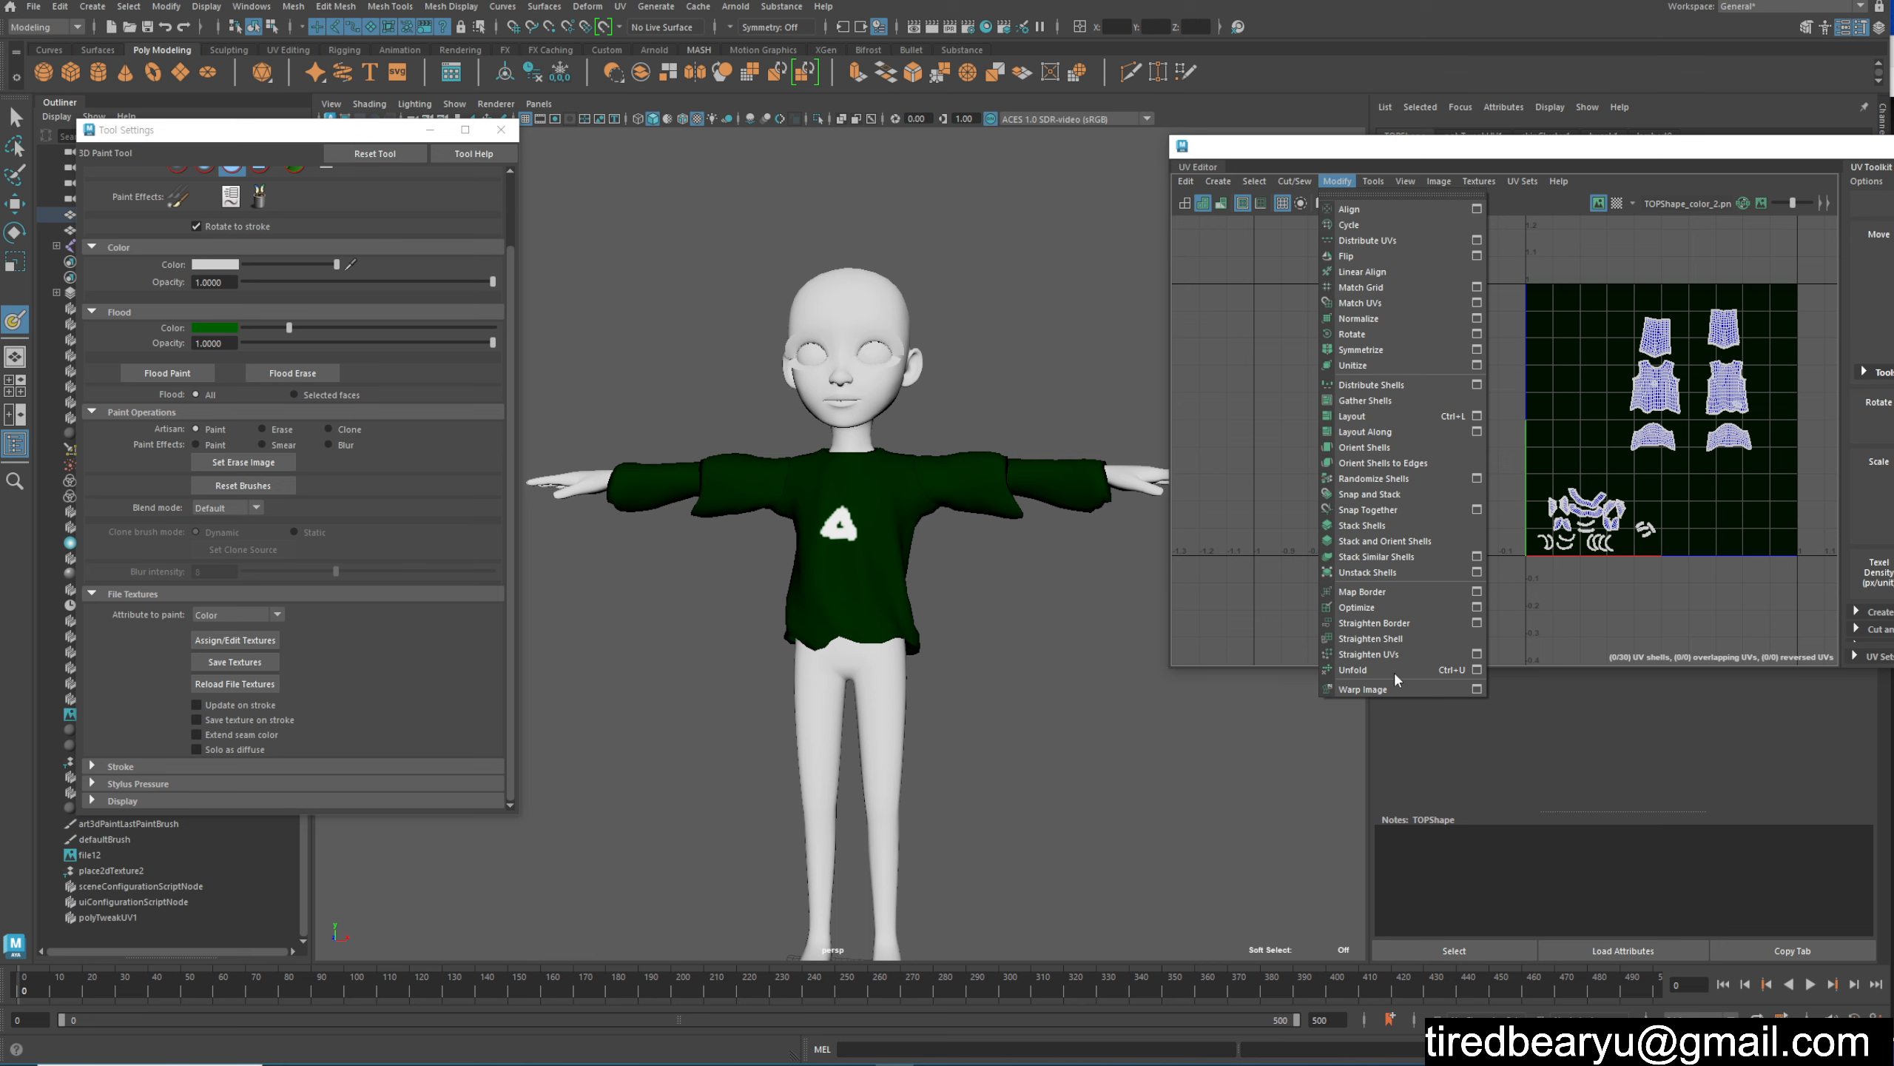
pyautogui.click(1418, 420)
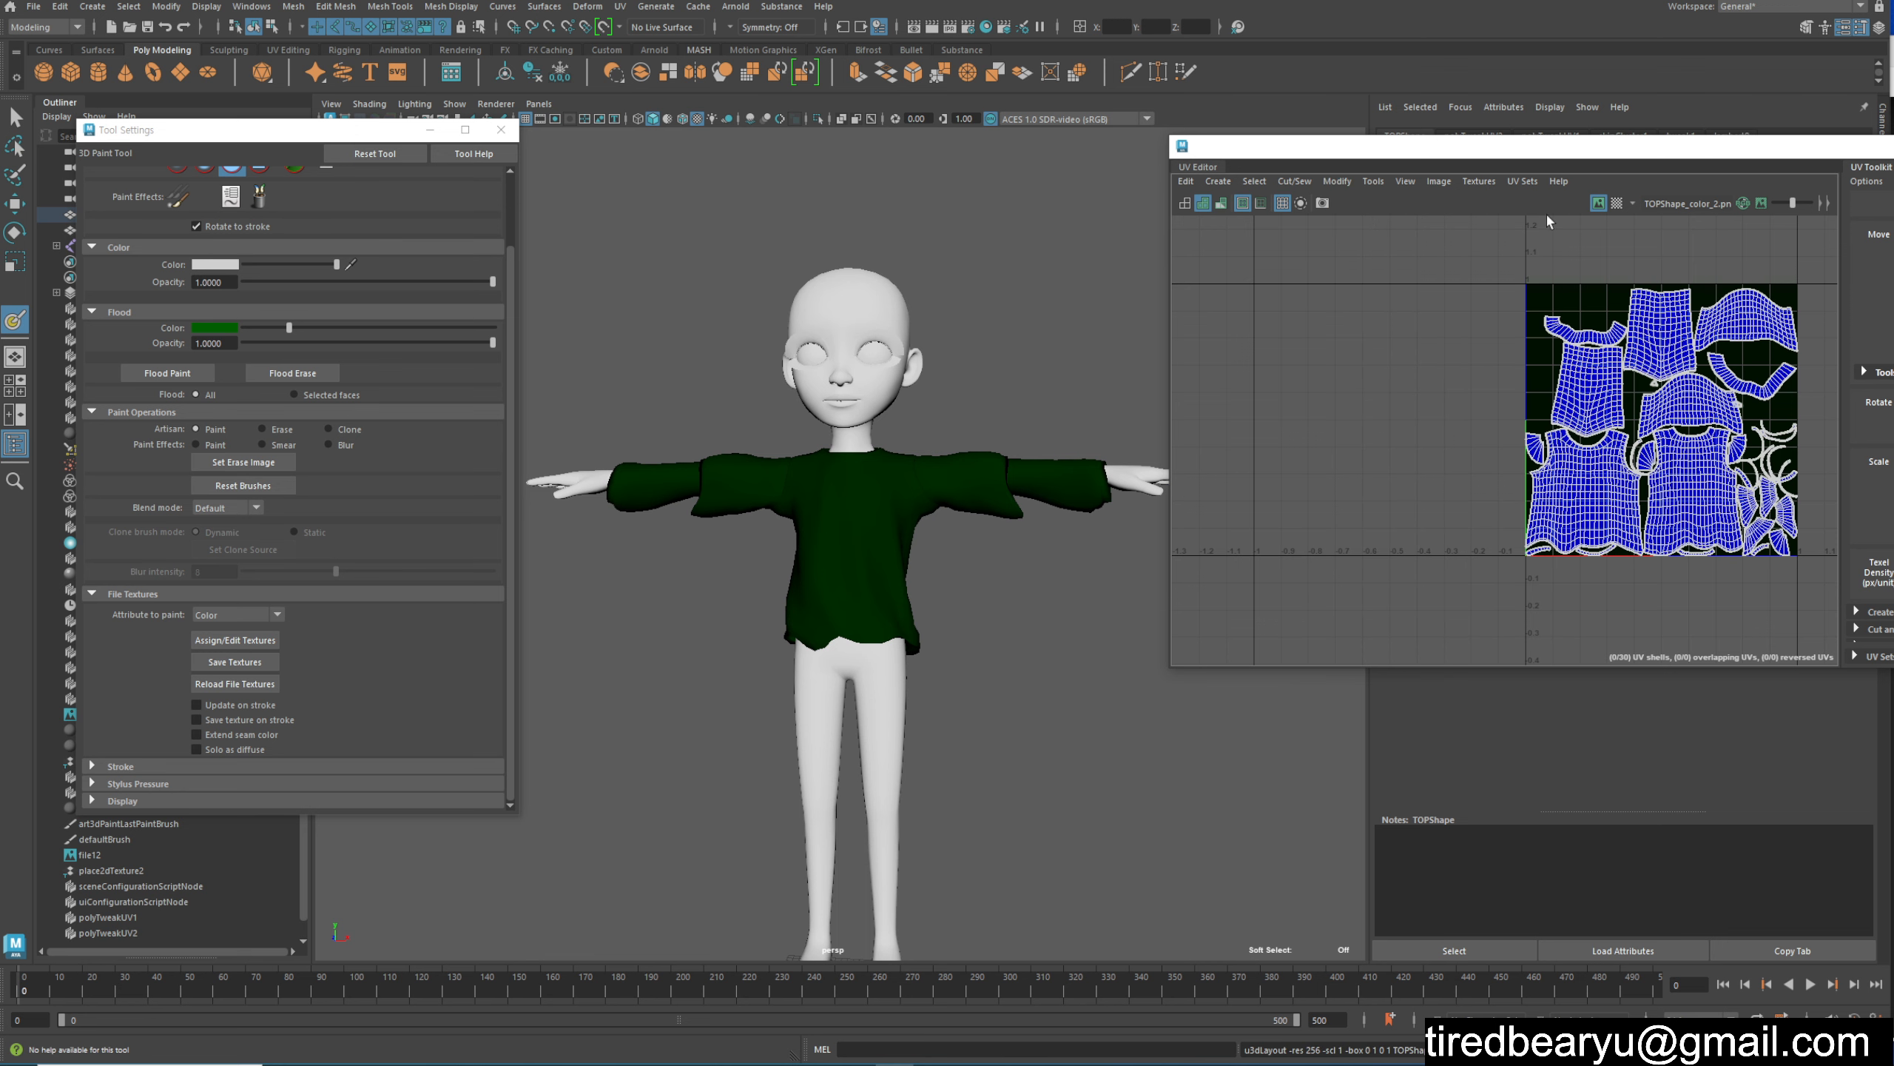
# Step: Resume the 3D Paint tool on the shirt and paint a large light grey triangle on its chest and a ring near the back hem
pyautogui.click(1522, 181)
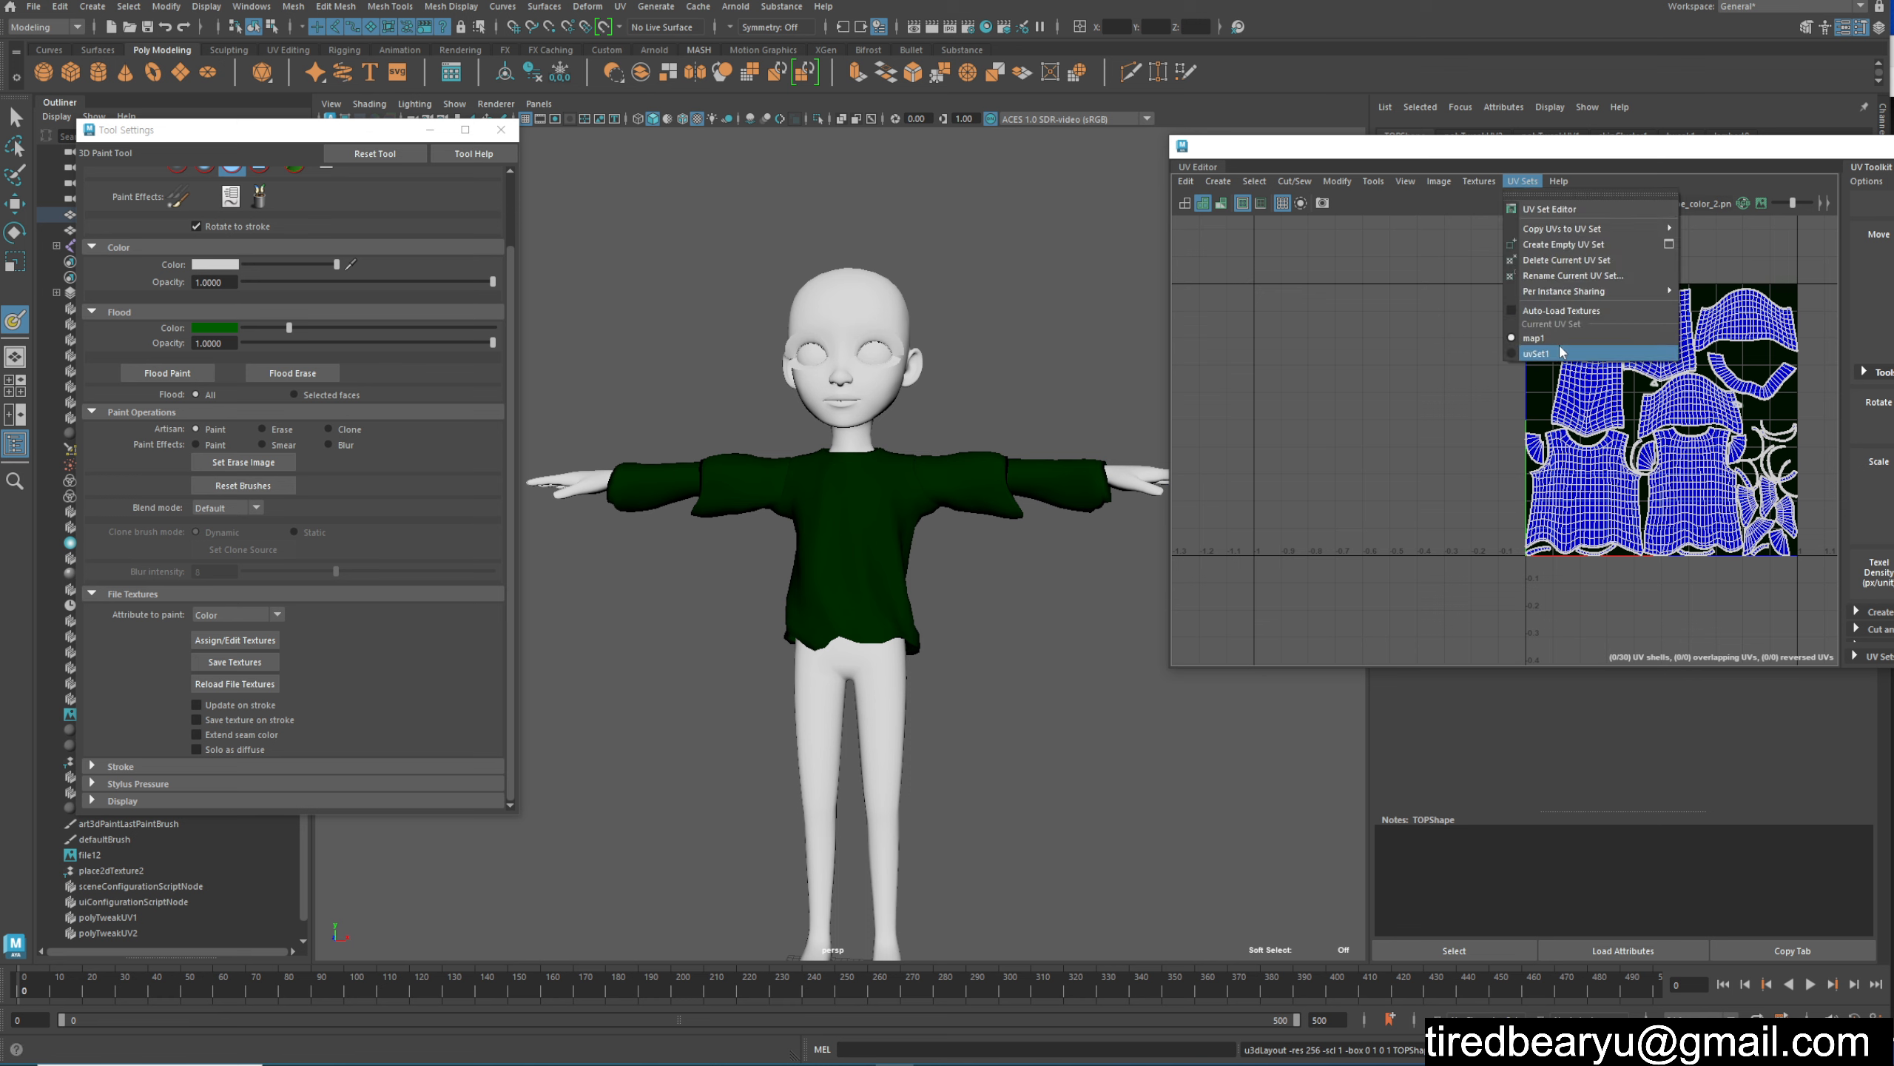
pyautogui.click(1051, 538)
pyautogui.keyDown('alt'); pyautogui.moveTo(949, 600); pyautogui.dragTo(1217, 590, button='right'); pyautogui.keyUp('alt')
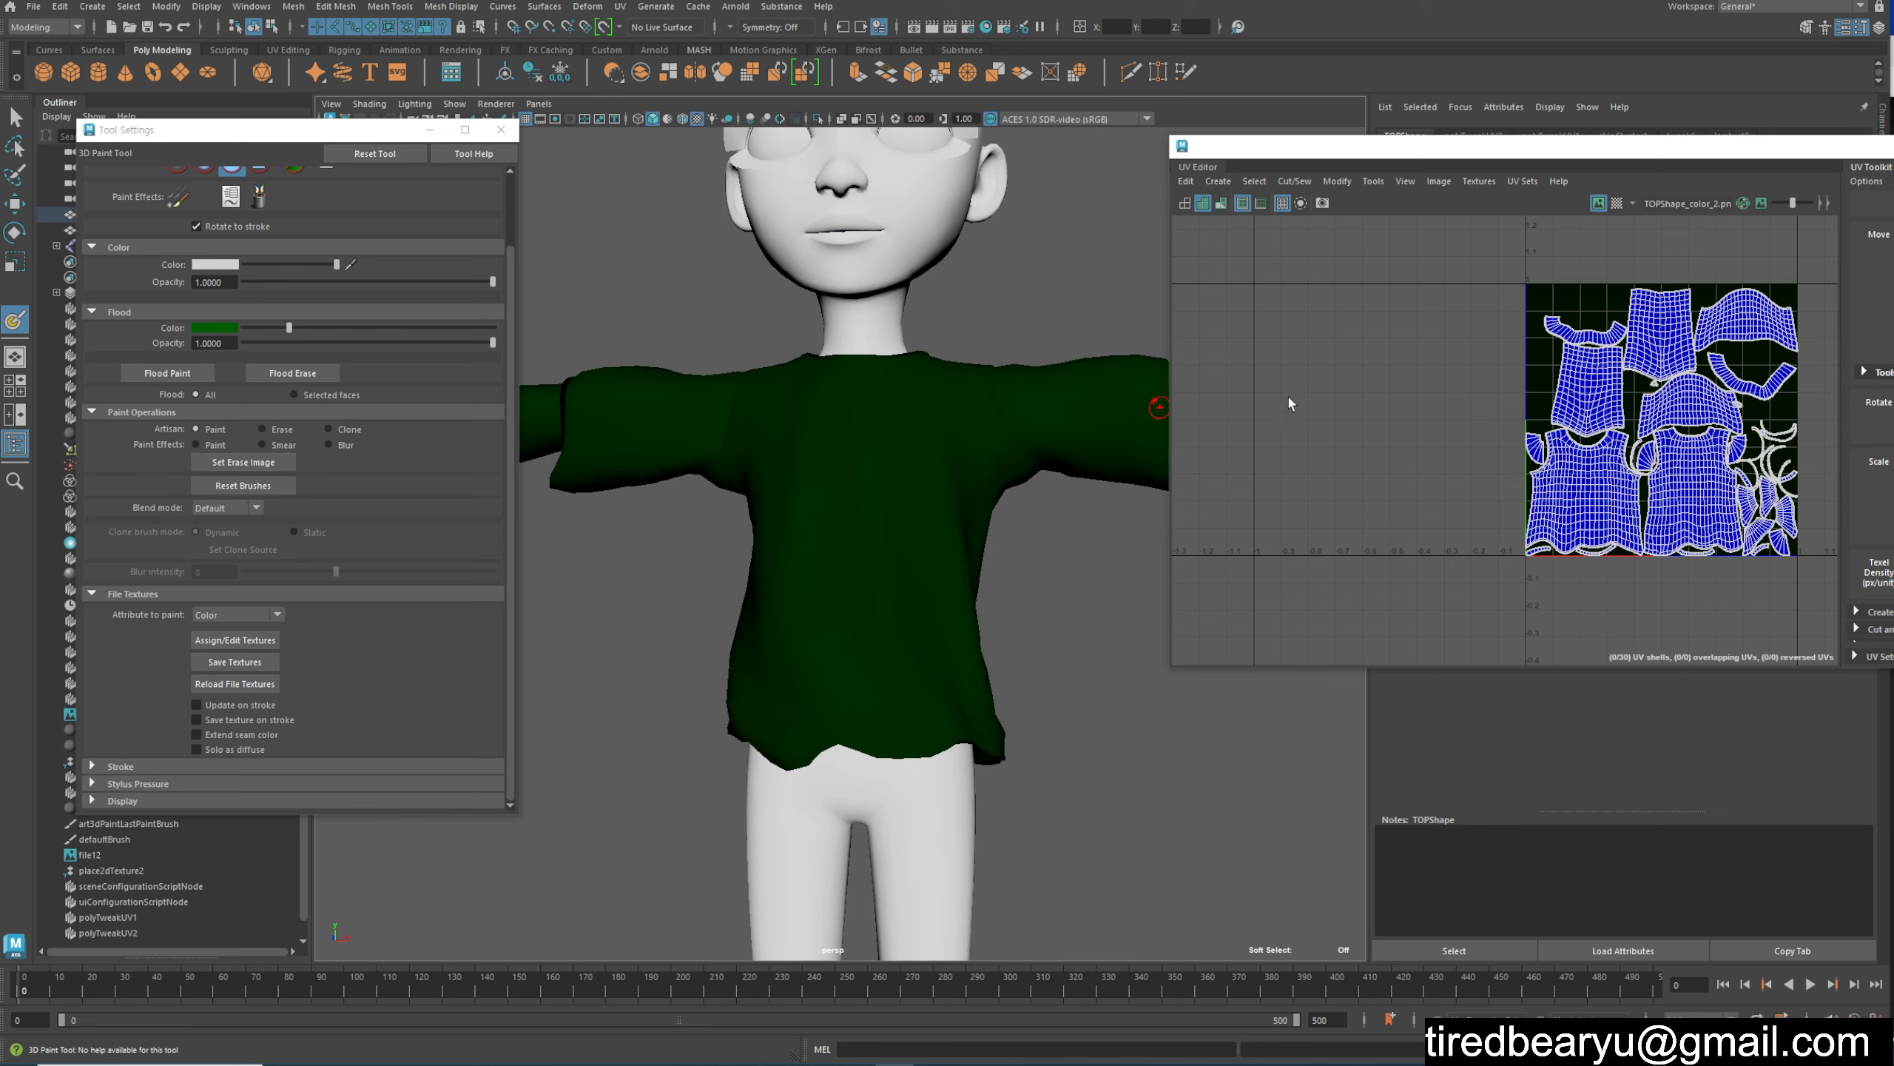
pyautogui.press('w')
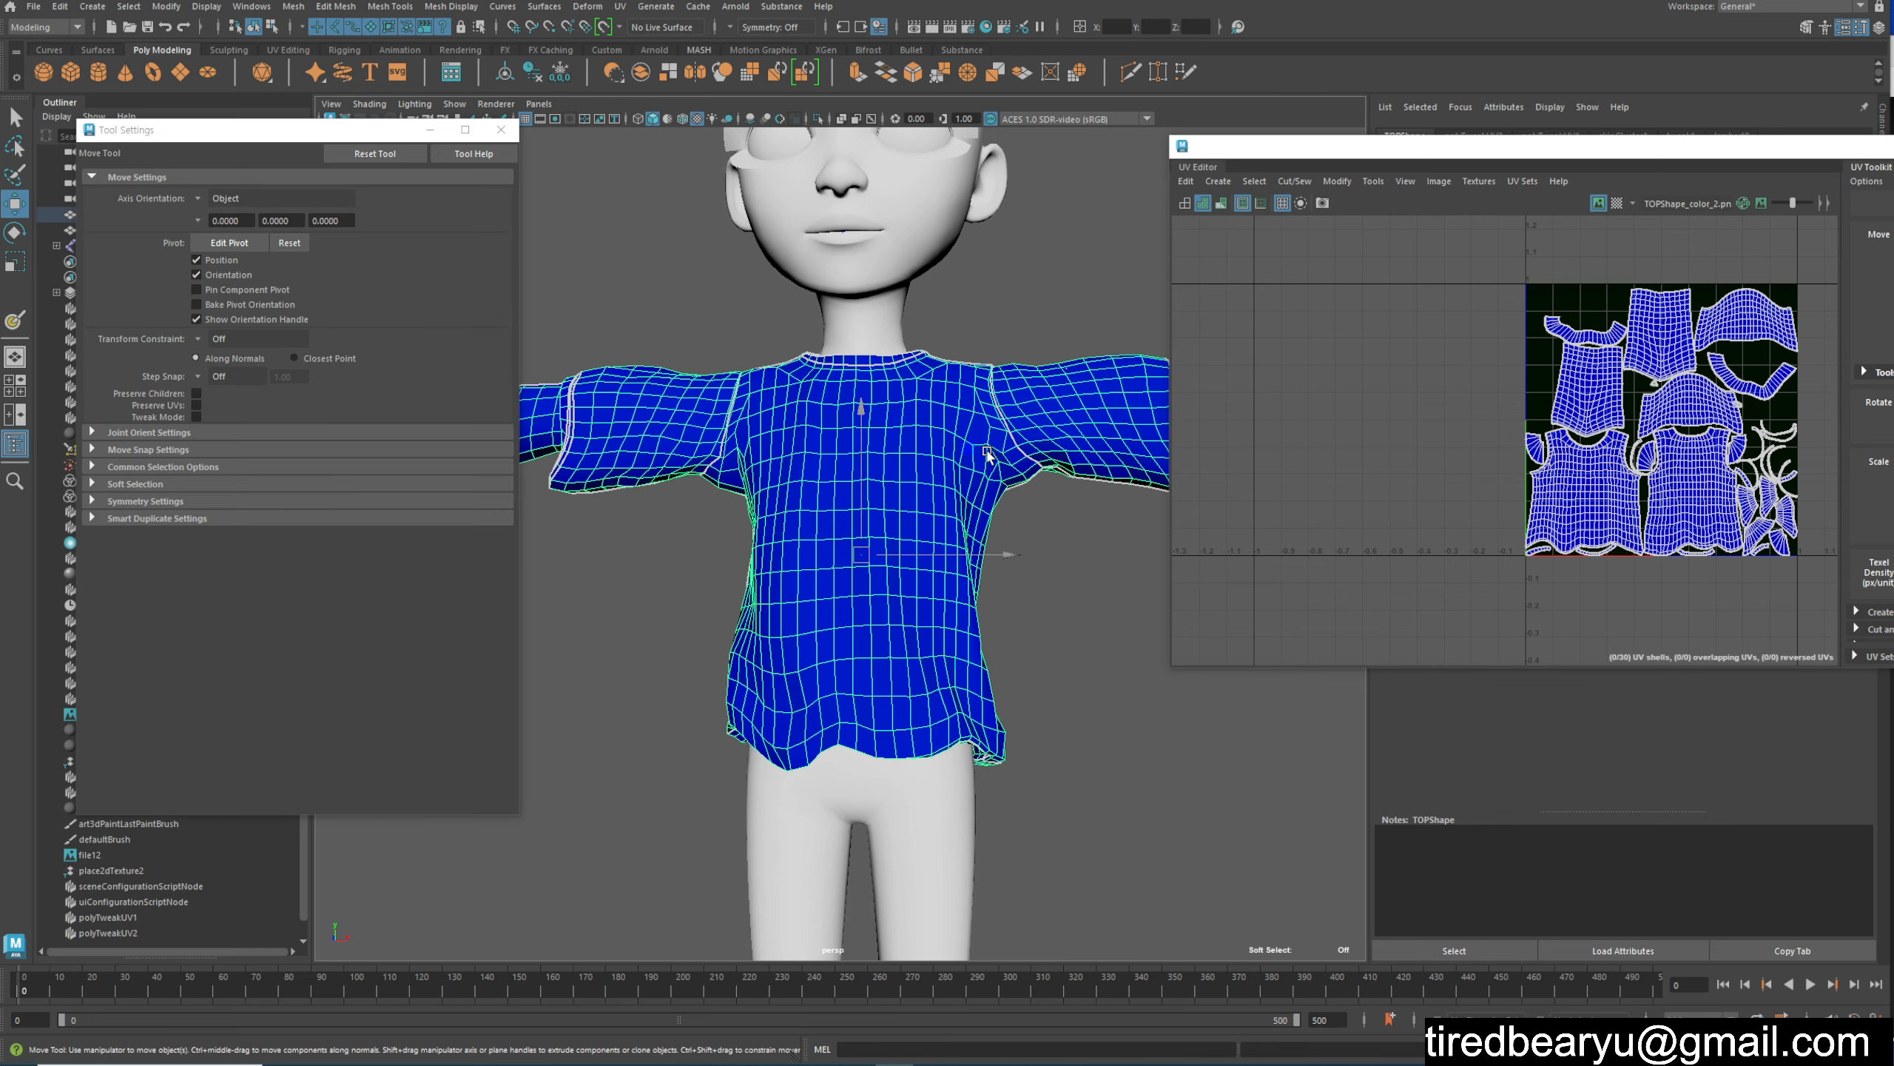
pyautogui.click(1015, 525)
pyautogui.click(998, 481)
pyautogui.press('y')
pyautogui.moveTo(862, 452)
pyautogui.mouseDown()
pyautogui.moveTo(821, 511)
pyautogui.moveTo(907, 541)
pyautogui.moveTo(858, 451)
pyautogui.mouseUp()
pyautogui.moveTo(1081, 560)
pyautogui.keyDown('alt'); pyautogui.mouseDown()
pyautogui.moveTo(745, 559)
pyautogui.moveTo(773, 626)
pyautogui.moveTo(1062, 605)
pyautogui.mouseUp(); pyautogui.keyUp('alt')
pyautogui.scroll(5, 789, 483)
pyautogui.keyDown('alt'); pyautogui.moveTo(728, 504); pyautogui.dragTo(812, 509); pyautogui.keyUp('alt')
pyautogui.scroll(3, 895, 519)
pyautogui.keyDown('alt'); pyautogui.moveTo(1005, 529); pyautogui.dragTo(735, 493, button='middle'); pyautogui.keyUp('alt')
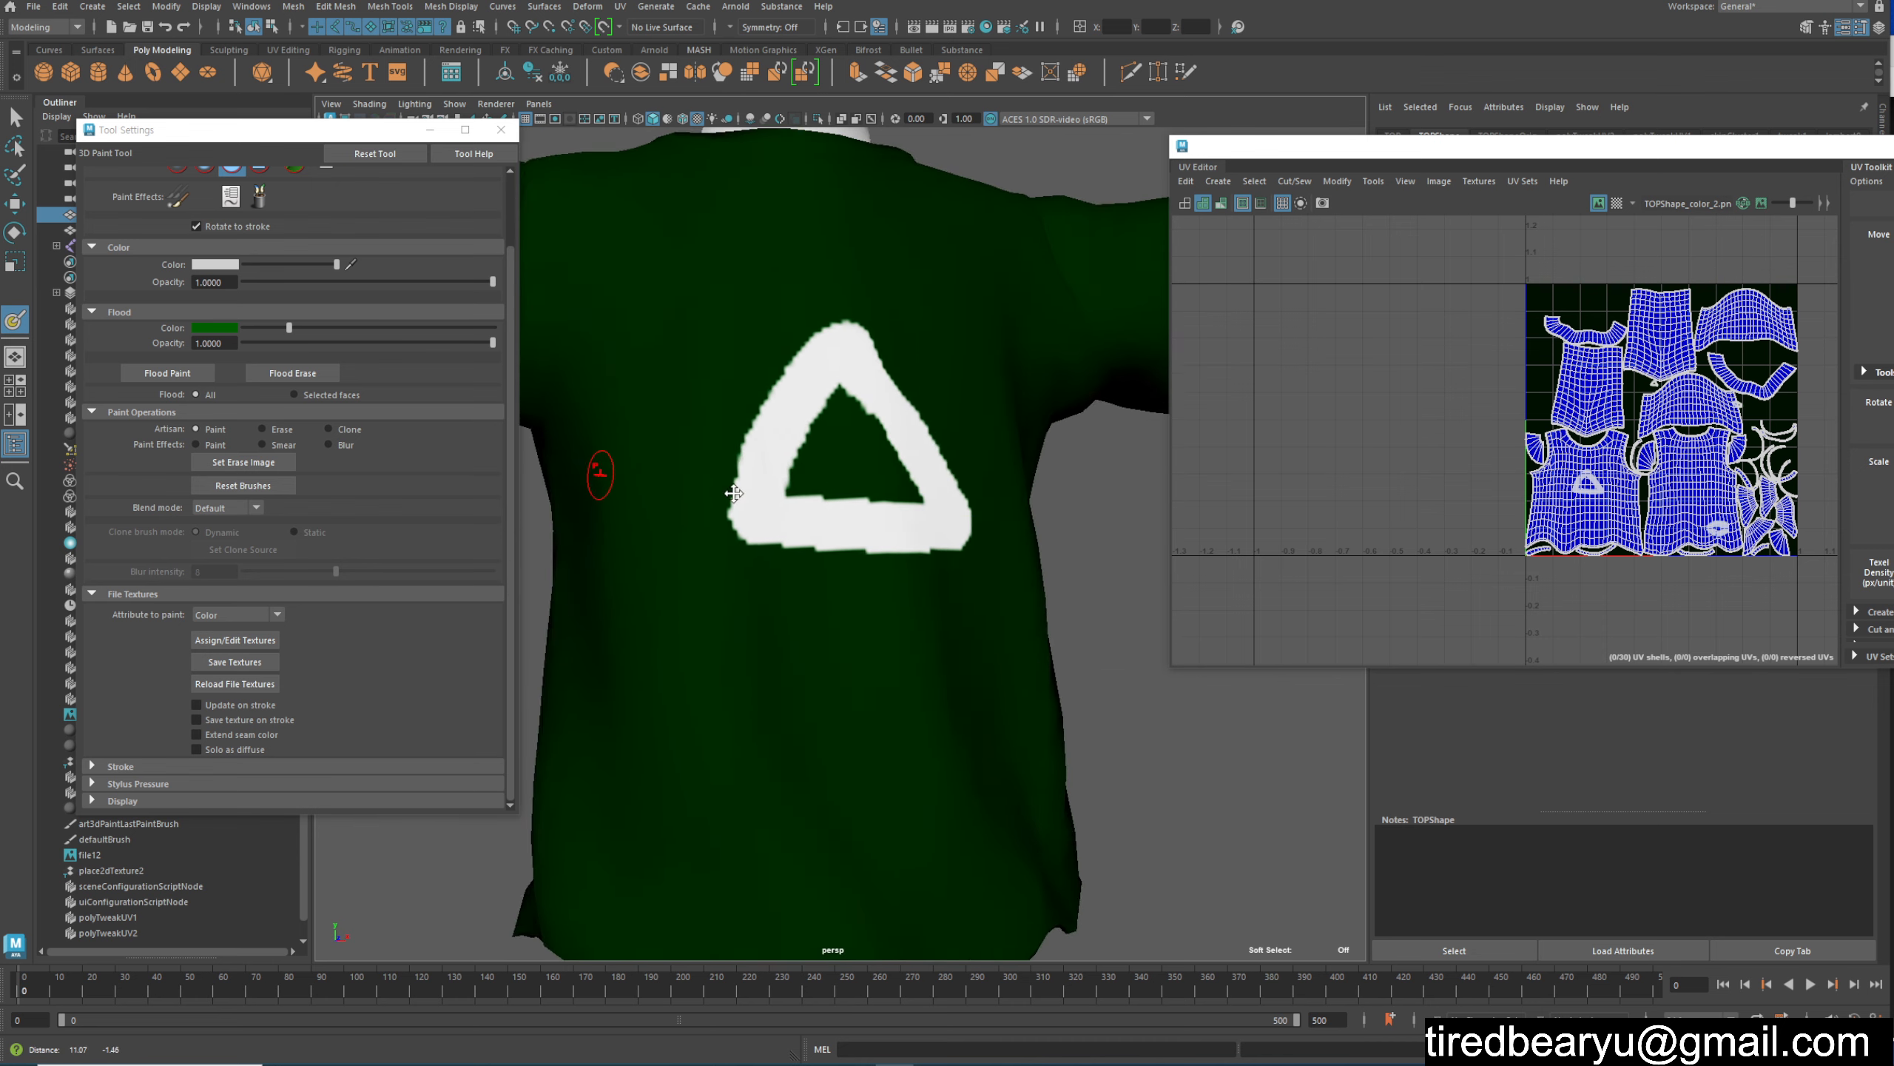
# Step: Reduce the brush size and paint a thin curved stroke on each side of the chest triangle
pyautogui.keyDown('alt'); pyautogui.moveTo(1037, 448); pyautogui.dragTo(918, 456); pyautogui.keyUp('alt')
pyautogui.keyDown('alt'); pyautogui.moveTo(795, 534); pyautogui.dragTo(962, 489); pyautogui.keyUp('alt')
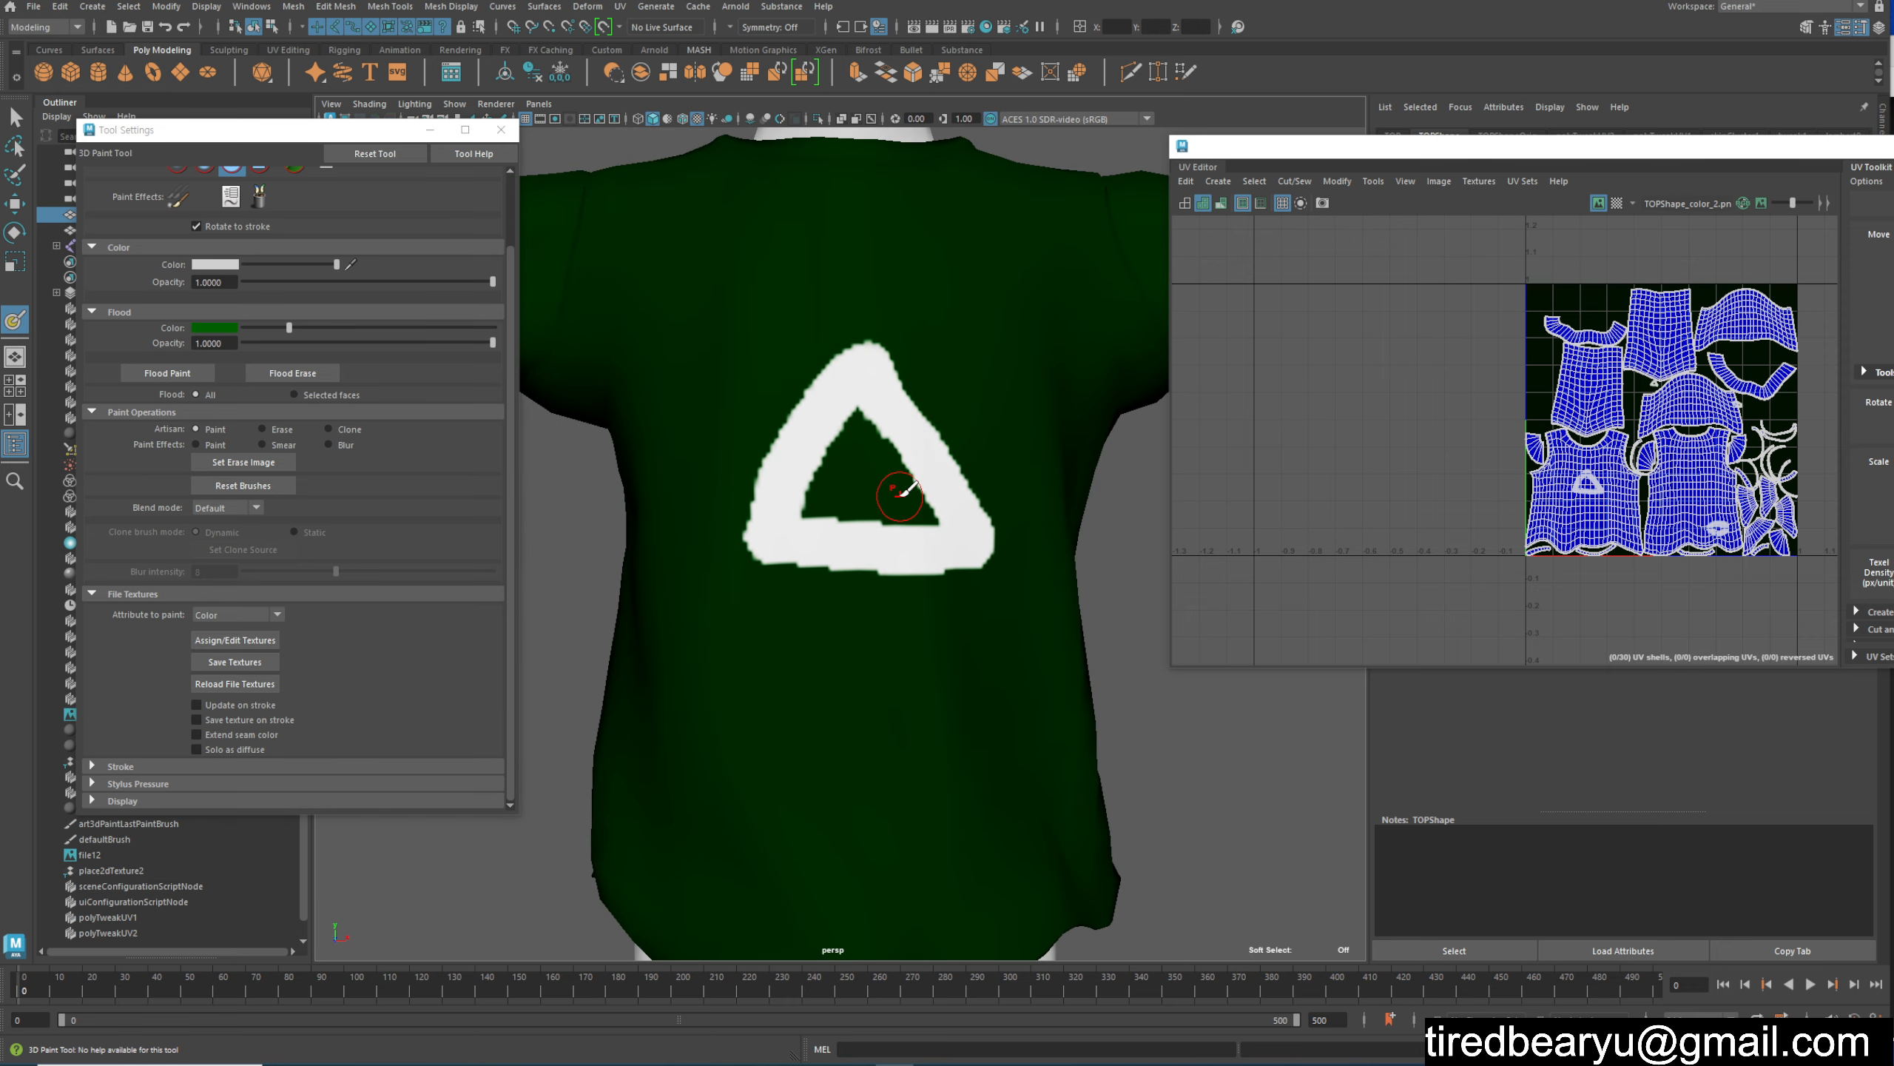
pyautogui.press('b')
pyautogui.press('b')
pyautogui.moveTo(972, 390); pyautogui.dragTo(1016, 424)
pyautogui.moveTo(812, 404)
pyautogui.mouseDown()
pyautogui.moveTo(768, 365)
pyautogui.moveTo(720, 426)
pyautogui.mouseUp()
pyautogui.scroll(-4, 981, 496)
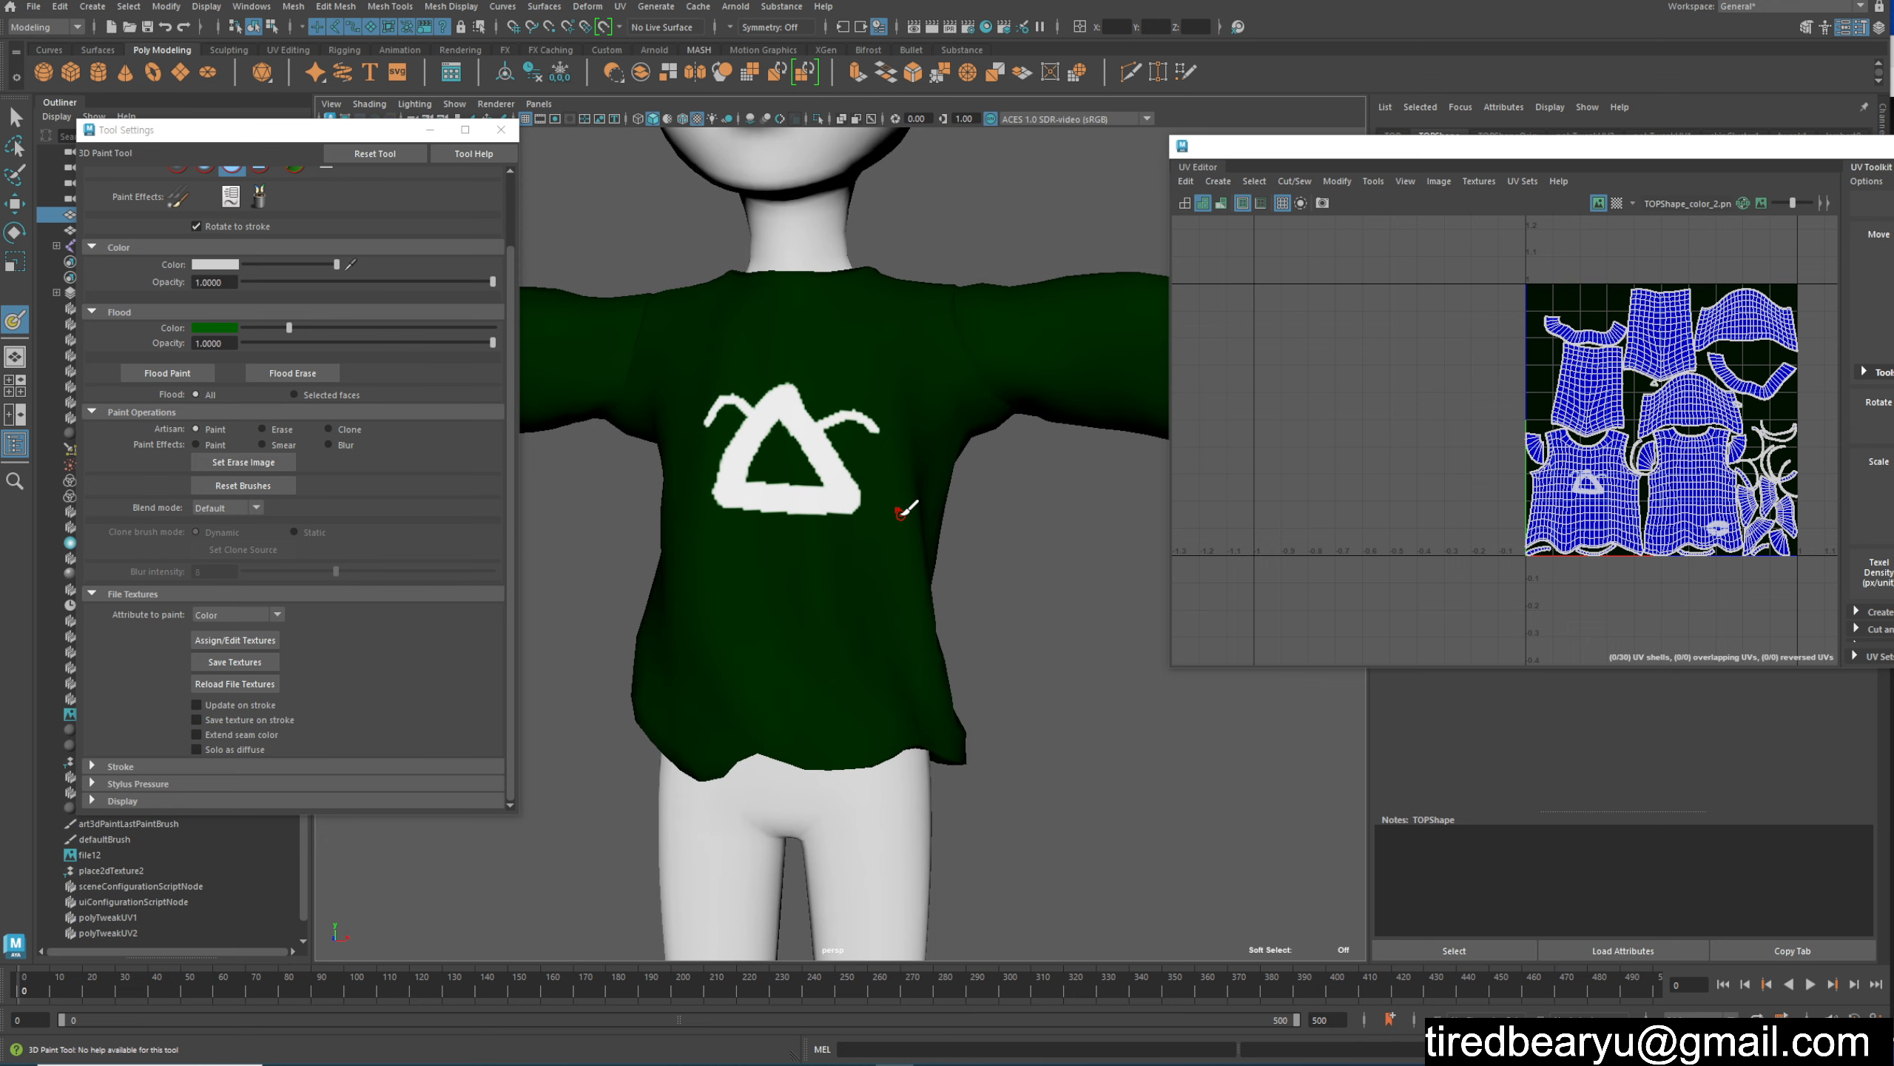
# Step: Leave the 3D Paint tool, select the shirt with the Move tool, and isolate it in the viewport
pyautogui.press('w')
pyautogui.click(1019, 629)
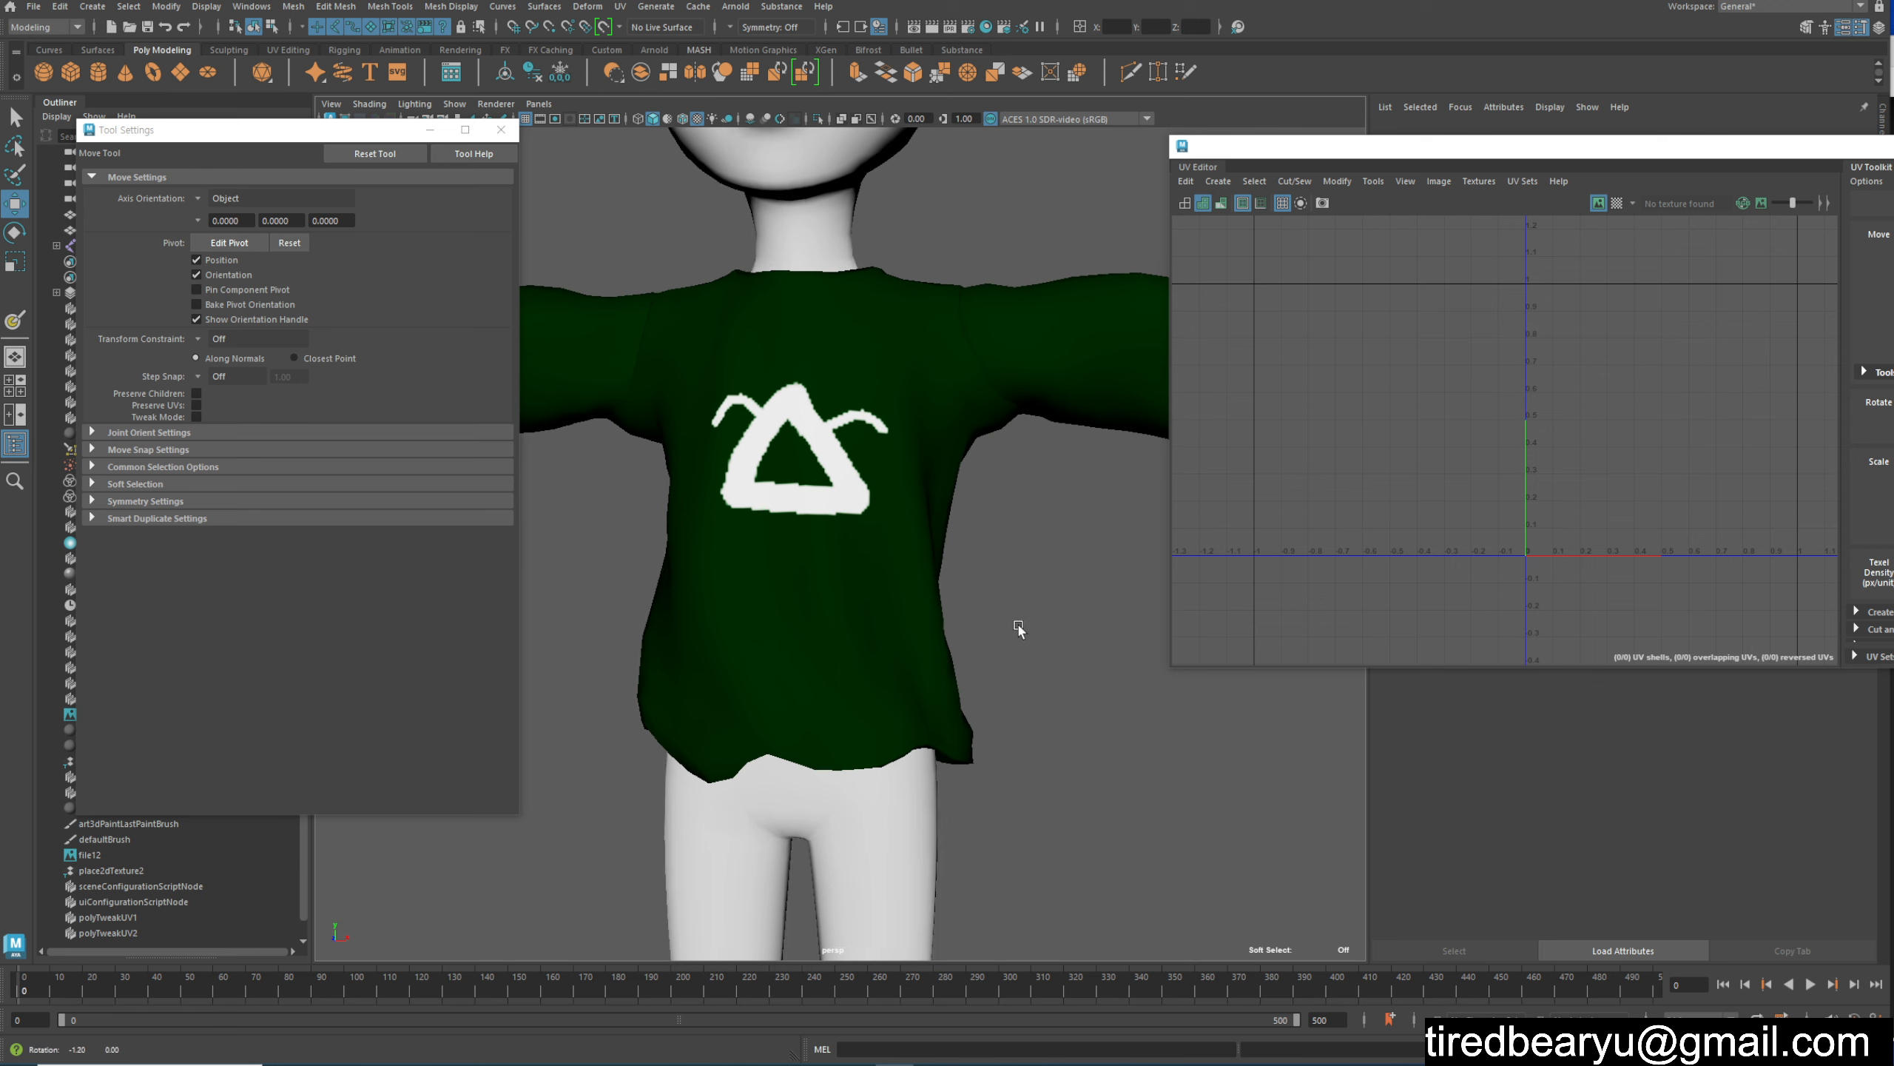
pyautogui.click(884, 558)
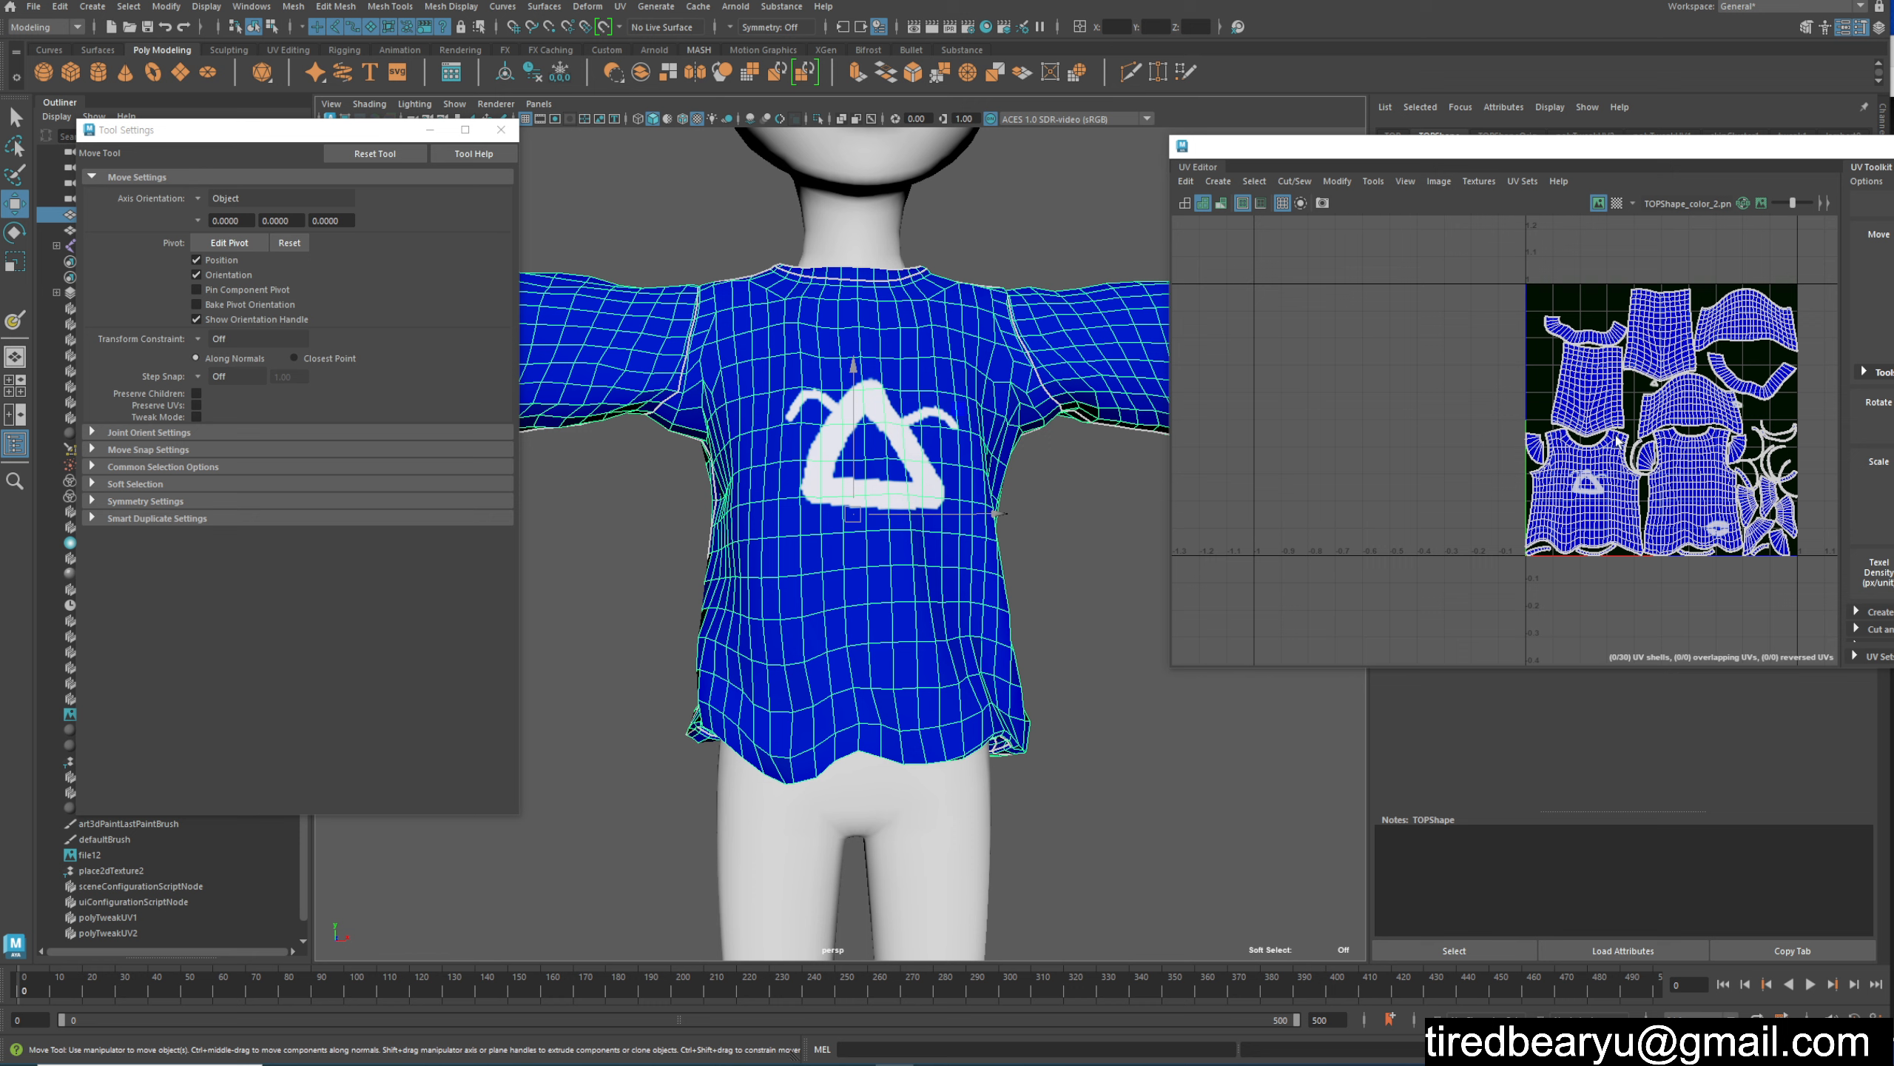
pyautogui.keyDown('alt'); pyautogui.moveTo(899, 448); pyautogui.dragTo(888, 428, button='middle'); pyautogui.keyUp('alt')
pyautogui.rightClick(935, 319)
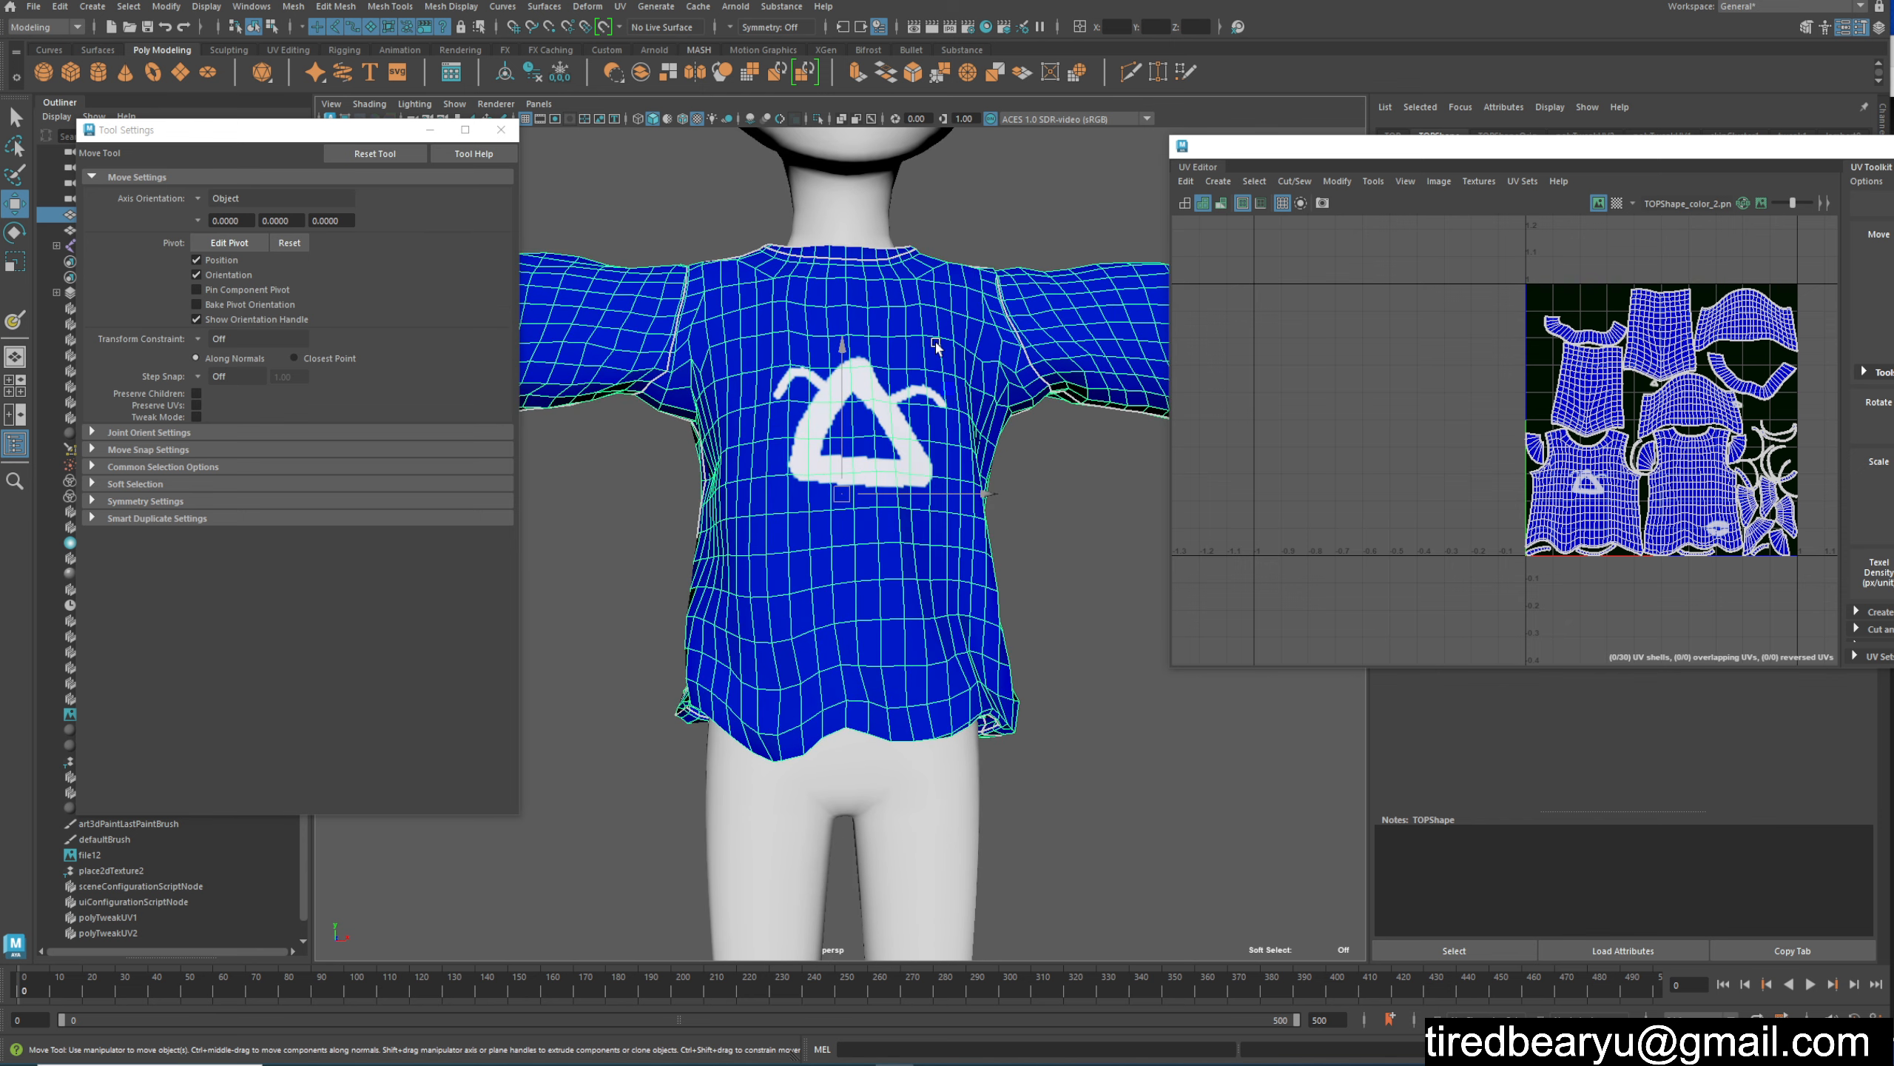
pyautogui.click(1073, 432)
pyautogui.click(1014, 407)
pyautogui.hotkey('ctrl', '1')
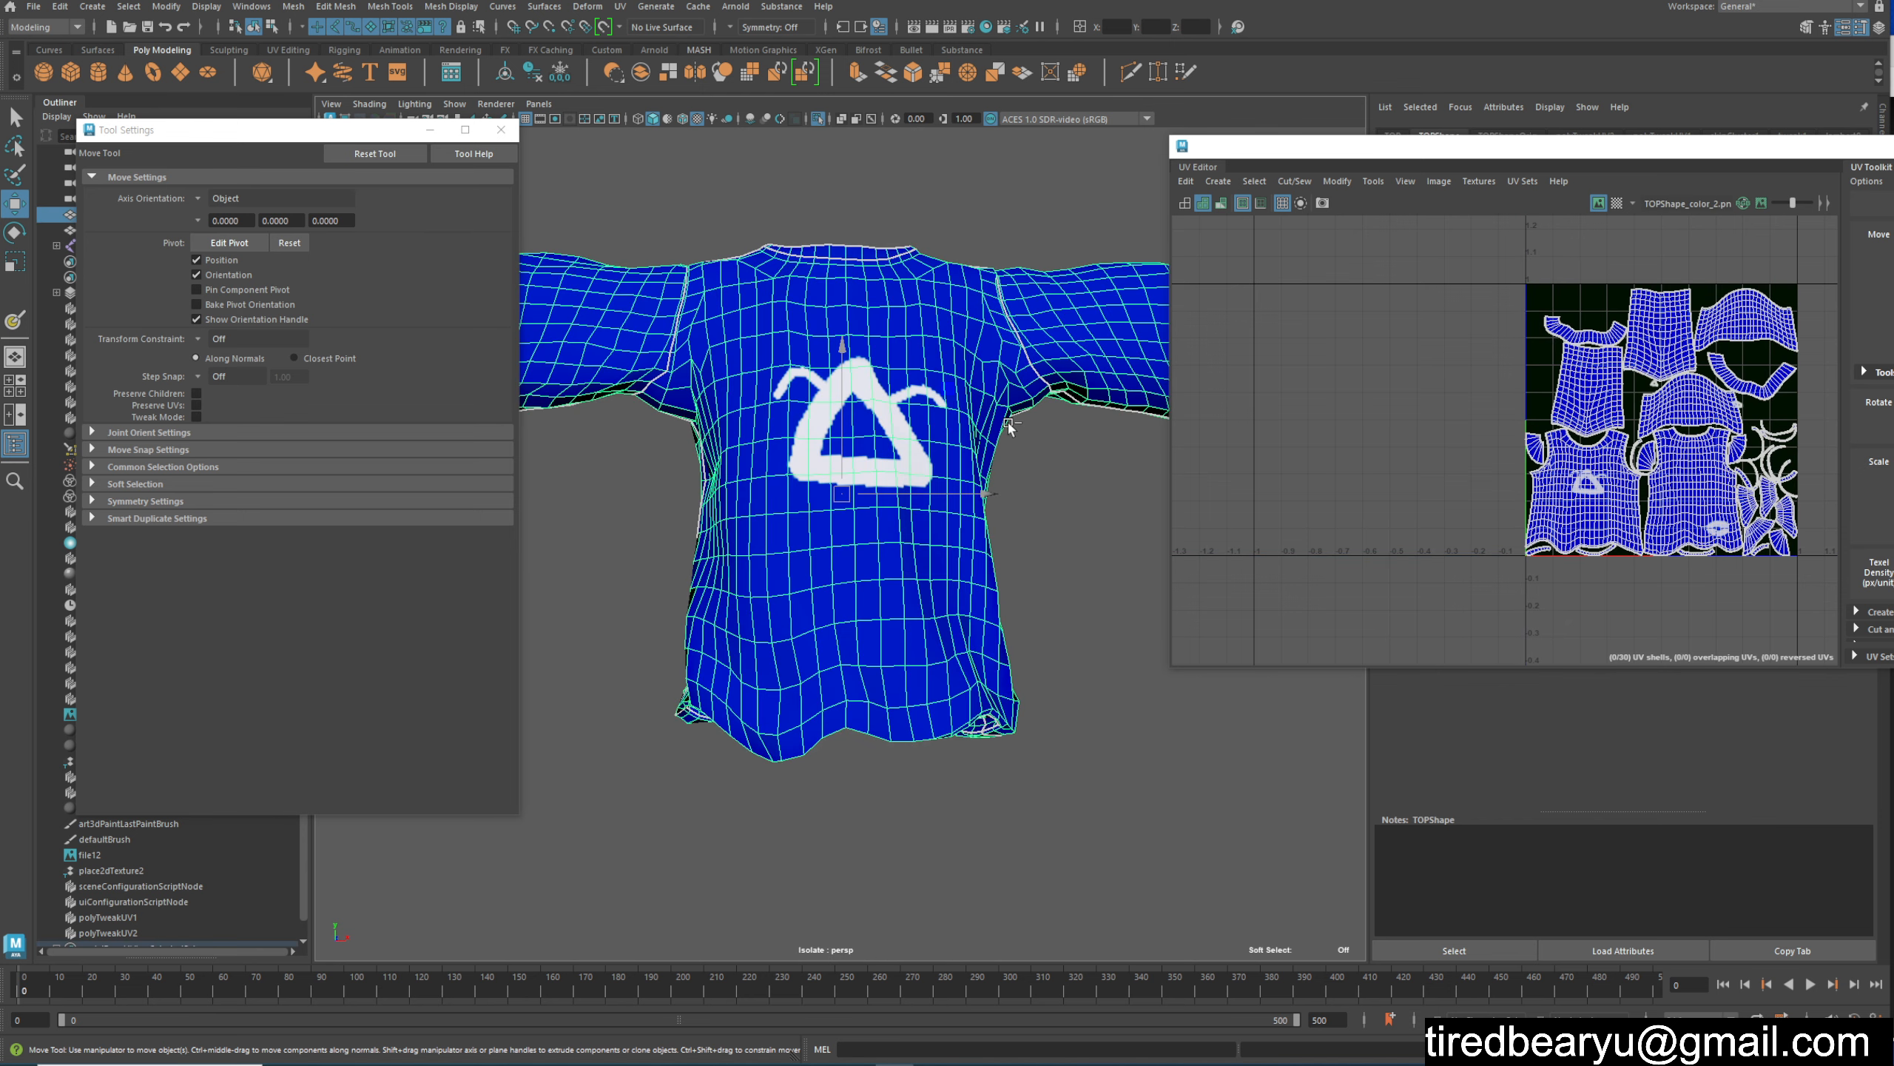
# Step: Select the rectangular block of shirt faces around the chest triangle, excluding the faces on the back
pyautogui.click(1051, 486)
pyautogui.moveTo(872, 414); pyautogui.dragTo(870, 452, button='right')
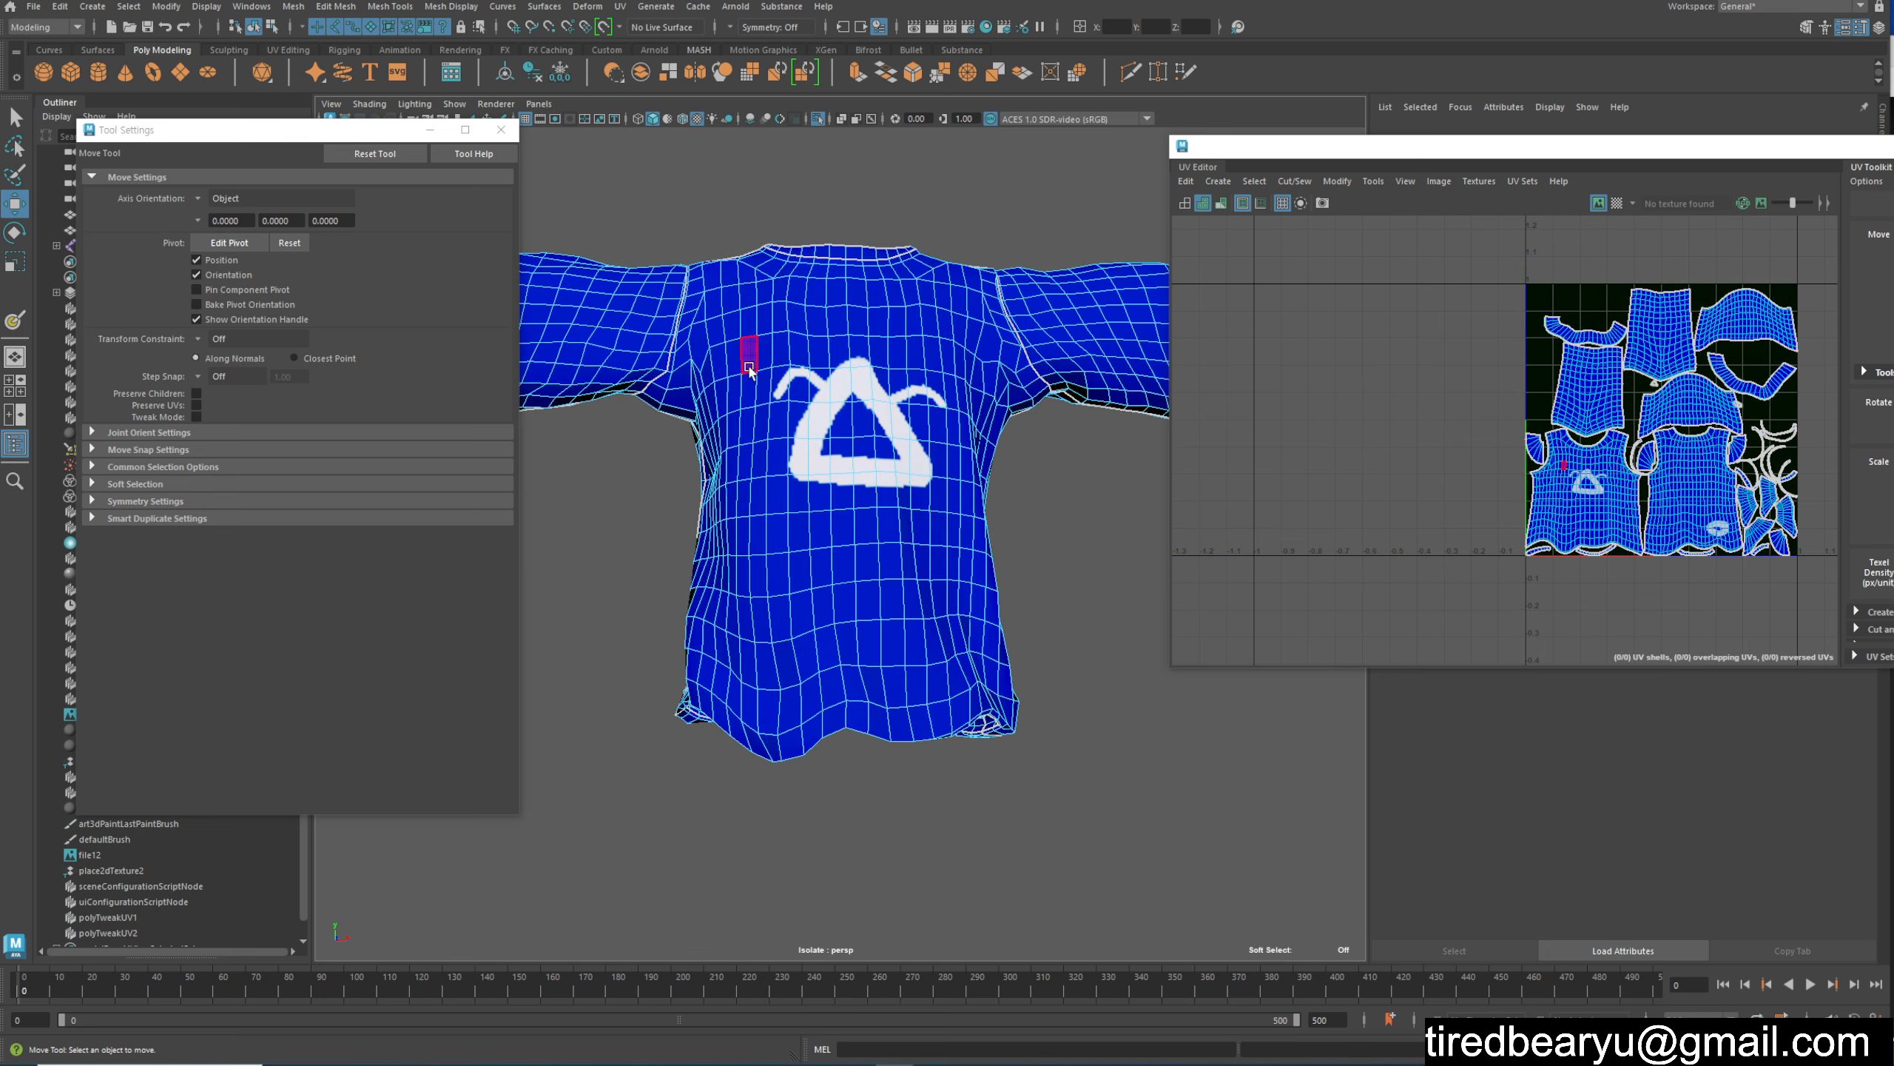
pyautogui.moveTo(750, 355); pyautogui.dragTo(958, 496)
pyautogui.moveTo(1082, 500)
pyautogui.keyDown('alt'); pyautogui.mouseDown()
pyautogui.moveTo(1036, 478)
pyautogui.moveTo(880, 489)
pyautogui.moveTo(1061, 489)
pyautogui.mouseUp(); pyautogui.keyUp('alt')
pyautogui.keyDown('ctrl'); pyautogui.moveTo(938, 613); pyautogui.dragTo(652, 226); pyautogui.keyUp('ctrl')
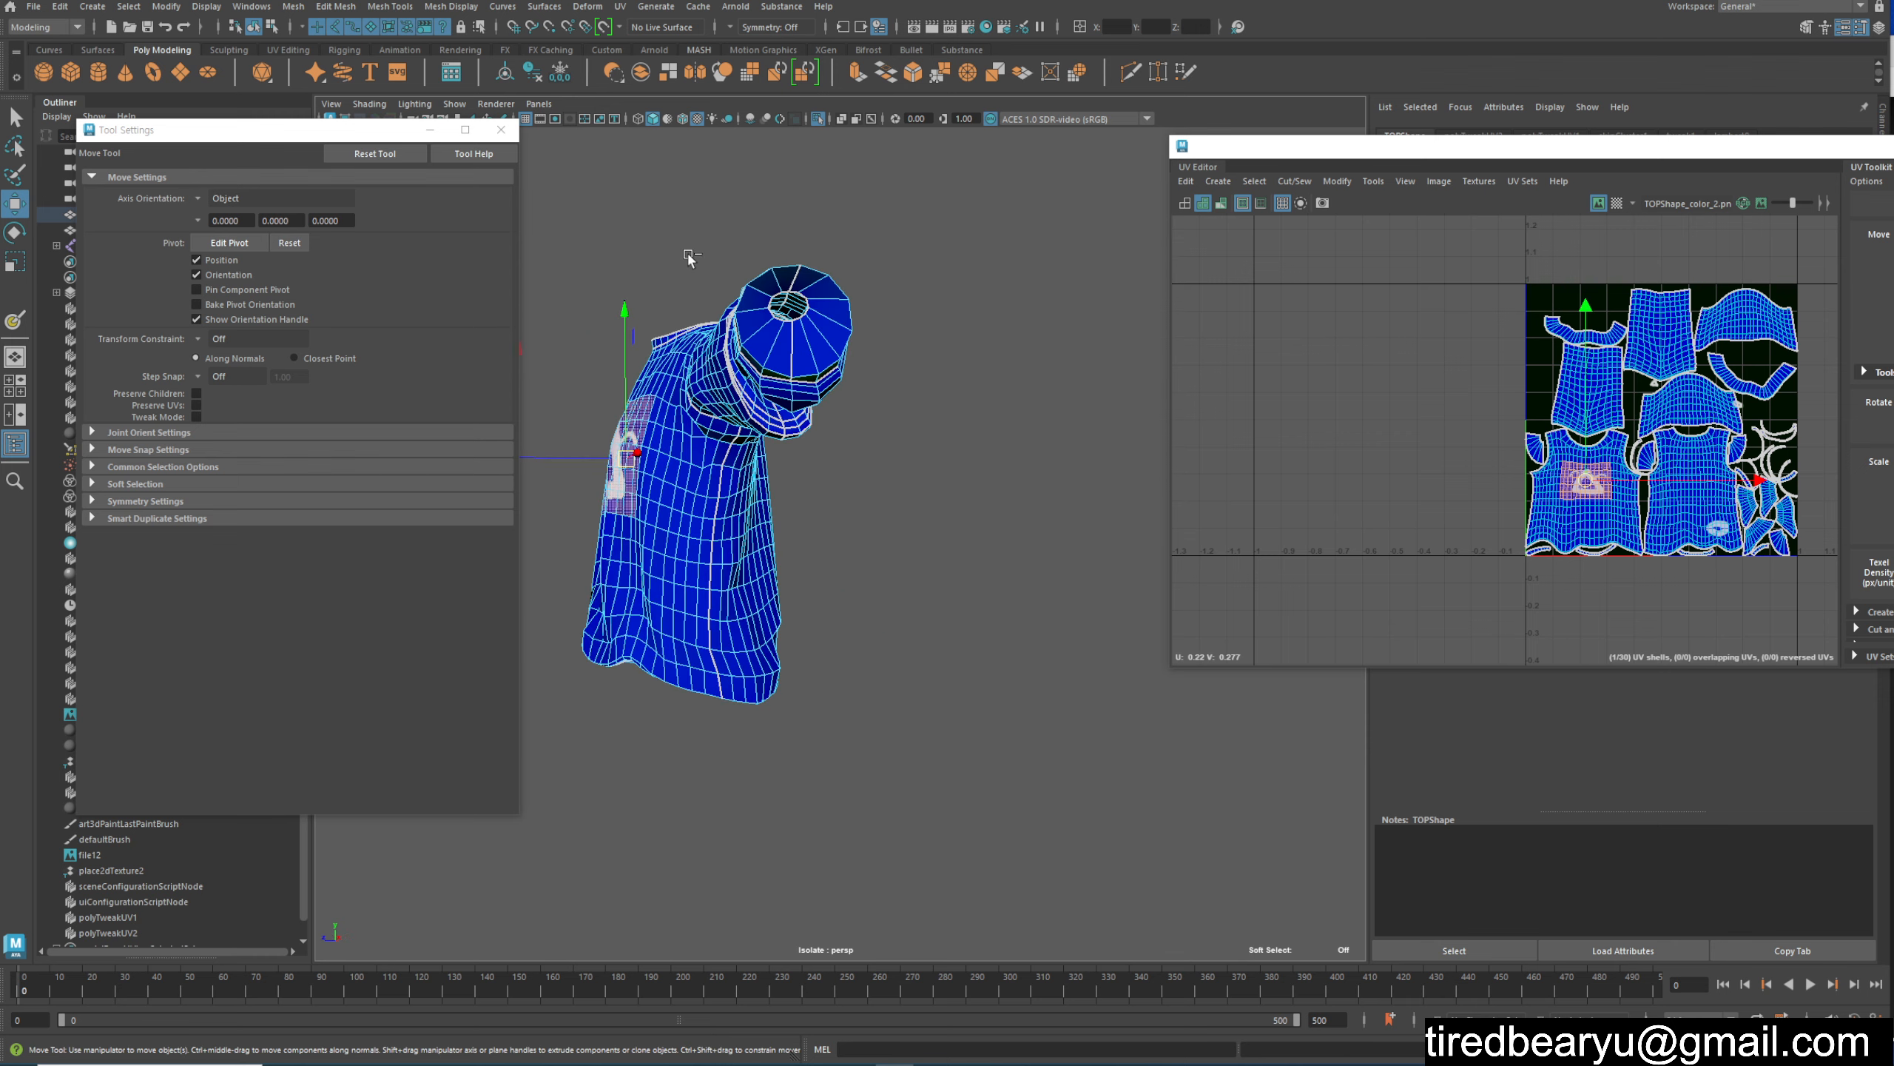
pyautogui.keyDown('alt'); pyautogui.moveTo(805, 395); pyautogui.dragTo(960, 369); pyautogui.keyUp('alt')
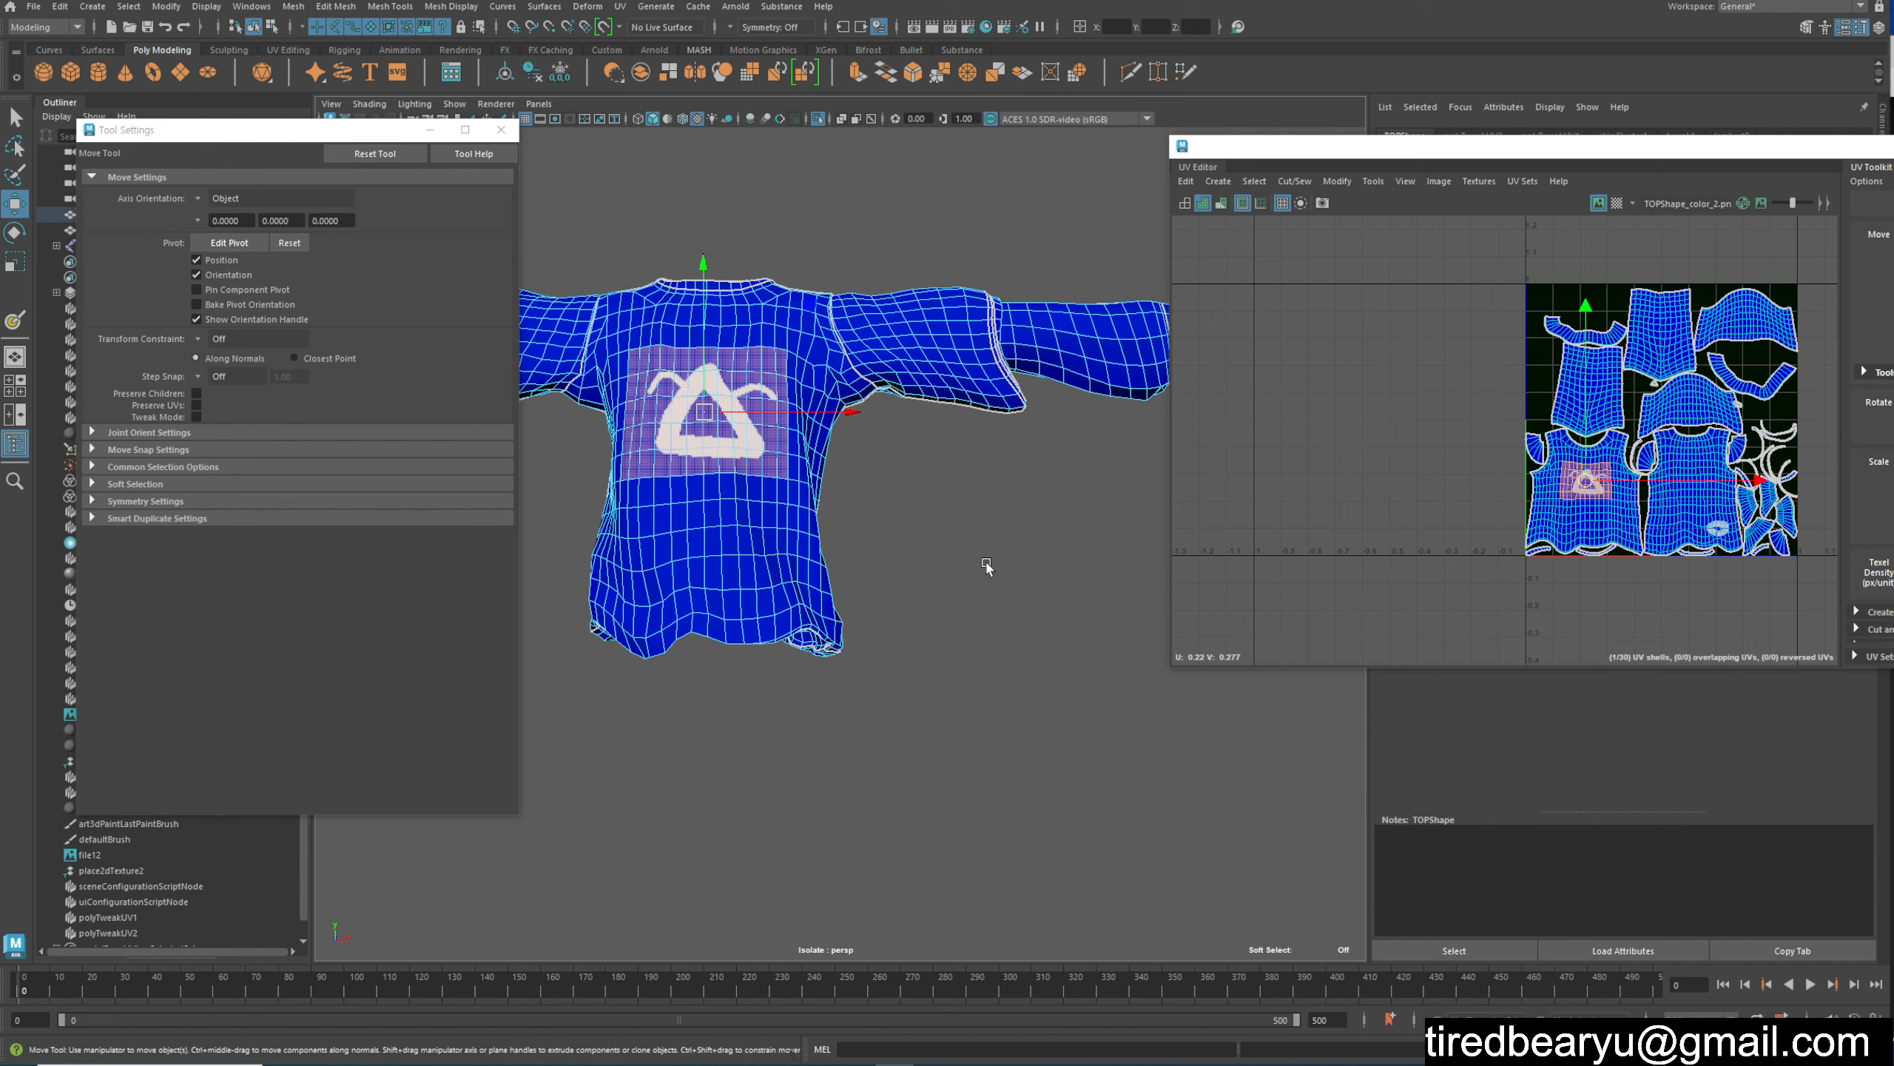
pyautogui.keyDown('alt'); pyautogui.moveTo(912, 554); pyautogui.dragTo(1011, 448); pyautogui.keyUp('alt')
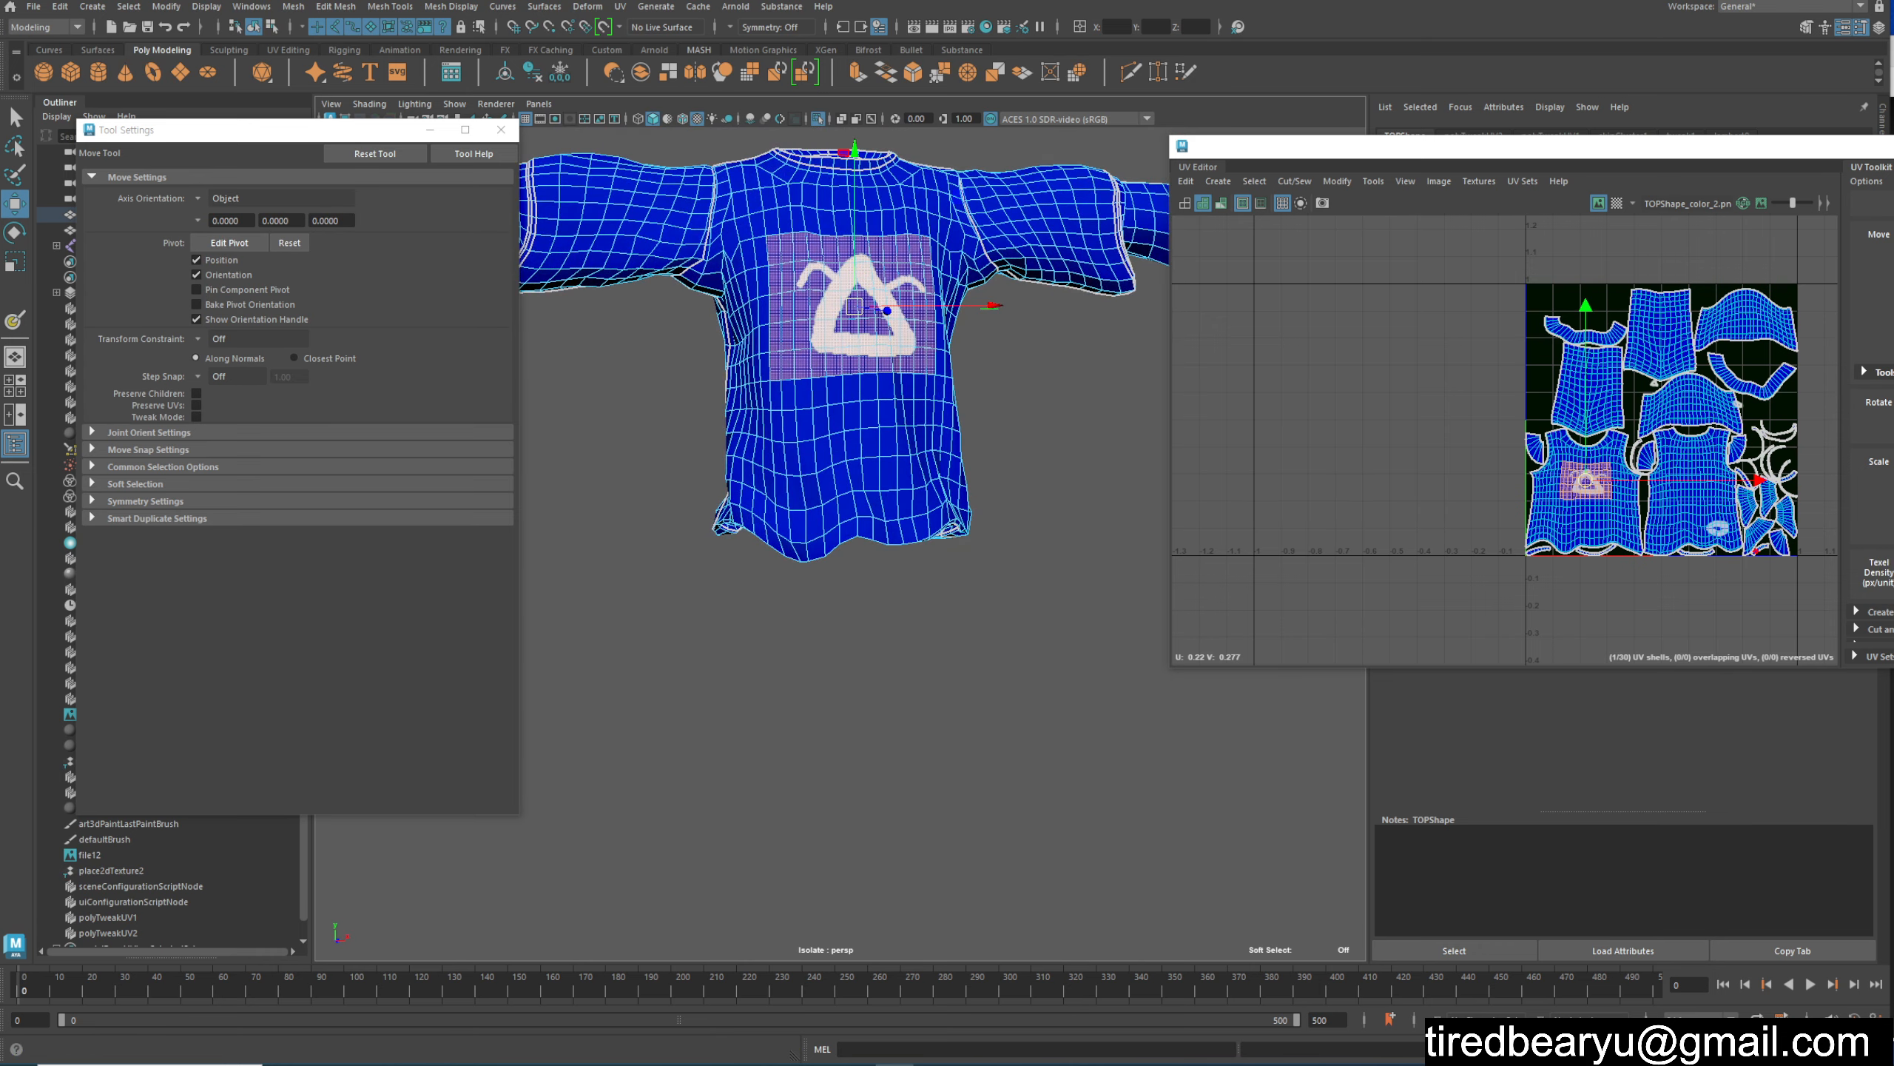
# Step: Apply planar UV mapping to the chest faces along the Z axis, fitted to the bounding box, and move the resulting shell outside the UV tile
pyautogui.click(619, 7)
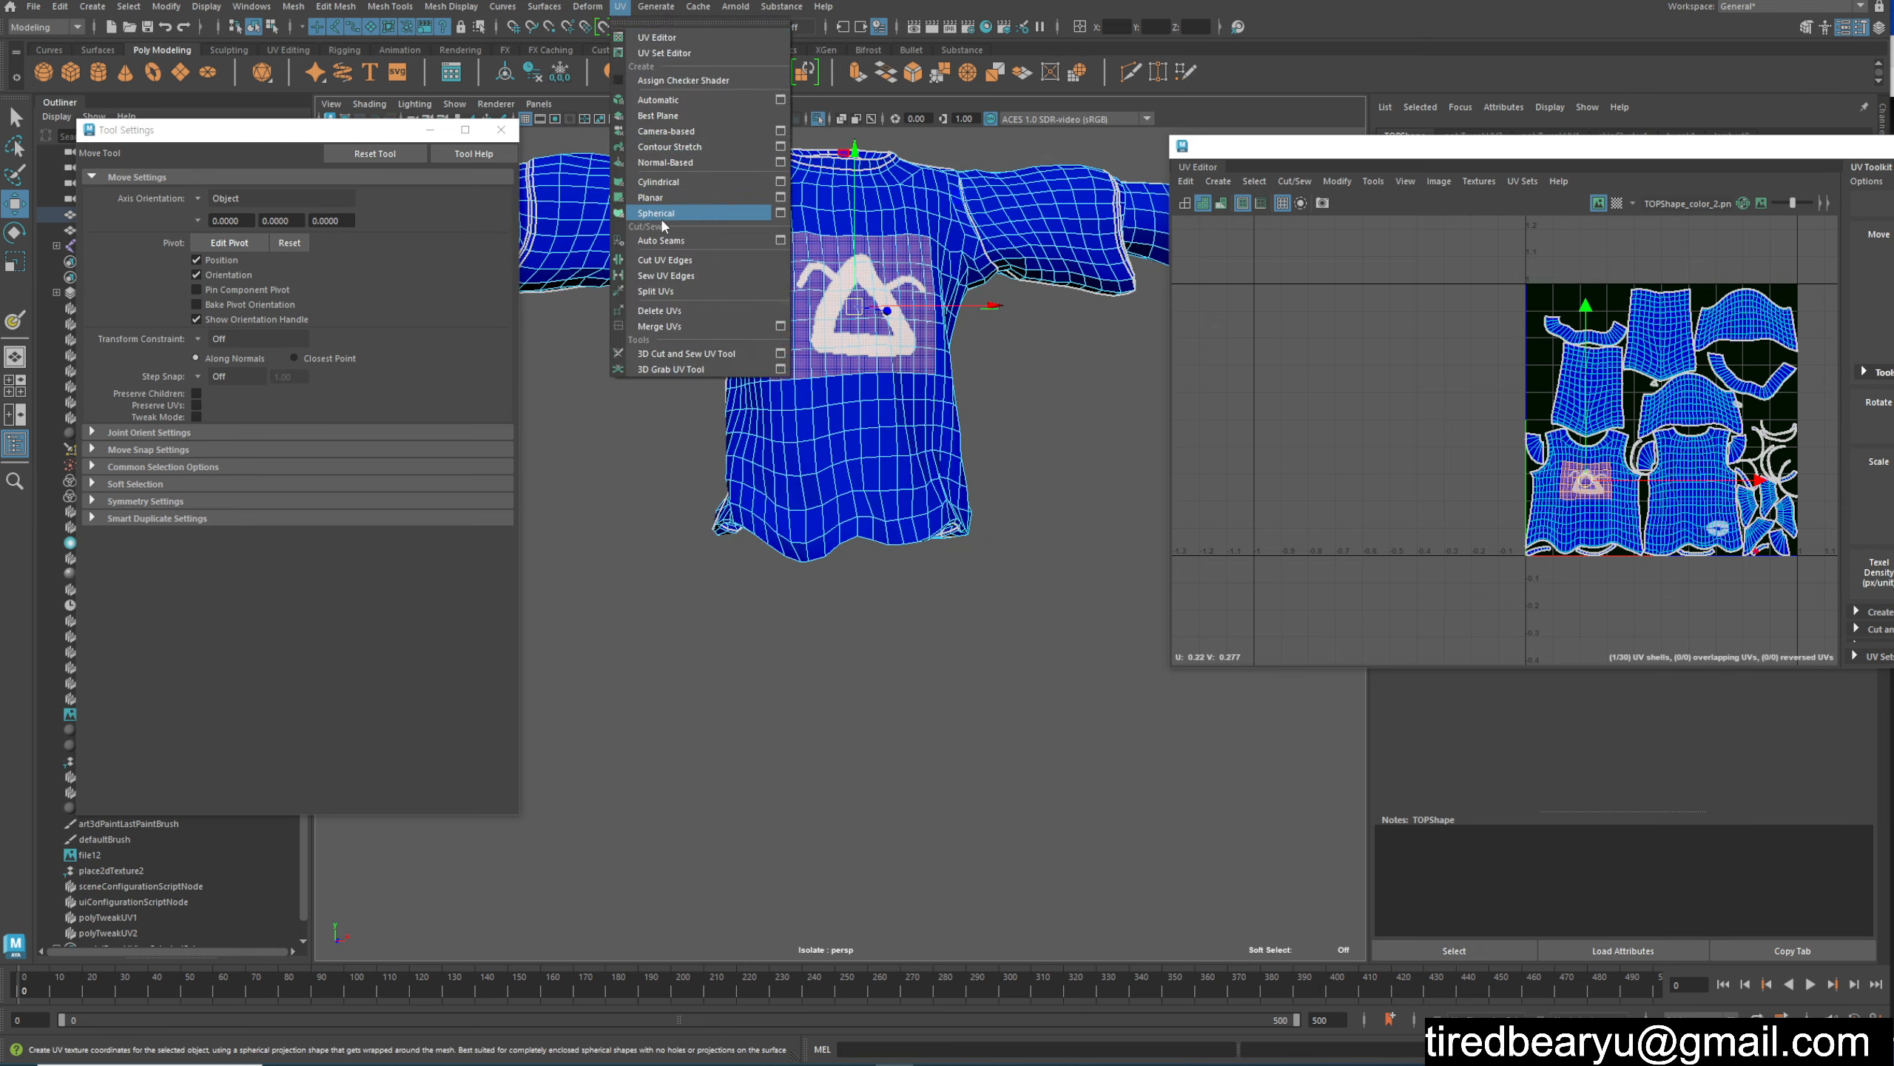
pyautogui.click(780, 198)
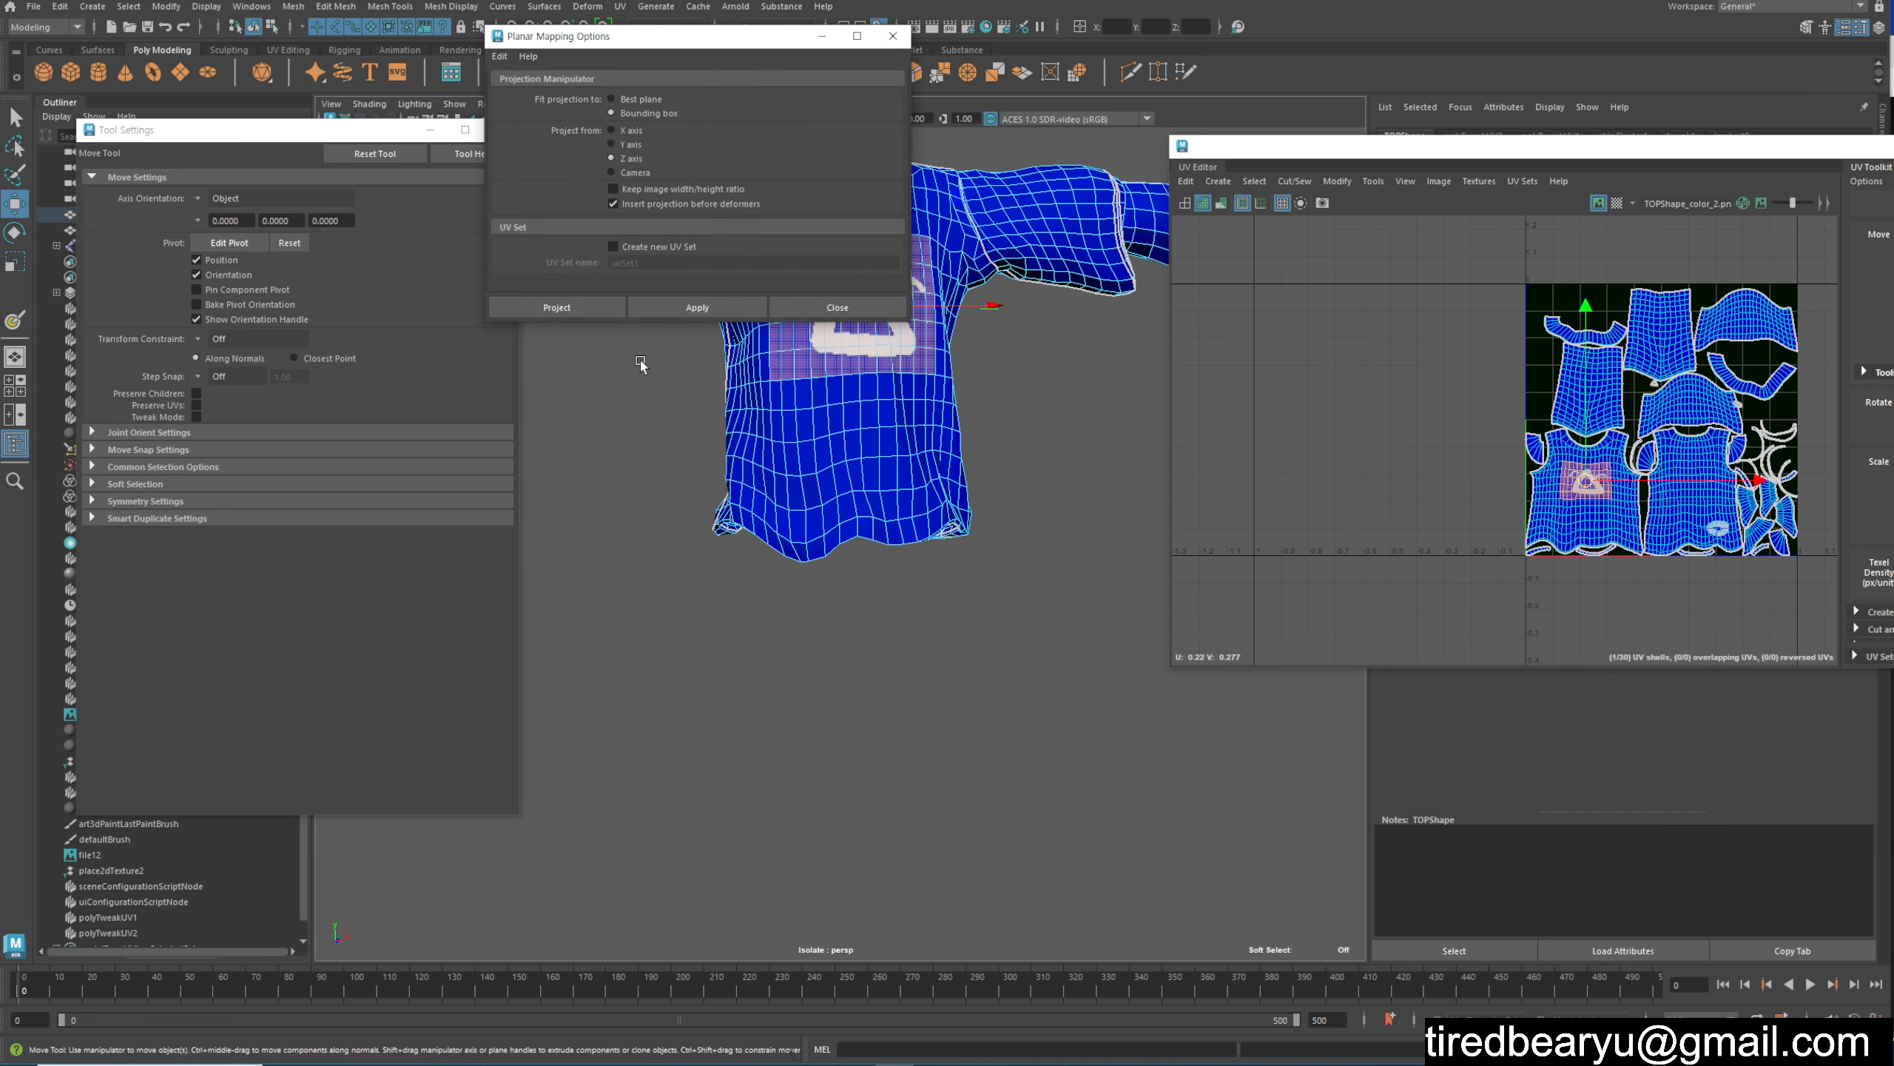
pyautogui.click(684, 305)
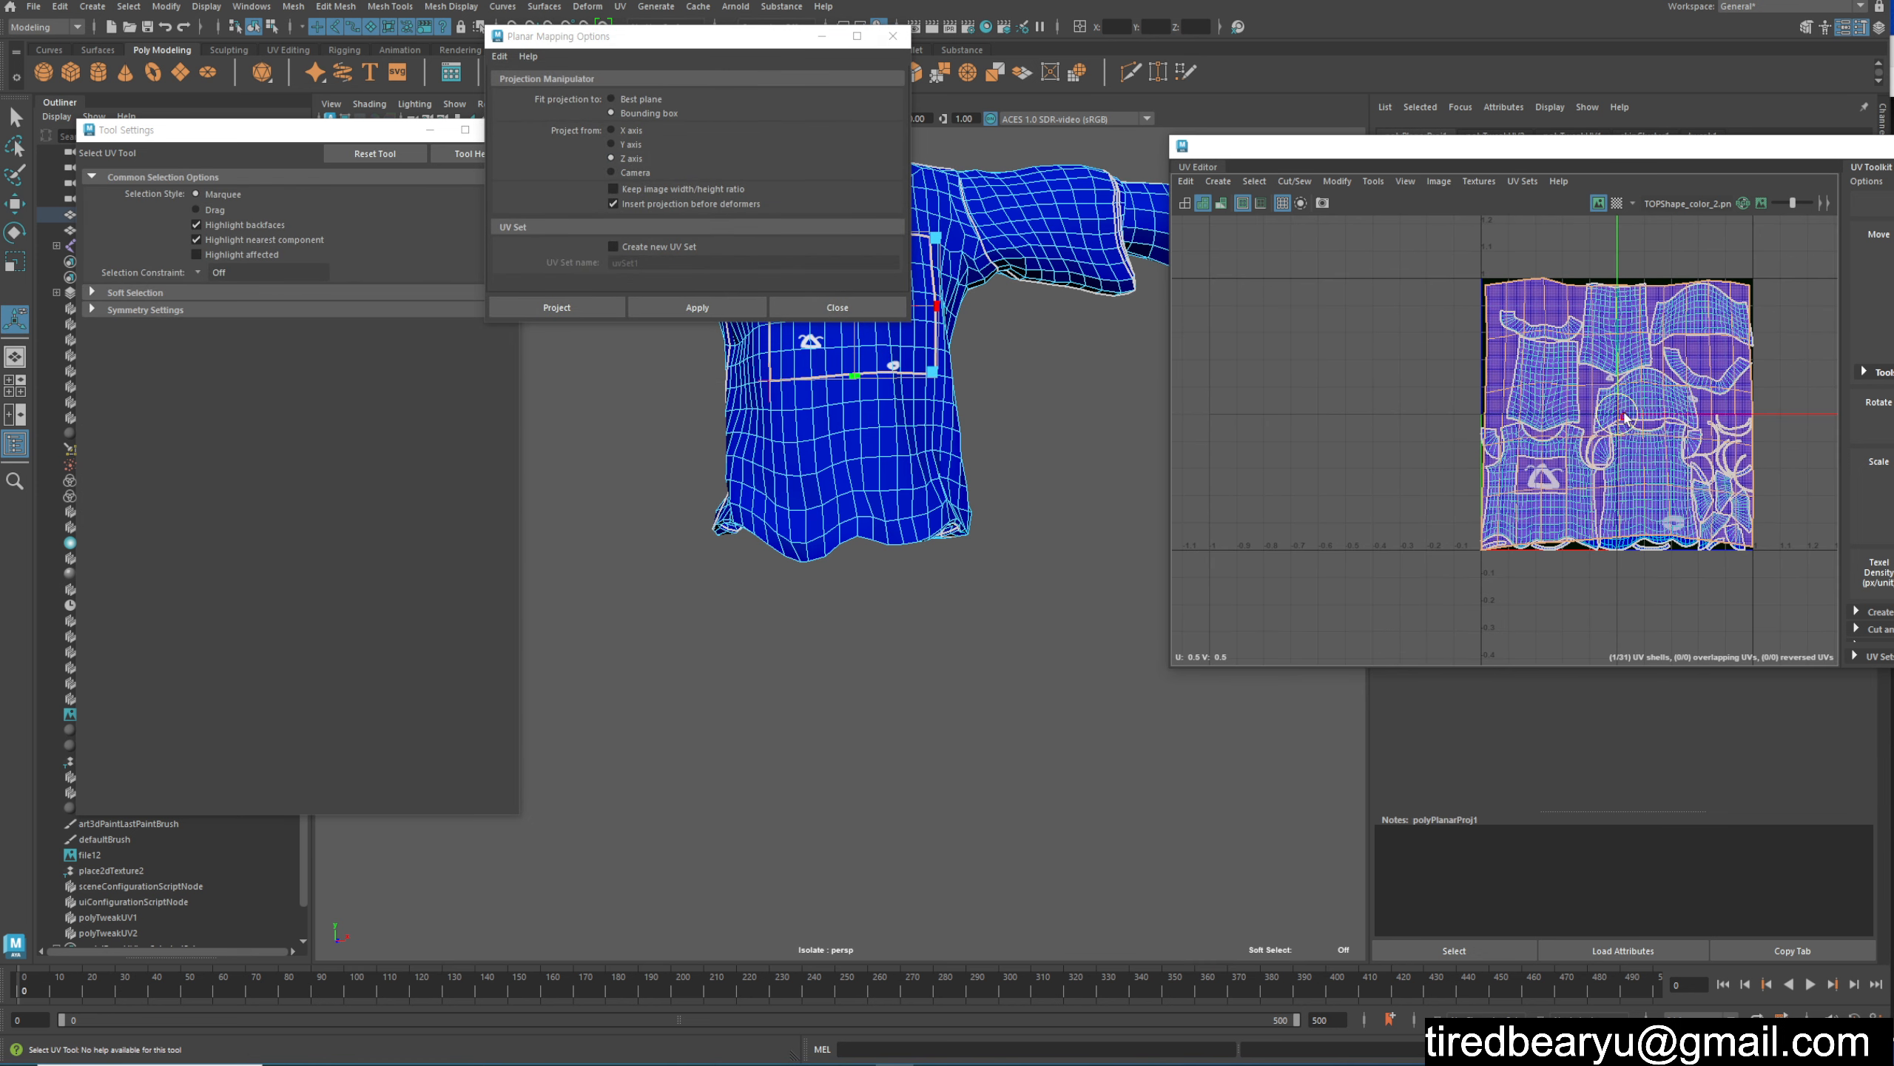
pyautogui.moveTo(1645, 384); pyautogui.dragTo(1306, 404)
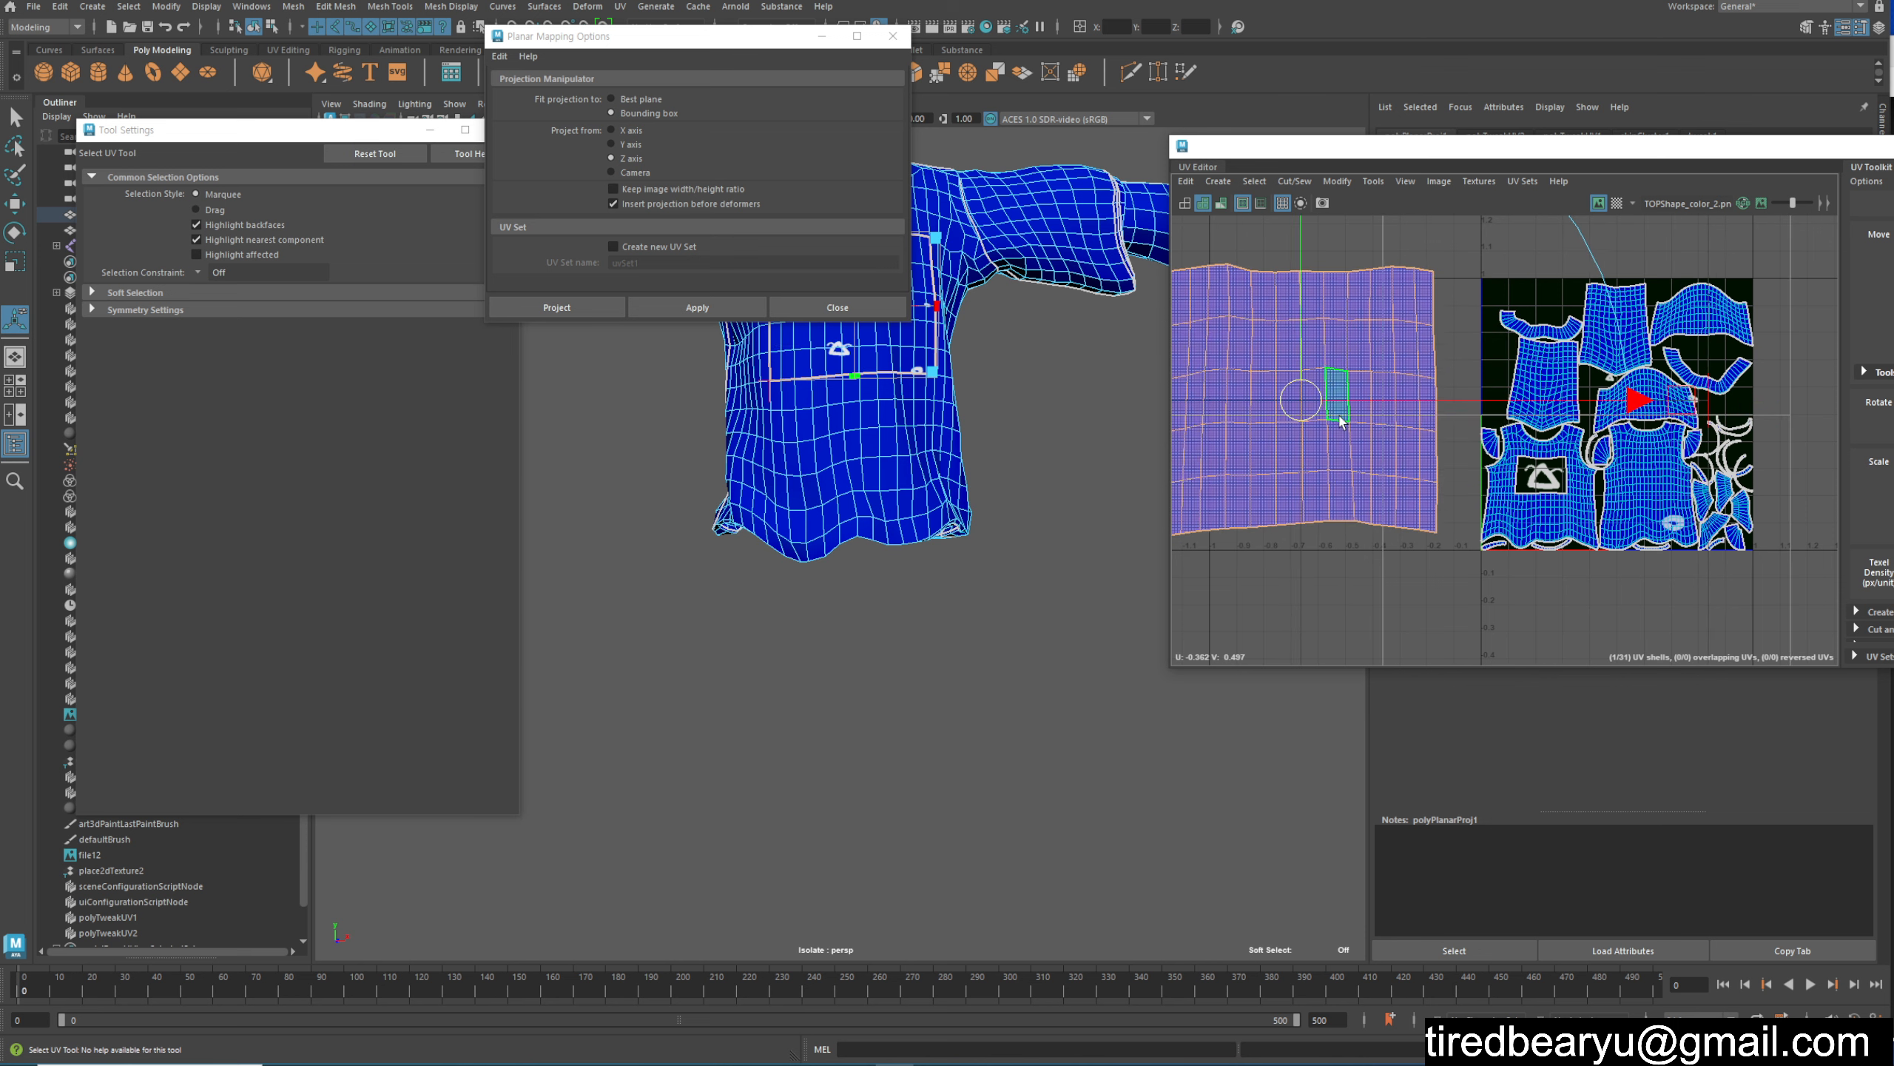
# Step: Select faces around the ring near the back hem, planar-map them too, and move their shell beneath the chest shell outside the UV tile
pyautogui.keyDown('alt'); pyautogui.moveTo(854, 460); pyautogui.dragTo(477, 447); pyautogui.keyUp('alt')
pyautogui.keyDown('alt'); pyautogui.moveTo(888, 519); pyautogui.dragTo(887, 486); pyautogui.keyUp('alt')
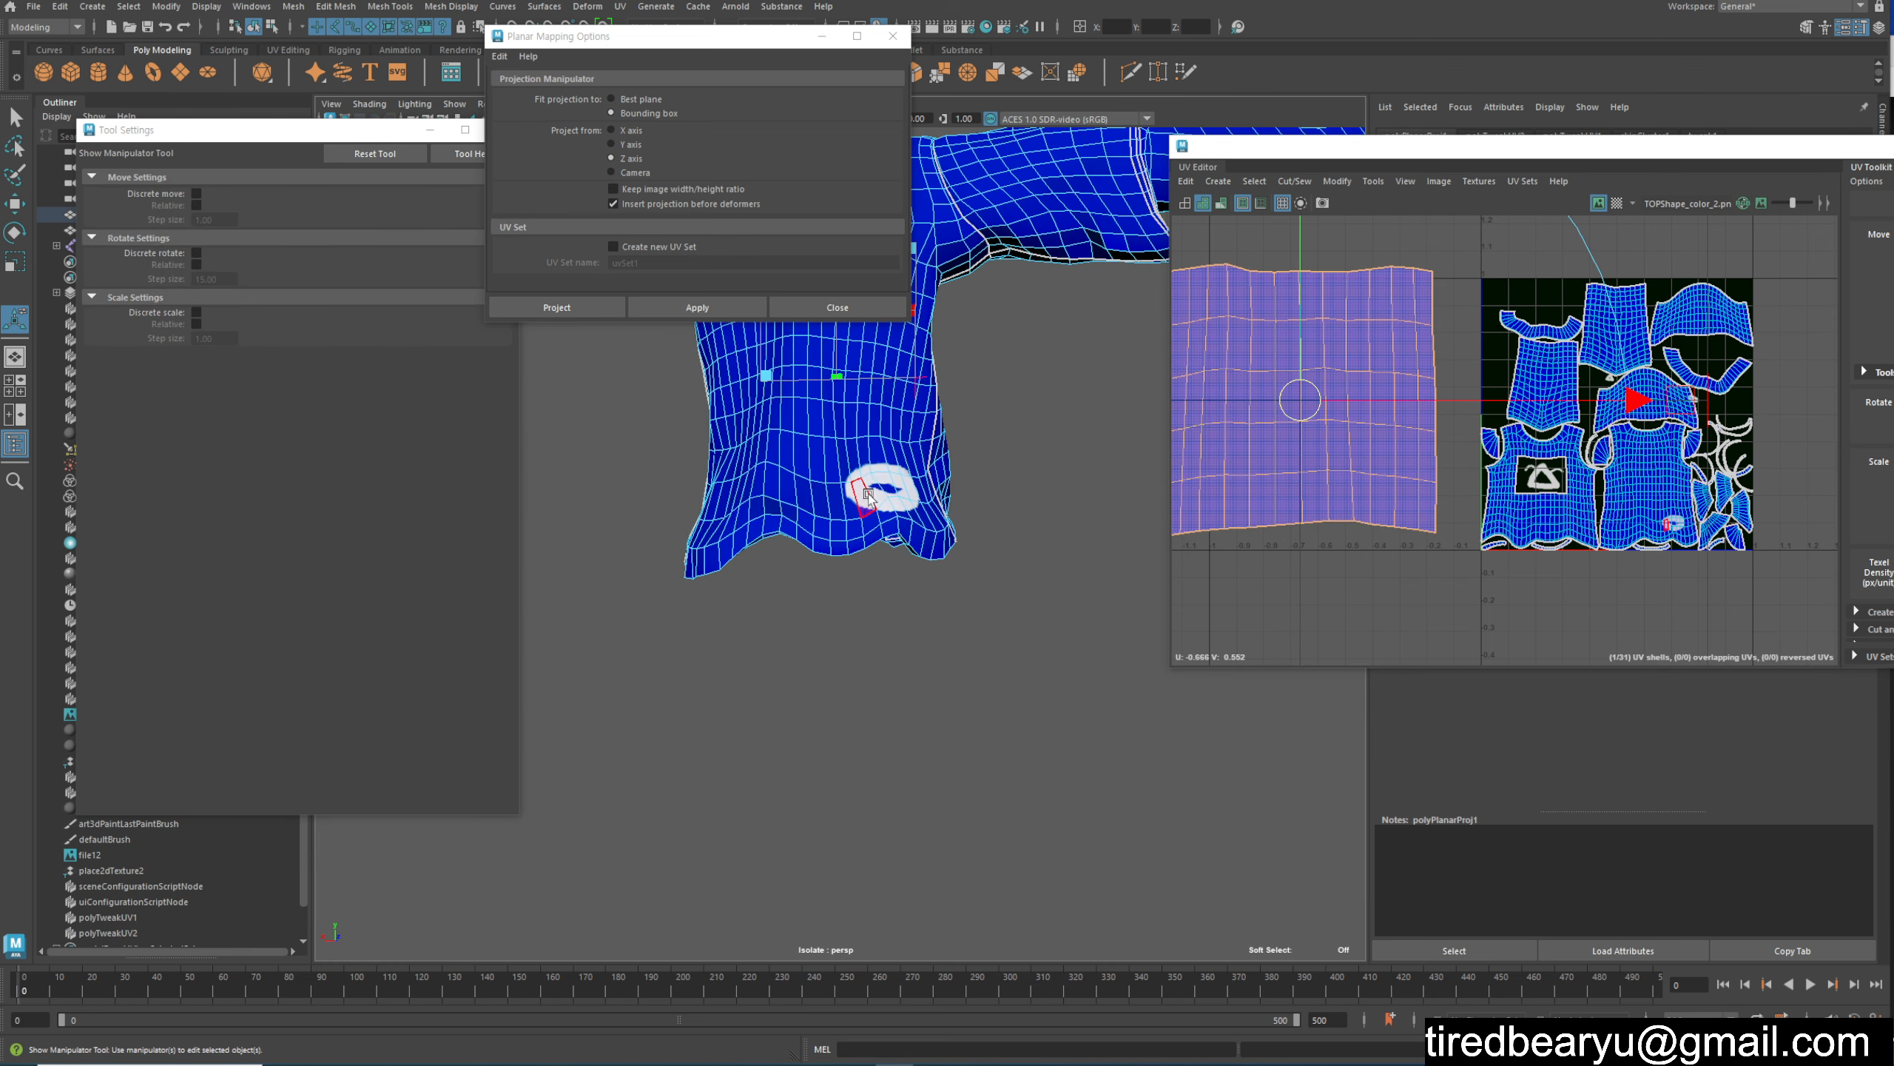
pyautogui.press('q')
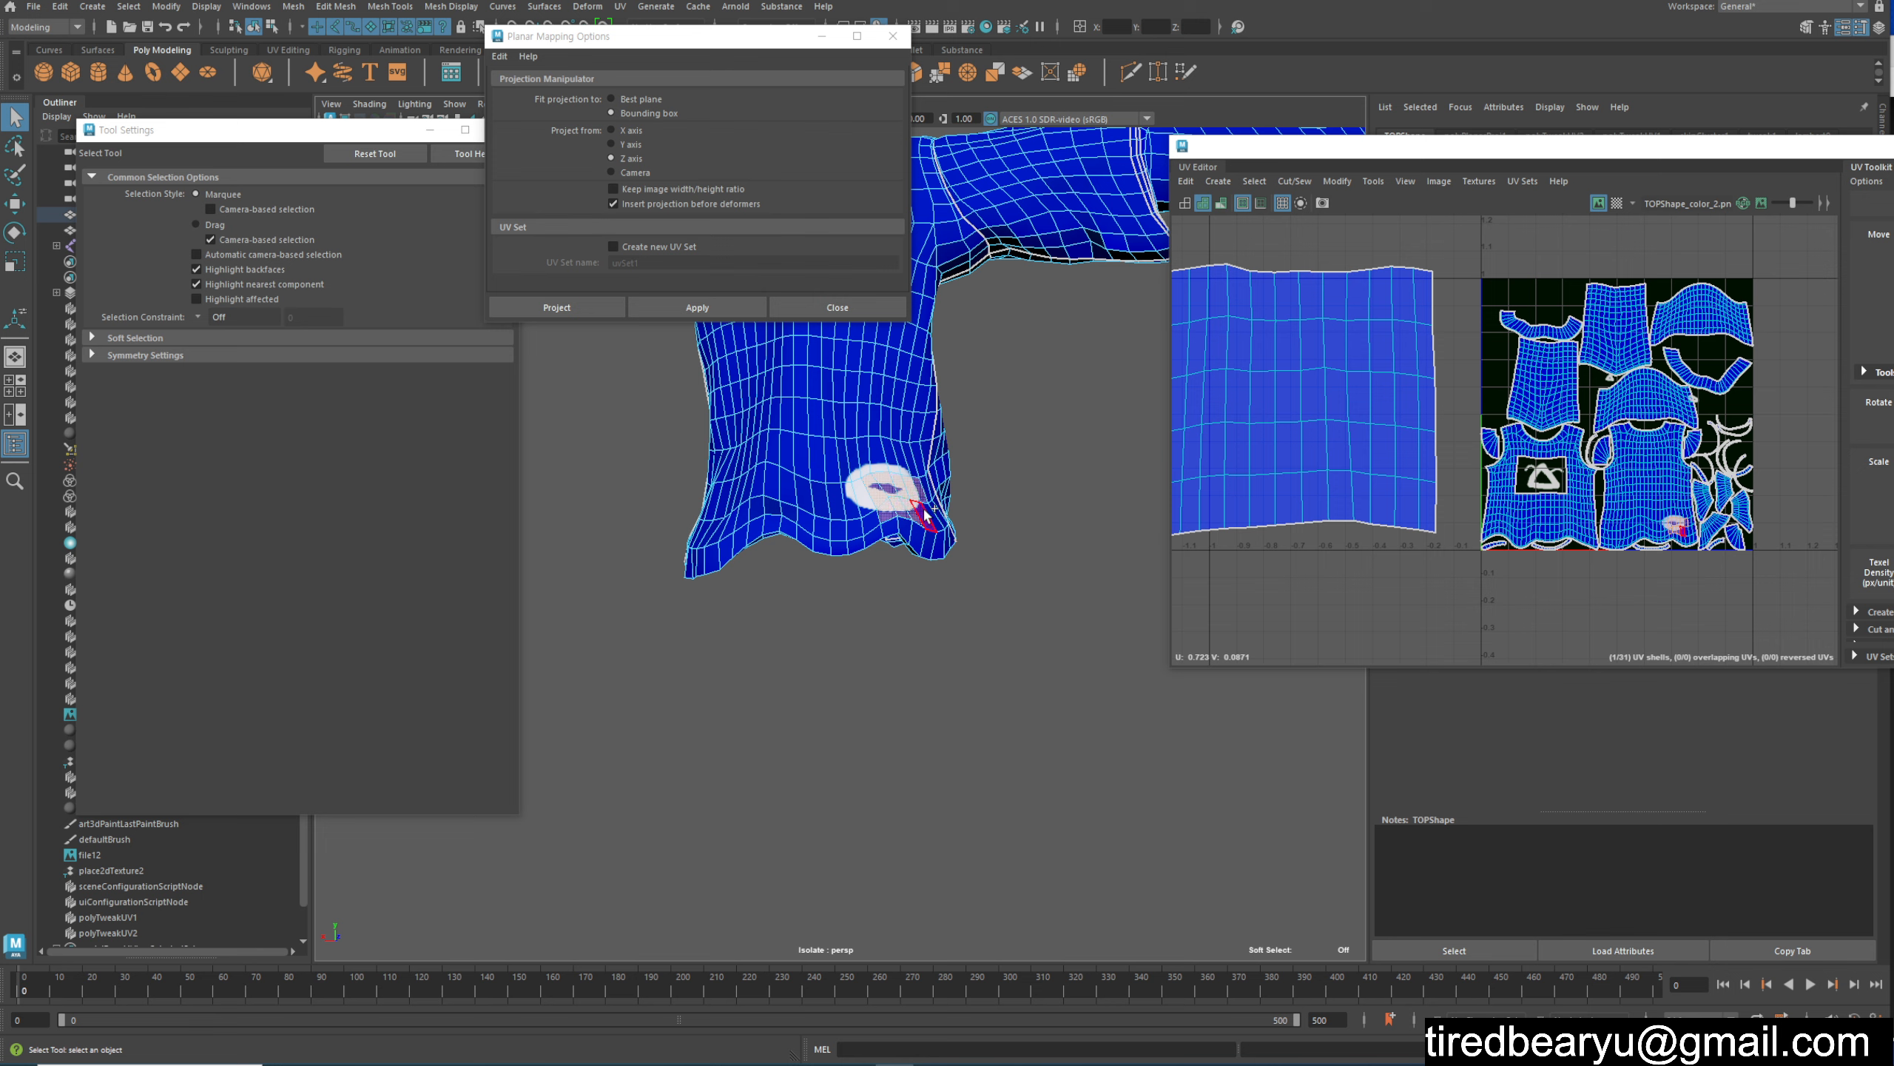
pyautogui.keyDown('alt'); pyautogui.moveTo(1013, 468); pyautogui.dragTo(1041, 464); pyautogui.keyUp('alt')
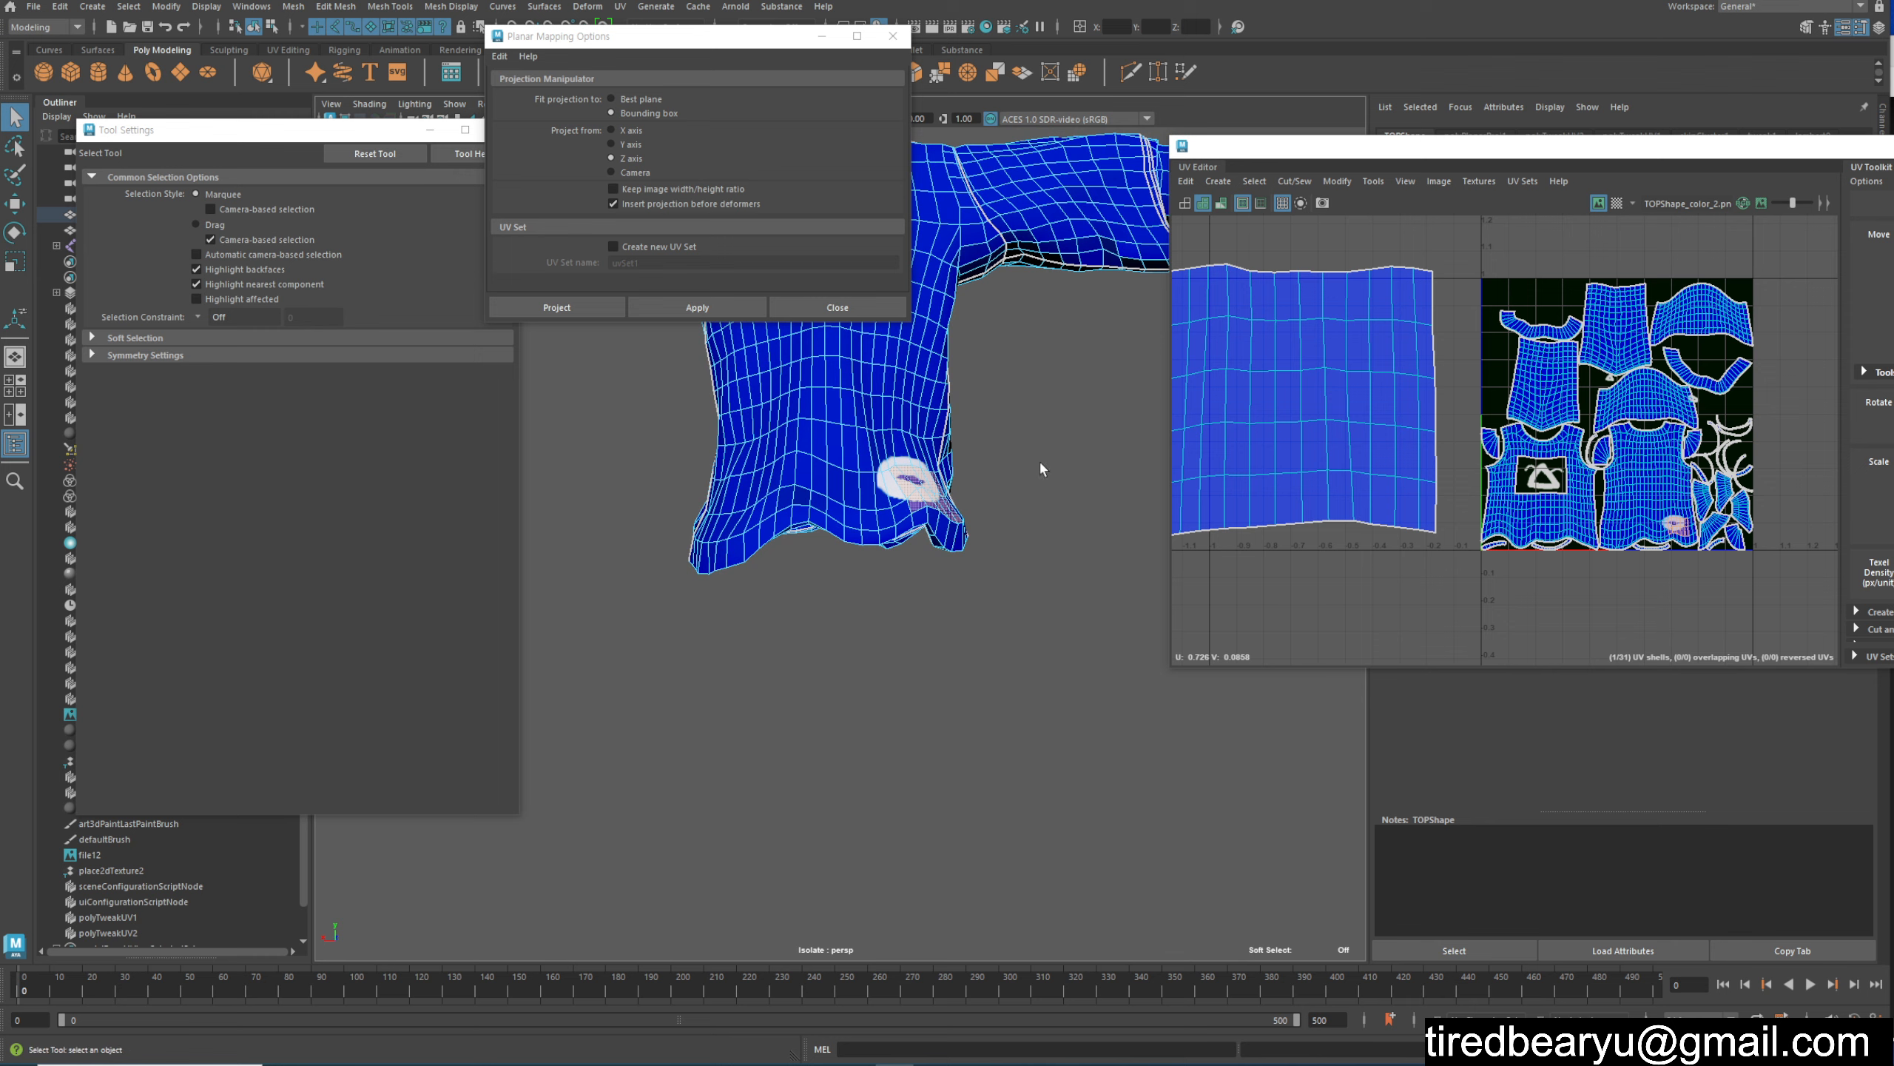
pyautogui.press('g')
pyautogui.moveTo(1633, 415); pyautogui.dragTo(1286, 667)
pyautogui.press('q')
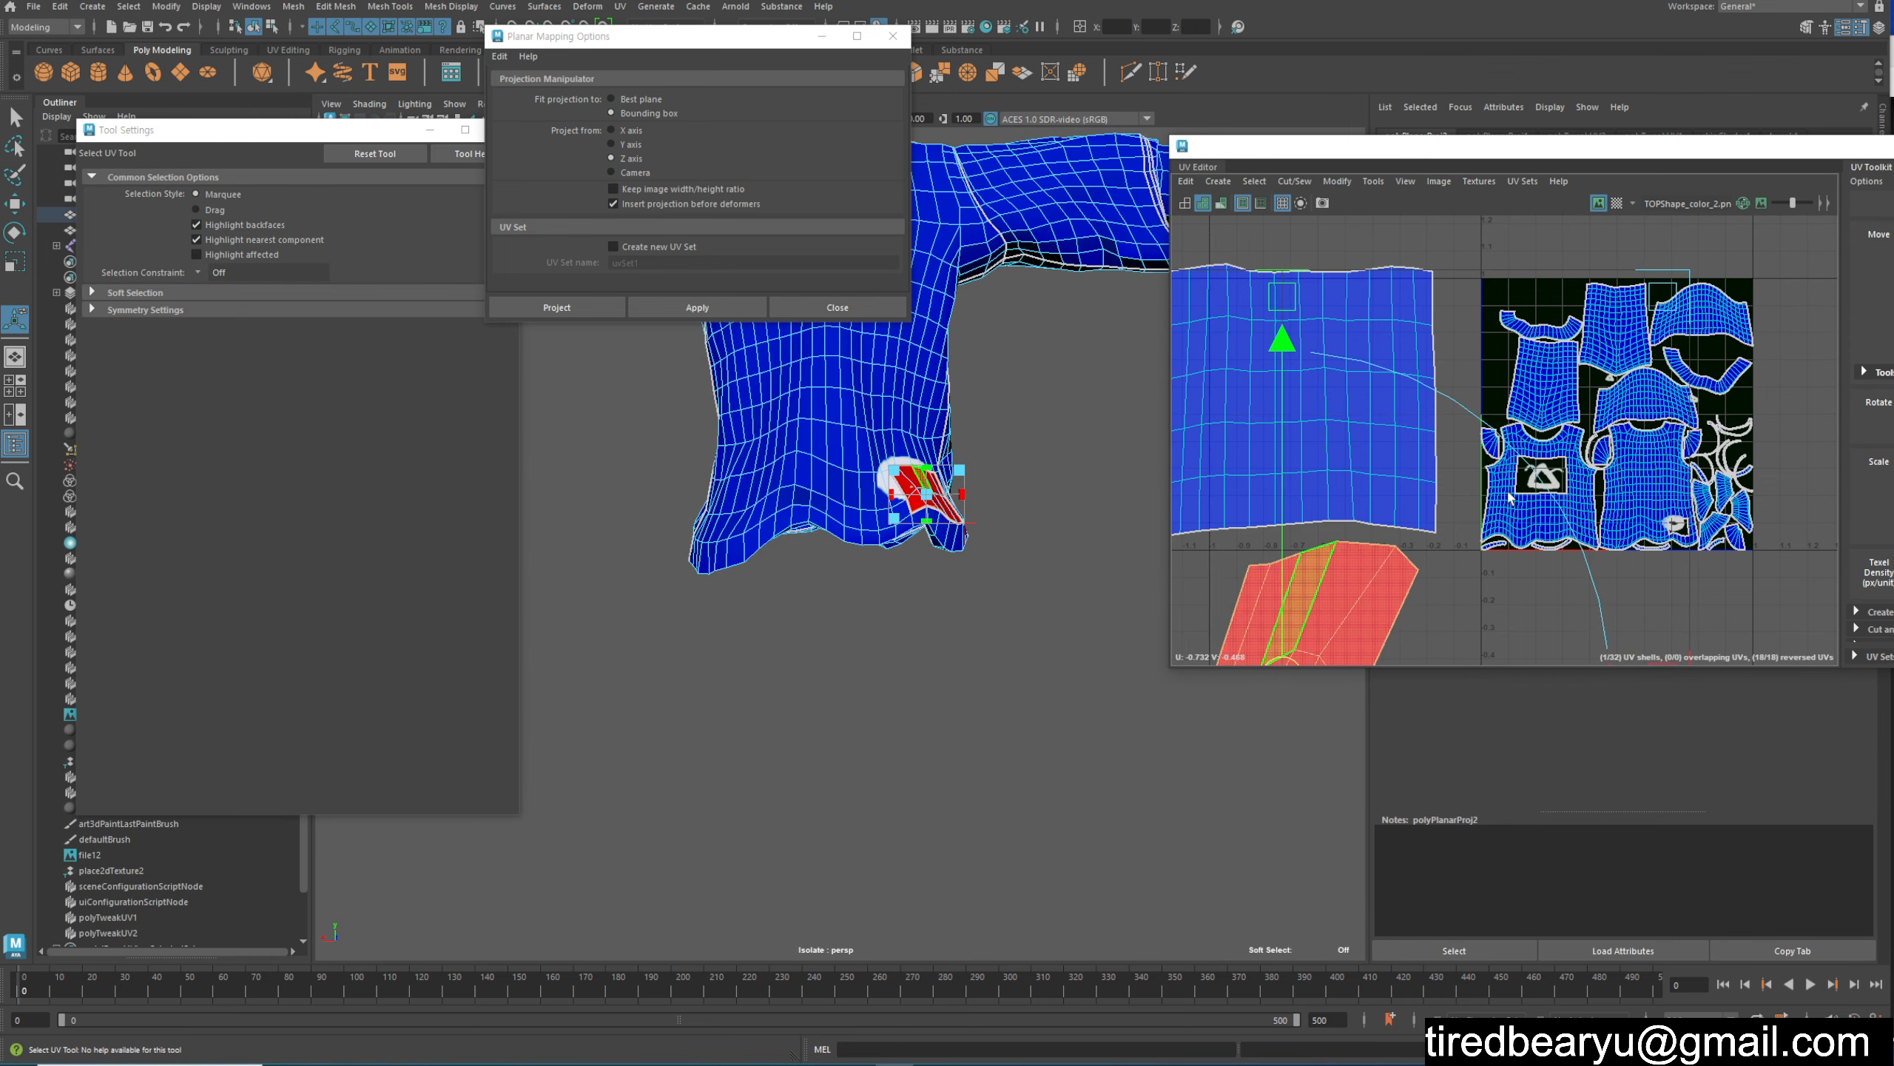
# Step: Flip the reversed UV shell of the hem faces horizontally
pyautogui.keyDown('alt'); pyautogui.moveTo(1295, 639); pyautogui.dragTo(1375, 439, button='middle'); pyautogui.keyUp('alt')
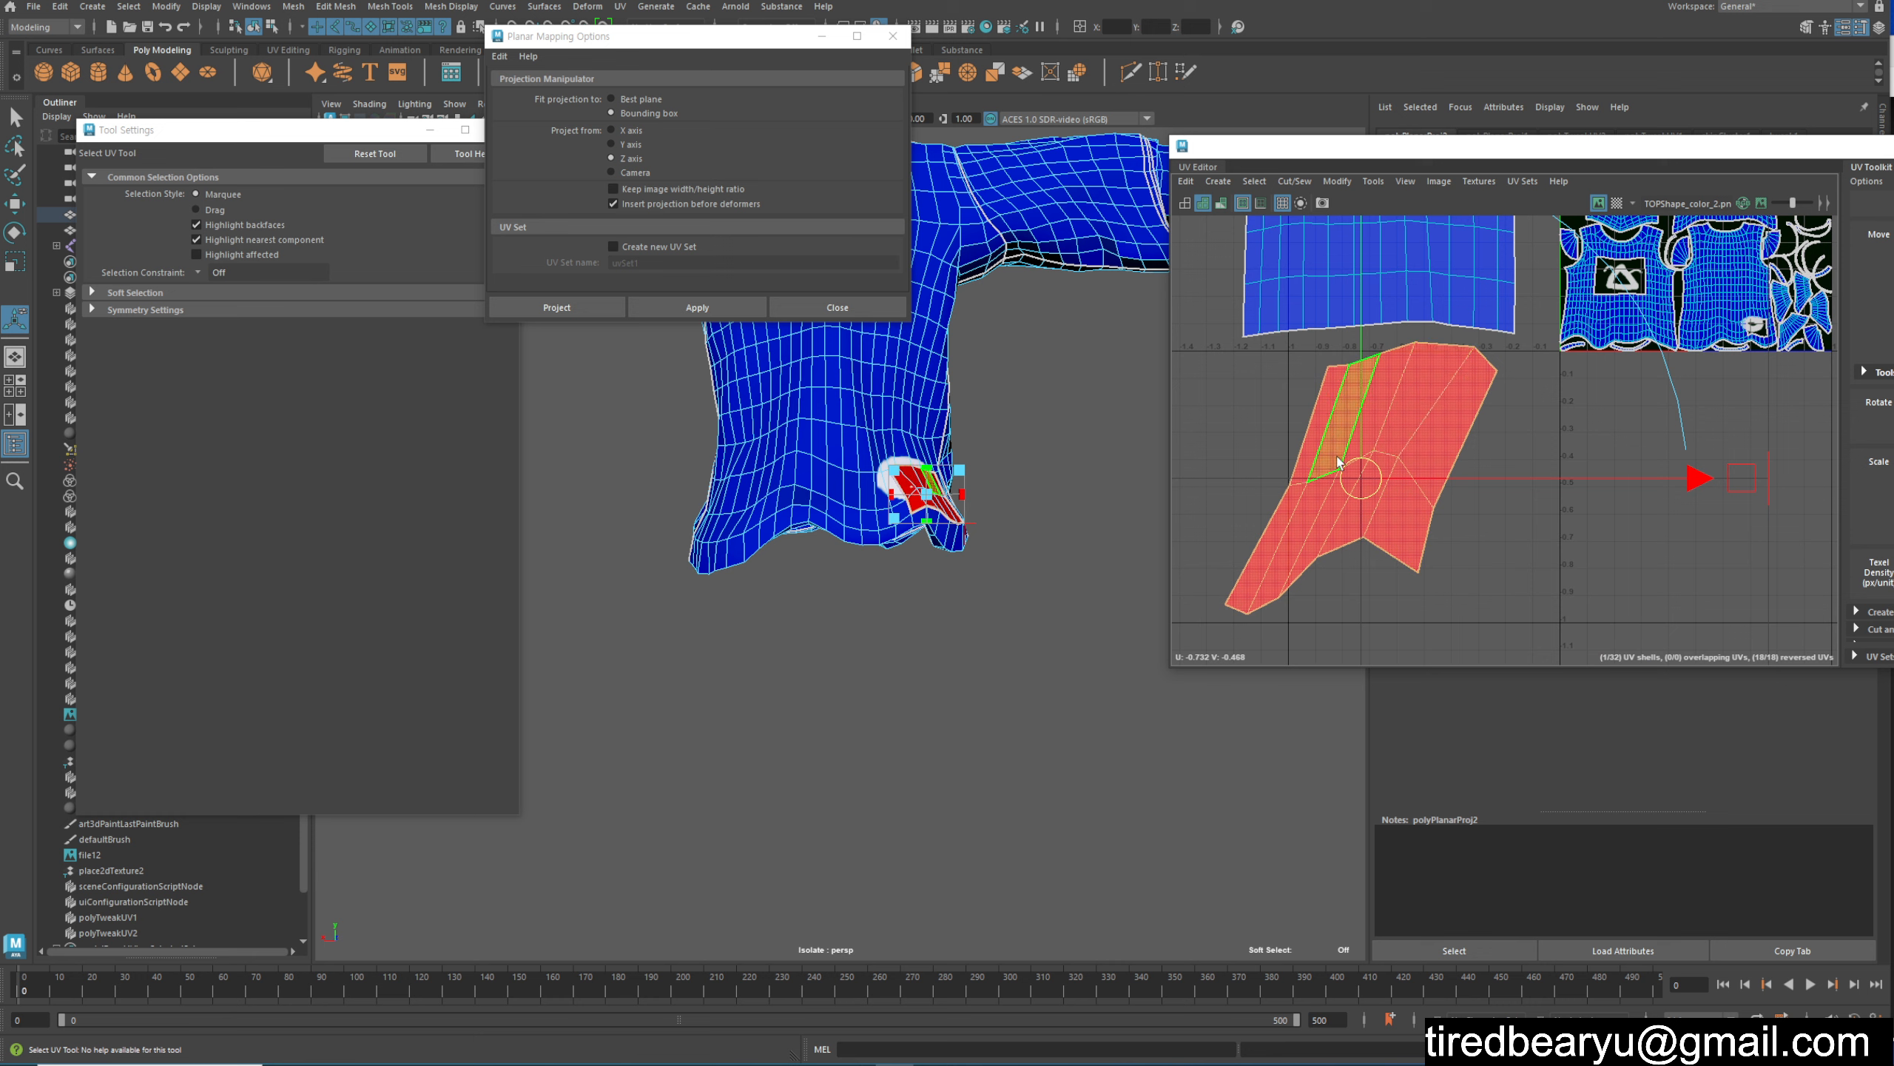
pyautogui.click(1339, 181)
pyautogui.click(1351, 255)
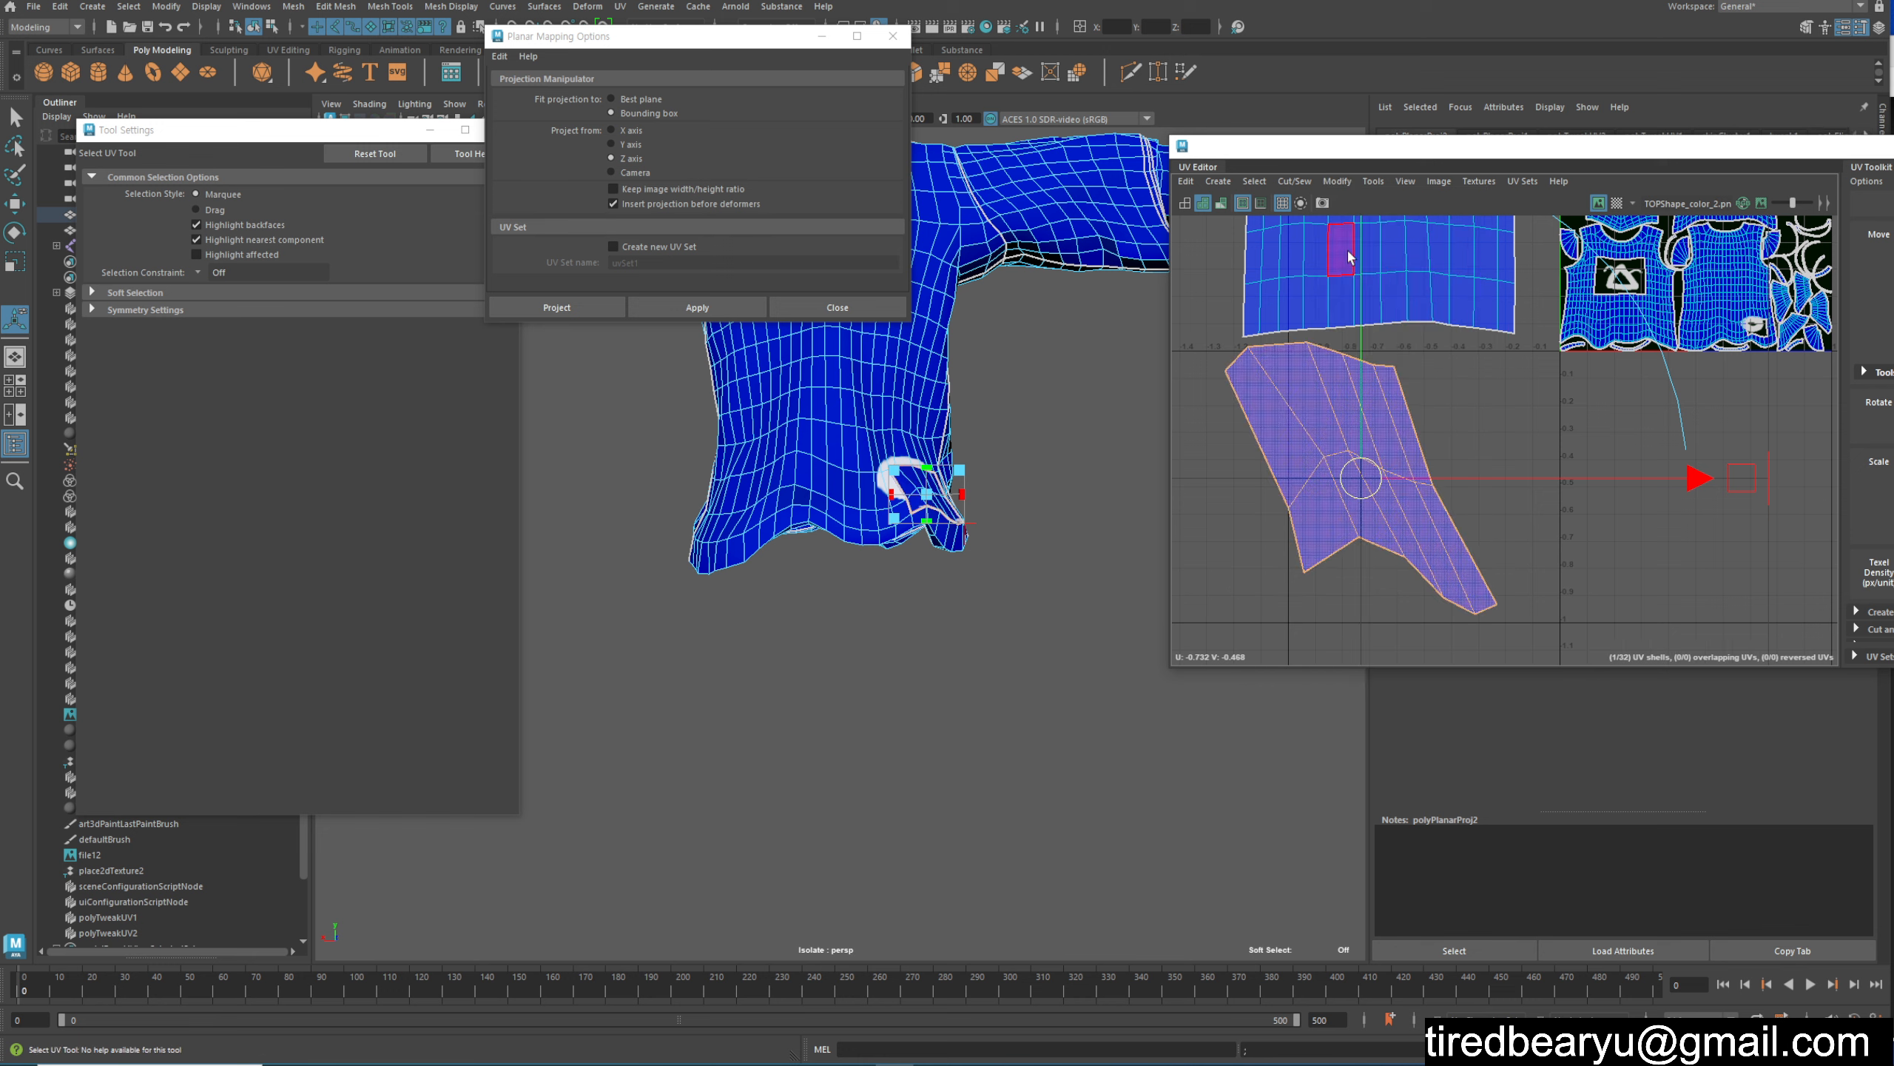
# Step: Select the whole UV shell of the hem faces and shift it slightly beneath the chest shell
pyautogui.click(1598, 393)
pyautogui.doubleClick(1346, 425)
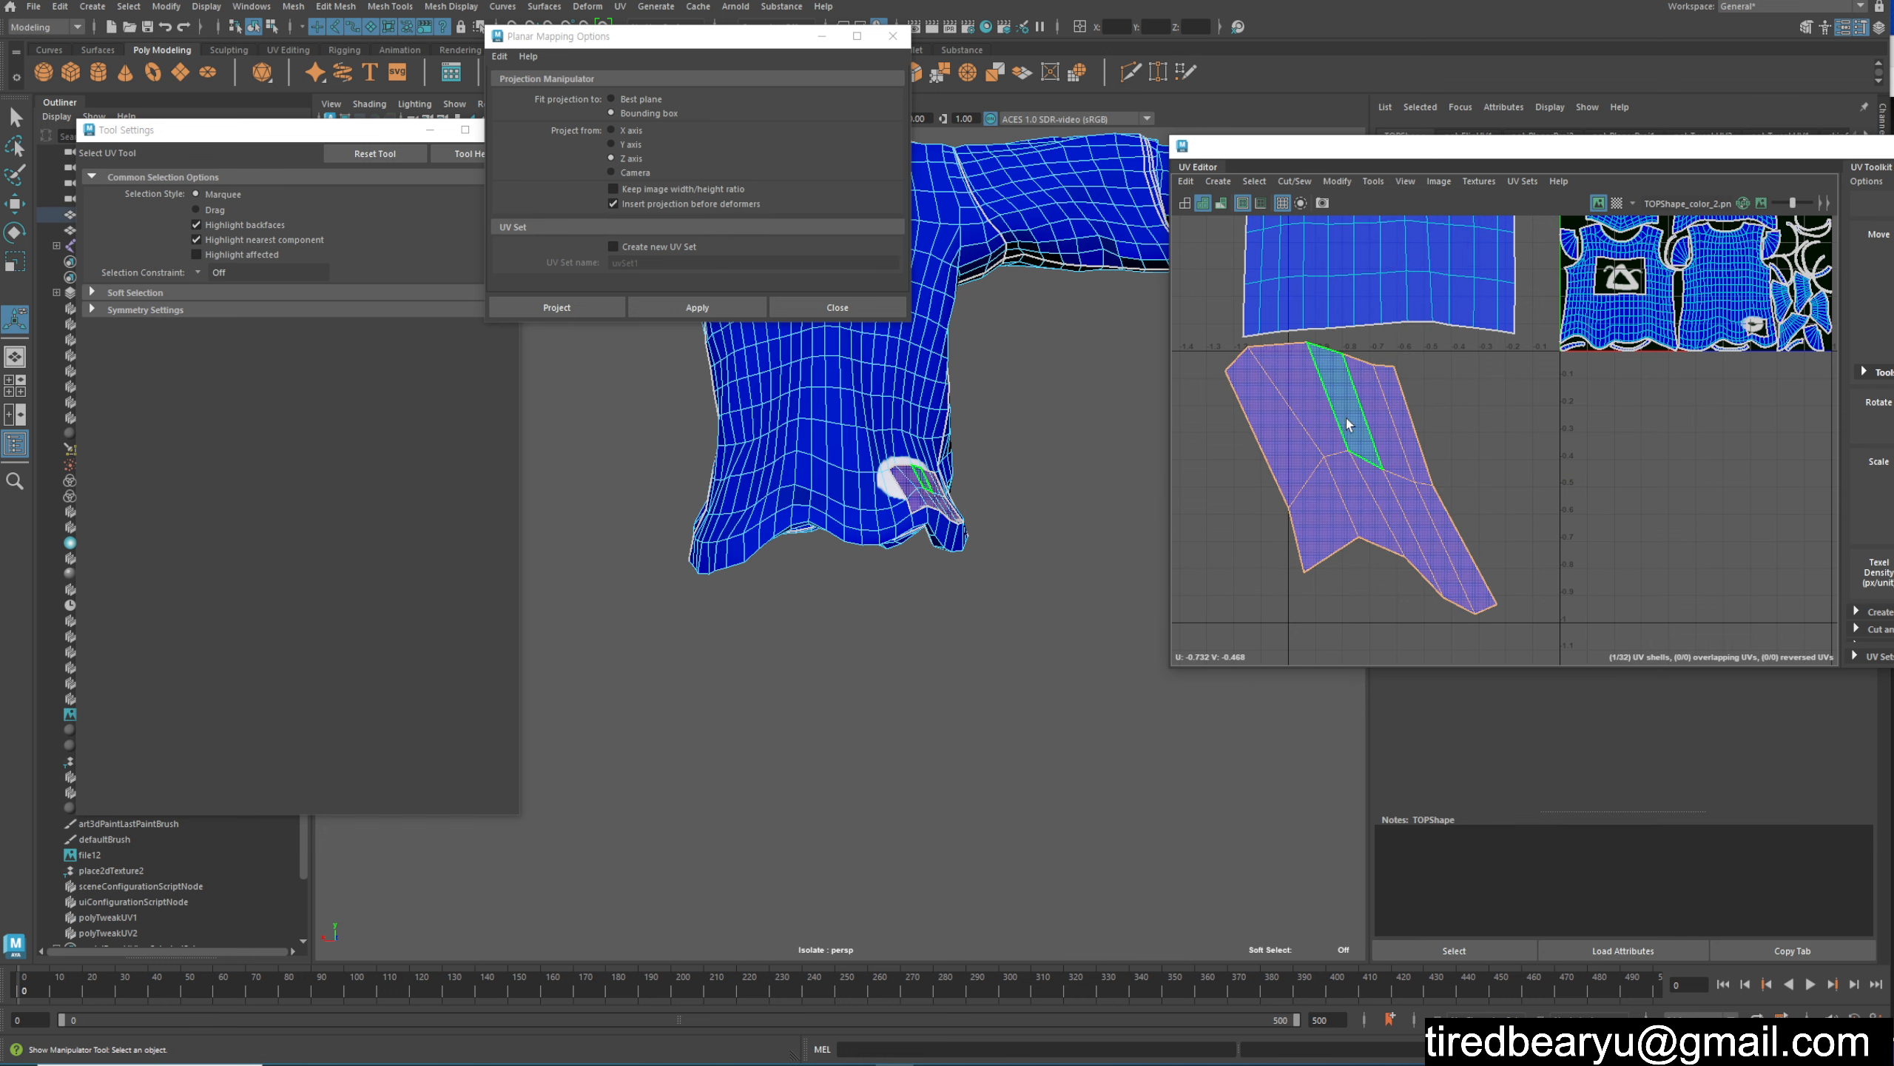
pyautogui.press('w')
pyautogui.moveTo(1417, 509); pyautogui.dragTo(1465, 524, button='middle')
# Step: Select all UV shells inside the tile, scale them down to a tiny cluster and place it in the tile's upper-left corner
pyautogui.keyDown('alt'); pyautogui.moveTo(1632, 401); pyautogui.dragTo(1578, 396, button='right'); pyautogui.keyUp('alt')
pyautogui.keyDown('alt'); pyautogui.moveTo(1525, 373); pyautogui.dragTo(1290, 472, button='middle'); pyautogui.keyUp('alt')
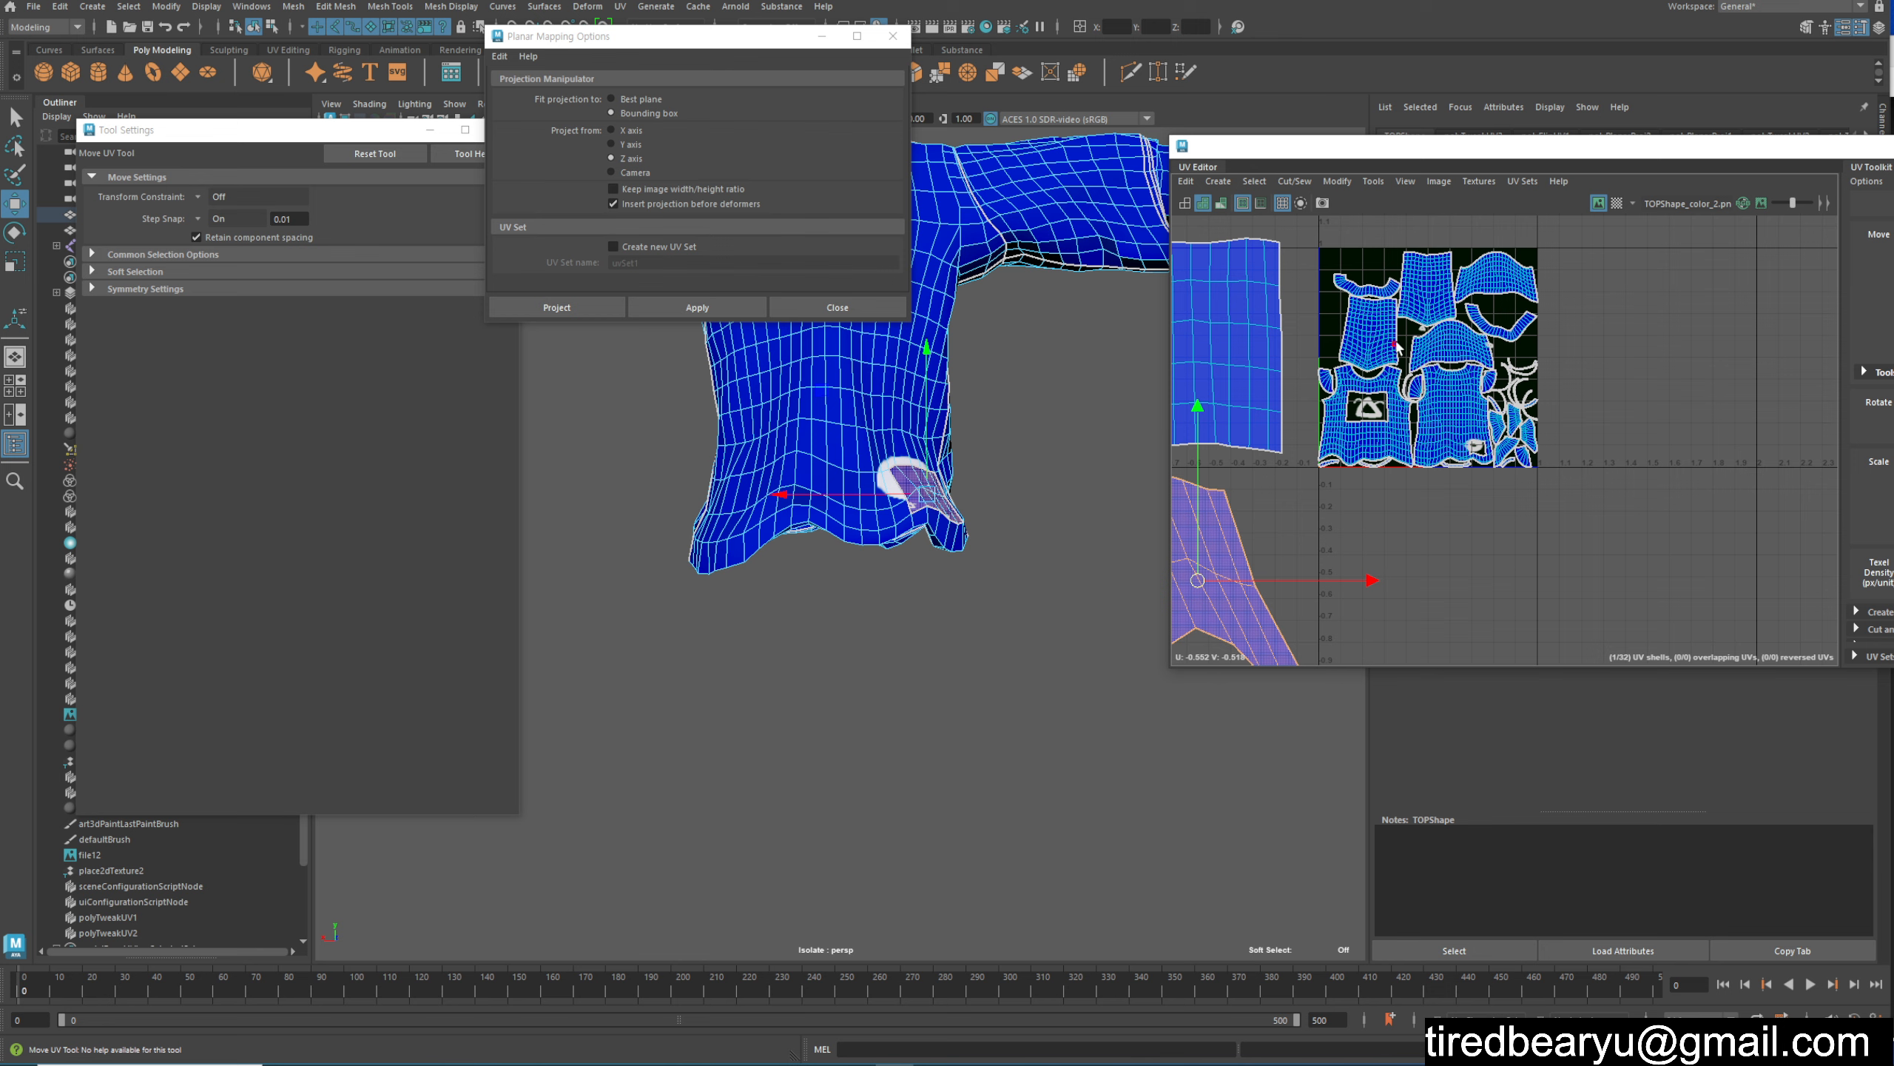
pyautogui.keyDown('alt'); pyautogui.moveTo(980, 479); pyautogui.dragTo(990, 681, button='middle'); pyautogui.keyUp('alt')
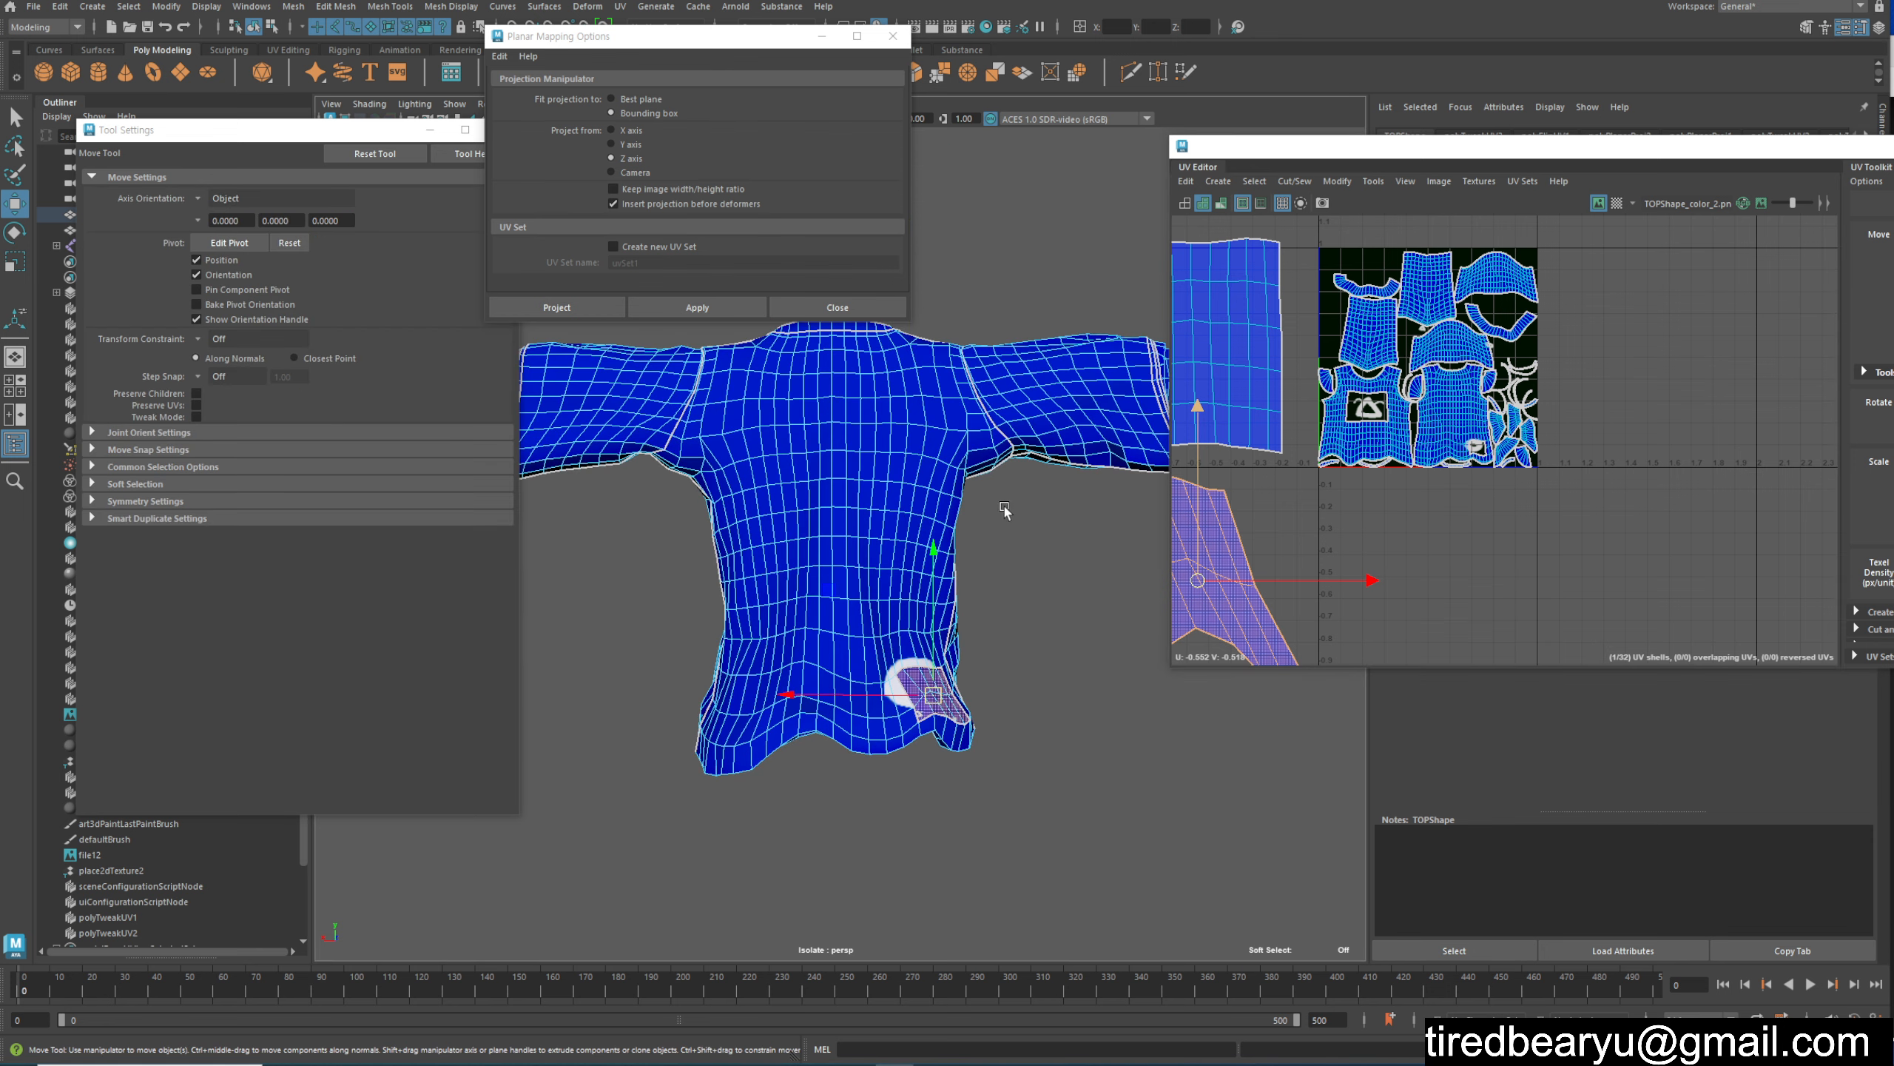
pyautogui.keyDown('alt'); pyautogui.moveTo(1004, 508); pyautogui.dragTo(1012, 594, button='middle'); pyautogui.keyUp('alt')
pyautogui.moveTo(1554, 297); pyautogui.dragTo(1559, 335, button='right')
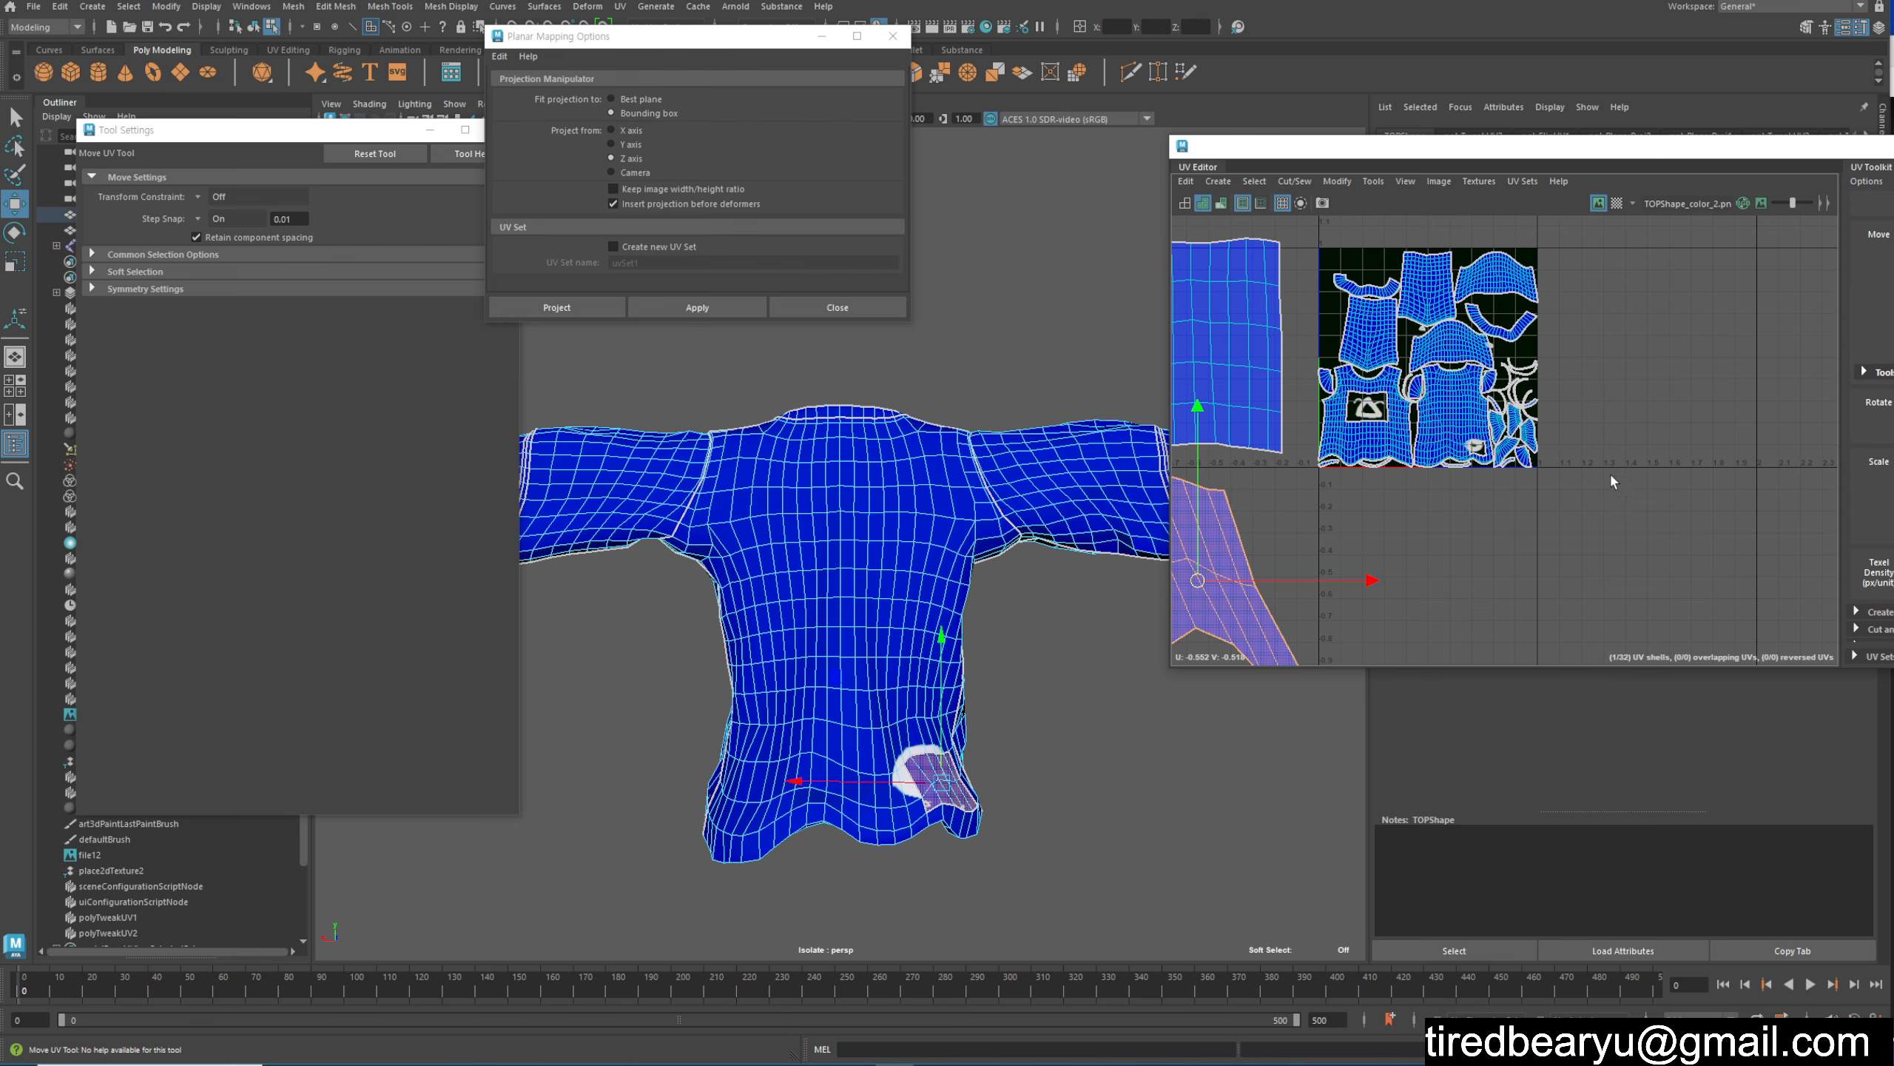
pyautogui.moveTo(1617, 504); pyautogui.dragTo(1320, 216)
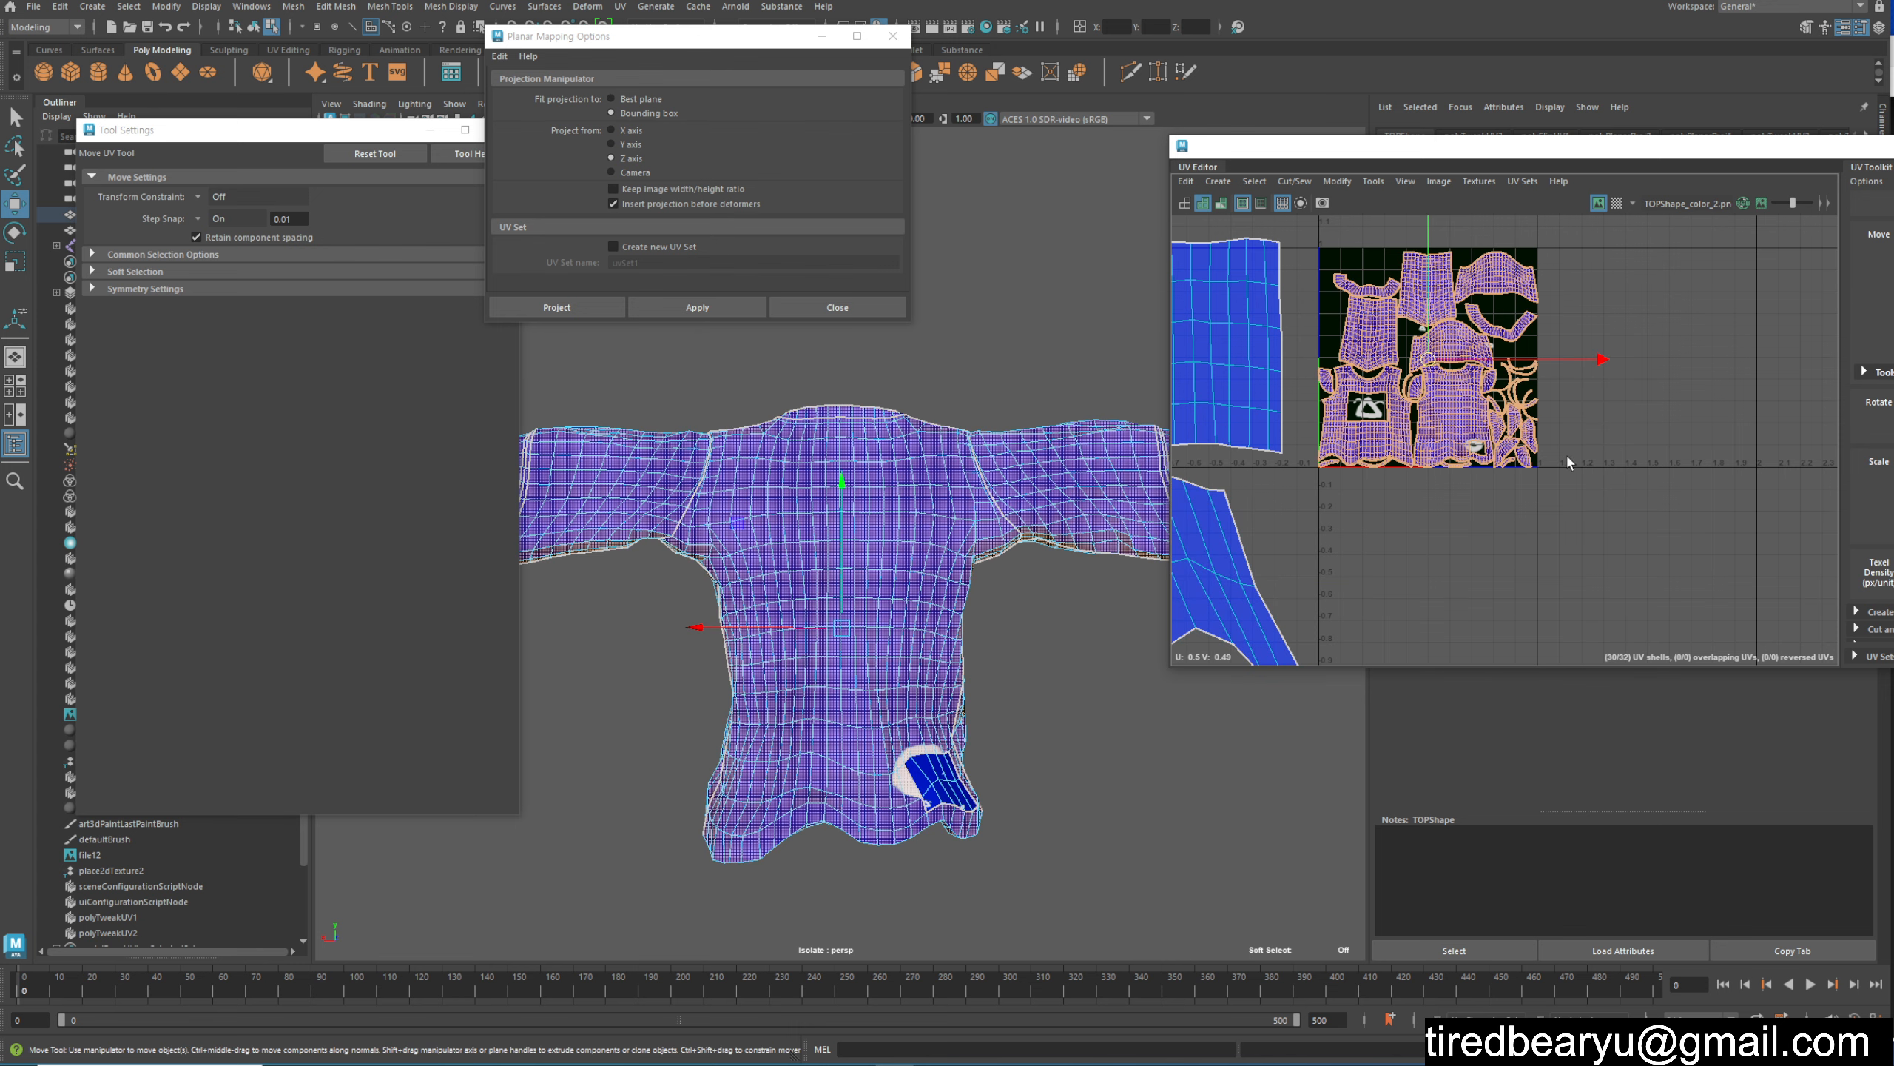
pyautogui.press('r')
pyautogui.moveTo(1725, 379); pyautogui.dragTo(1560, 403, button='middle')
pyautogui.press('w')
pyautogui.moveTo(1429, 359); pyautogui.dragTo(1333, 262)
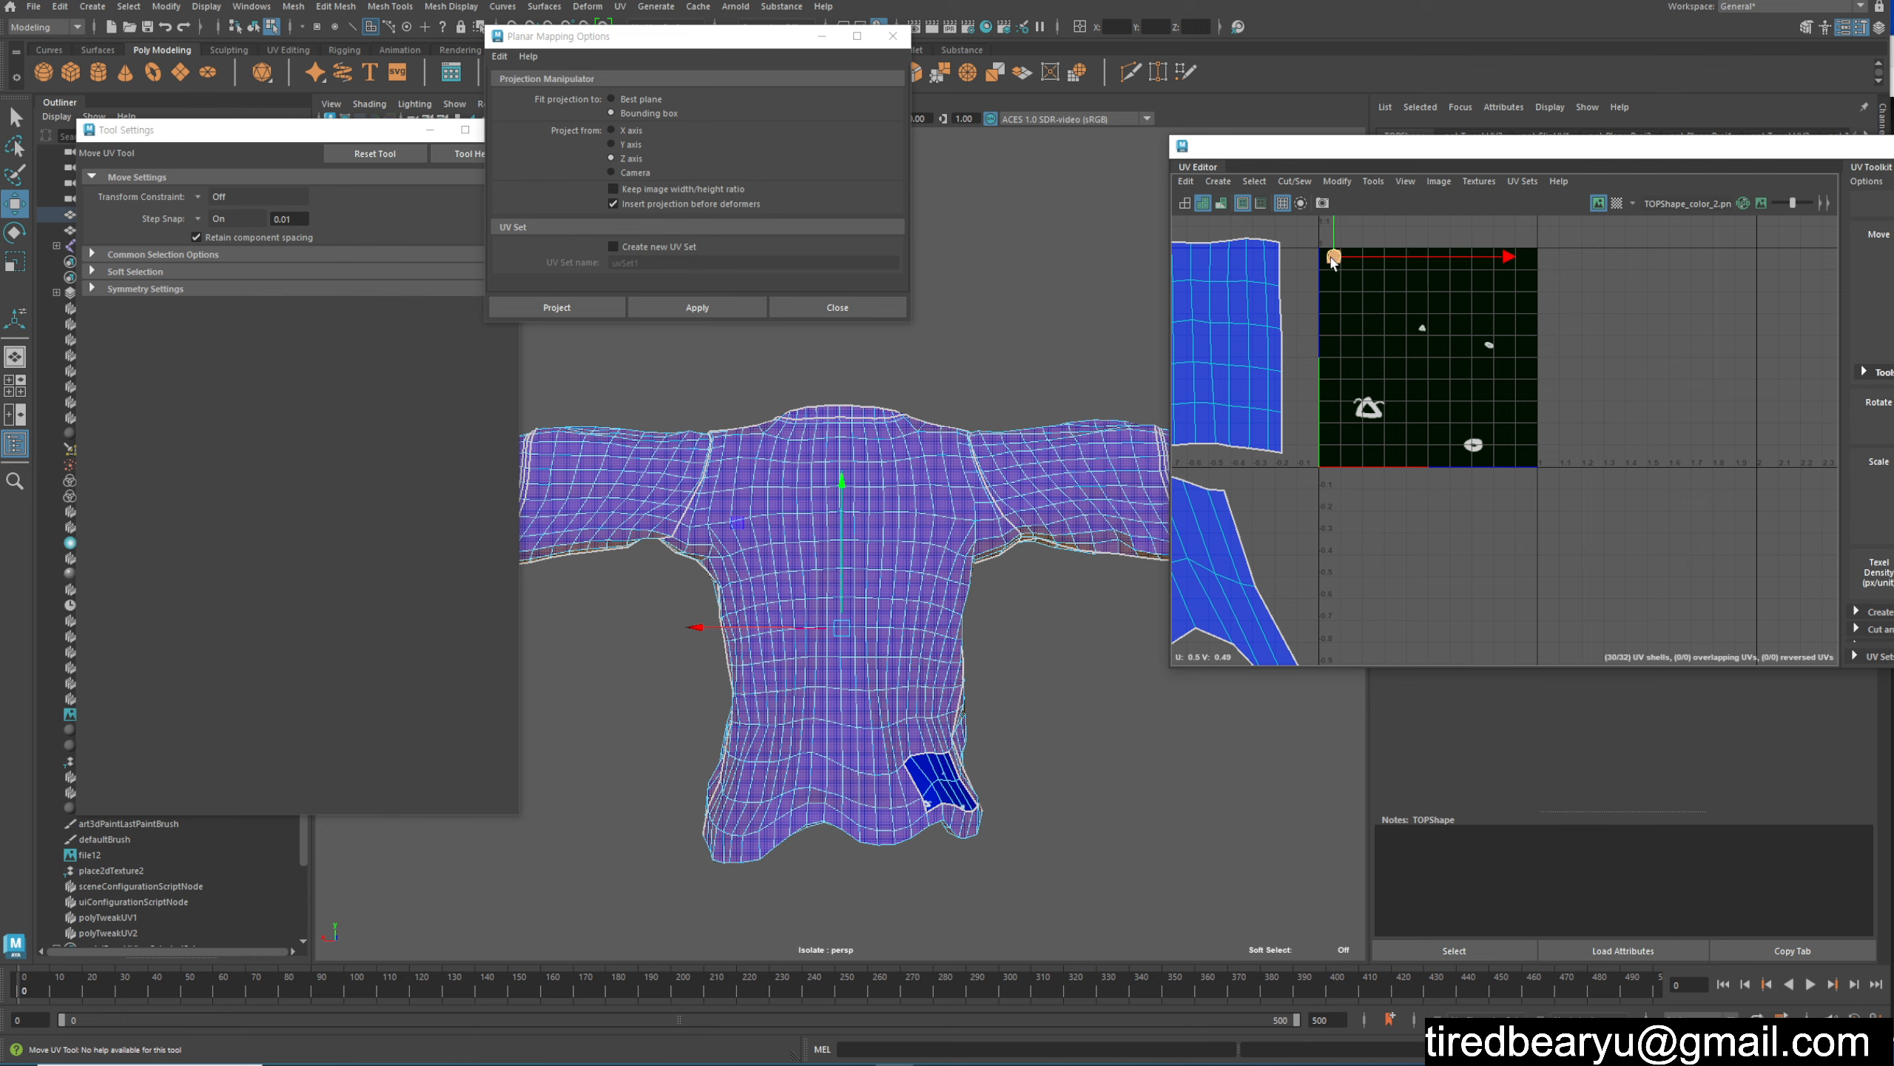
# Step: Select the UV shells of both long inner sleeves and move them away from the other shells in the shrunken cluster
pyautogui.scroll(10, 1311, 239)
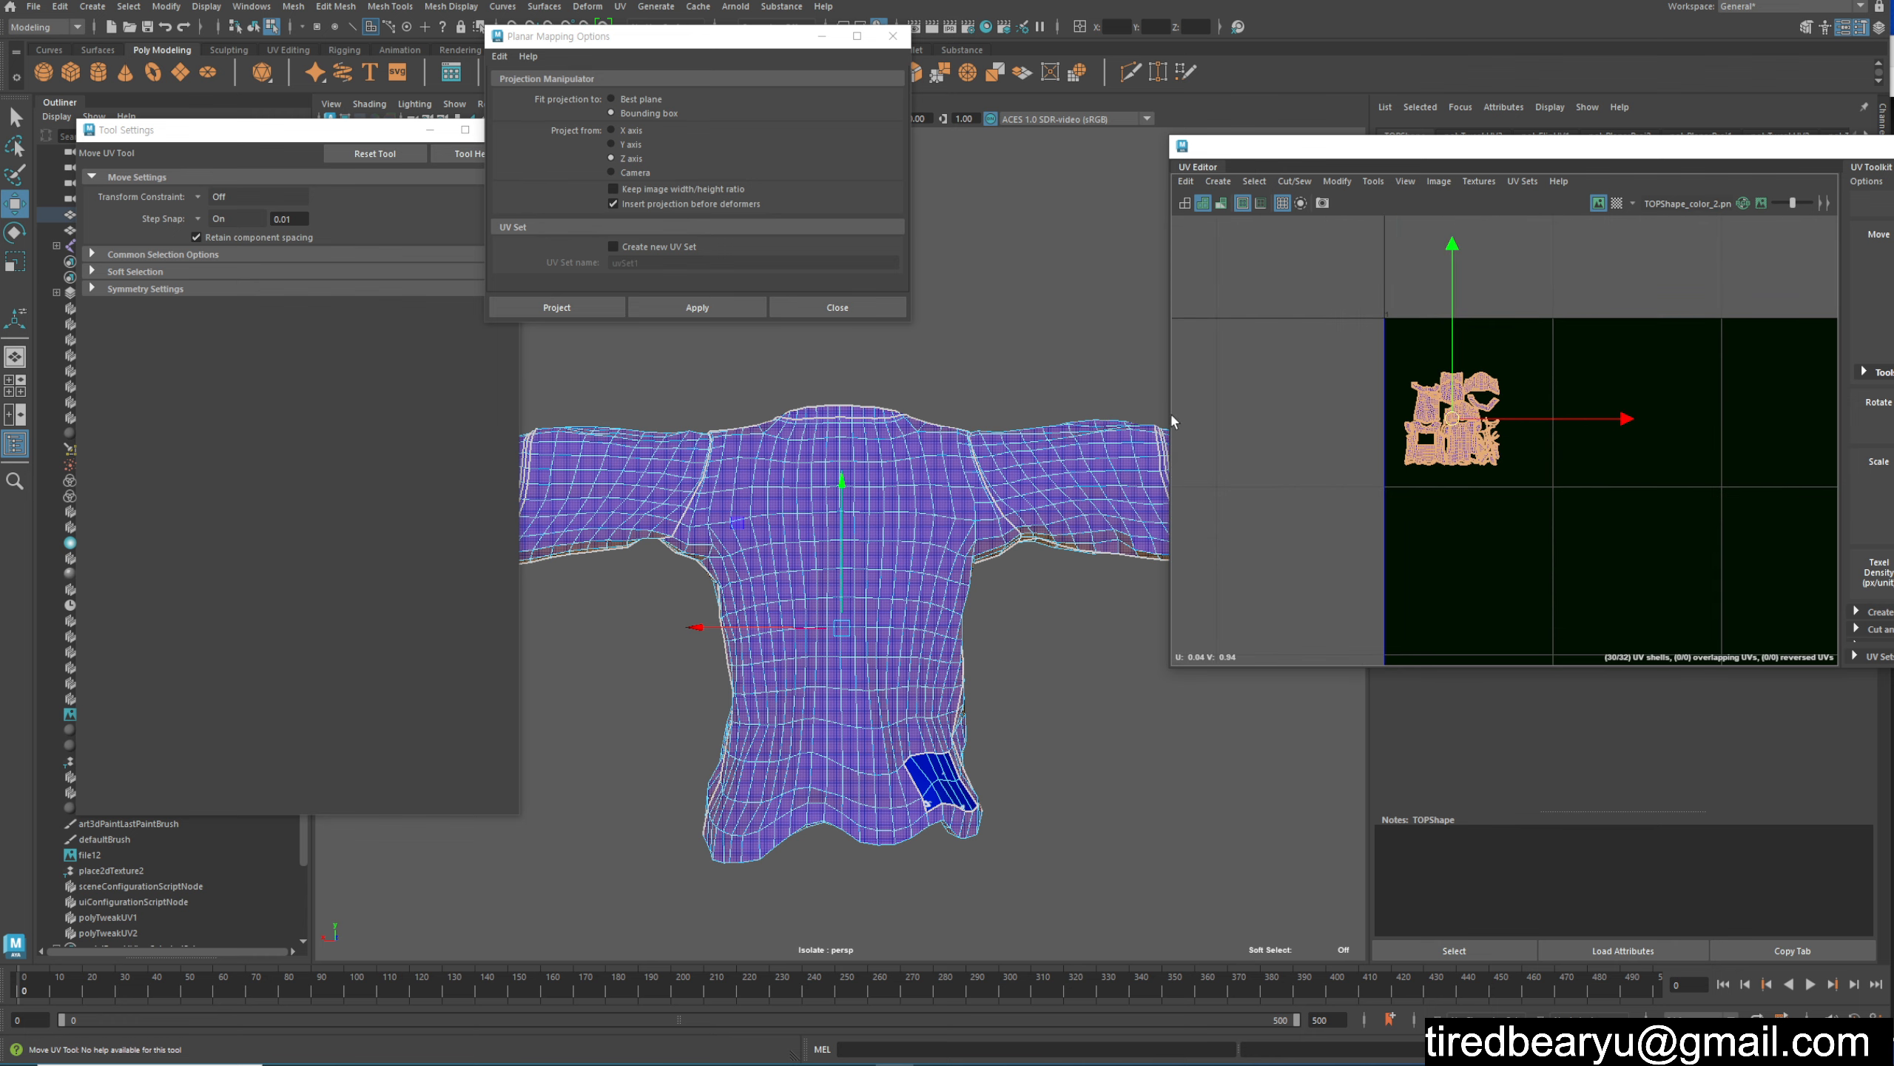
pyautogui.keyDown('alt'); pyautogui.moveTo(1046, 444); pyautogui.dragTo(947, 449); pyautogui.keyUp('alt')
pyautogui.keyDown('alt'); pyautogui.moveTo(970, 450); pyautogui.dragTo(795, 456, button='middle'); pyautogui.keyUp('alt')
pyautogui.keyDown('alt'); pyautogui.moveTo(798, 457); pyautogui.dragTo(854, 449); pyautogui.keyUp('alt')
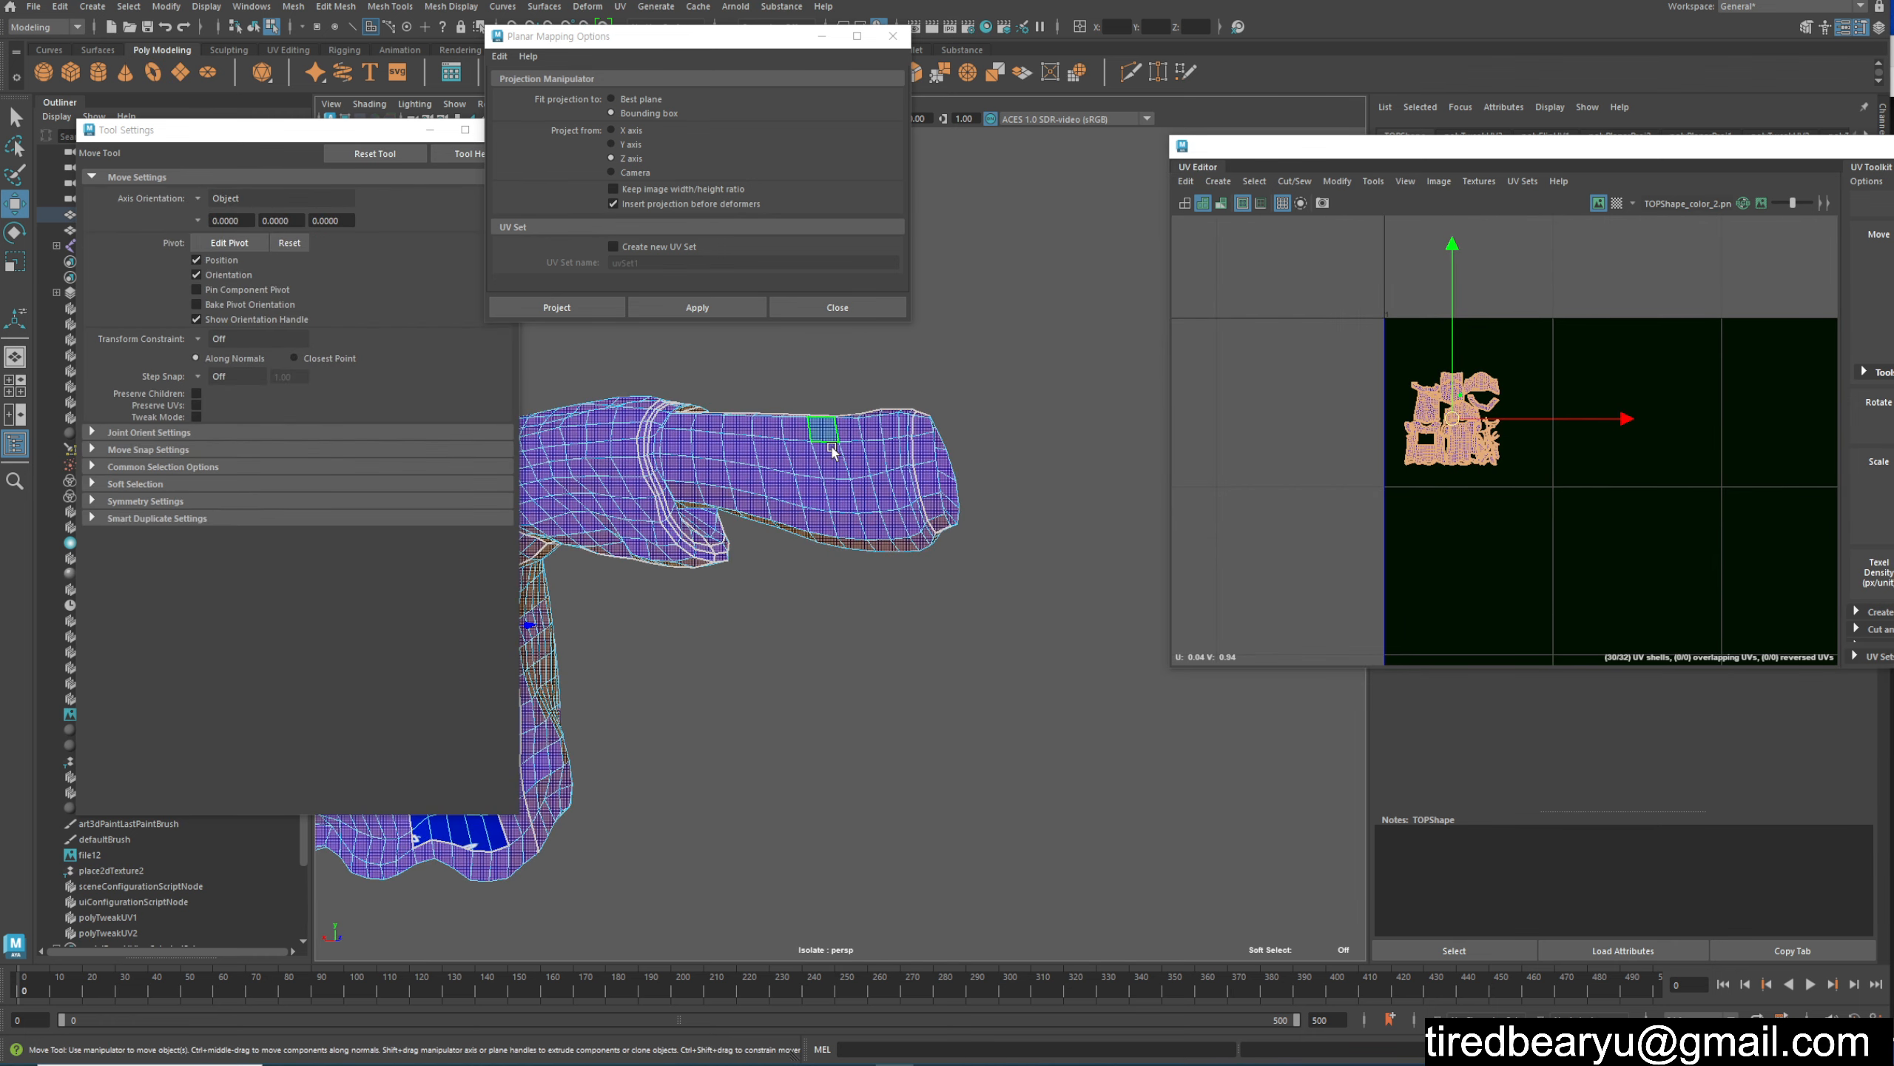
pyautogui.doubleClick(836, 457)
pyautogui.press('q')
pyautogui.keyDown('alt'); pyautogui.moveTo(891, 481); pyautogui.dragTo(1052, 558, button='middle'); pyautogui.keyUp('alt')
pyautogui.keyDown('alt'); pyautogui.moveTo(1052, 558); pyautogui.dragTo(1204, 545); pyautogui.keyUp('alt')
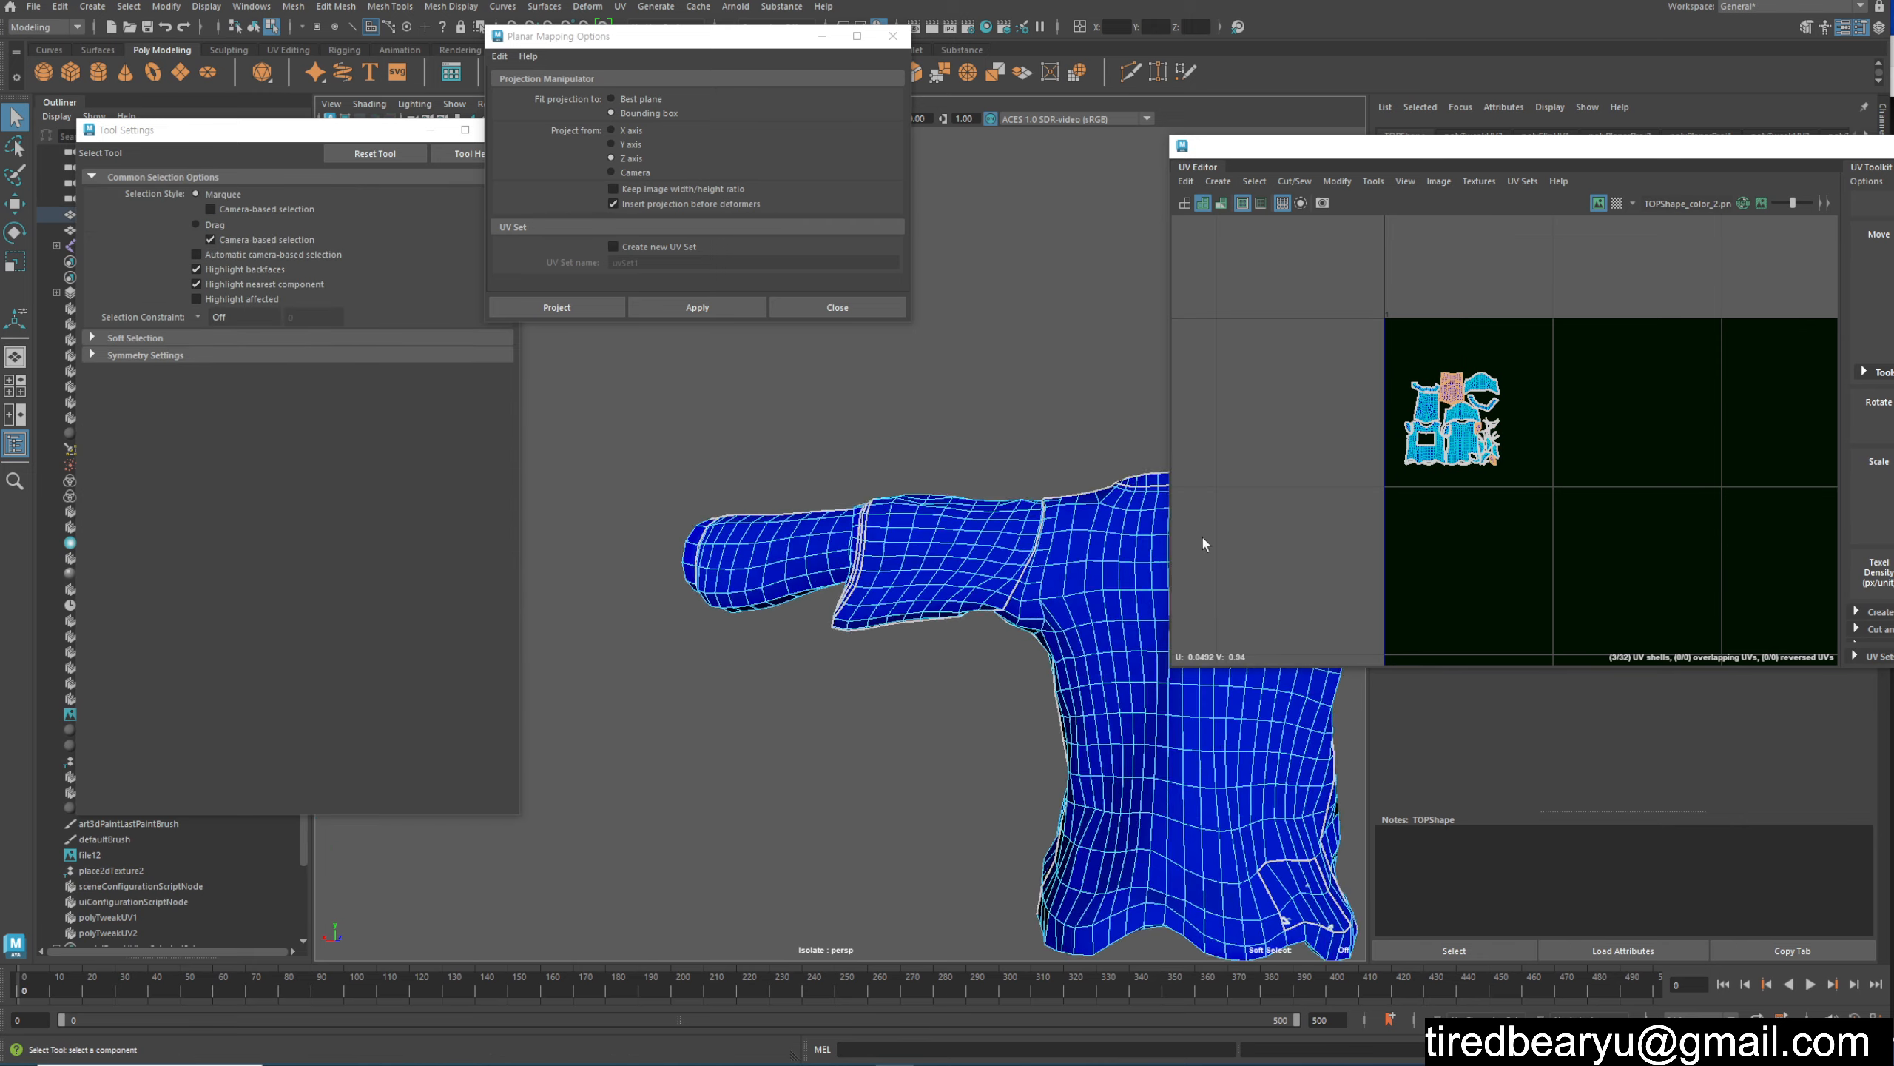
pyautogui.keyDown('alt'); pyautogui.moveTo(770, 532); pyautogui.dragTo(862, 534, button='middle'); pyautogui.keyUp('alt')
pyautogui.keyDown('shift'); pyautogui.doubleClick(862, 536); pyautogui.keyUp('shift')
pyautogui.keyDown('alt'); pyautogui.moveTo(798, 554); pyautogui.dragTo(753, 543); pyautogui.keyUp('alt')
pyautogui.keyDown('alt'); pyautogui.moveTo(753, 544); pyautogui.dragTo(600, 560, button='middle'); pyautogui.keyUp('alt')
pyautogui.scroll(4, 1541, 361)
pyautogui.scroll(1, 1528, 399)
pyautogui.keyDown('alt'); pyautogui.moveTo(1472, 441); pyautogui.dragTo(1362, 376, button='middle'); pyautogui.keyUp('alt')
pyautogui.scroll(4, 1521, 407)
pyautogui.scroll(-3, 1689, 401)
pyautogui.scroll(-1, 1611, 354)
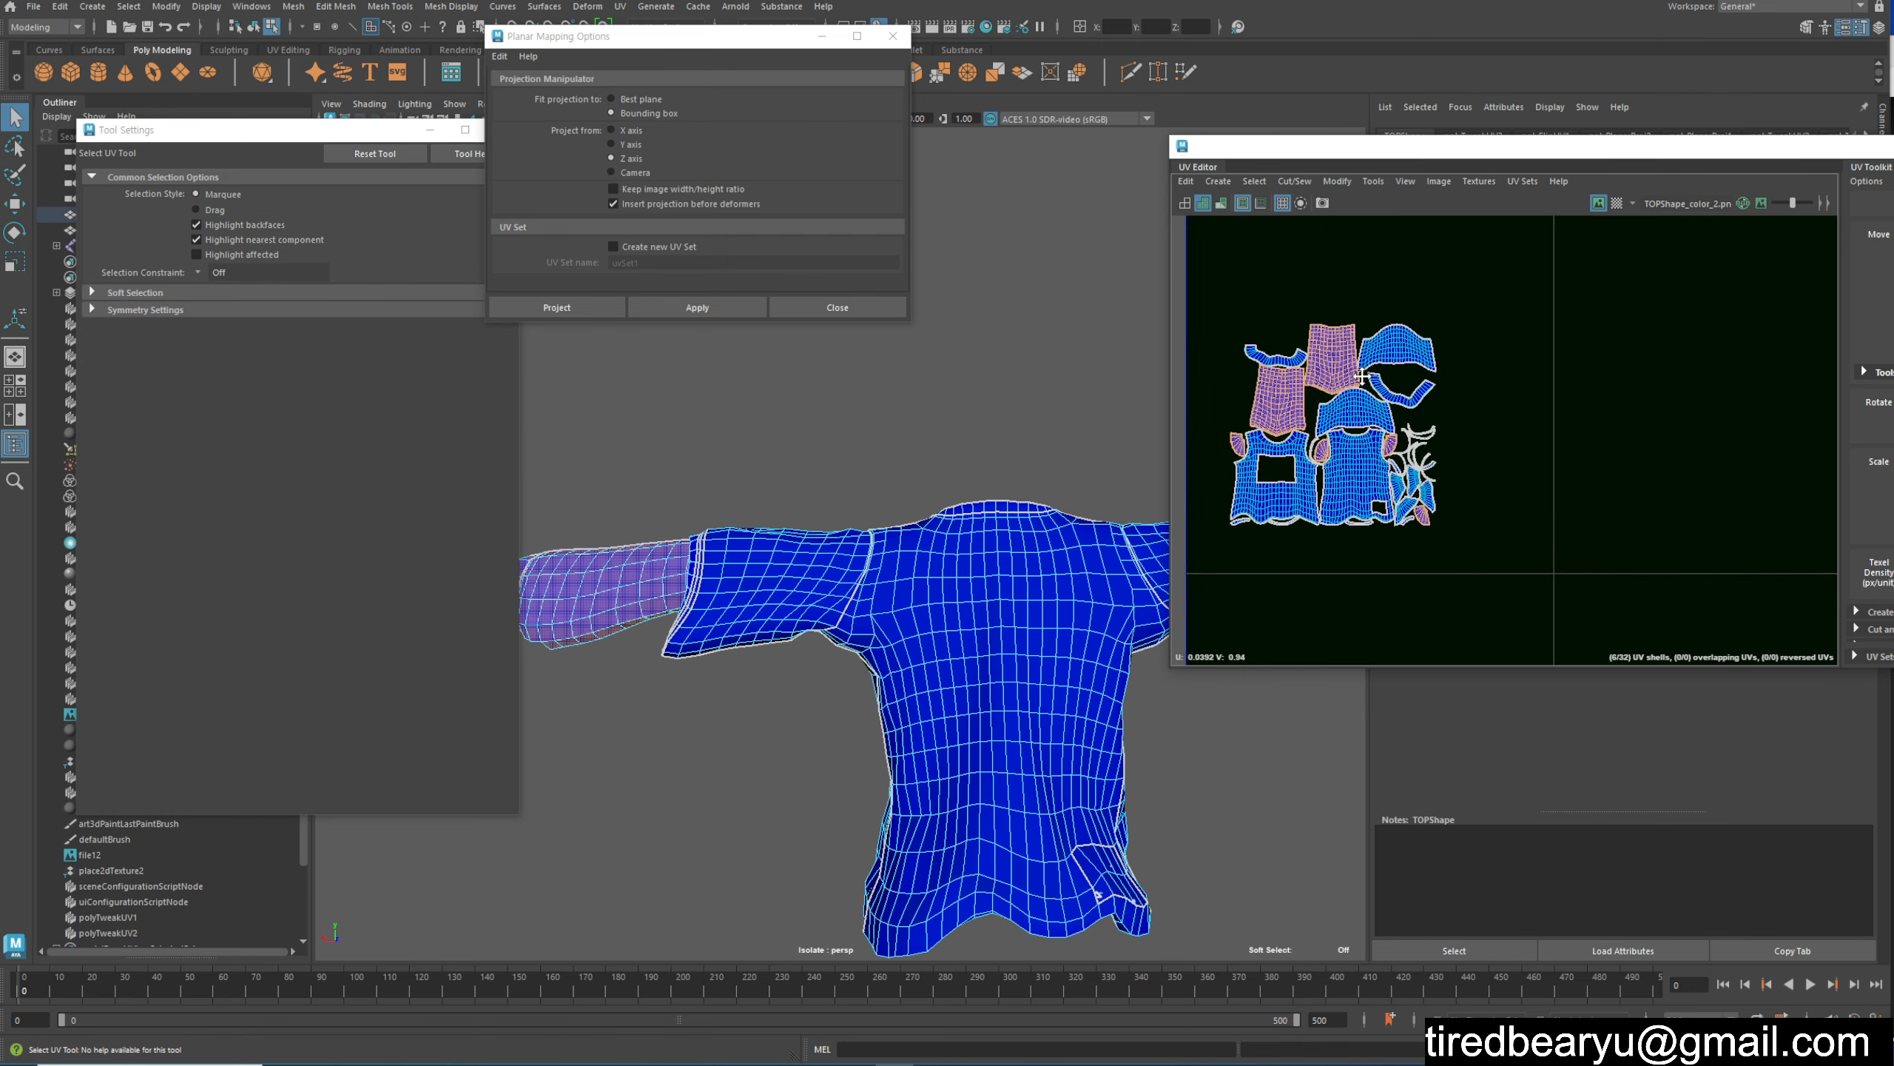
pyautogui.scroll(-3, 1362, 376)
pyautogui.press('w')
pyautogui.moveTo(1537, 428); pyautogui.dragTo(1687, 411)
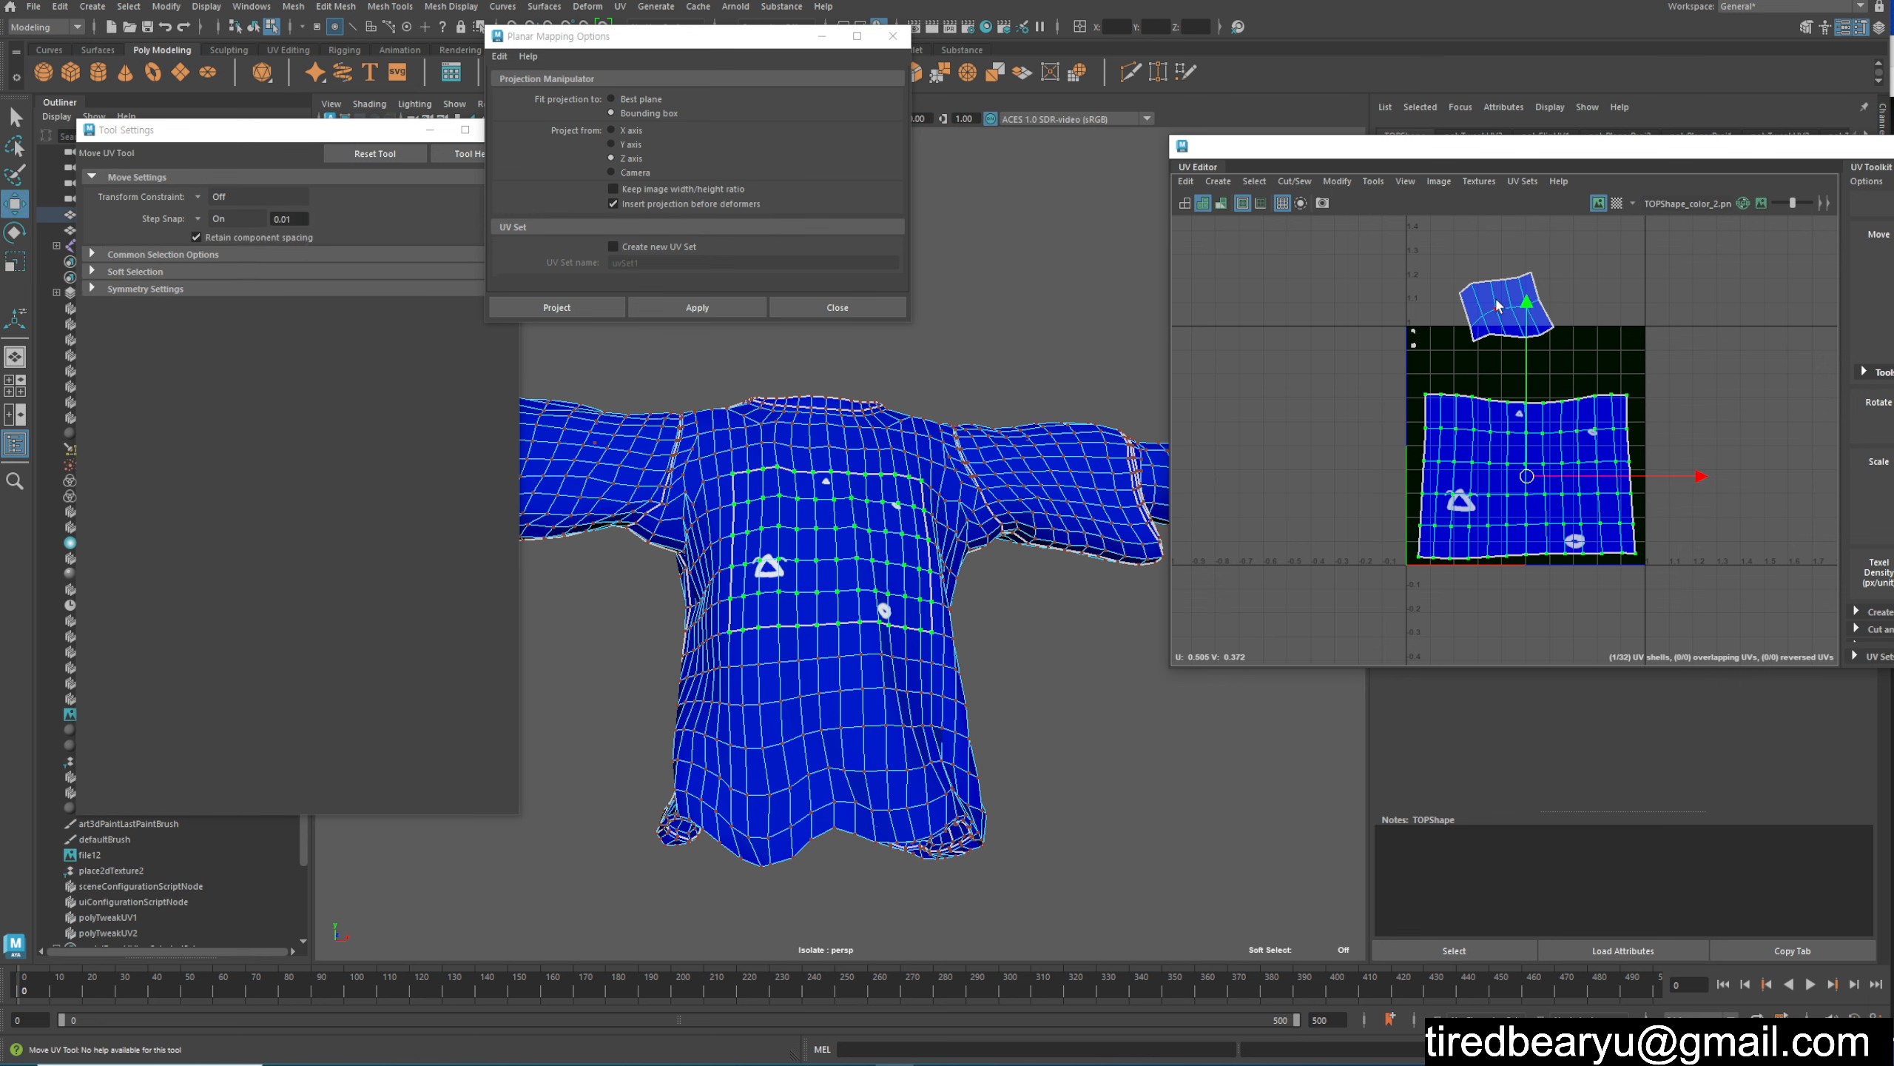
# Step: Move the small hem shell down into the UV tile, above the chest shell
pyautogui.click(1498, 306)
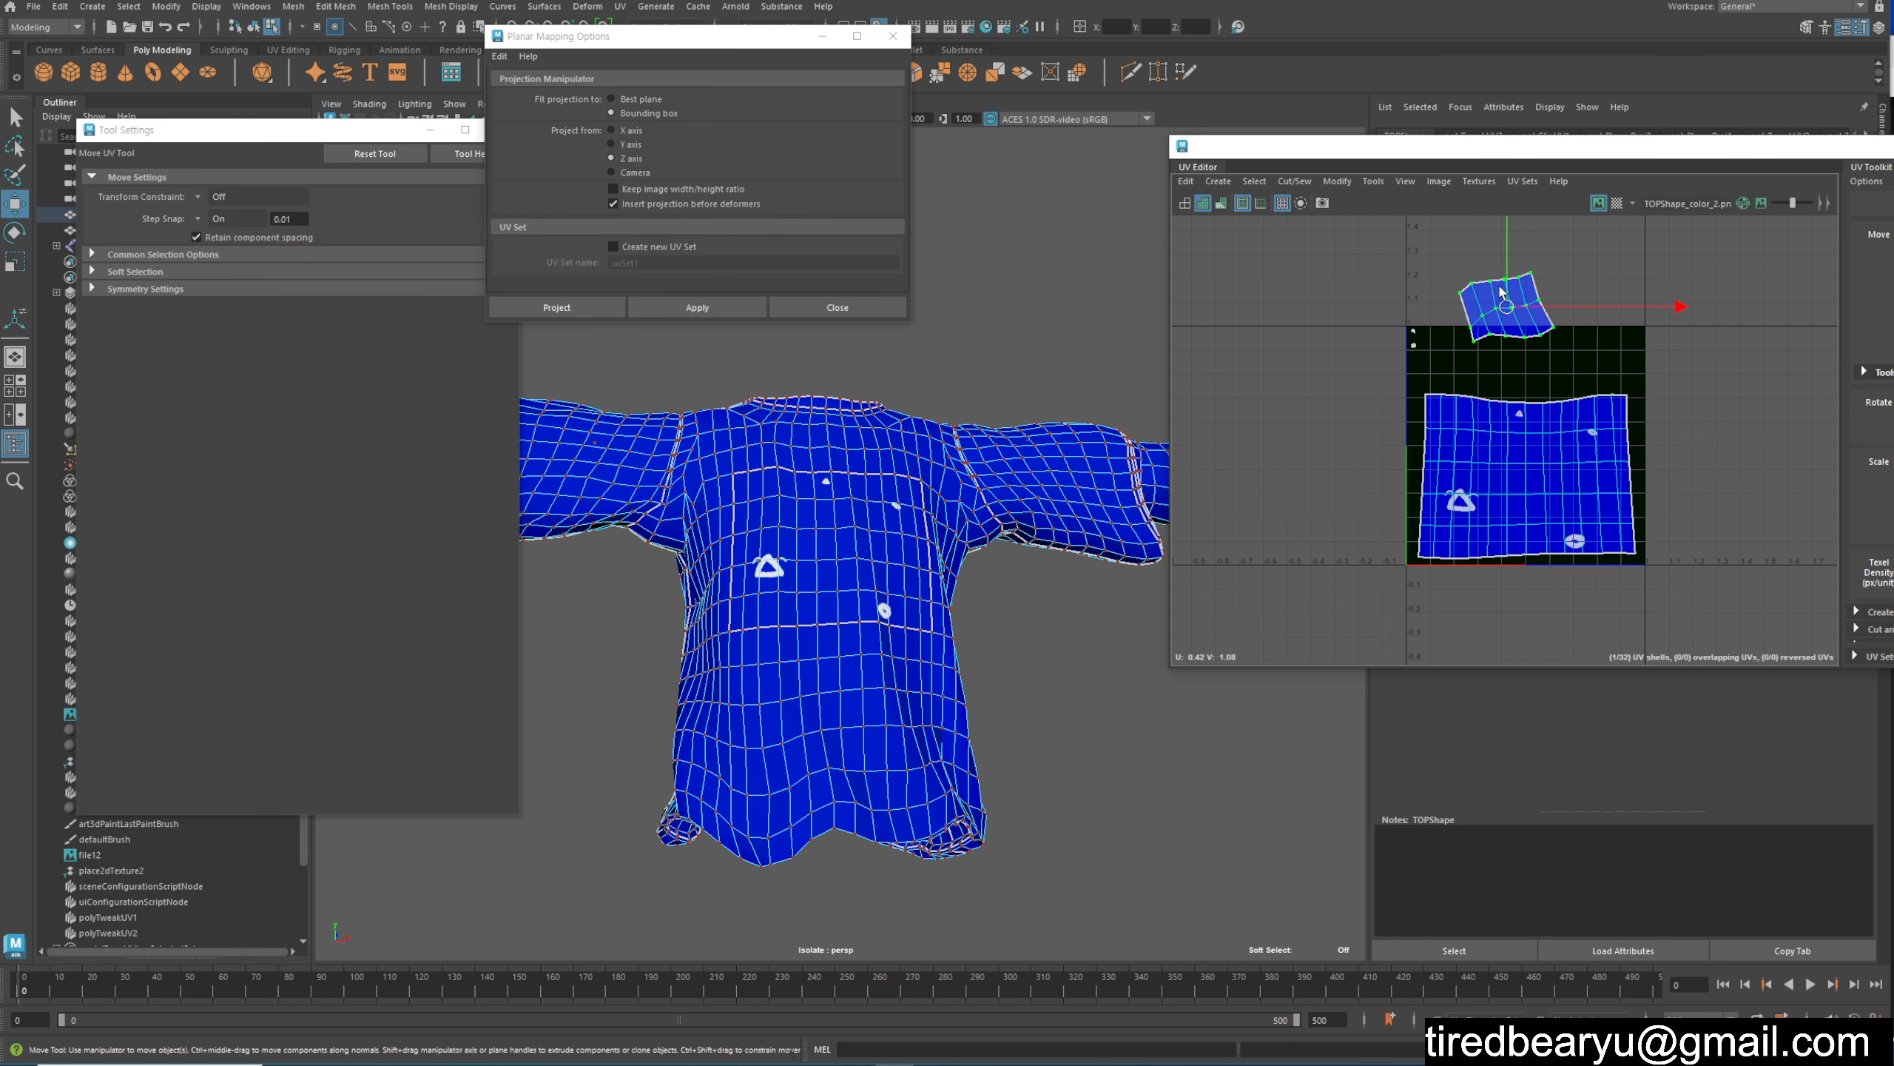
pyautogui.moveTo(1503, 301); pyautogui.dragTo(1492, 330)
pyautogui.moveTo(1567, 416); pyautogui.dragTo(1565, 437)
pyautogui.keyDown('alt'); pyautogui.moveTo(1565, 437); pyautogui.dragTo(1466, 399, button='middle'); pyautogui.keyUp('alt')
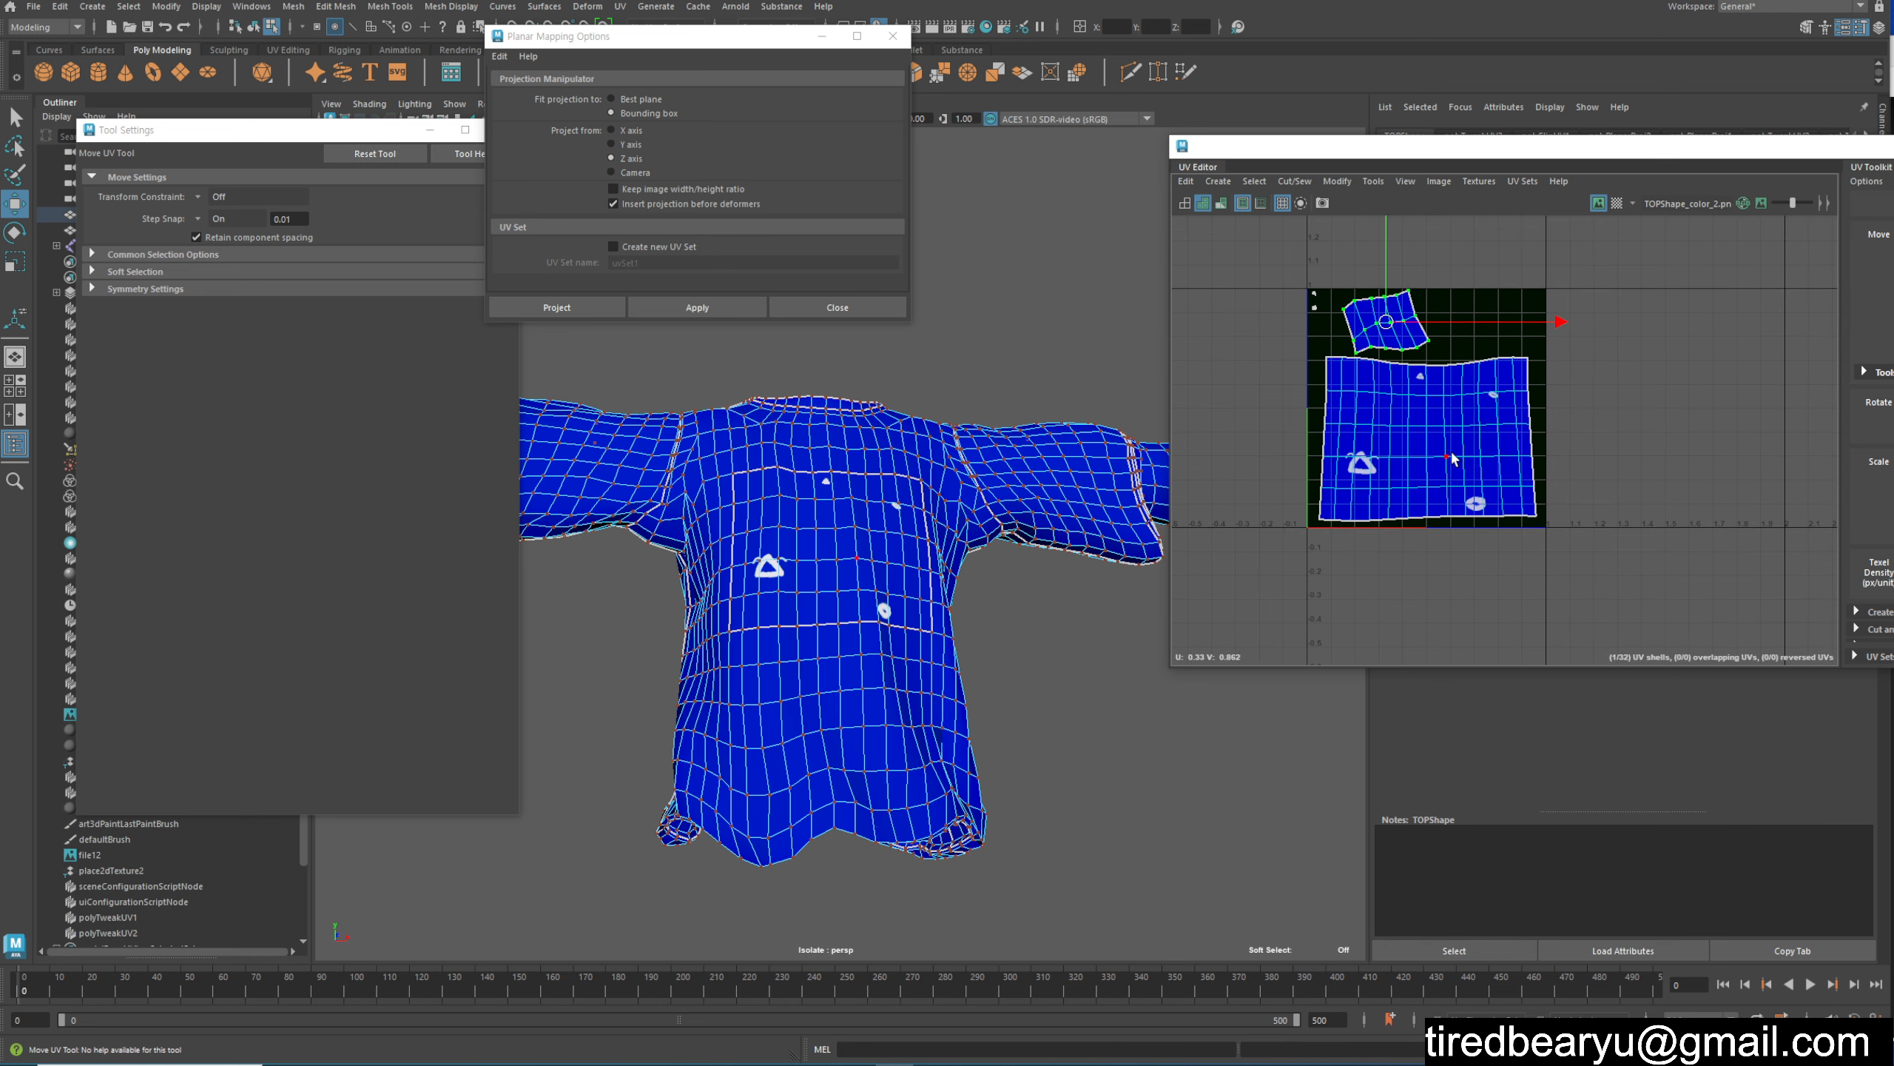
# Step: Read the chest shell's texel density at map size 512 and apply it to the hem shell
pyautogui.moveTo(1593, 147); pyautogui.dragTo(1345, 79)
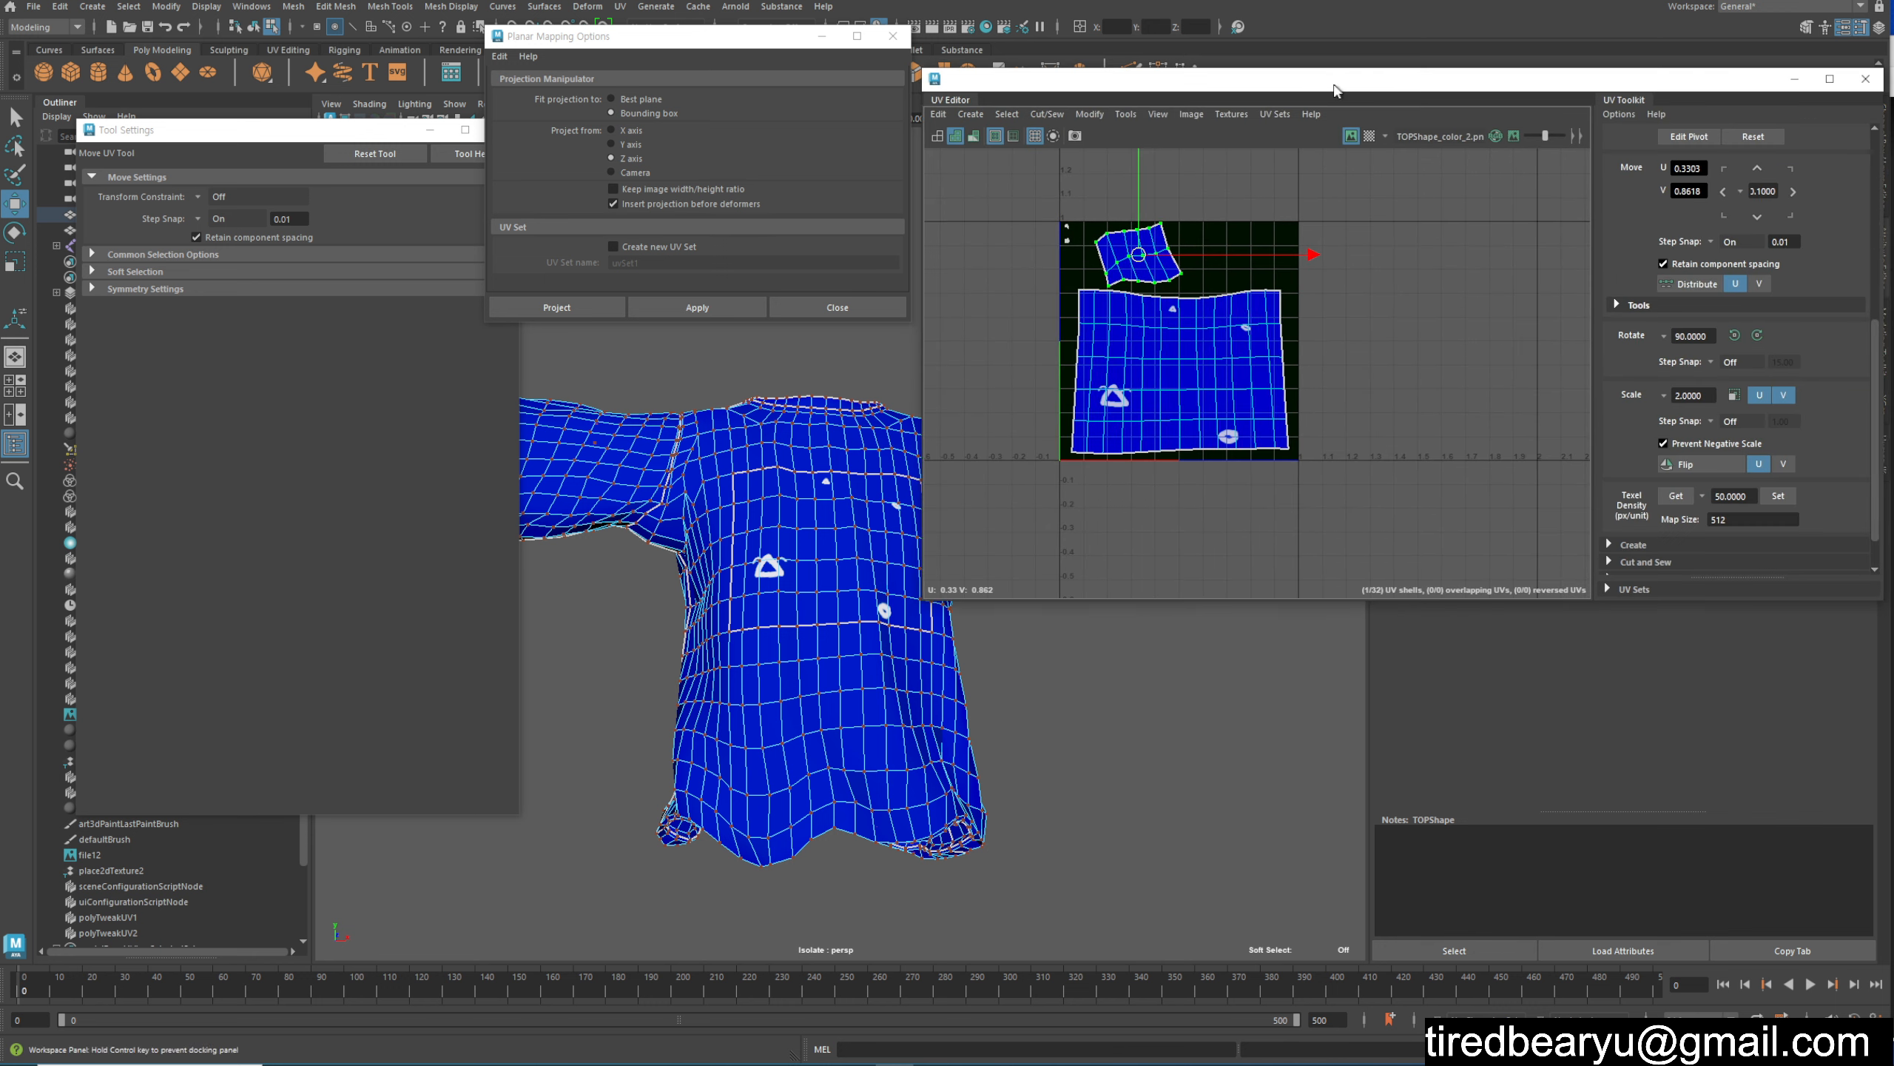
pyautogui.click(1222, 358)
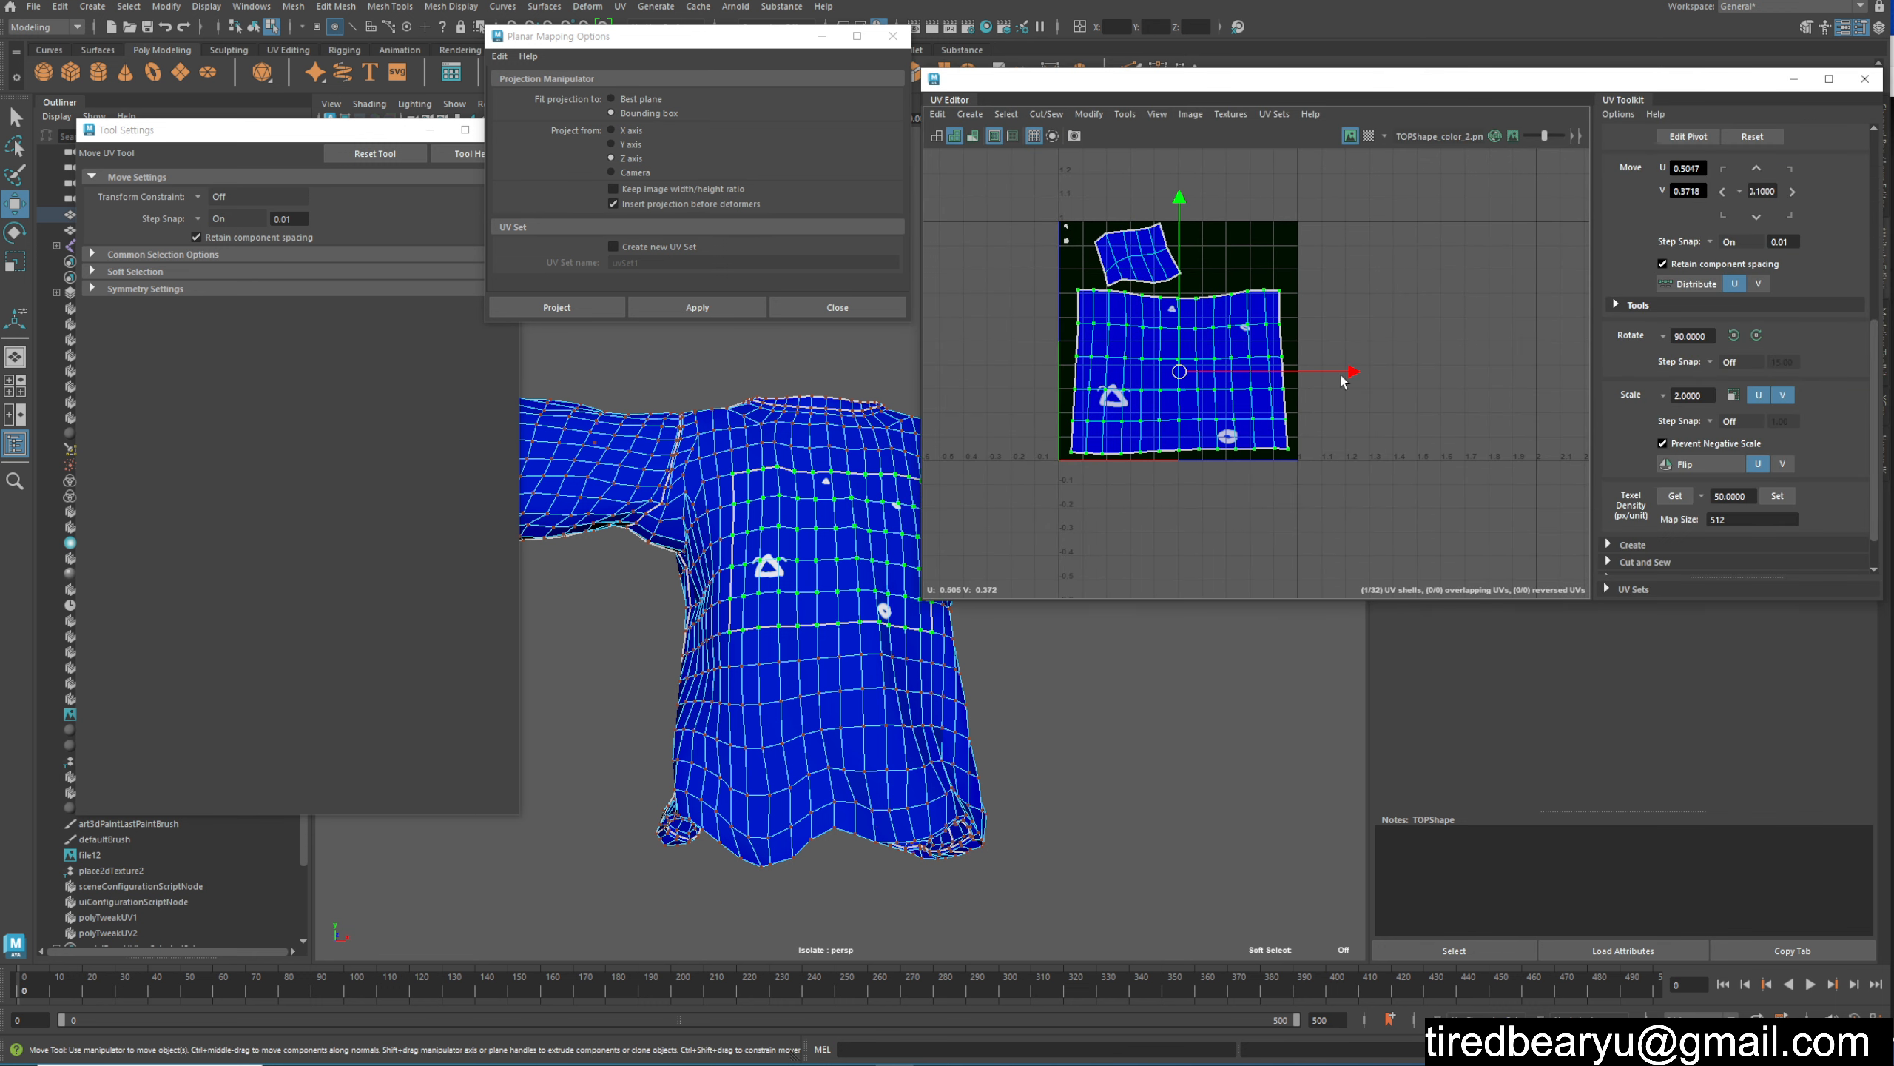
pyautogui.click(1676, 499)
pyautogui.click(1137, 254)
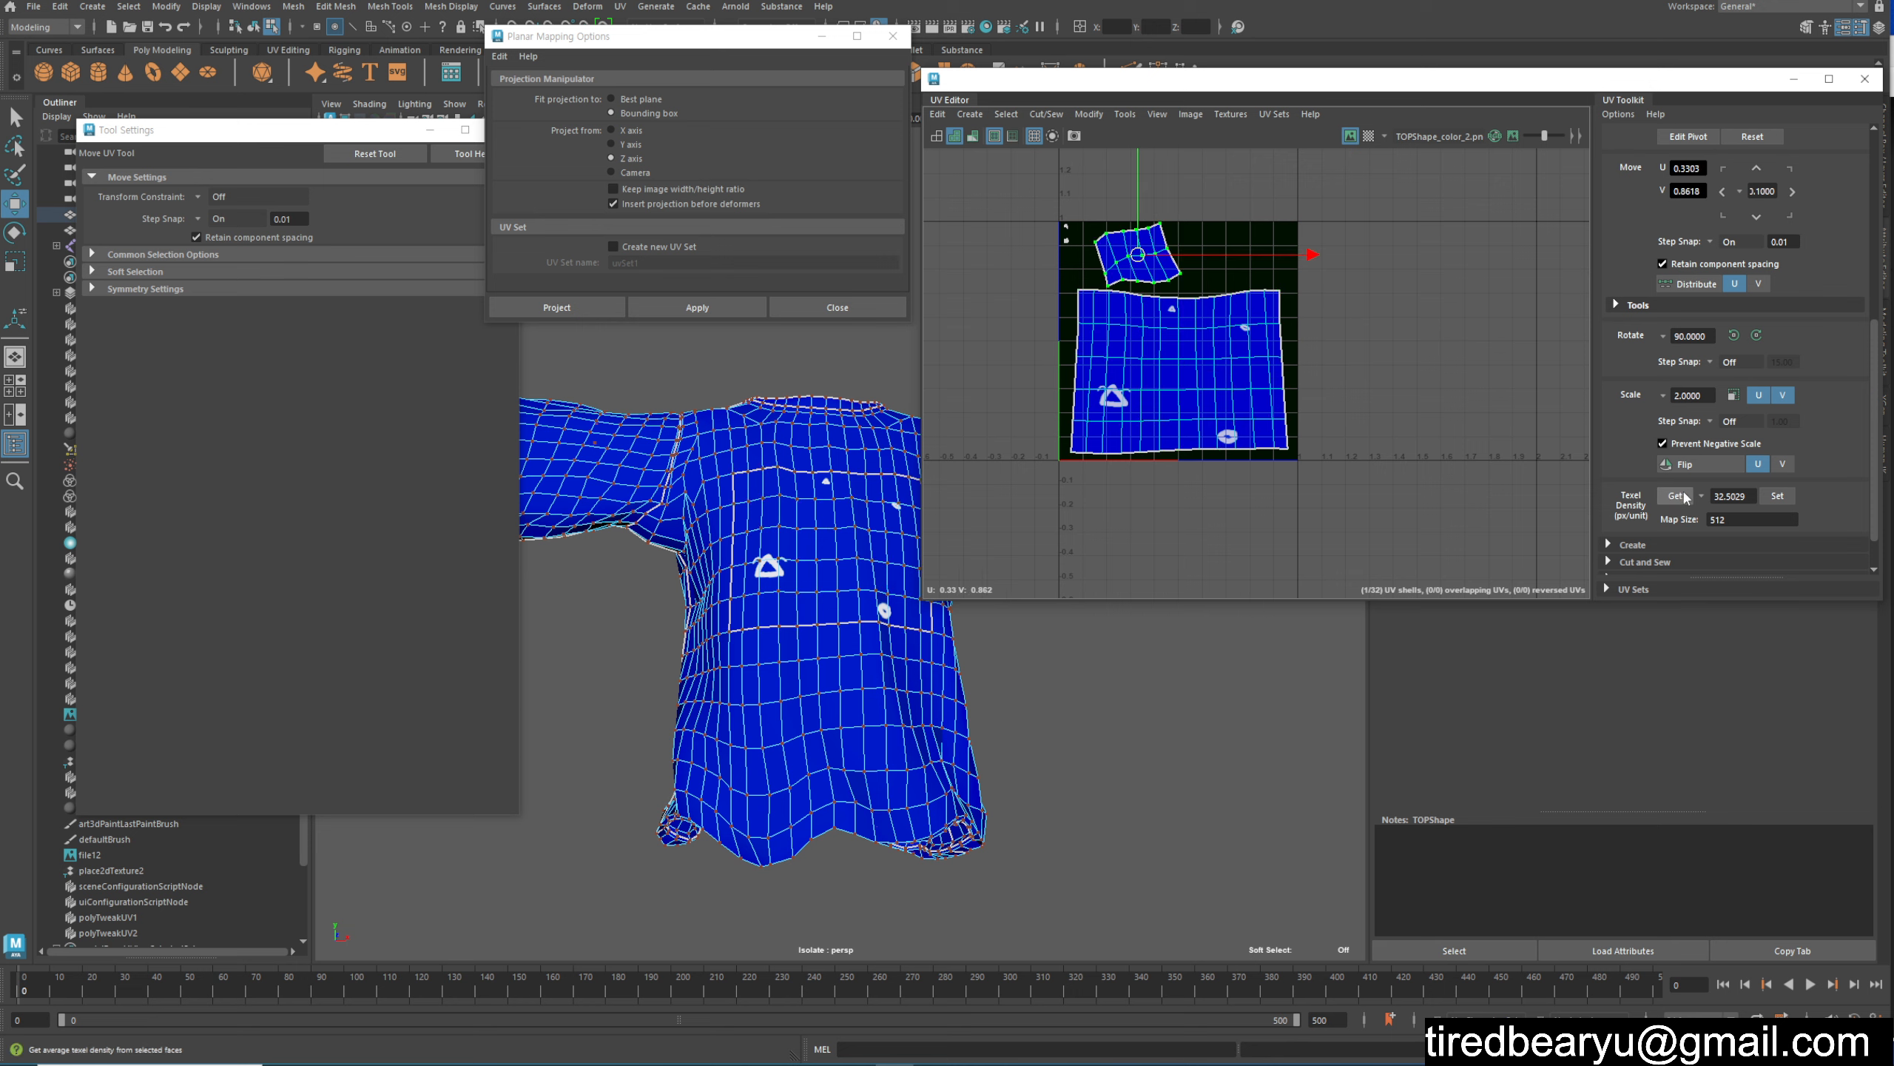
pyautogui.click(1774, 494)
# Step: Rotate the hem shell clockwise until it is roughly upright and fit it inside the tile above the chest shell
pyautogui.press('e')
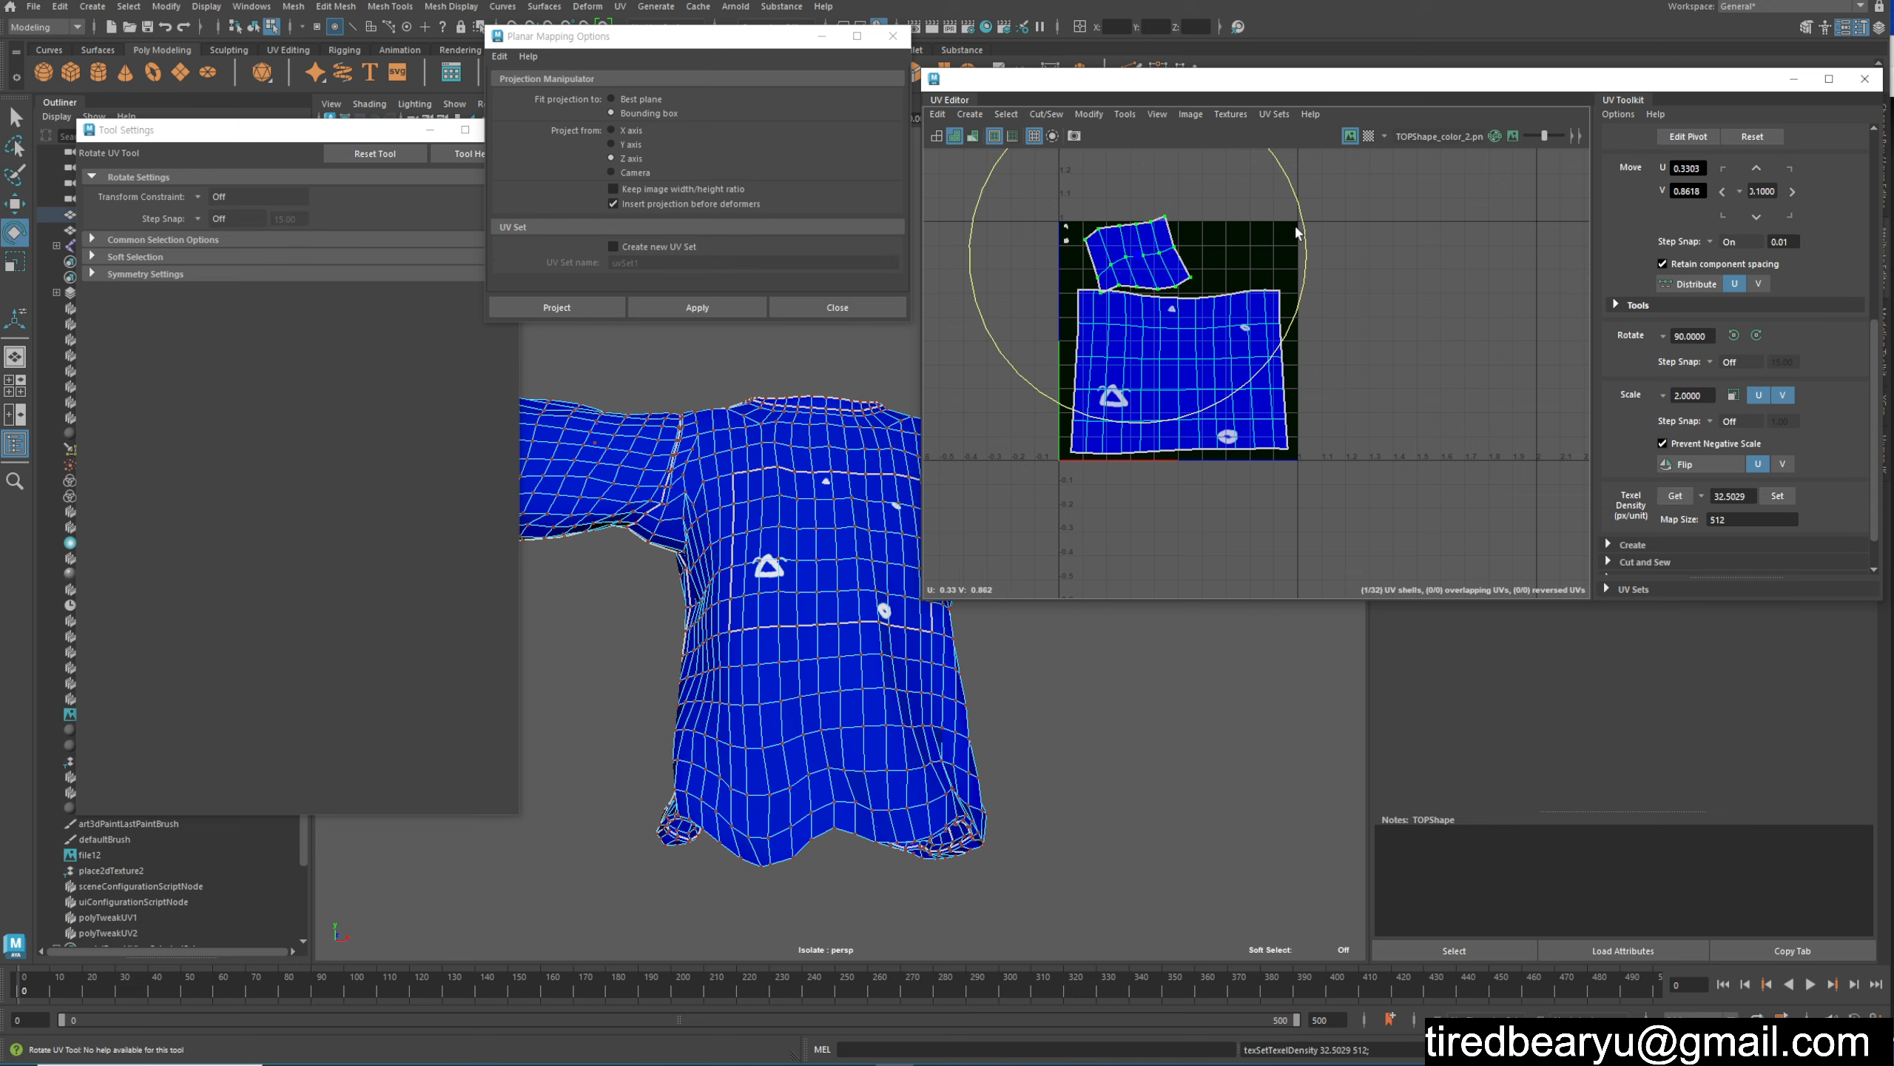
pyautogui.moveTo(1308, 236); pyautogui.dragTo(1311, 297)
pyautogui.press('w')
pyautogui.moveTo(1309, 287); pyautogui.dragTo(1213, 300, button='middle')
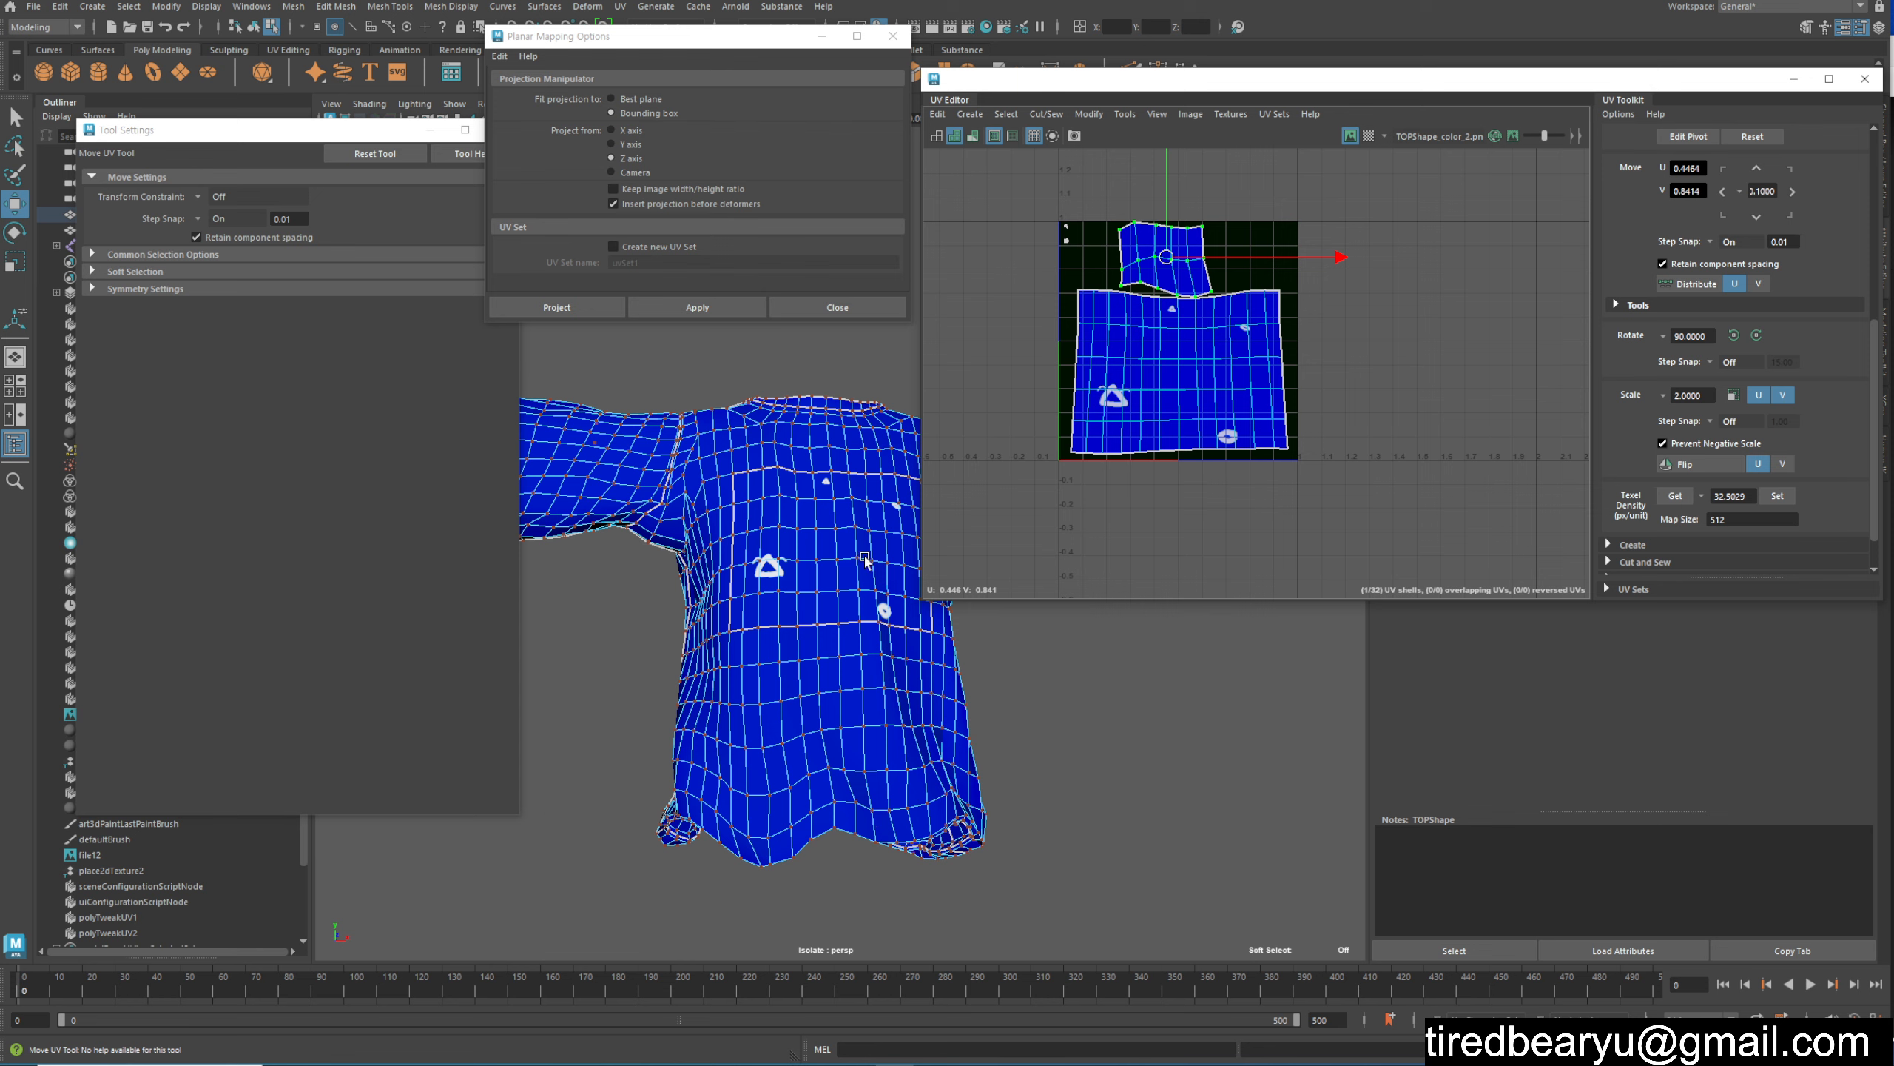
# Step: Return the shirt to object mode and assign a new Lambert material to it
pyautogui.keyDown('alt'); pyautogui.moveTo(806, 607); pyautogui.dragTo(825, 711); pyautogui.keyUp('alt')
pyautogui.keyDown('alt'); pyautogui.moveTo(824, 712); pyautogui.dragTo(776, 690, button='middle'); pyautogui.keyUp('alt')
pyautogui.moveTo(742, 525); pyautogui.dragTo(811, 505, button='right')
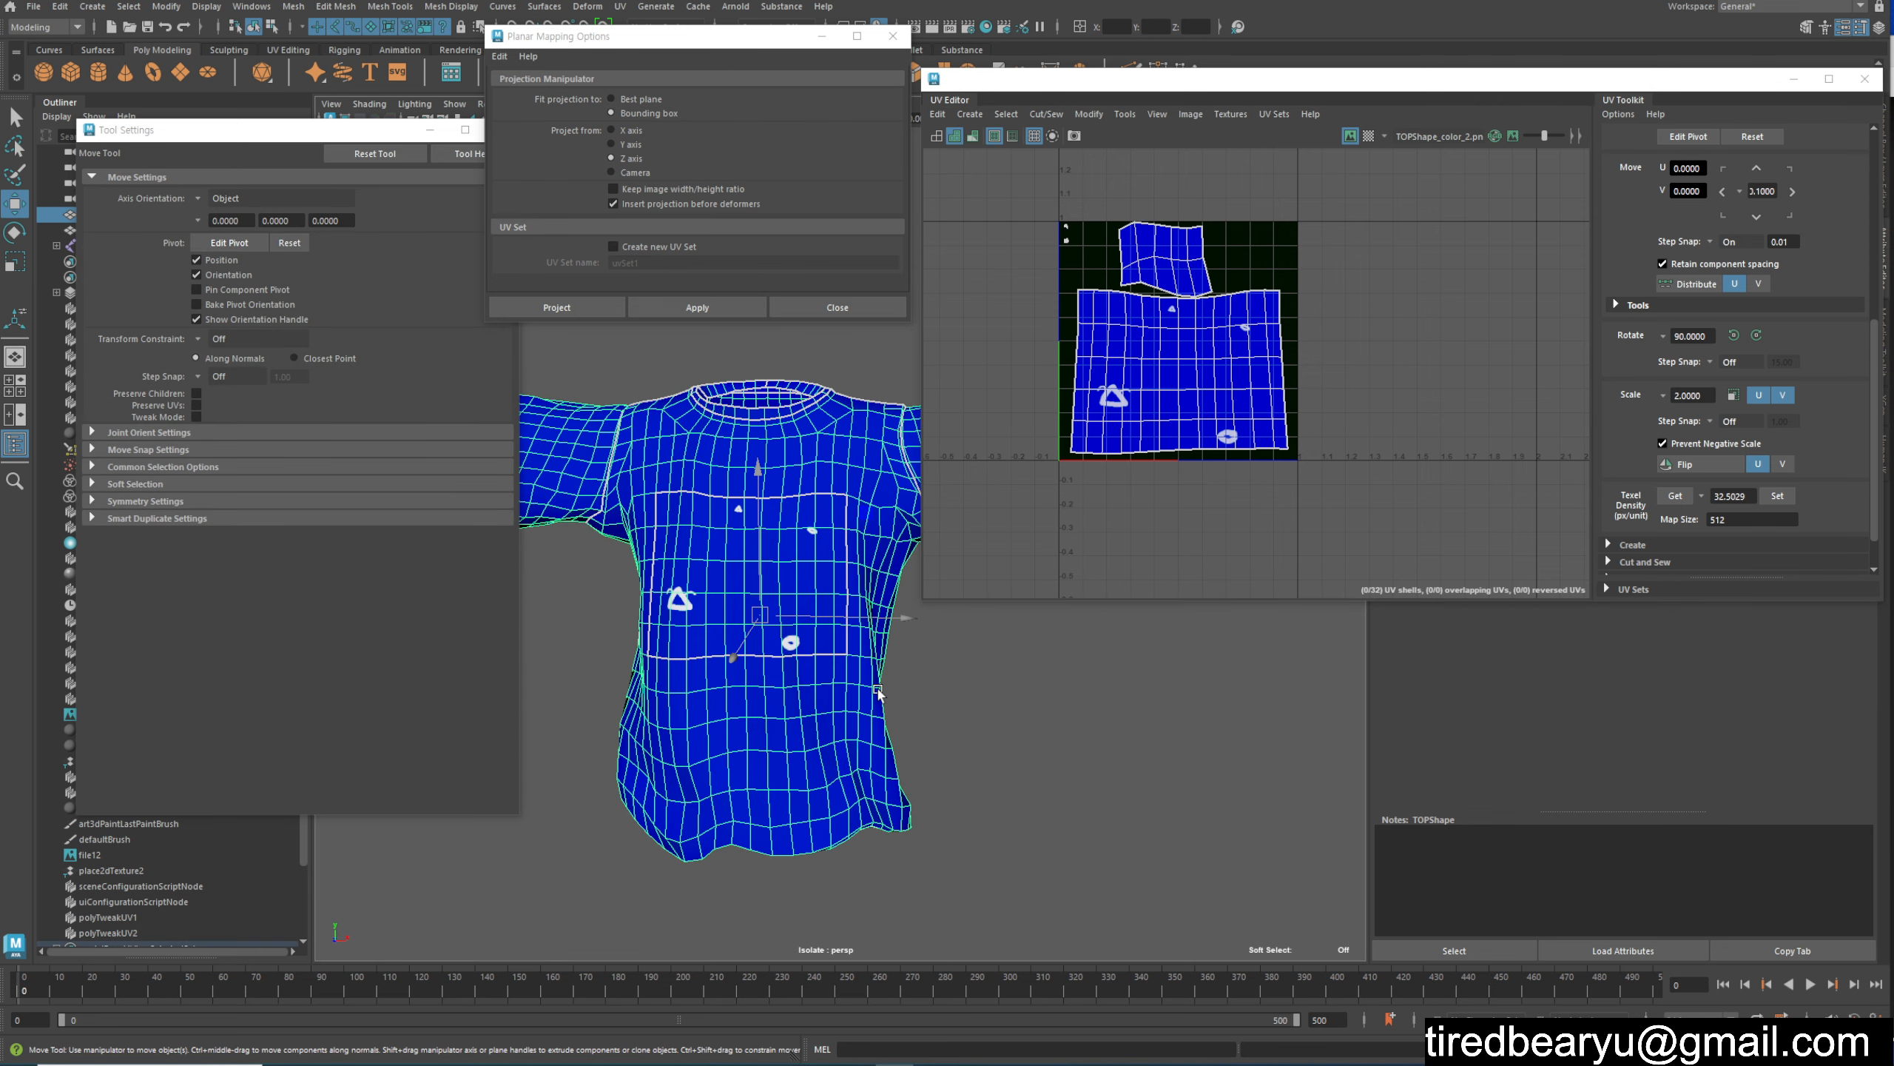
pyautogui.keyDown('alt'); pyautogui.moveTo(1015, 733); pyautogui.dragTo(955, 706, button='middle'); pyautogui.keyUp('alt')
pyautogui.moveTo(840, 445); pyautogui.dragTo(965, 856, button='right')
pyautogui.keyDown('alt'); pyautogui.moveTo(1039, 784); pyautogui.dragTo(1062, 738); pyautogui.keyUp('alt')
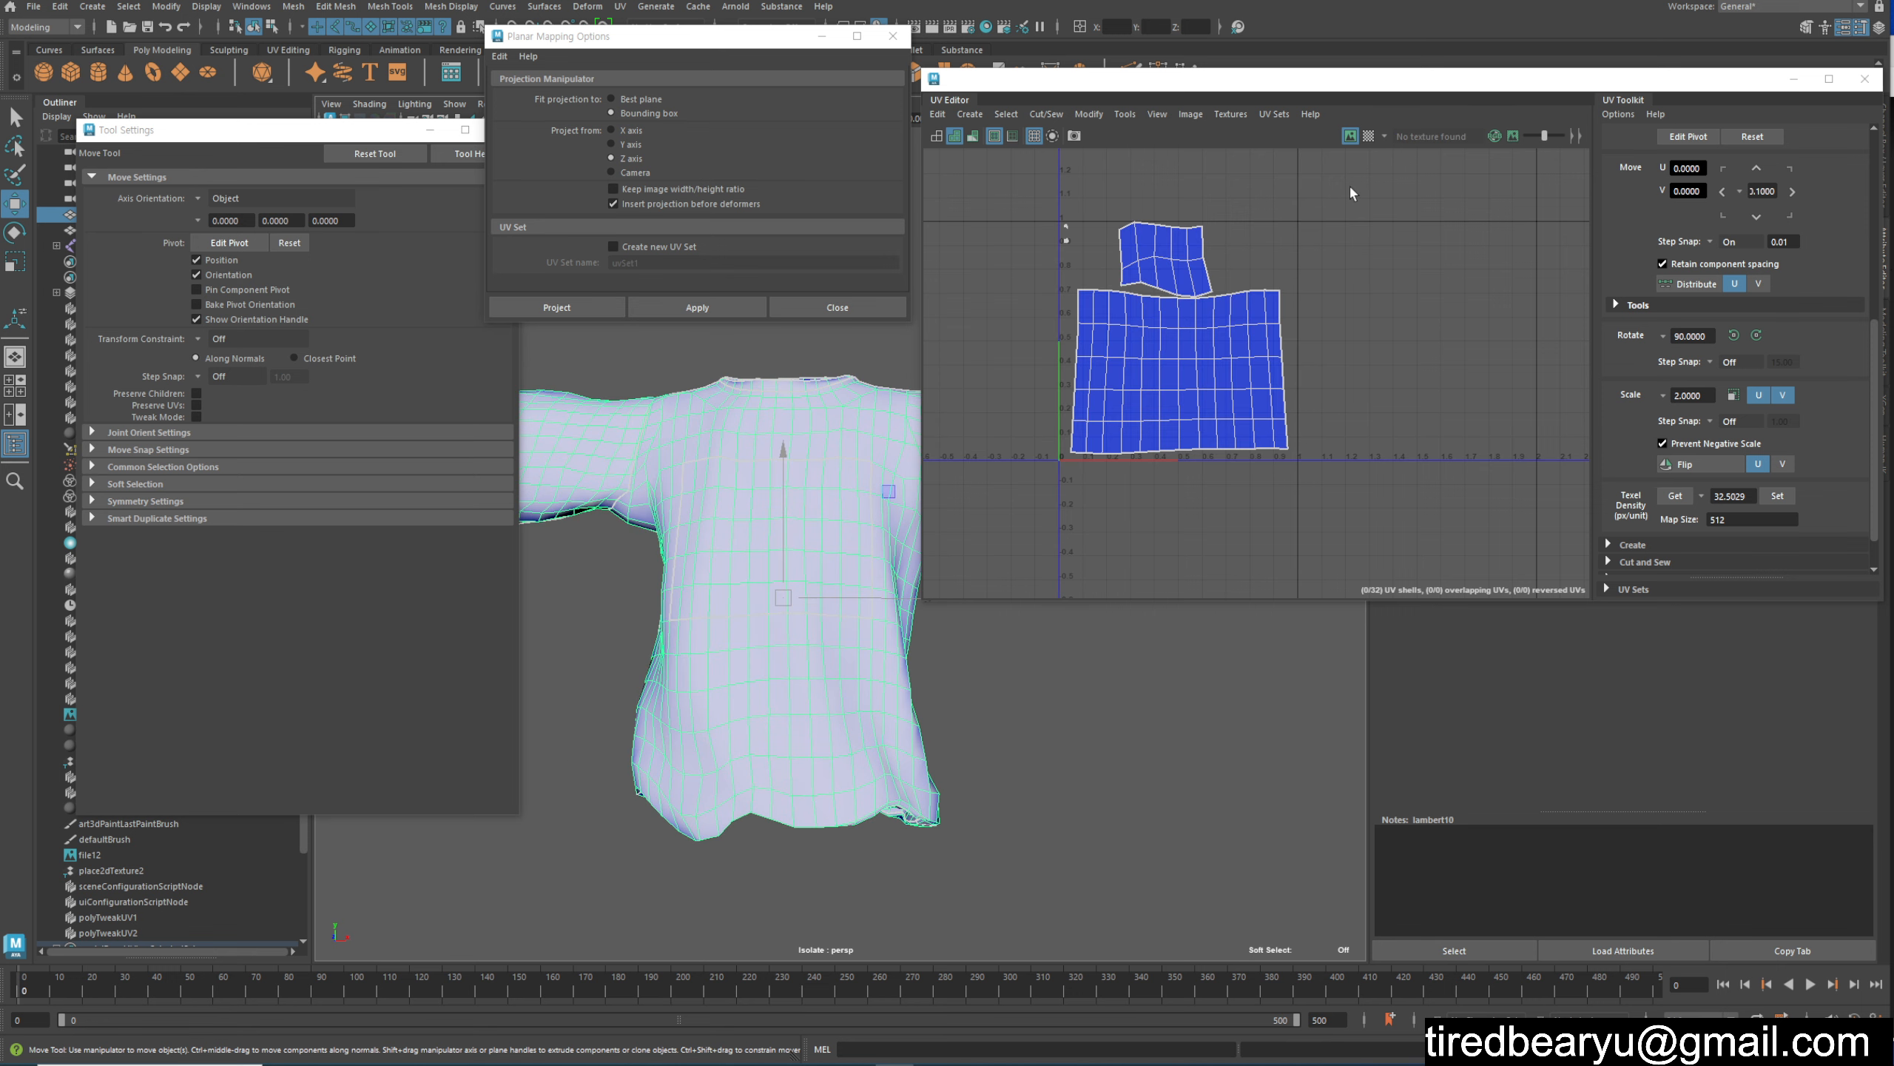
# Step: Start the 3D Paint tool on the shirt and assign a 512 × 512 PNG file texture to its colour attribute
pyautogui.moveTo(1282, 81); pyautogui.dragTo(1584, 106)
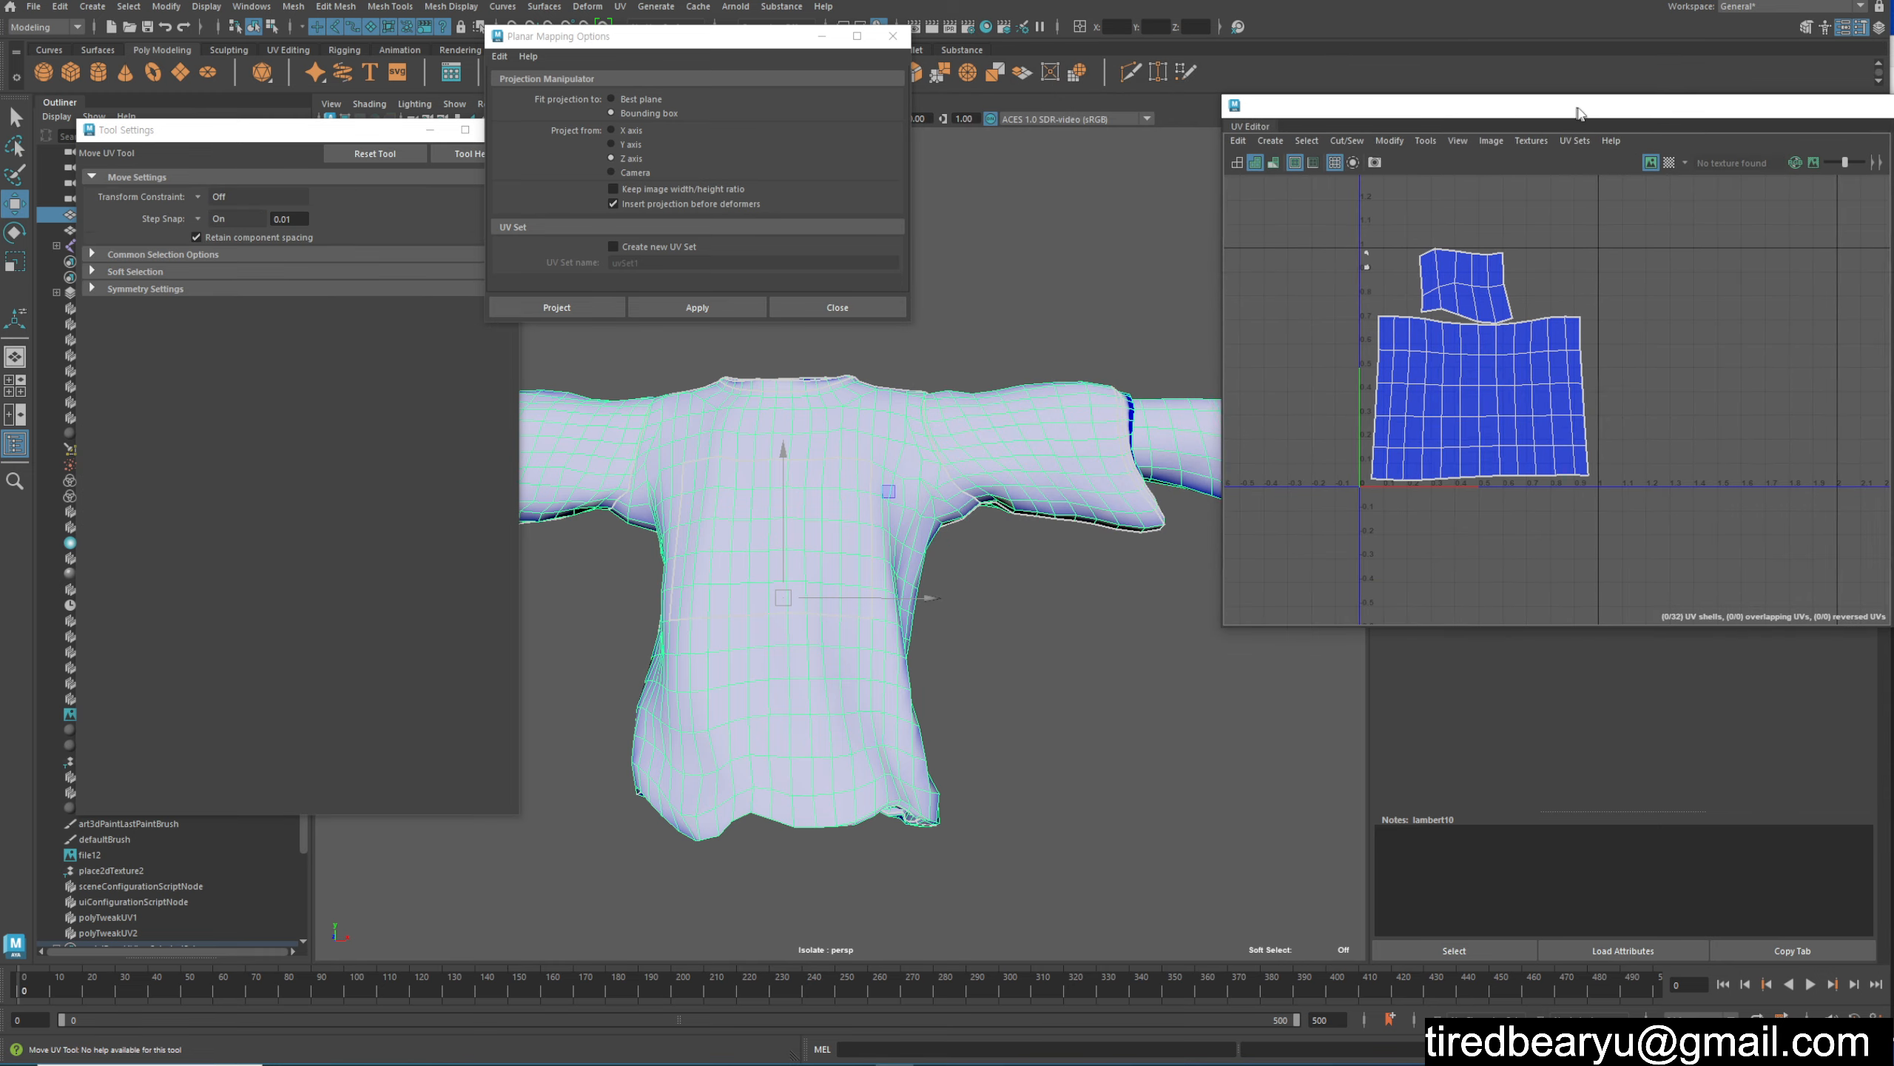
pyautogui.moveTo(983, 433)
pyautogui.mouseDown(button='right')
pyautogui.moveTo(966, 784)
pyautogui.moveTo(980, 707)
pyautogui.moveTo(1107, 725)
pyautogui.mouseUp(button='right')
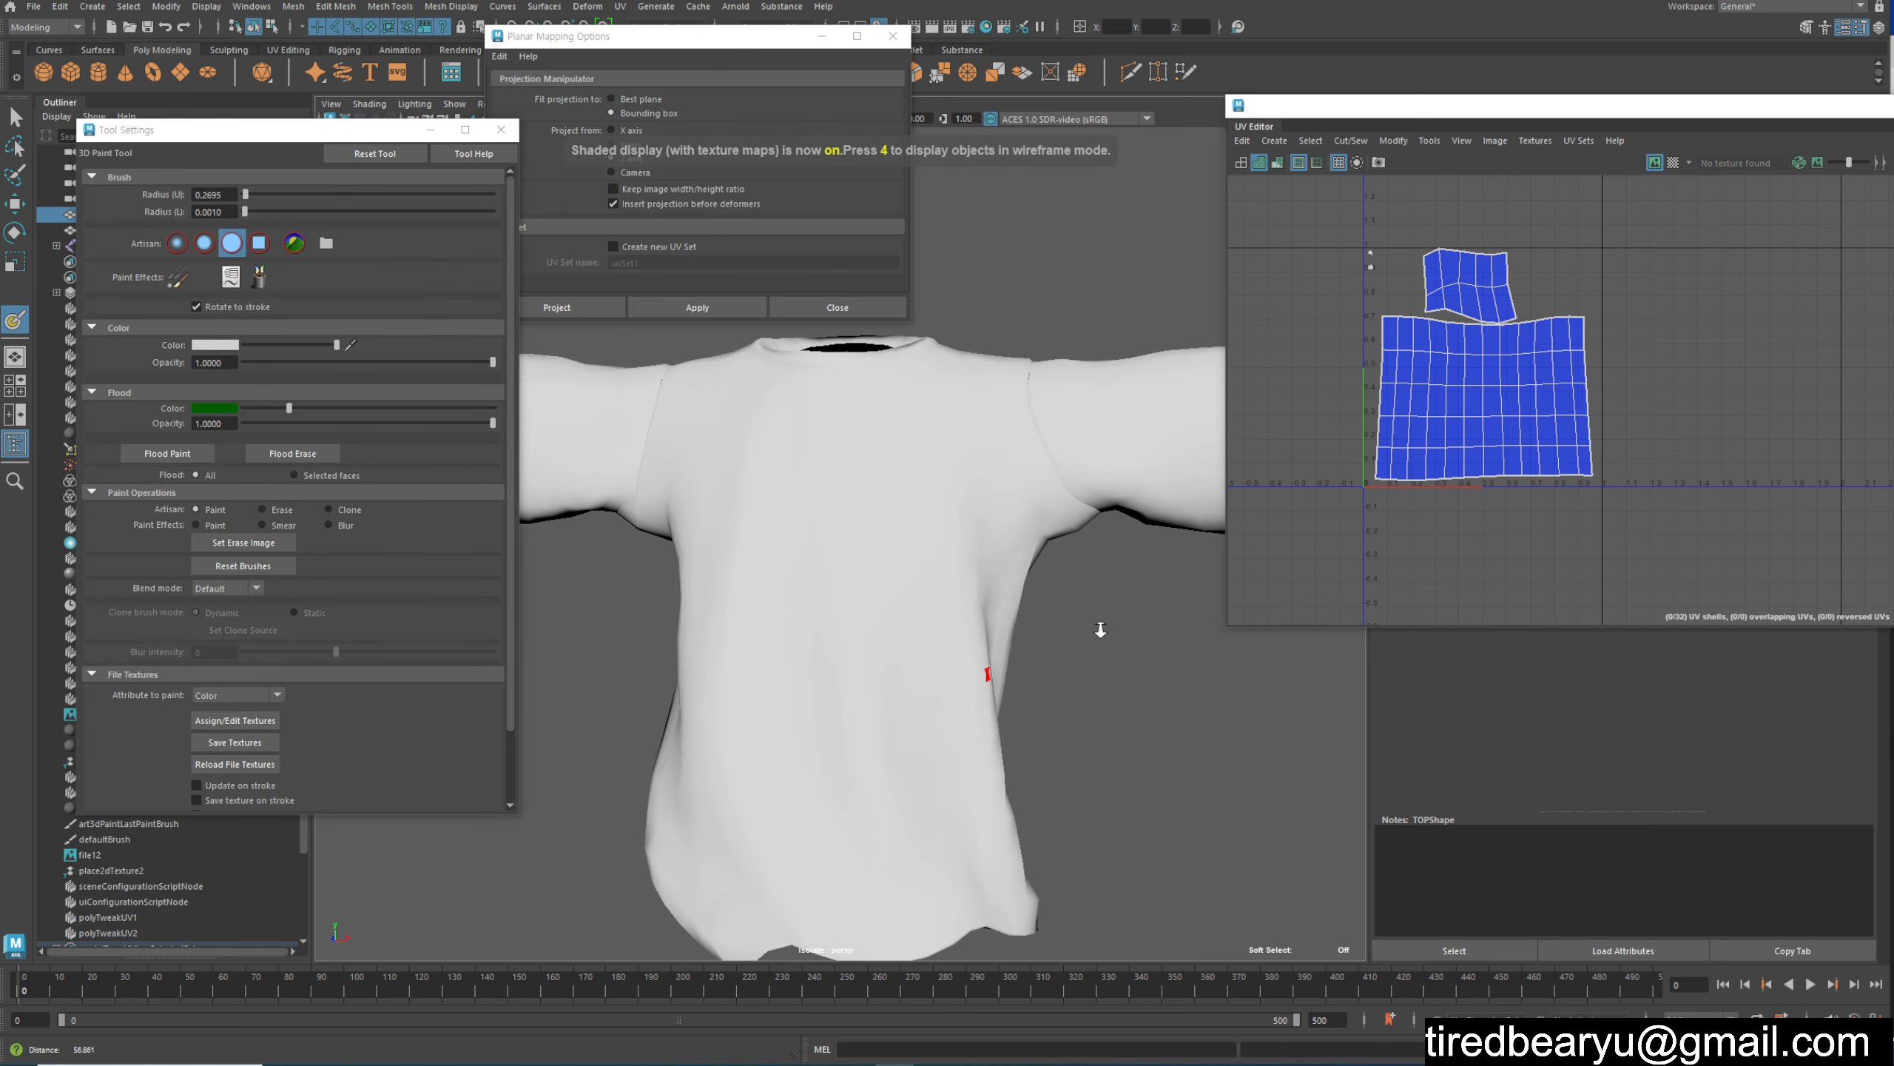
pyautogui.click(223, 720)
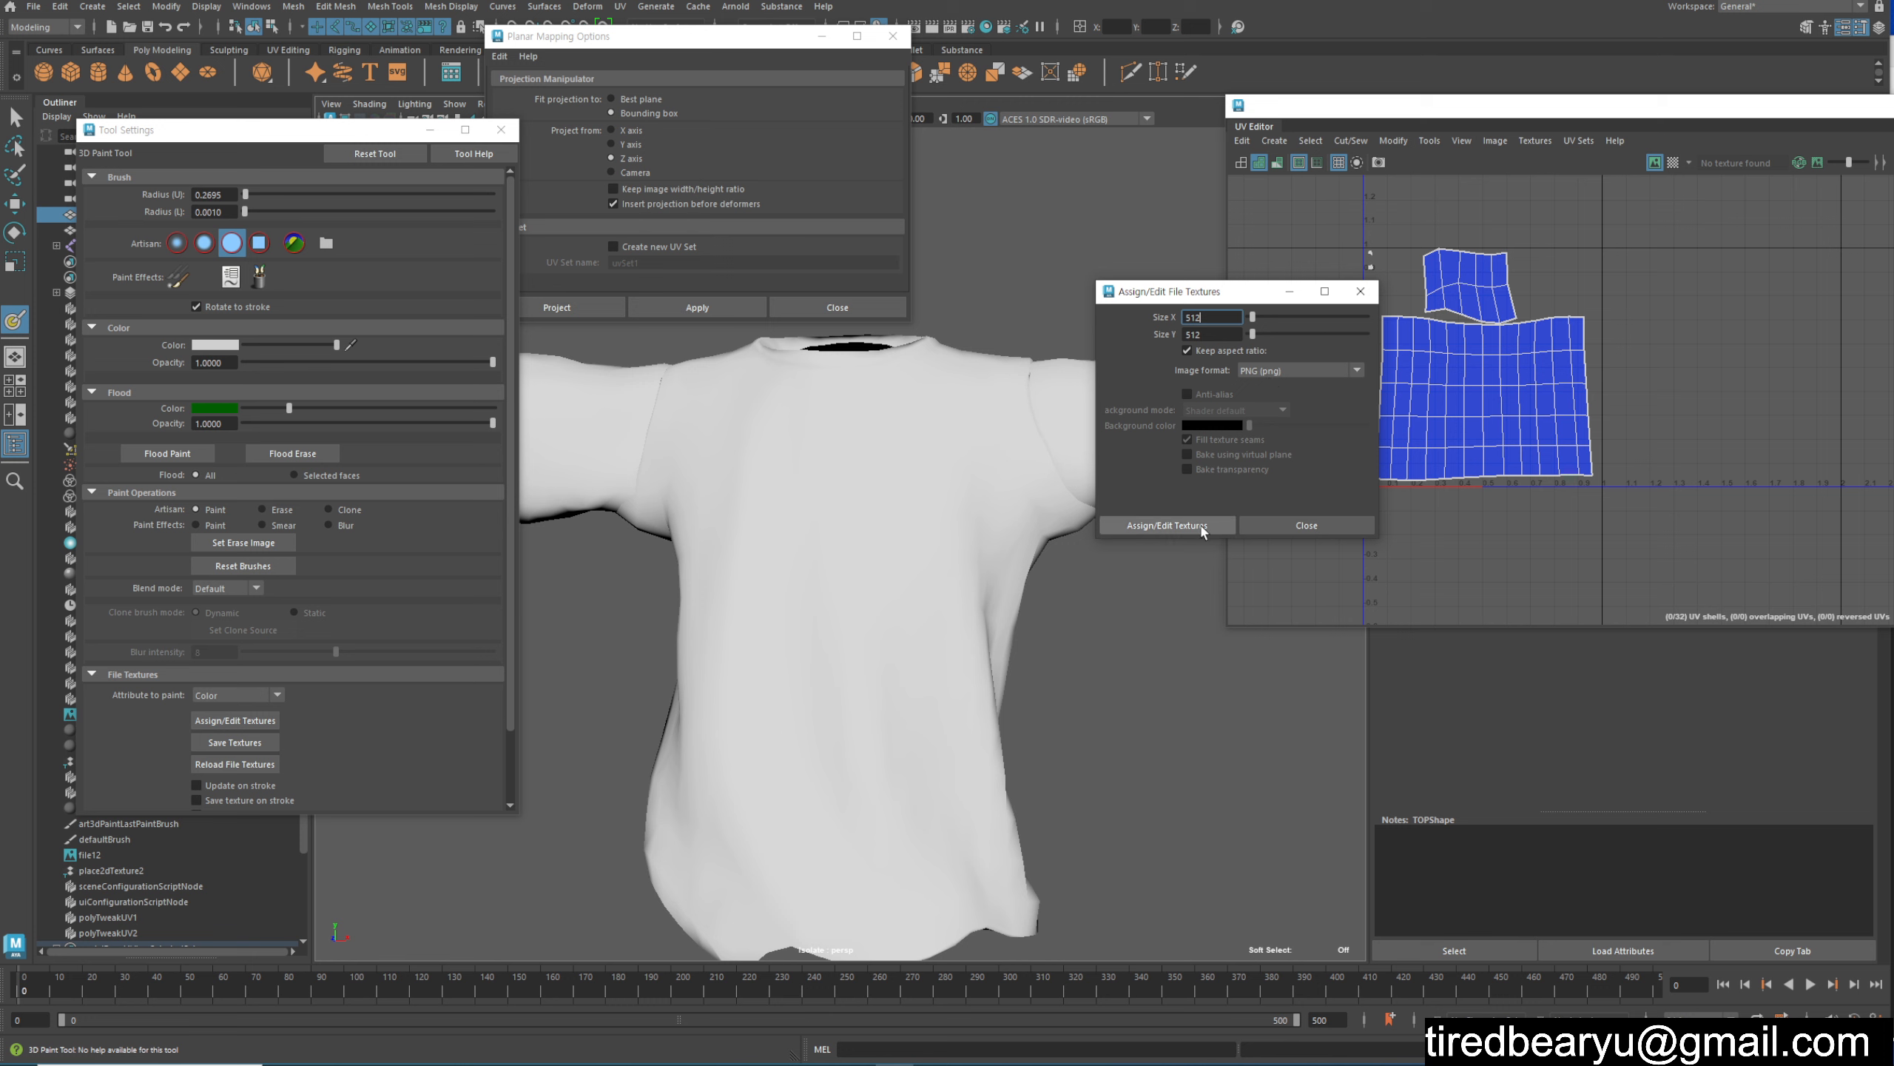
pyautogui.click(1178, 525)
# Step: Paint a ring on the back hem patch and a triangular outline on the chest crossed by a horizontal line
pyautogui.moveTo(865, 558)
pyautogui.keyDown('alt'); pyautogui.mouseDown()
pyautogui.moveTo(909, 410)
pyautogui.moveTo(939, 519)
pyautogui.moveTo(856, 554)
pyautogui.mouseUp(); pyautogui.keyUp('alt')
pyautogui.keyDown('alt'); pyautogui.moveTo(856, 554); pyautogui.dragTo(952, 512, button='right'); pyautogui.keyUp('alt')
pyautogui.moveTo(914, 504)
pyautogui.mouseDown()
pyautogui.moveTo(892, 527)
pyautogui.moveTo(969, 583)
pyautogui.moveTo(915, 498)
pyautogui.mouseUp()
pyautogui.moveTo(1092, 634)
pyautogui.keyDown('alt'); pyautogui.mouseDown()
pyautogui.moveTo(752, 705)
pyautogui.moveTo(795, 550)
pyautogui.moveTo(947, 734)
pyautogui.moveTo(904, 718)
pyautogui.moveTo(938, 727)
pyautogui.mouseUp(); pyautogui.keyUp('alt')
pyautogui.moveTo(779, 804)
pyautogui.keyDown('alt'); pyautogui.mouseDown()
pyautogui.moveTo(891, 725)
pyautogui.moveTo(780, 721)
pyautogui.mouseUp(); pyautogui.keyUp('alt')
pyautogui.moveTo(882, 601)
pyautogui.keyDown('alt'); pyautogui.mouseDown()
pyautogui.moveTo(782, 588)
pyautogui.moveTo(859, 428)
pyautogui.moveTo(770, 562)
pyautogui.moveTo(902, 539)
pyautogui.mouseUp(); pyautogui.keyUp('alt')
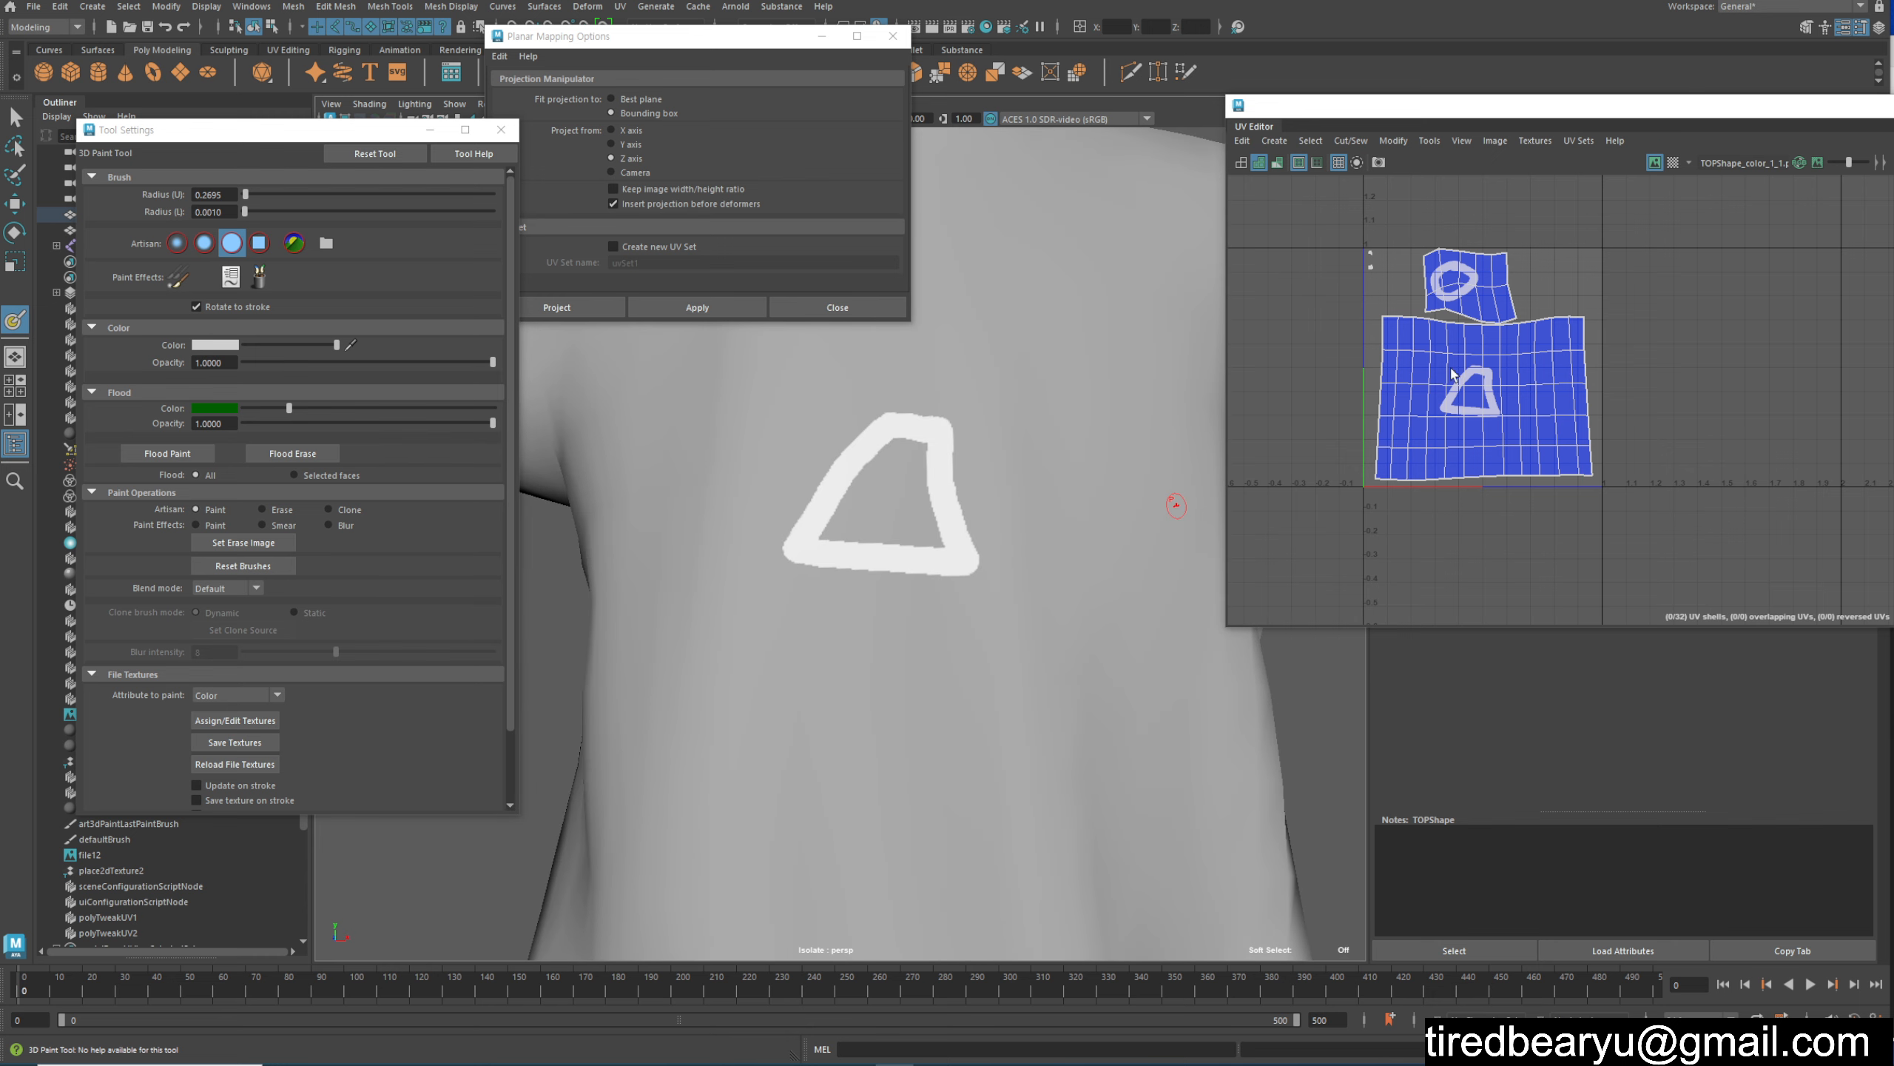
pyautogui.scroll(-4, 980, 487)
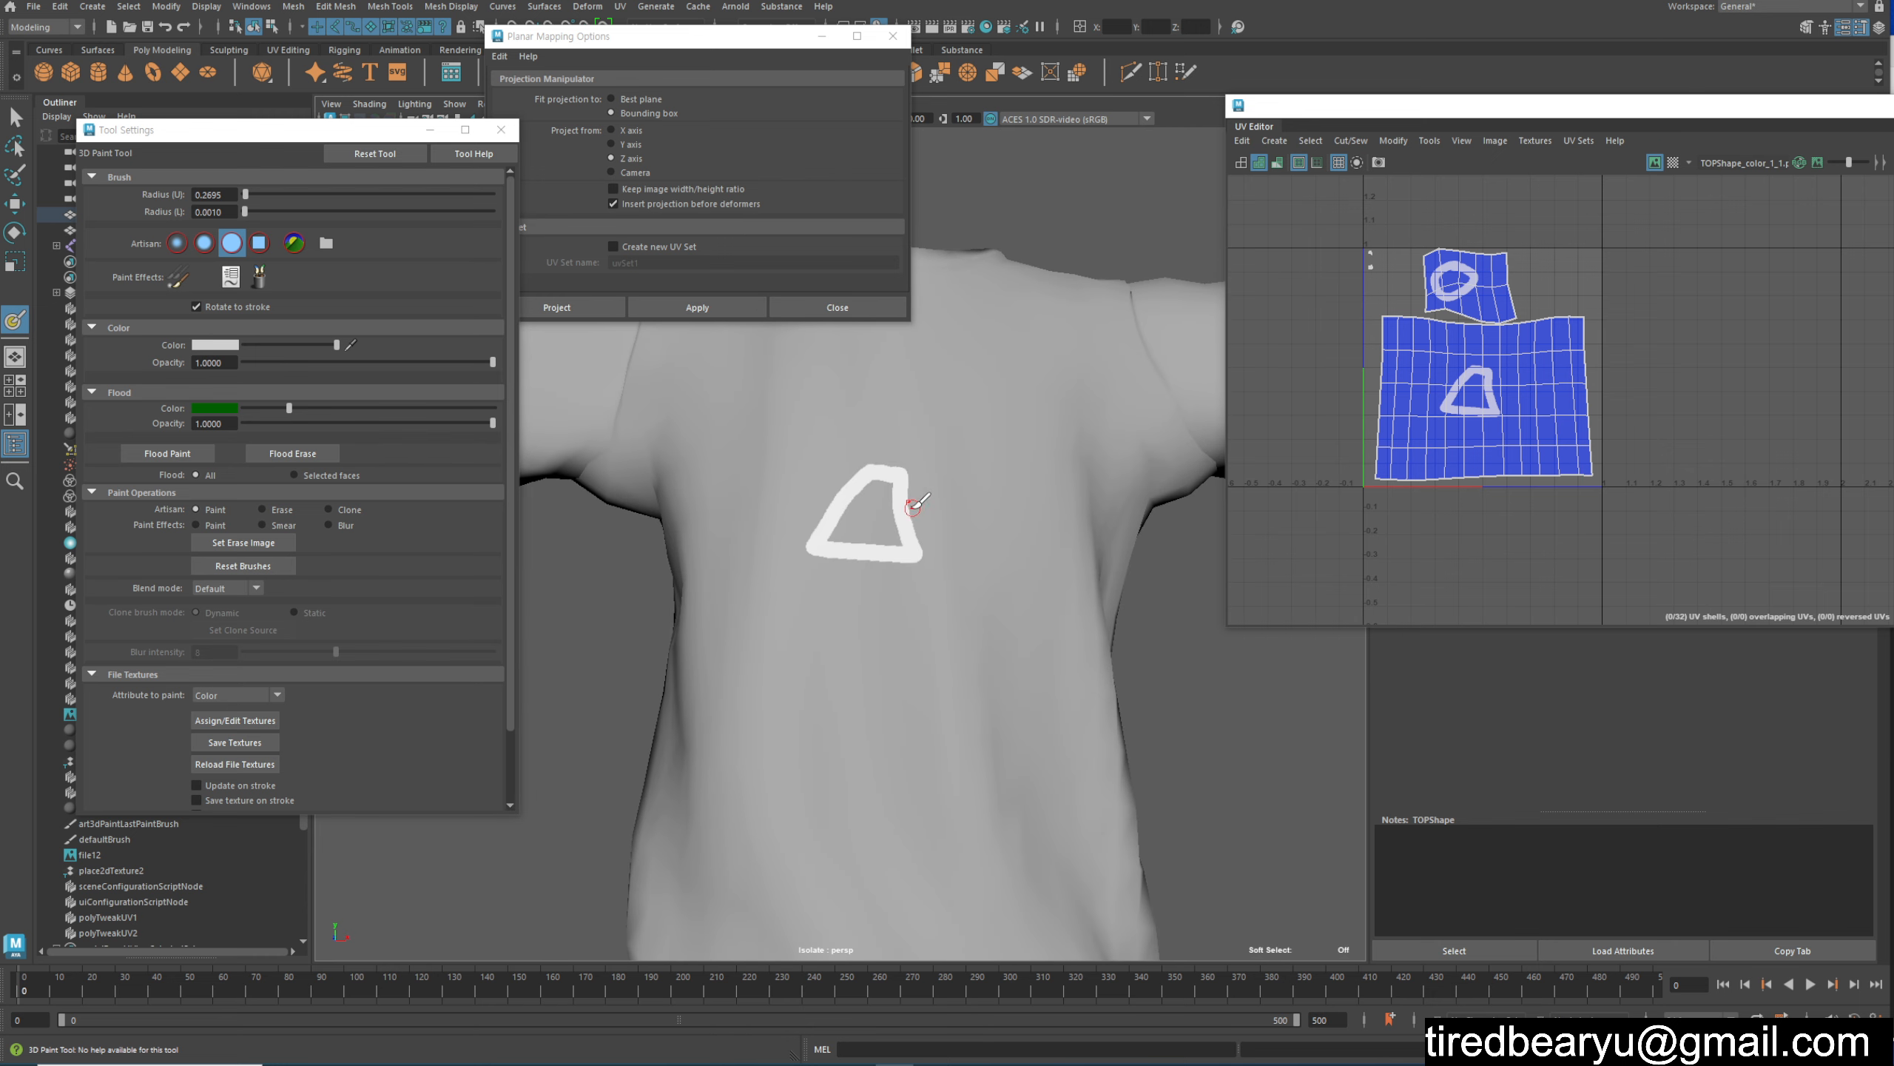
pyautogui.moveTo(996, 510); pyautogui.dragTo(755, 507)
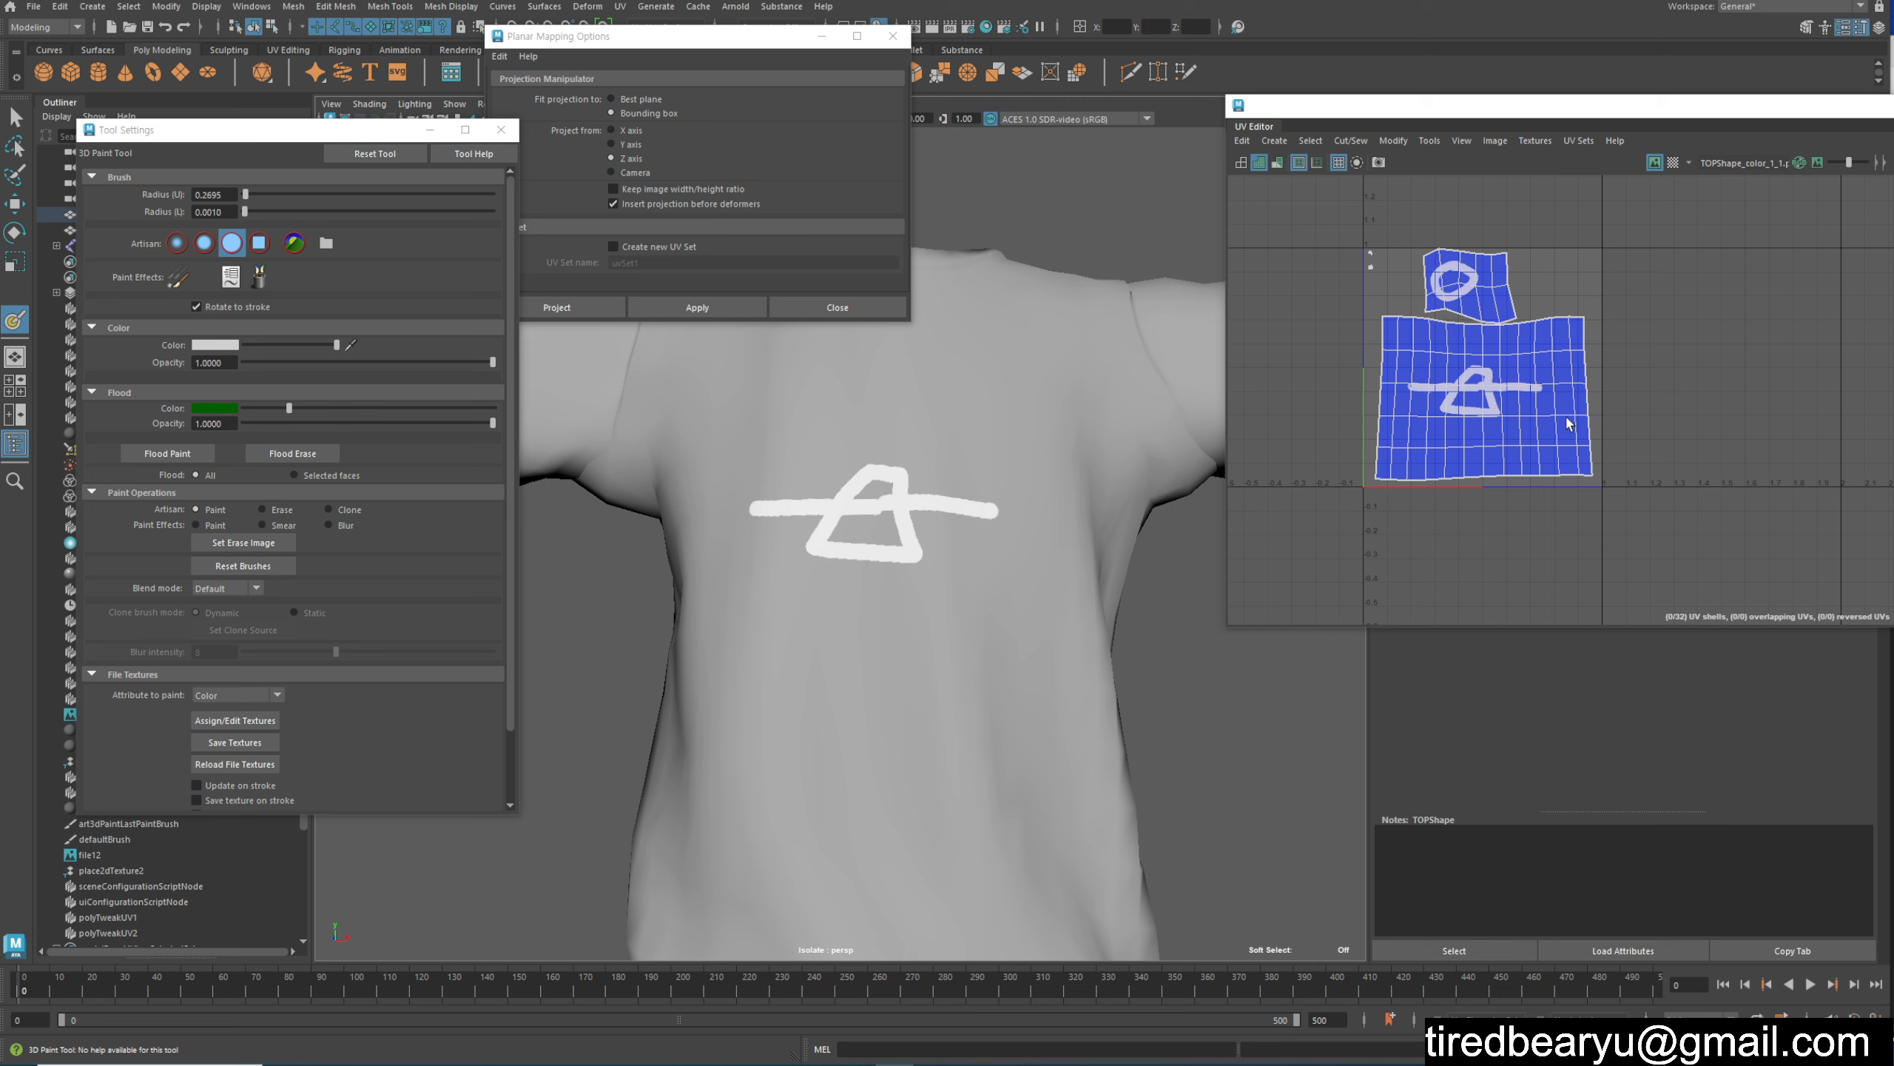
# Step: Examine the sleeves and body of the shirt alongside the tiny UV clusters in the tile's corner
pyautogui.keyDown('alt'); pyautogui.moveTo(880, 381); pyautogui.dragTo(1154, 565); pyautogui.keyUp('alt')
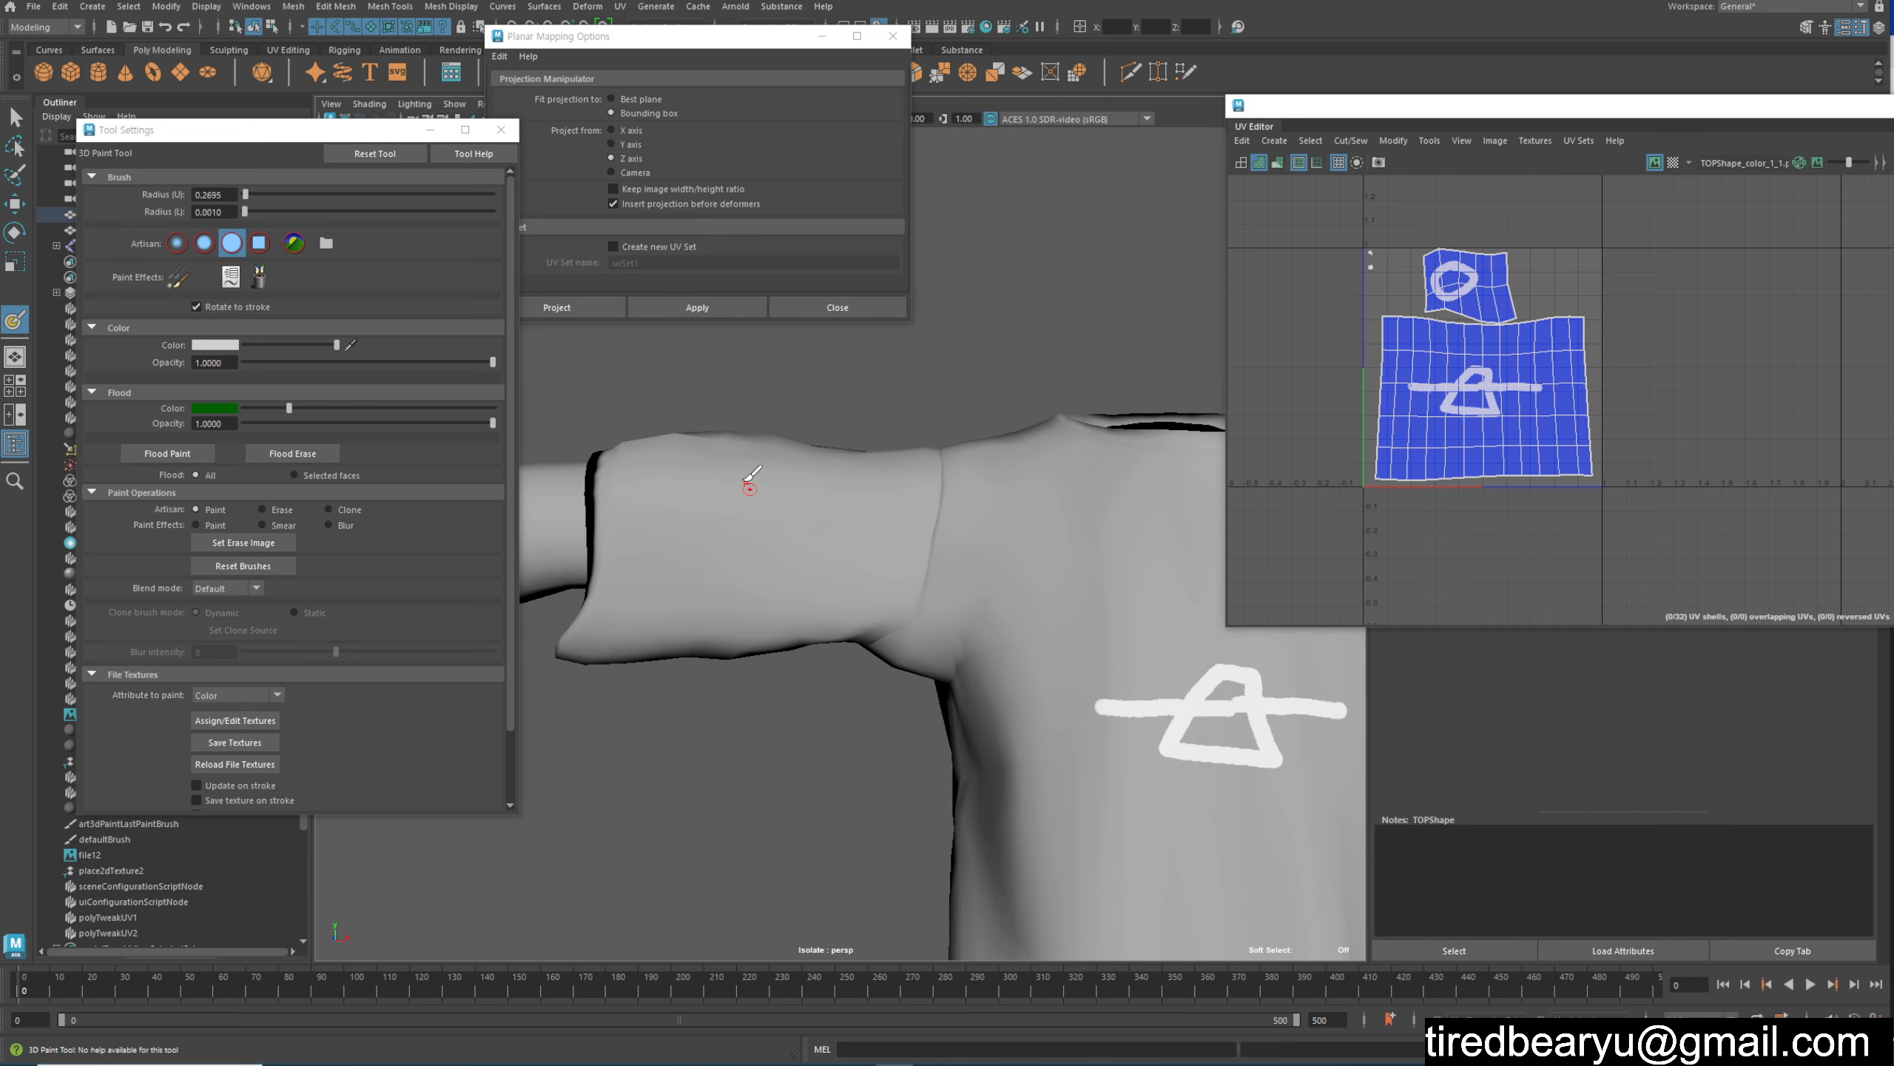
pyautogui.keyDown('alt'); pyautogui.moveTo(596, 489); pyautogui.dragTo(1105, 536); pyautogui.keyUp('alt')
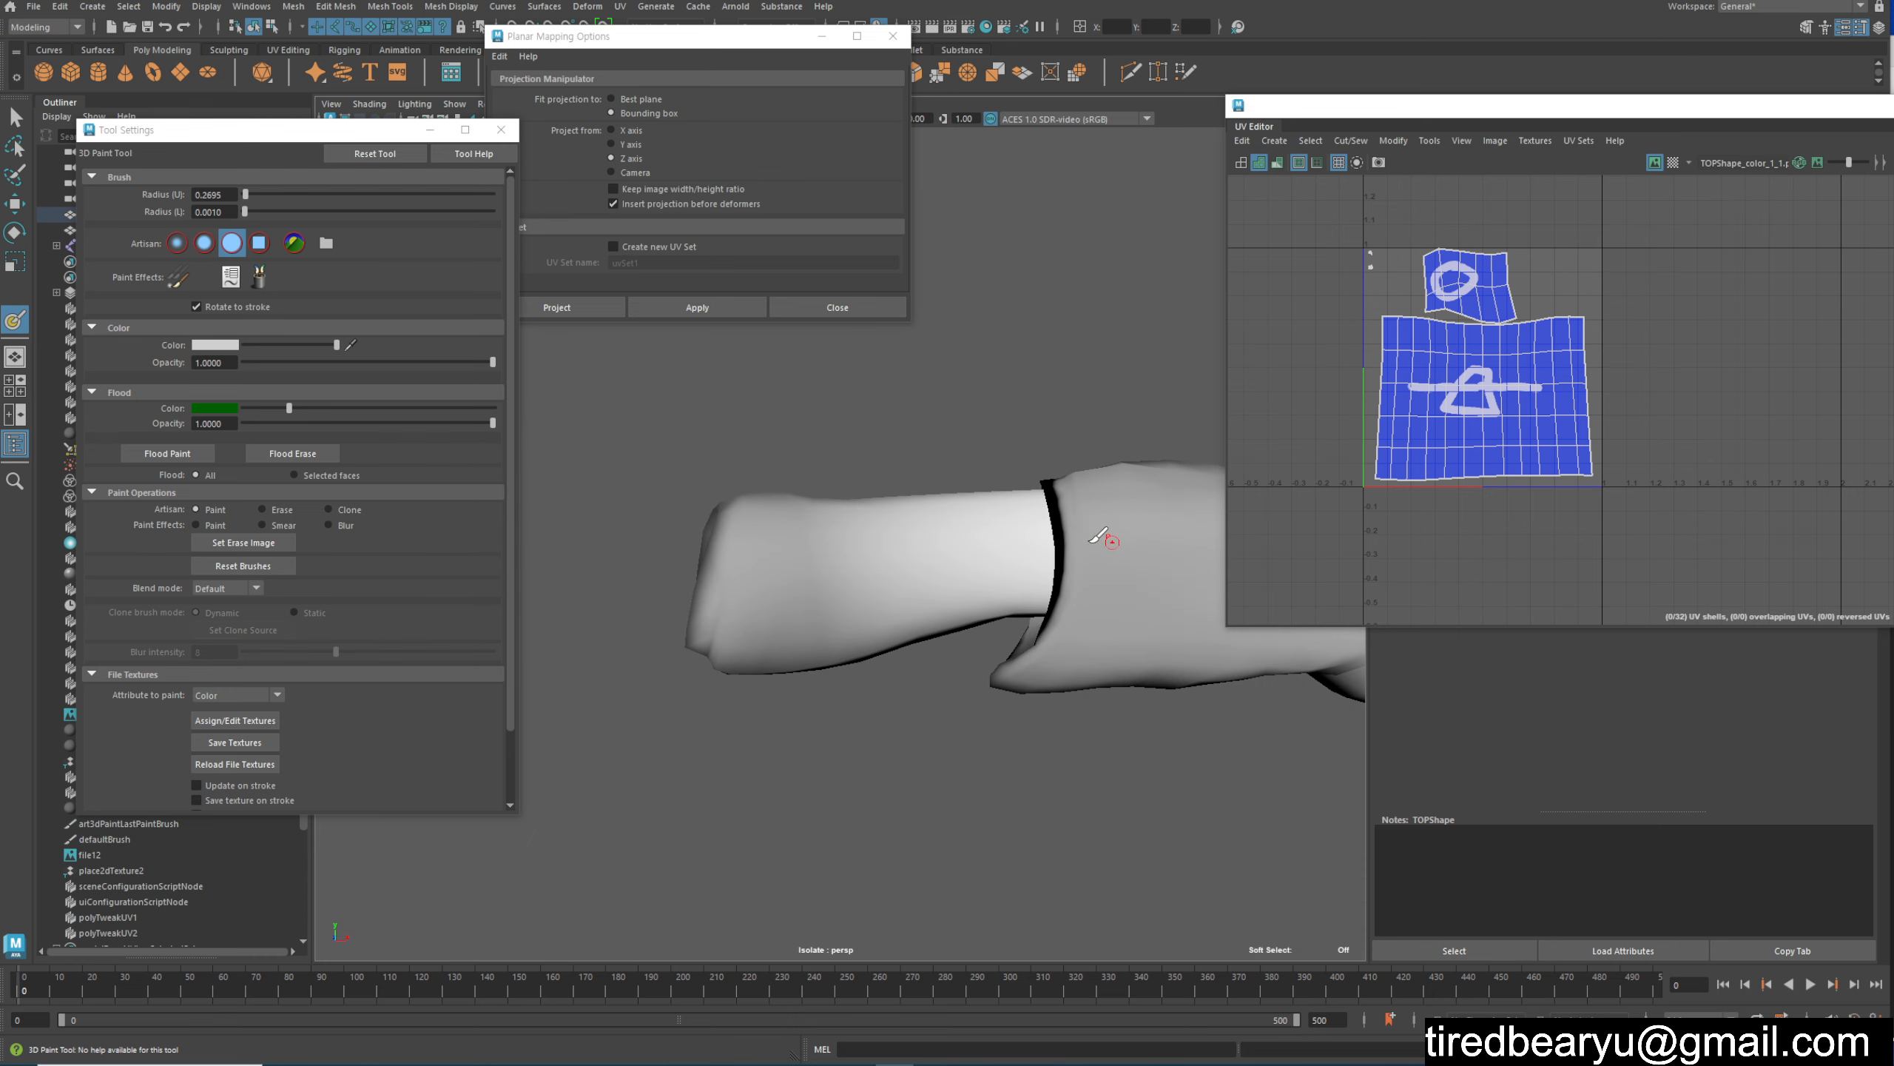
pyautogui.scroll(9, 1403, 270)
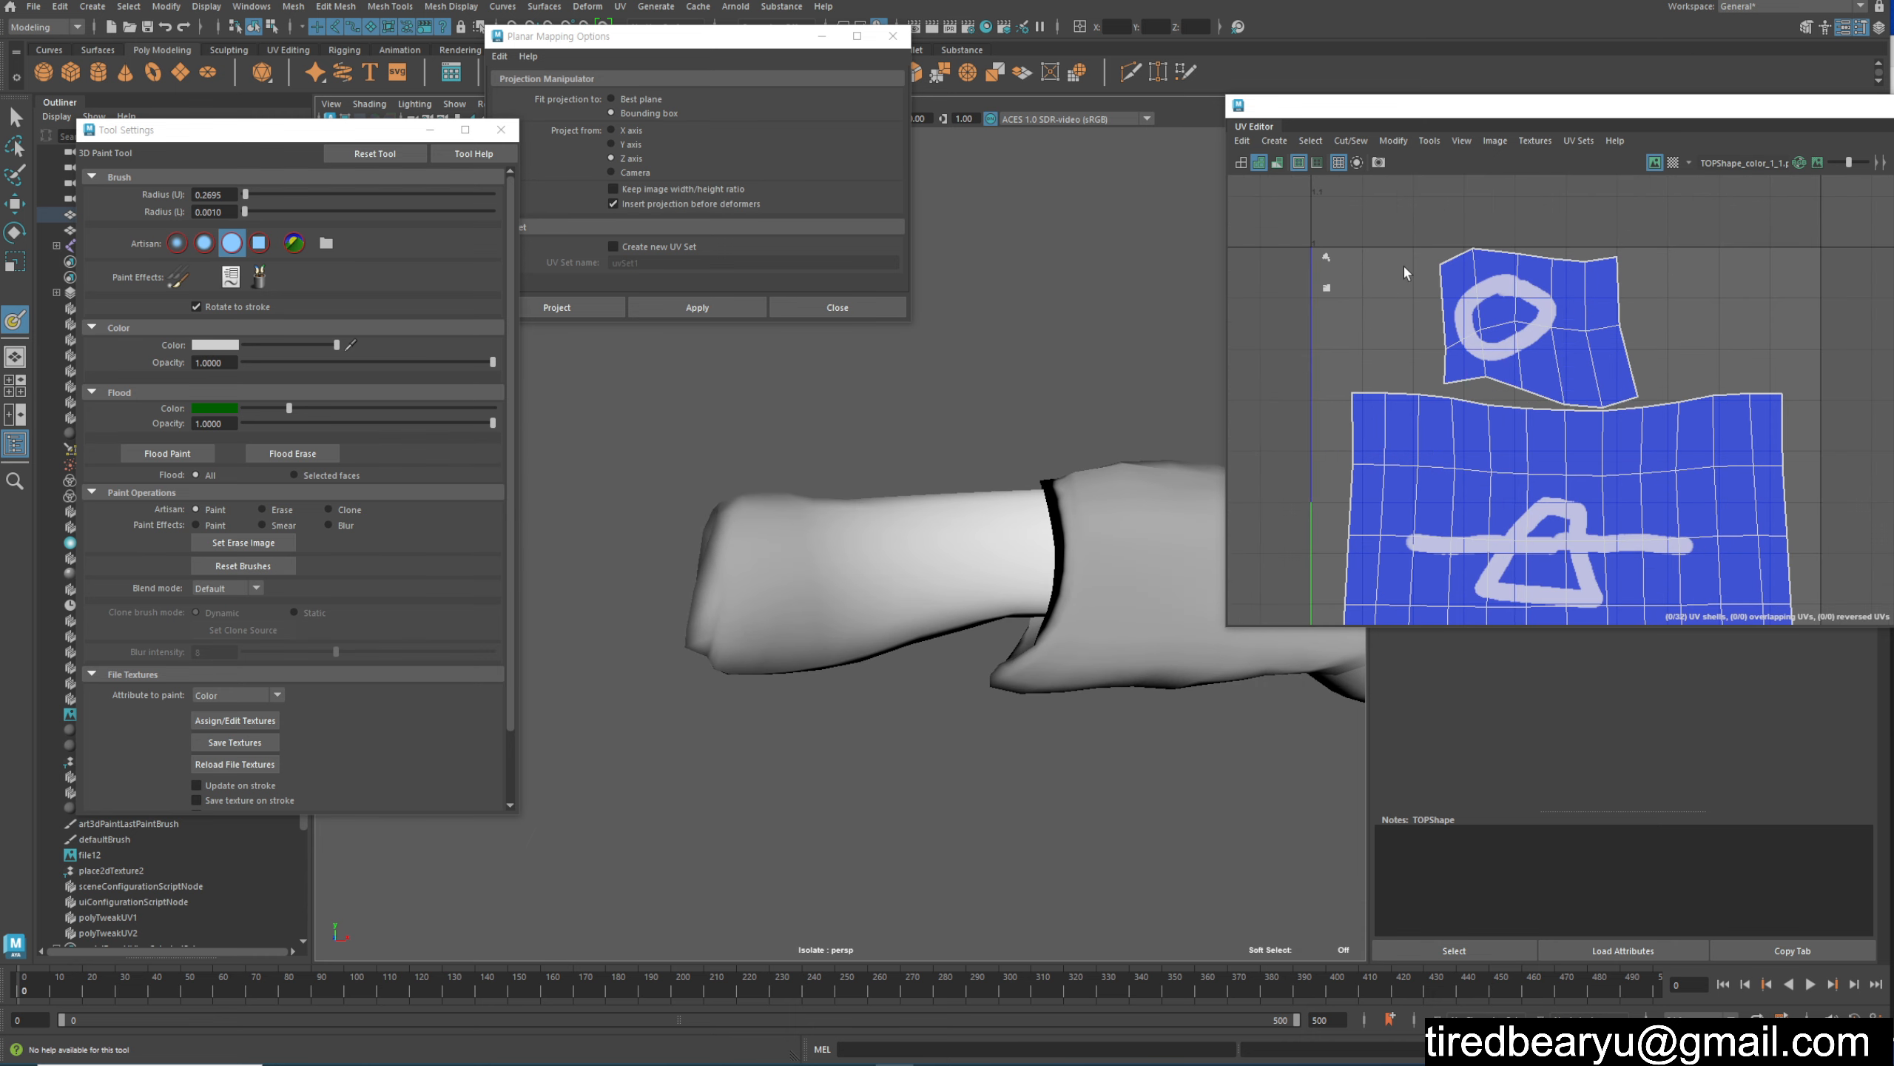
pyautogui.keyDown('alt'); pyautogui.moveTo(1261, 208); pyautogui.dragTo(1425, 367, button='middle'); pyautogui.keyUp('alt')
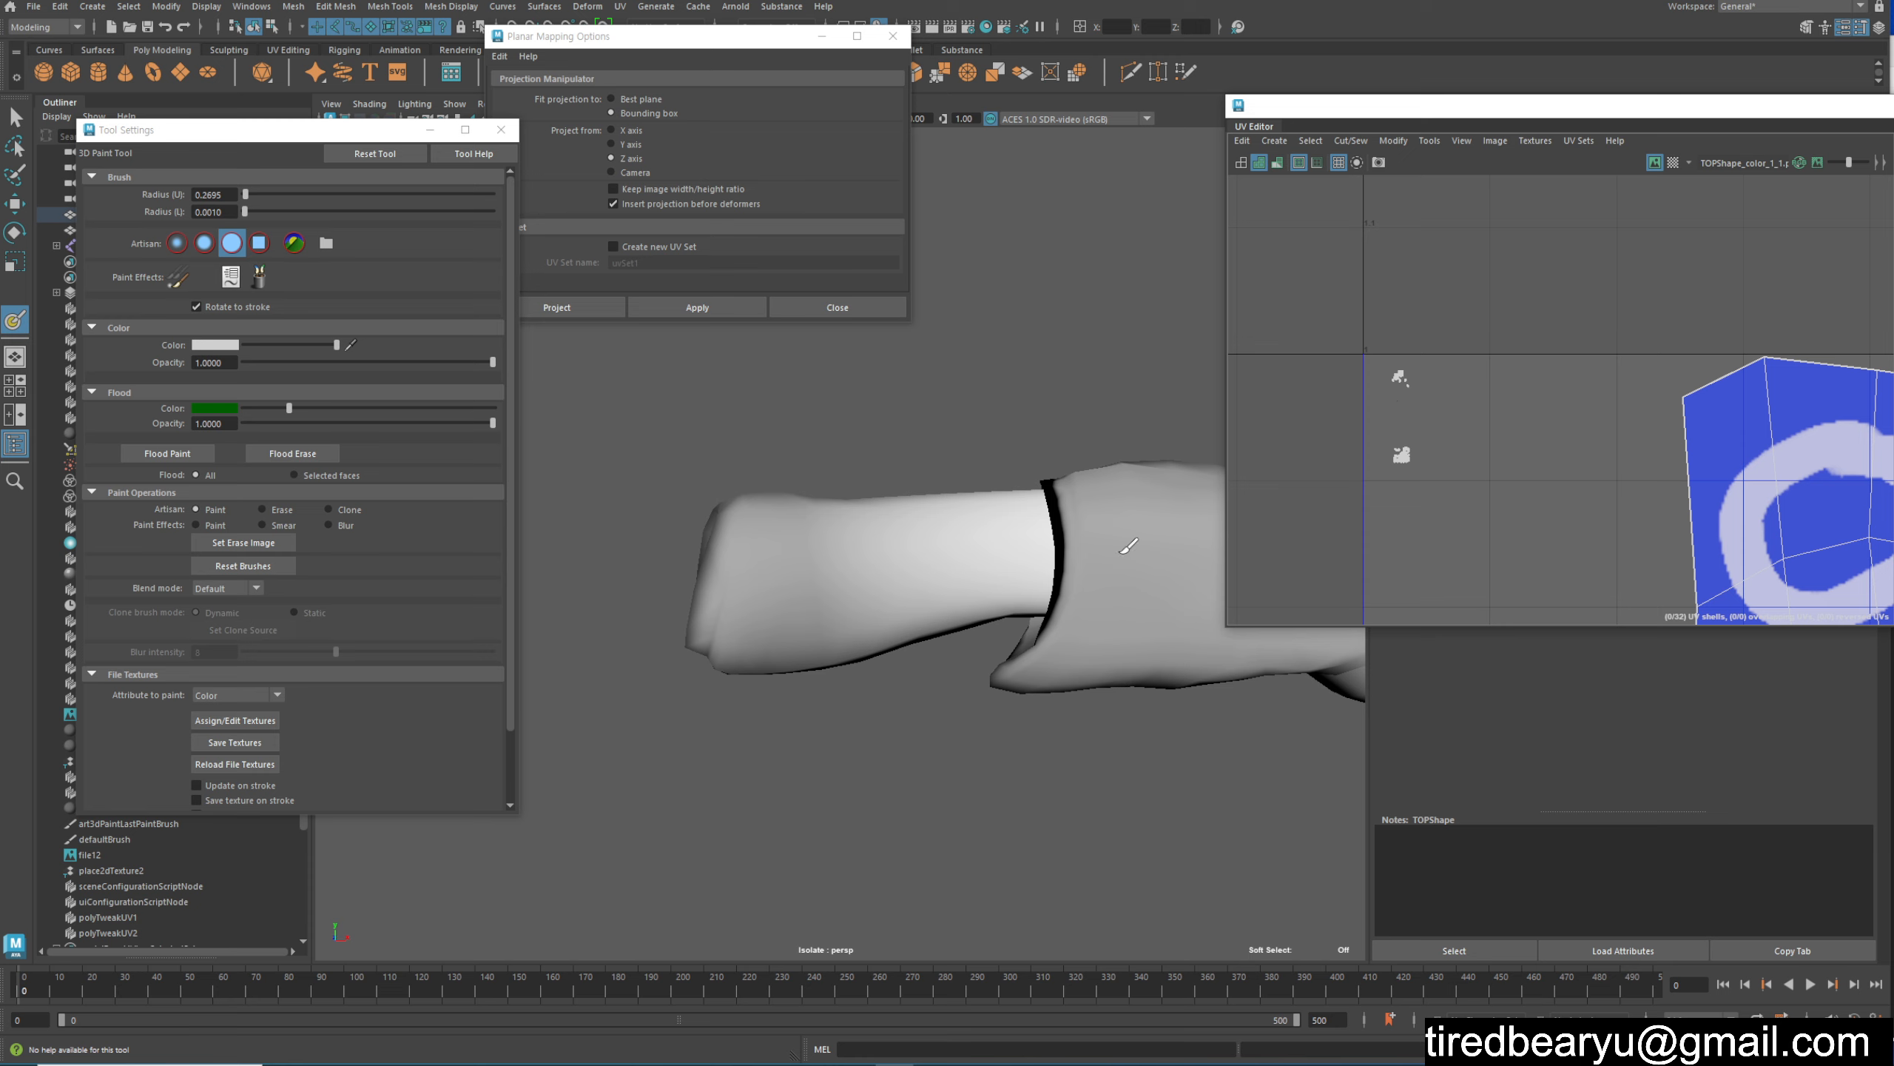
pyautogui.keyDown('alt'); pyautogui.moveTo(1128, 546); pyautogui.dragTo(1226, 470); pyautogui.keyUp('alt')
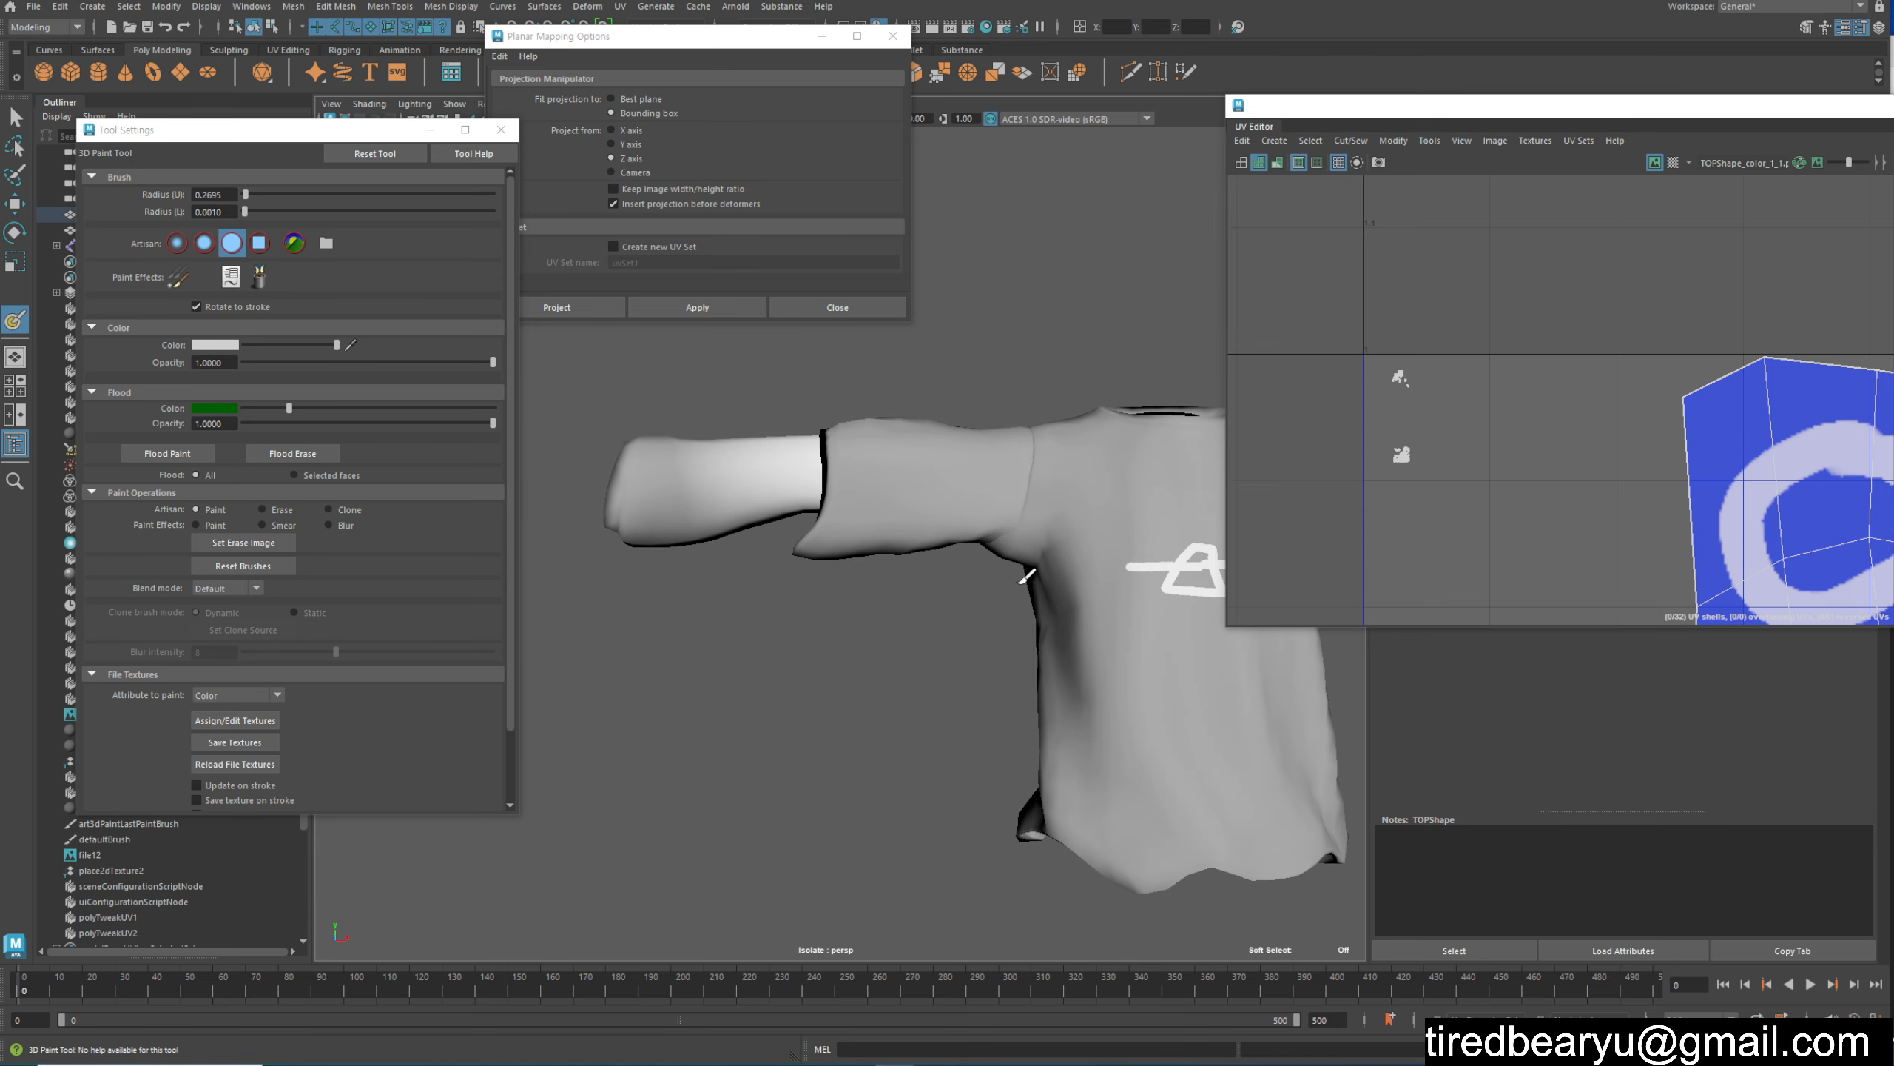
pyautogui.keyDown('alt'); pyautogui.moveTo(1027, 576); pyautogui.dragTo(1199, 468); pyautogui.keyUp('alt')
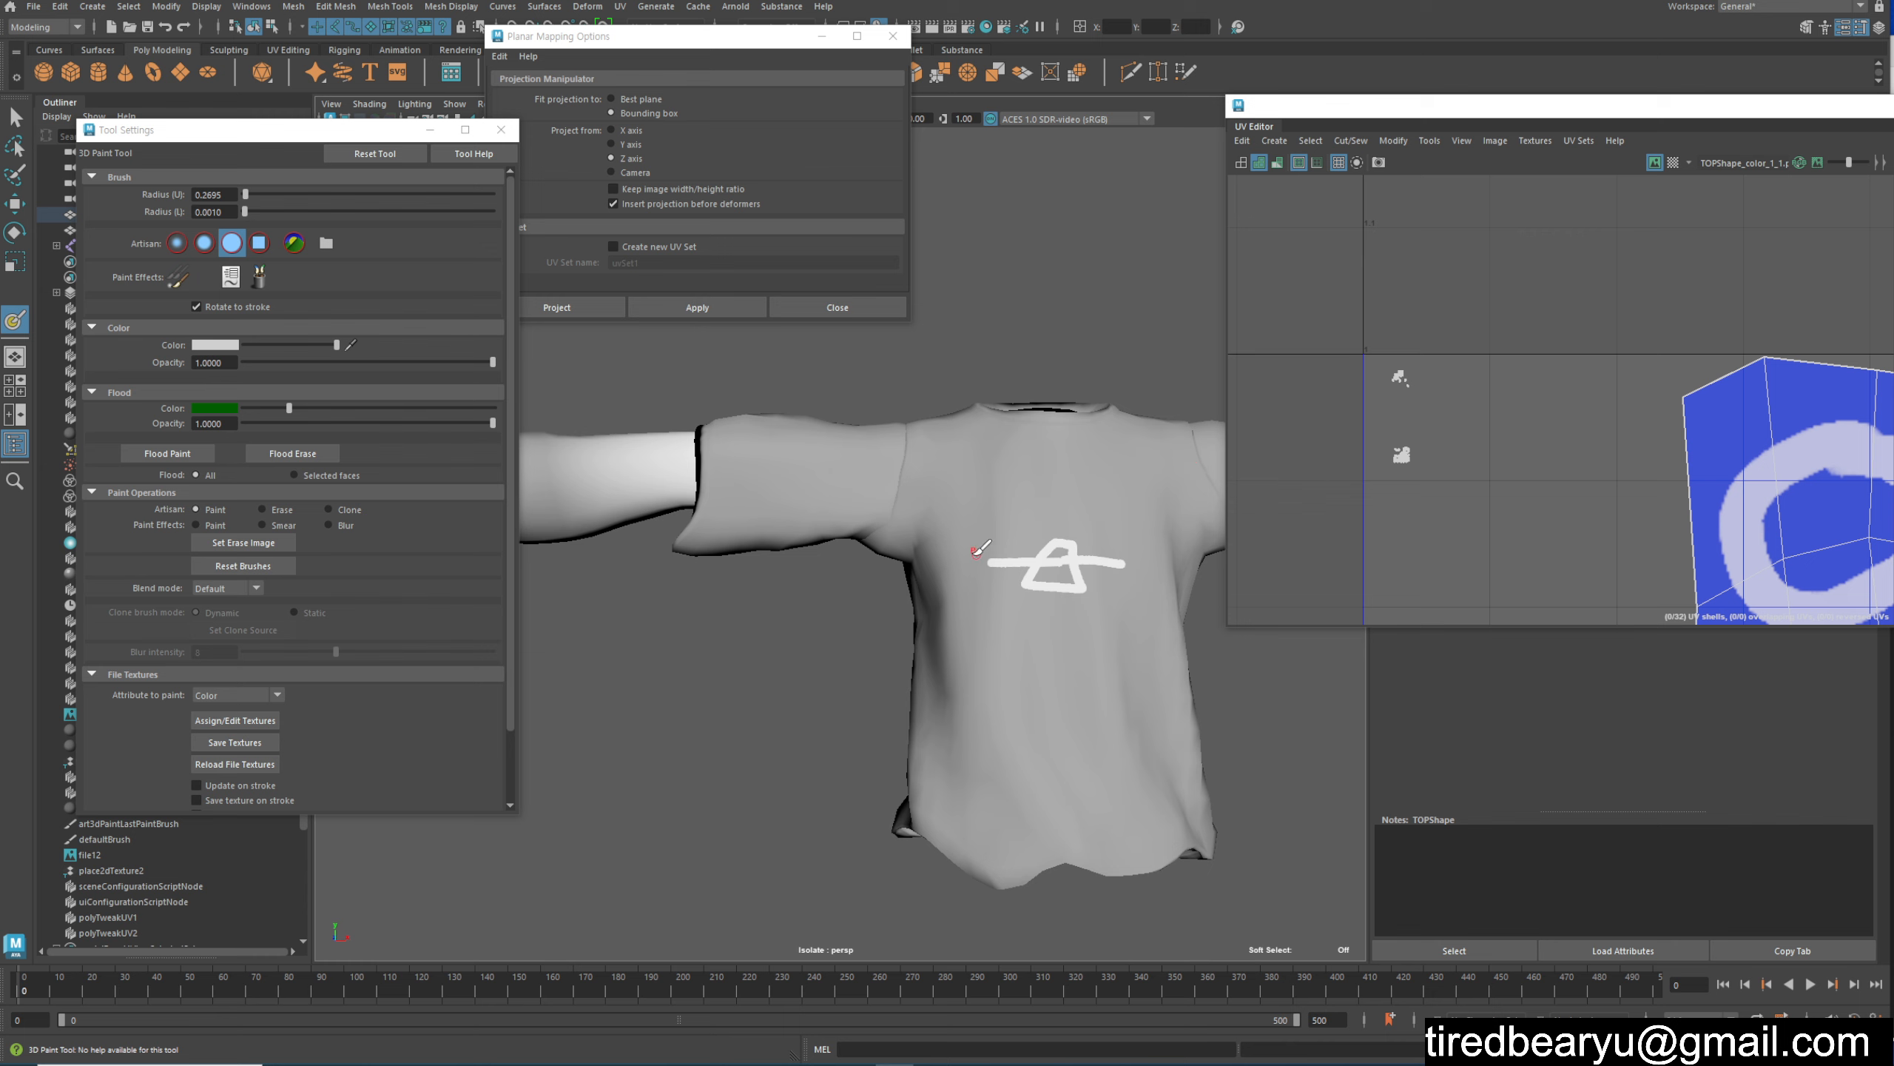
pyautogui.keyDown('alt'); pyautogui.moveTo(977, 550); pyautogui.dragTo(858, 460); pyautogui.keyUp('alt')
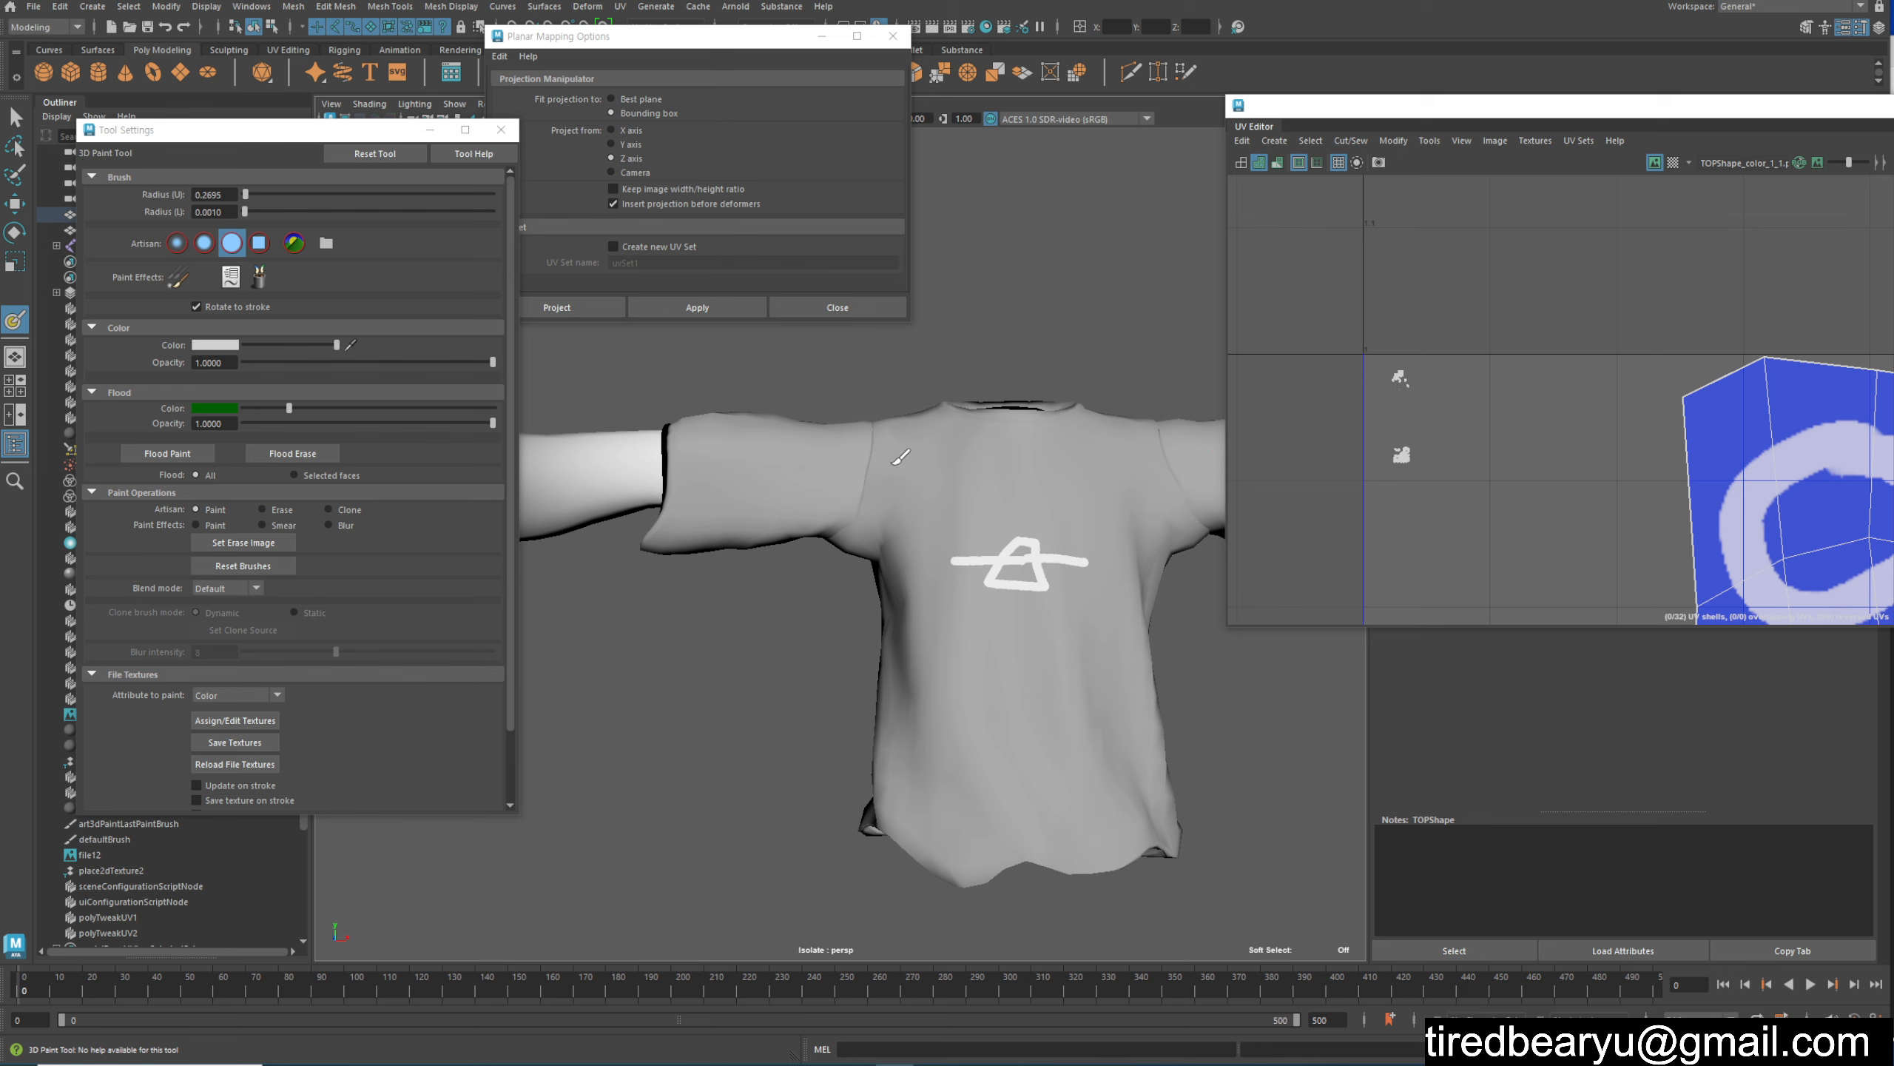
pyautogui.keyDown('alt'); pyautogui.moveTo(1022, 616); pyautogui.dragTo(1002, 464, button='middle'); pyautogui.keyUp('alt')
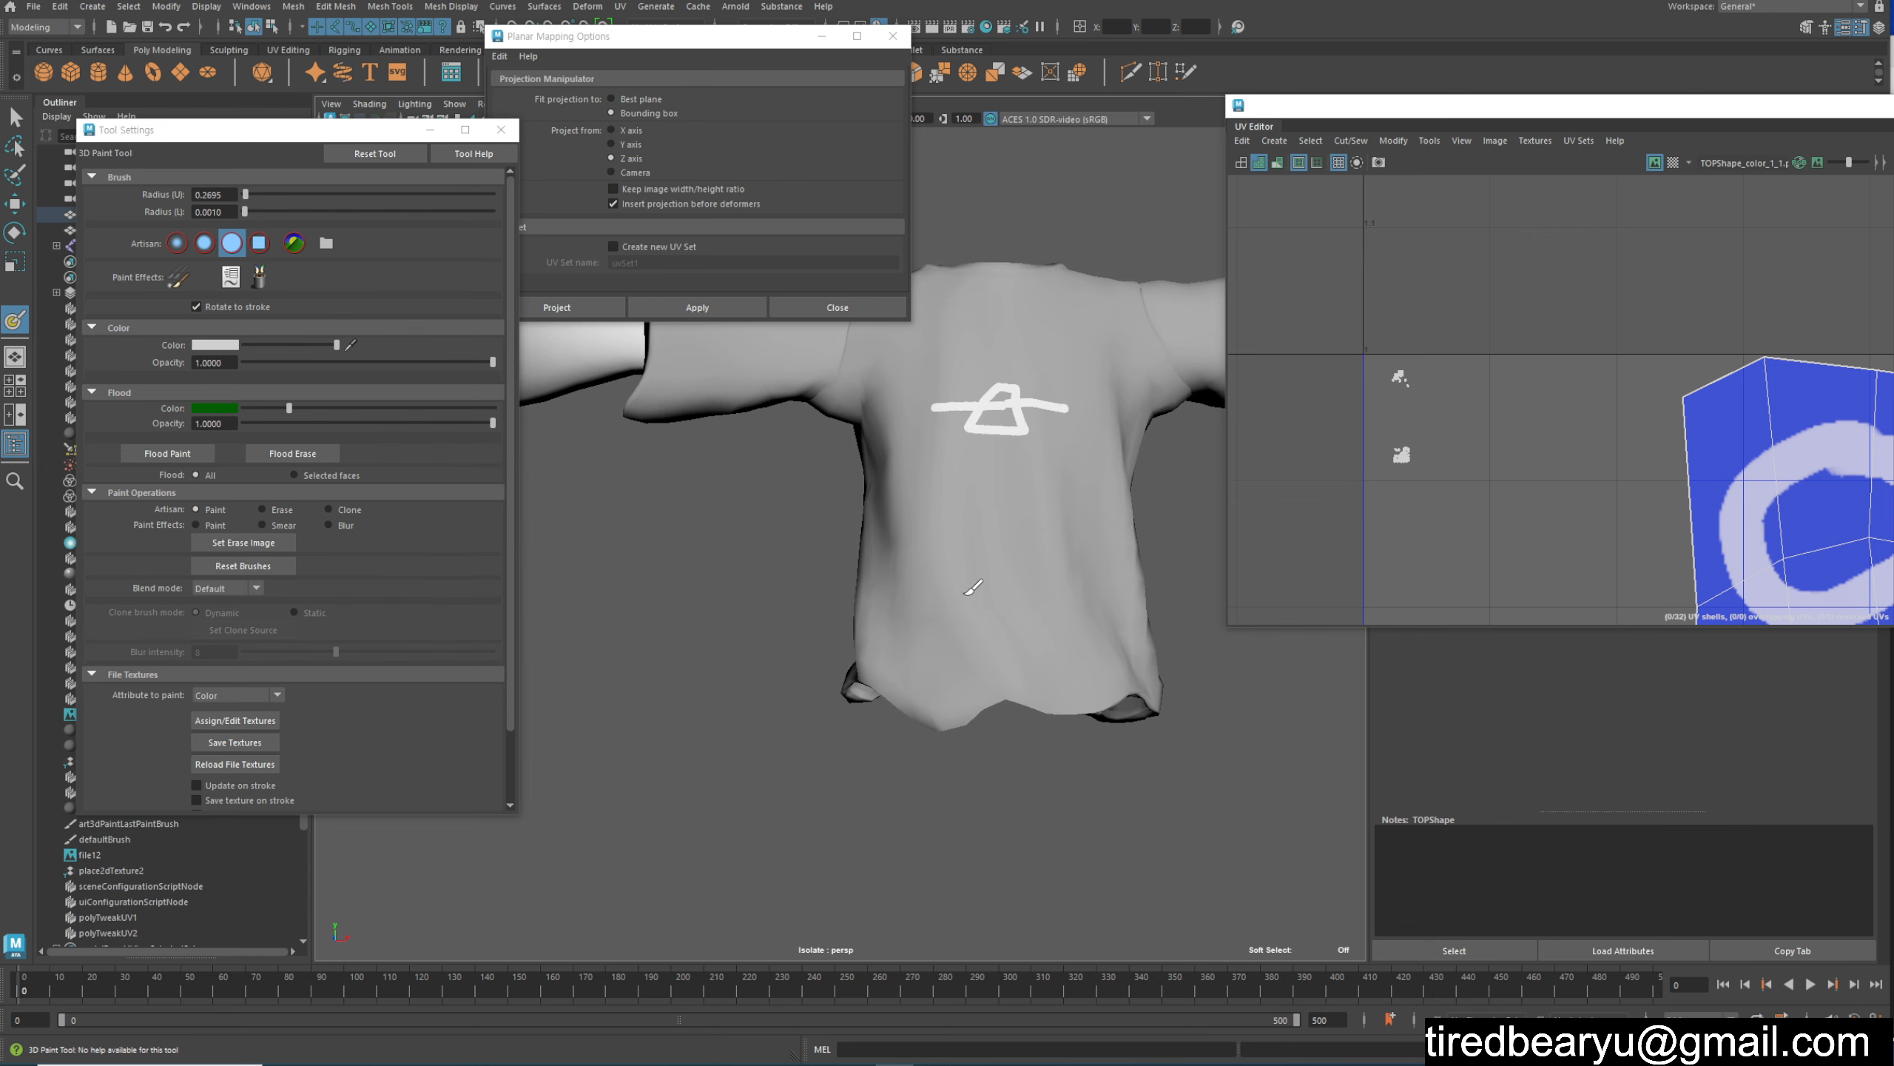
# Step: Enlarge the paint brush to a radius of about 7.6 and paint broad strokes over the shirt's body outside the chest patch
pyautogui.moveTo(1081, 638)
pyautogui.keyDown('alt'); pyautogui.mouseDown()
pyautogui.moveTo(922, 648)
pyautogui.moveTo(896, 618)
pyautogui.moveTo(783, 605)
pyautogui.moveTo(720, 493)
pyautogui.moveTo(781, 524)
pyautogui.moveTo(849, 601)
pyautogui.mouseUp(); pyautogui.keyUp('alt')
pyautogui.press('b')
pyautogui.moveTo(816, 533)
pyautogui.mouseDown()
pyautogui.moveTo(869, 531)
pyautogui.moveTo(751, 493)
pyautogui.mouseUp()
pyautogui.keyDown('alt'); pyautogui.moveTo(757, 514); pyautogui.dragTo(834, 462, button='middle'); pyautogui.keyUp('alt')
pyautogui.moveTo(800, 502)
pyautogui.mouseDown()
pyautogui.moveTo(790, 711)
pyautogui.moveTo(787, 674)
pyautogui.moveTo(1037, 598)
pyautogui.moveTo(1141, 598)
pyautogui.mouseUp()
pyautogui.moveTo(935, 604)
pyautogui.mouseDown()
pyautogui.moveTo(727, 680)
pyautogui.moveTo(568, 618)
pyautogui.moveTo(1047, 661)
pyautogui.moveTo(639, 724)
pyautogui.mouseUp()
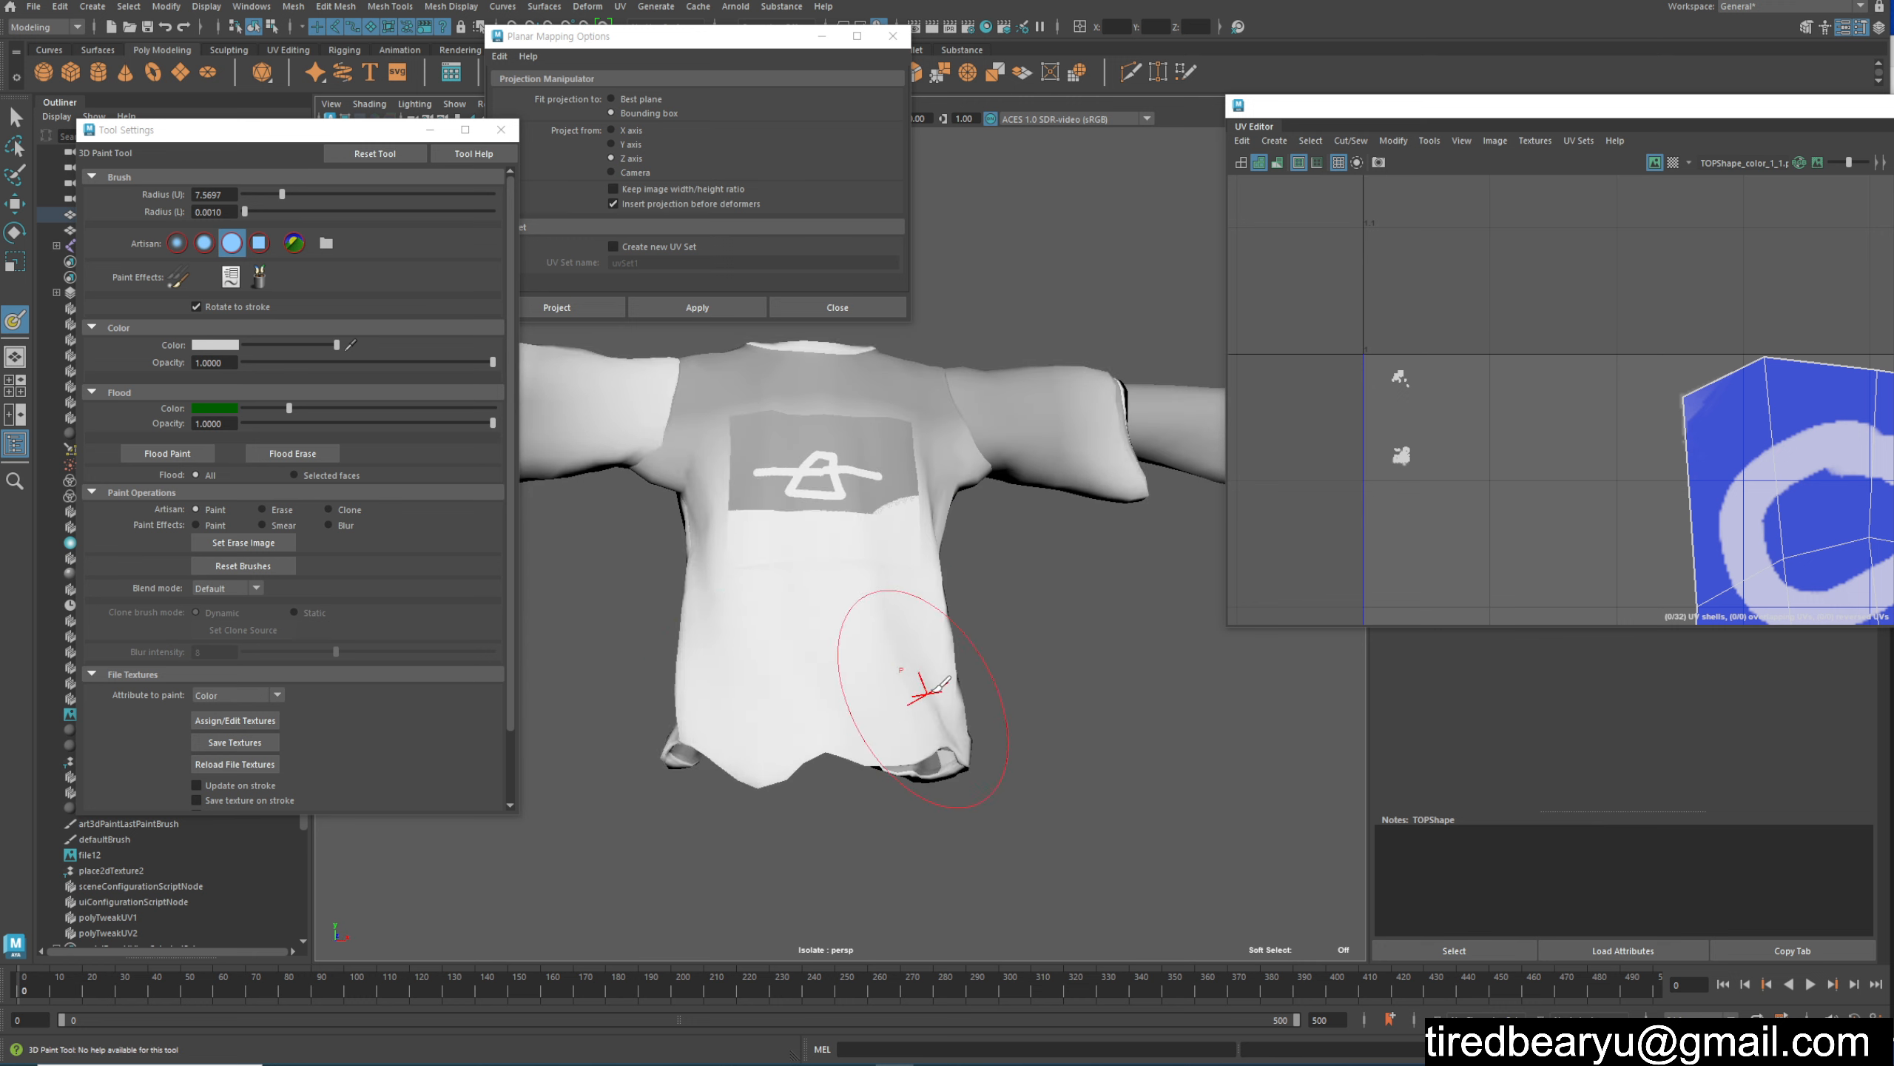
# Step: Paint light strokes over the shoulders and sleeves around the chest patch, and flood the whole shirt with dark green
pyautogui.keyDown('alt'); pyautogui.moveTo(888, 634); pyautogui.dragTo(931, 804); pyautogui.keyUp('alt')
pyautogui.moveTo(669, 795)
pyautogui.keyDown('alt'); pyautogui.mouseDown()
pyautogui.moveTo(803, 719)
pyautogui.moveTo(706, 811)
pyautogui.mouseUp(); pyautogui.keyUp('alt')
pyautogui.moveTo(738, 687)
pyautogui.mouseDown()
pyautogui.moveTo(876, 634)
pyautogui.moveTo(825, 558)
pyautogui.moveTo(1074, 575)
pyautogui.moveTo(753, 605)
pyautogui.moveTo(992, 597)
pyautogui.mouseUp()
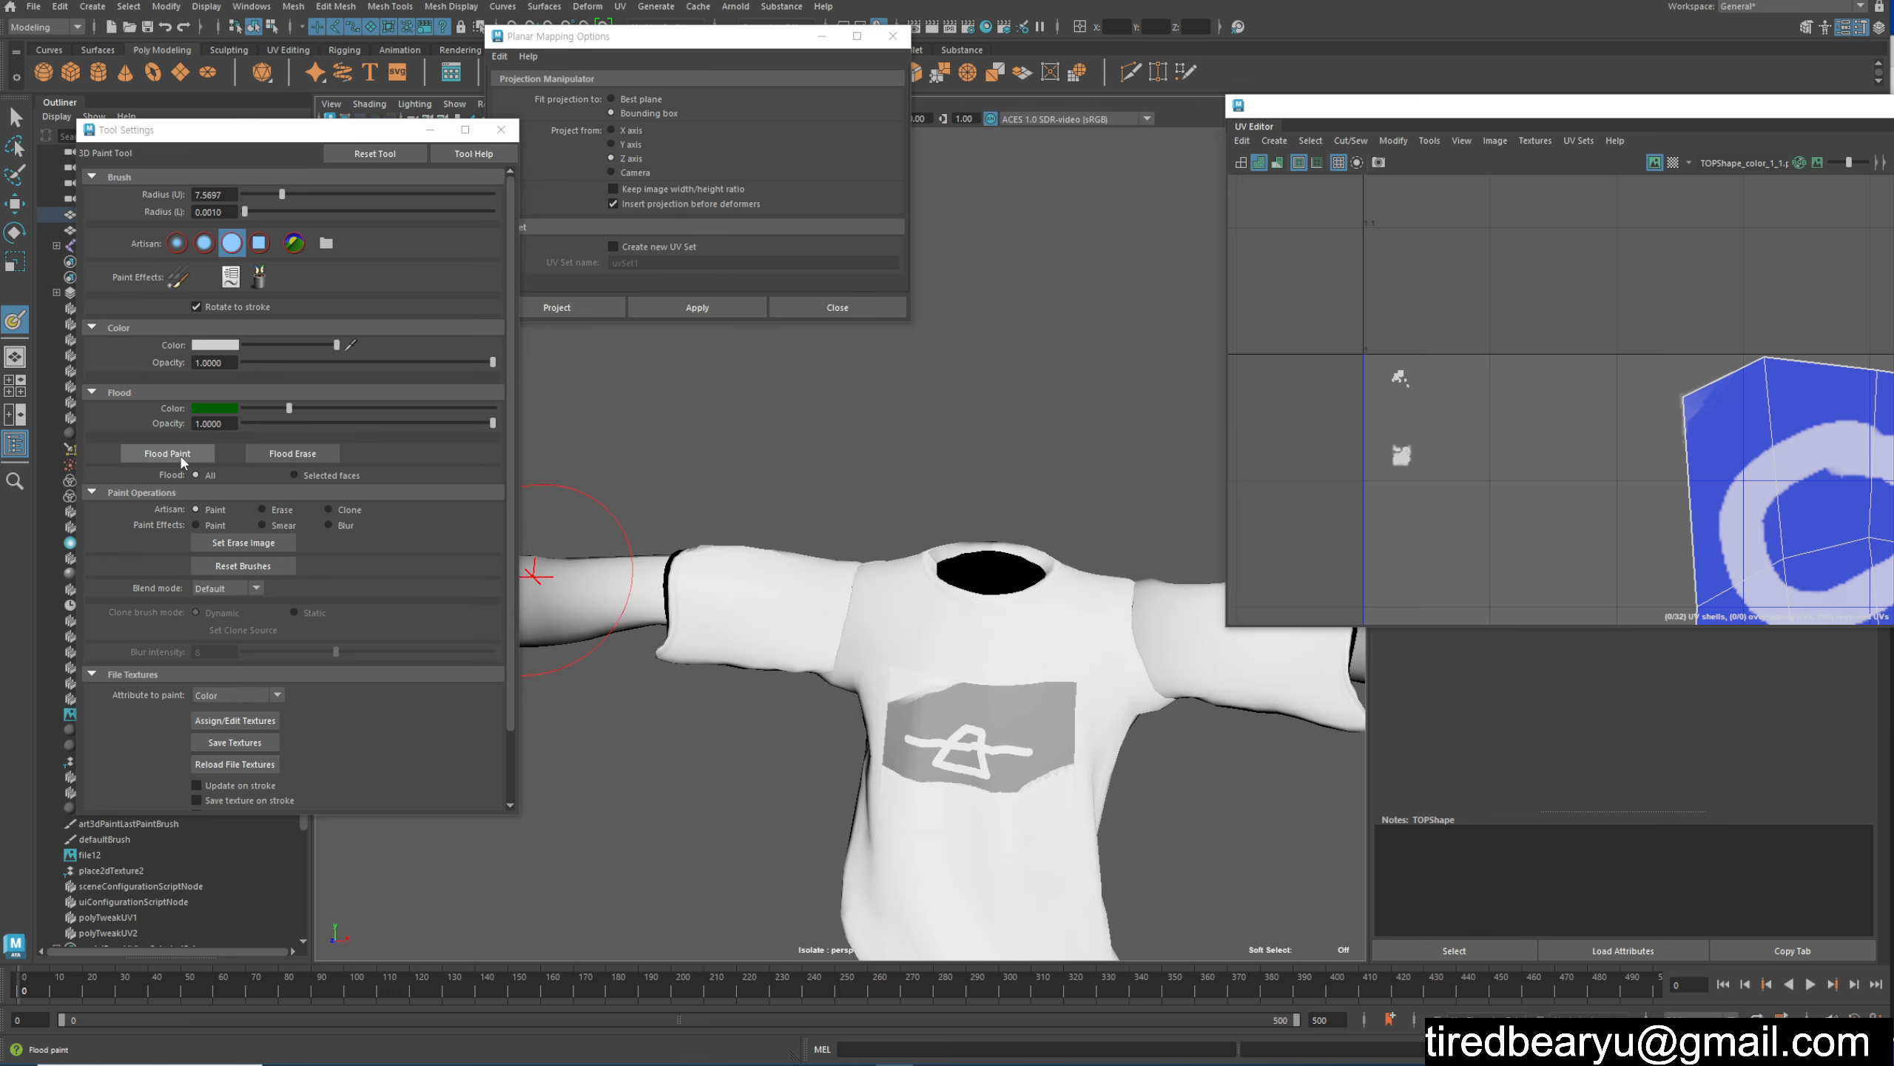
pyautogui.click(167, 453)
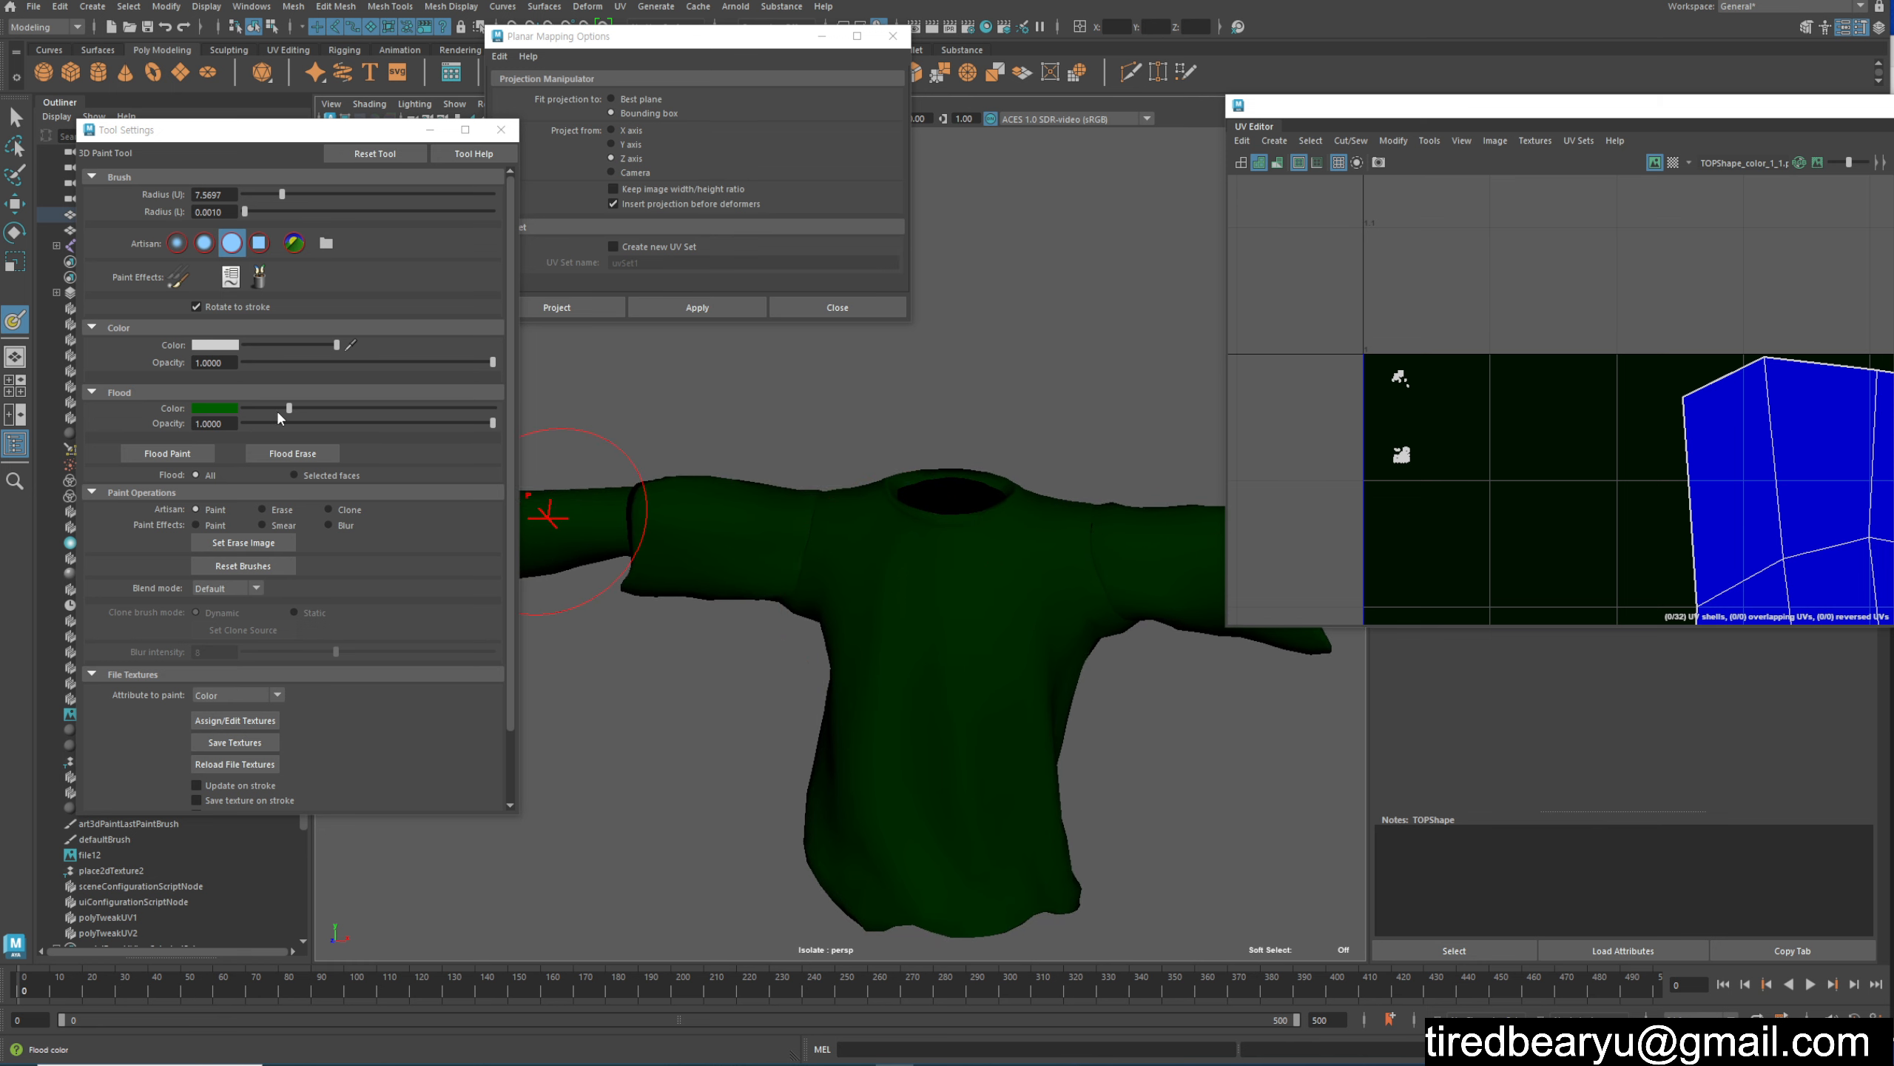
# Step: Paint both long under-sleeves with the off-white brush colour over the green base
pyautogui.click(216, 345)
pyautogui.keyDown('alt'); pyautogui.moveTo(772, 543); pyautogui.dragTo(1033, 588, button='middle'); pyautogui.keyUp('alt')
pyautogui.moveTo(768, 574)
pyautogui.mouseDown()
pyautogui.moveTo(734, 565)
pyautogui.moveTo(732, 515)
pyautogui.moveTo(727, 552)
pyautogui.moveTo(636, 590)
pyautogui.moveTo(641, 665)
pyautogui.mouseUp()
pyautogui.keyDown('alt'); pyautogui.moveTo(882, 644); pyautogui.dragTo(600, 649); pyautogui.keyUp('alt')
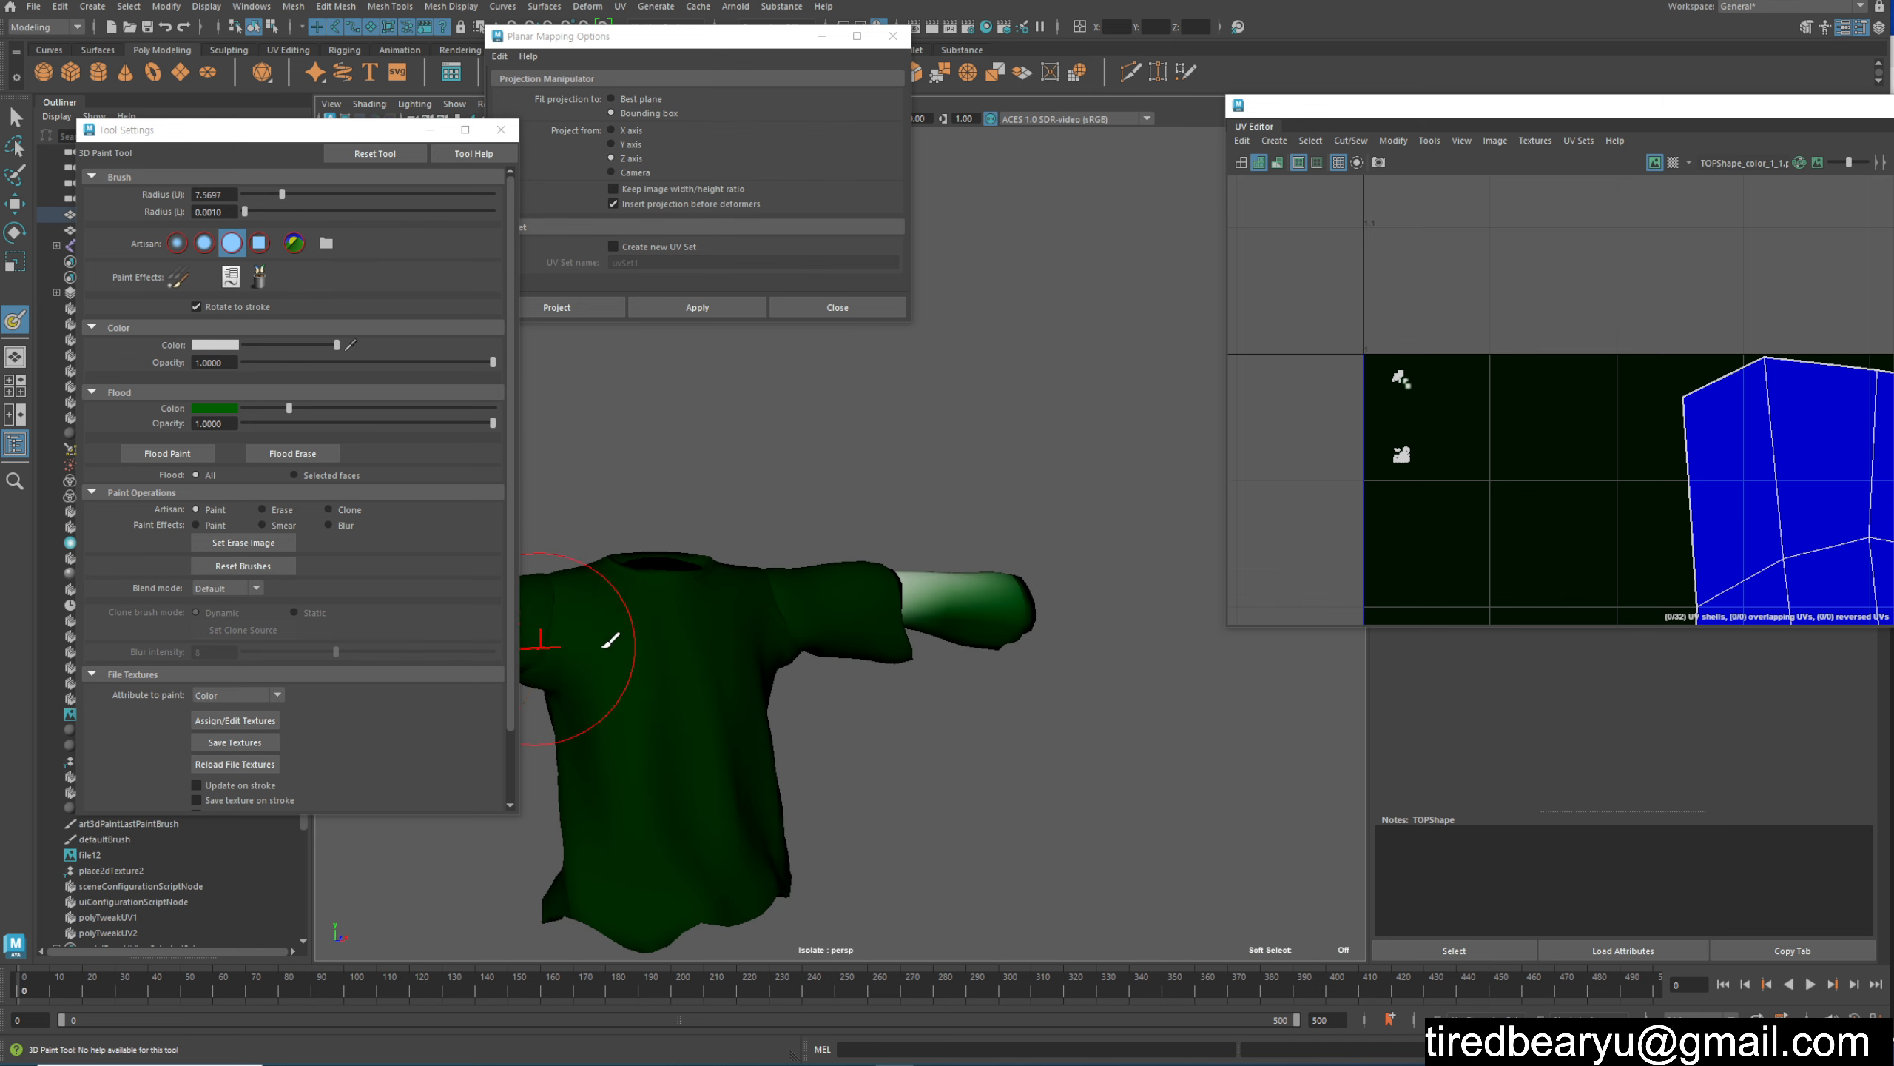
pyautogui.keyDown('alt'); pyautogui.moveTo(600, 649); pyautogui.dragTo(396, 683, button='middle'); pyautogui.keyUp('alt')
pyautogui.moveTo(749, 646)
pyautogui.mouseDown()
pyautogui.moveTo(785, 681)
pyautogui.moveTo(550, 524)
pyautogui.mouseUp()
# Step: Set the brush colour to yellow and paint the first long under-sleeve all around, including its cuff
pyautogui.click(219, 345)
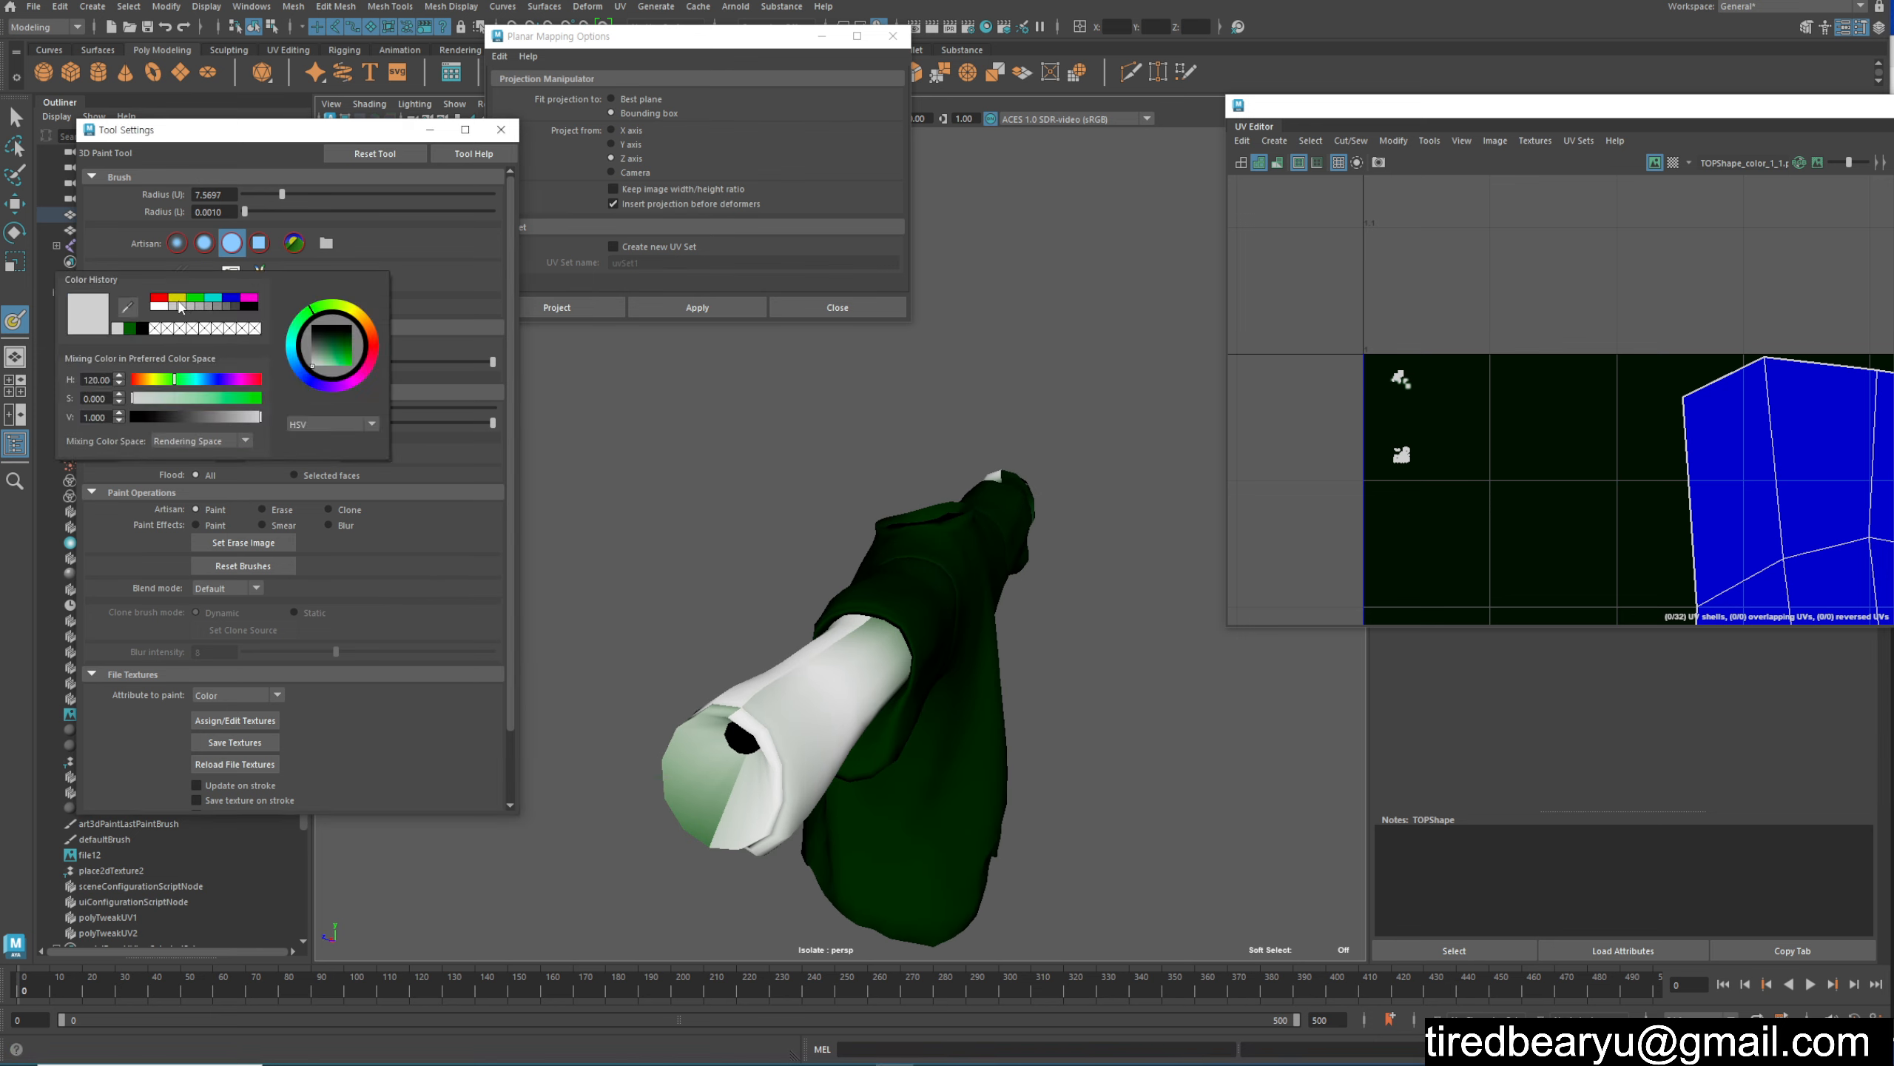
pyautogui.click(179, 299)
pyautogui.moveTo(885, 688)
pyautogui.keyDown('alt'); pyautogui.mouseDown()
pyautogui.moveTo(942, 705)
pyautogui.moveTo(640, 631)
pyautogui.moveTo(675, 676)
pyautogui.moveTo(907, 642)
pyautogui.mouseUp(); pyautogui.keyUp('alt')
pyautogui.click(855, 712)
pyautogui.click(1051, 644)
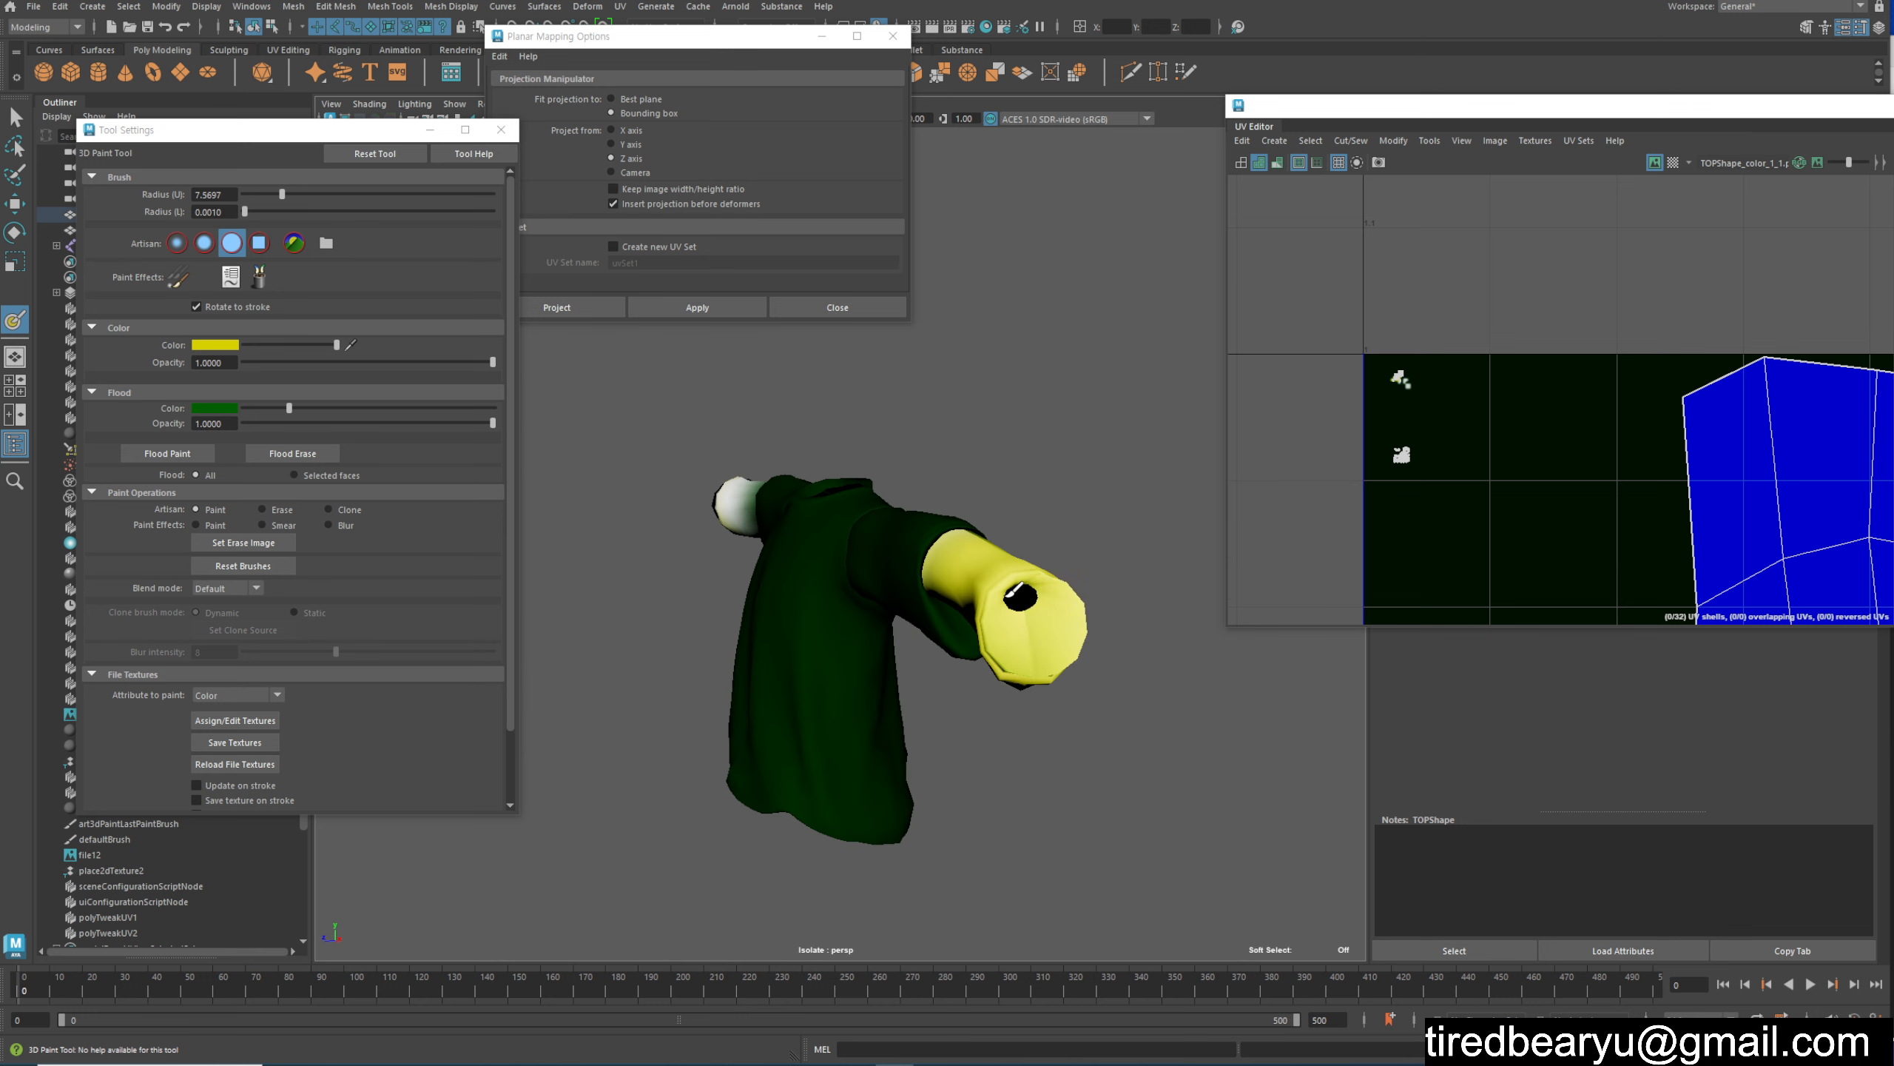
pyautogui.moveTo(1007, 596)
pyautogui.mouseDown()
pyautogui.moveTo(953, 576)
pyautogui.moveTo(961, 691)
pyautogui.moveTo(1193, 688)
pyautogui.mouseUp()
# Step: Paint the opposite long under-sleeve yellow from all sides
pyautogui.keyDown('alt'); pyautogui.moveTo(1194, 688); pyautogui.dragTo(1430, 701, button='middle'); pyautogui.keyUp('alt')
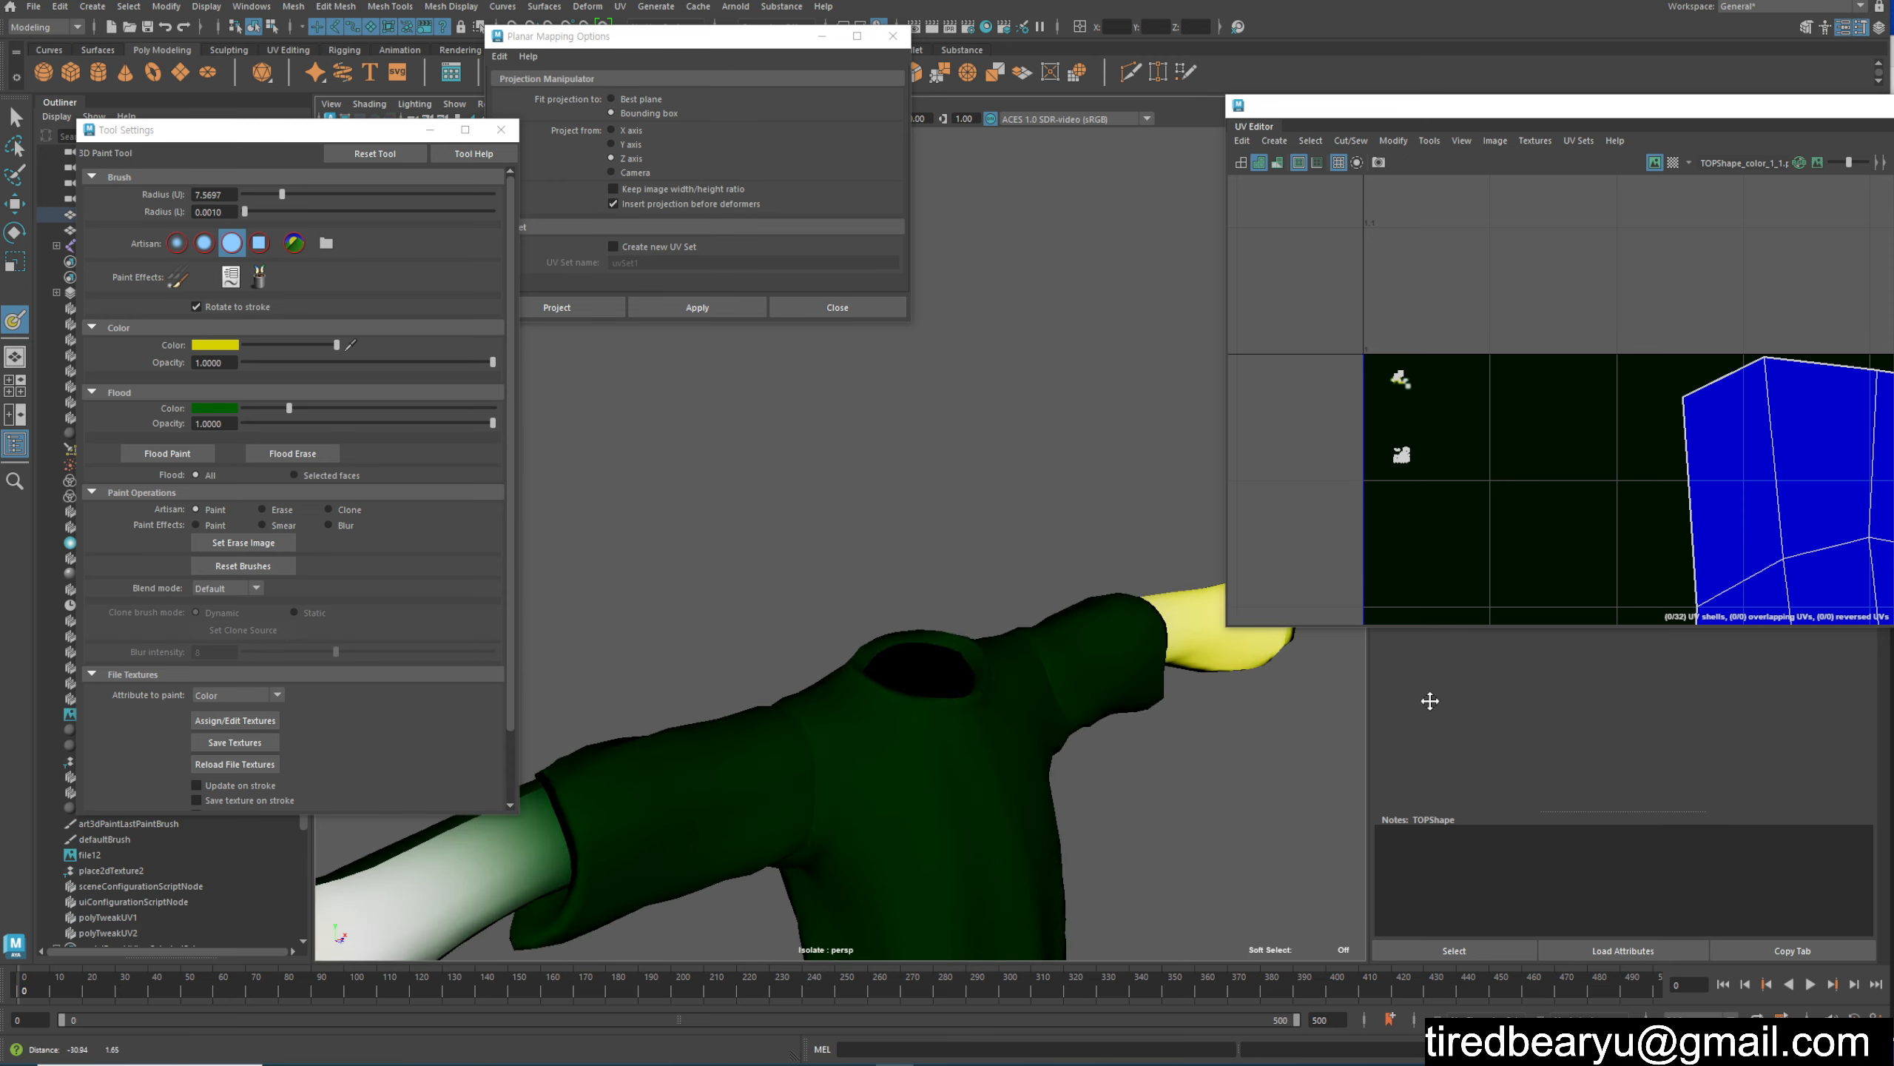
pyautogui.keyDown('alt'); pyautogui.moveTo(753, 545); pyautogui.dragTo(996, 477); pyautogui.keyUp('alt')
pyautogui.click(883, 557)
pyautogui.moveTo(867, 562)
pyautogui.keyDown('alt'); pyautogui.mouseDown()
pyautogui.moveTo(786, 510)
pyautogui.moveTo(656, 595)
pyautogui.mouseUp(); pyautogui.keyUp('alt')
pyautogui.click(794, 515)
pyautogui.moveTo(656, 596)
pyautogui.keyDown('alt'); pyautogui.mouseDown()
pyautogui.moveTo(918, 634)
pyautogui.moveTo(983, 574)
pyautogui.mouseUp(); pyautogui.keyUp('alt')
pyautogui.moveTo(949, 370)
pyautogui.mouseDown()
pyautogui.moveTo(861, 398)
pyautogui.moveTo(980, 380)
pyautogui.moveTo(934, 330)
pyautogui.moveTo(1007, 558)
pyautogui.moveTo(874, 474)
pyautogui.moveTo(753, 541)
pyautogui.moveTo(642, 515)
pyautogui.mouseUp()
# Step: Set the brush colour to white and its radius to about 0.73, paint a thick ring on the chest patch, and deselect the shirt
pyautogui.press('w')
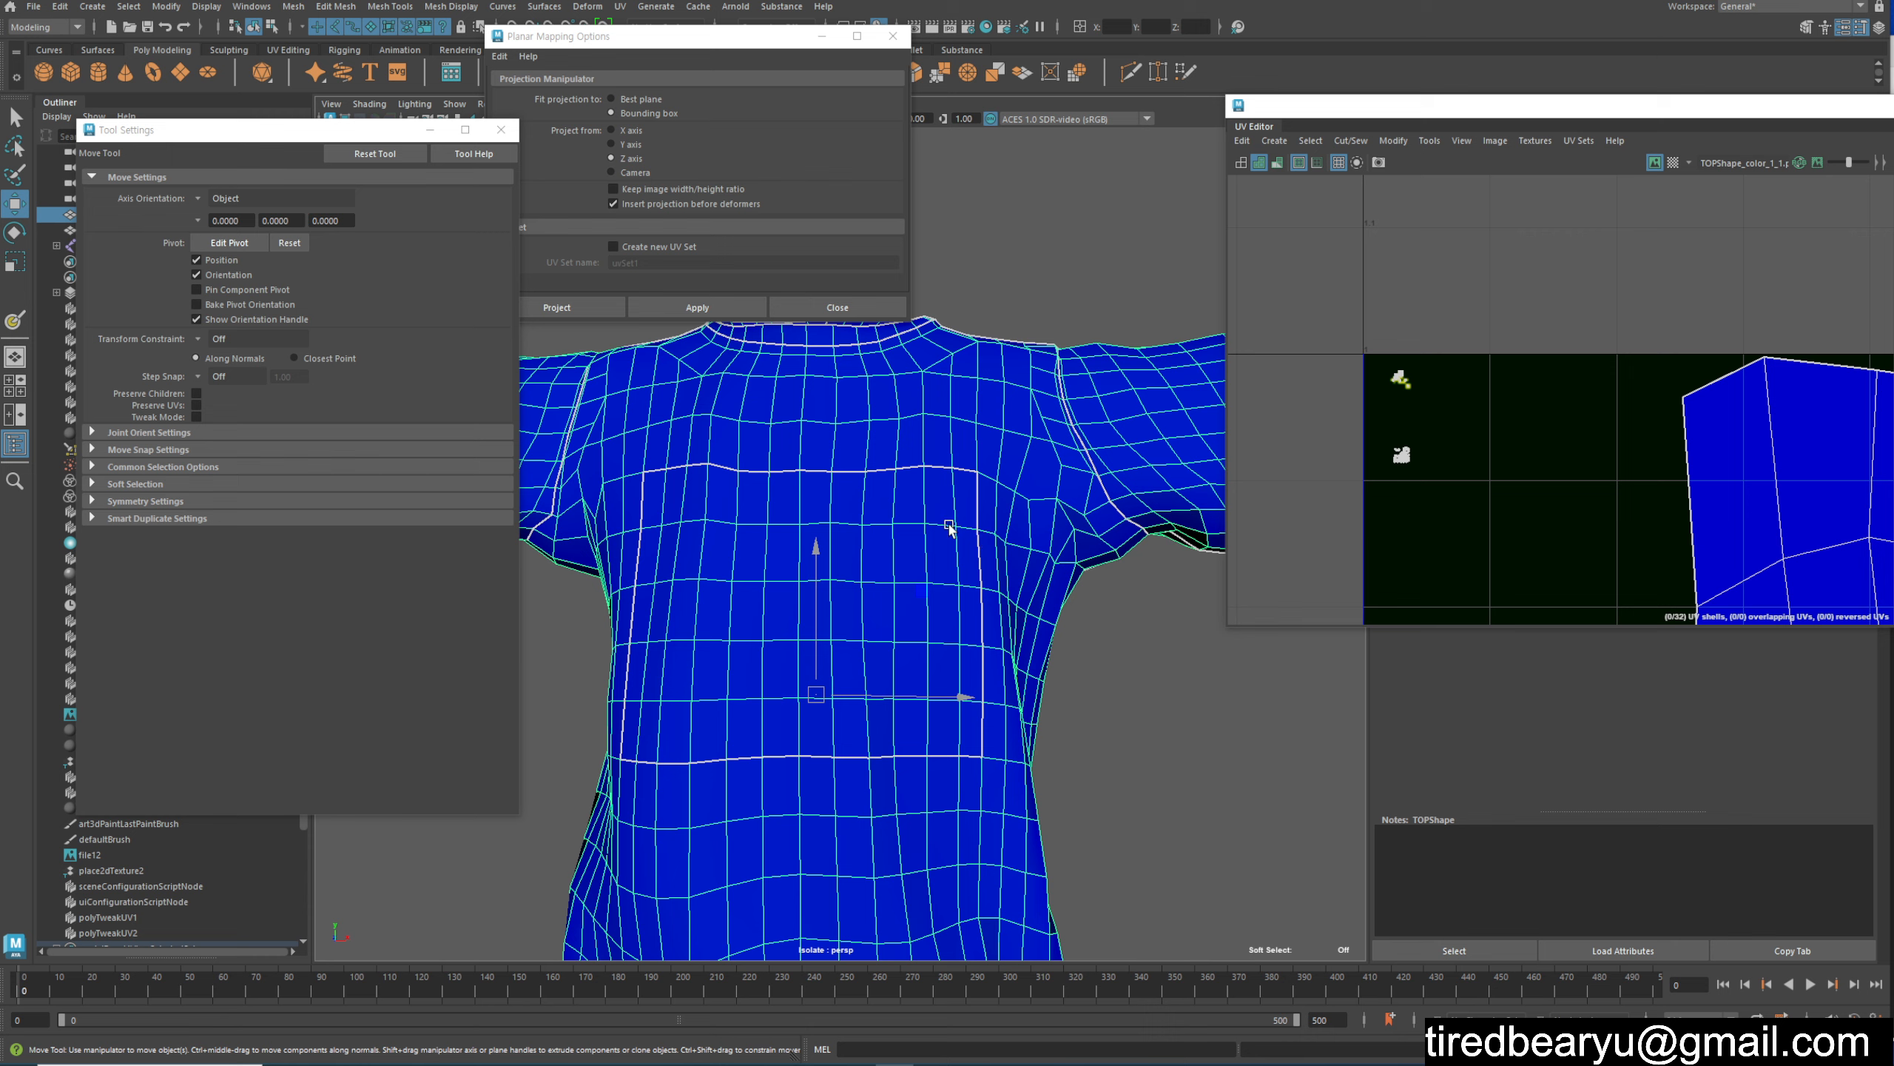
pyautogui.press('y')
pyautogui.click(225, 346)
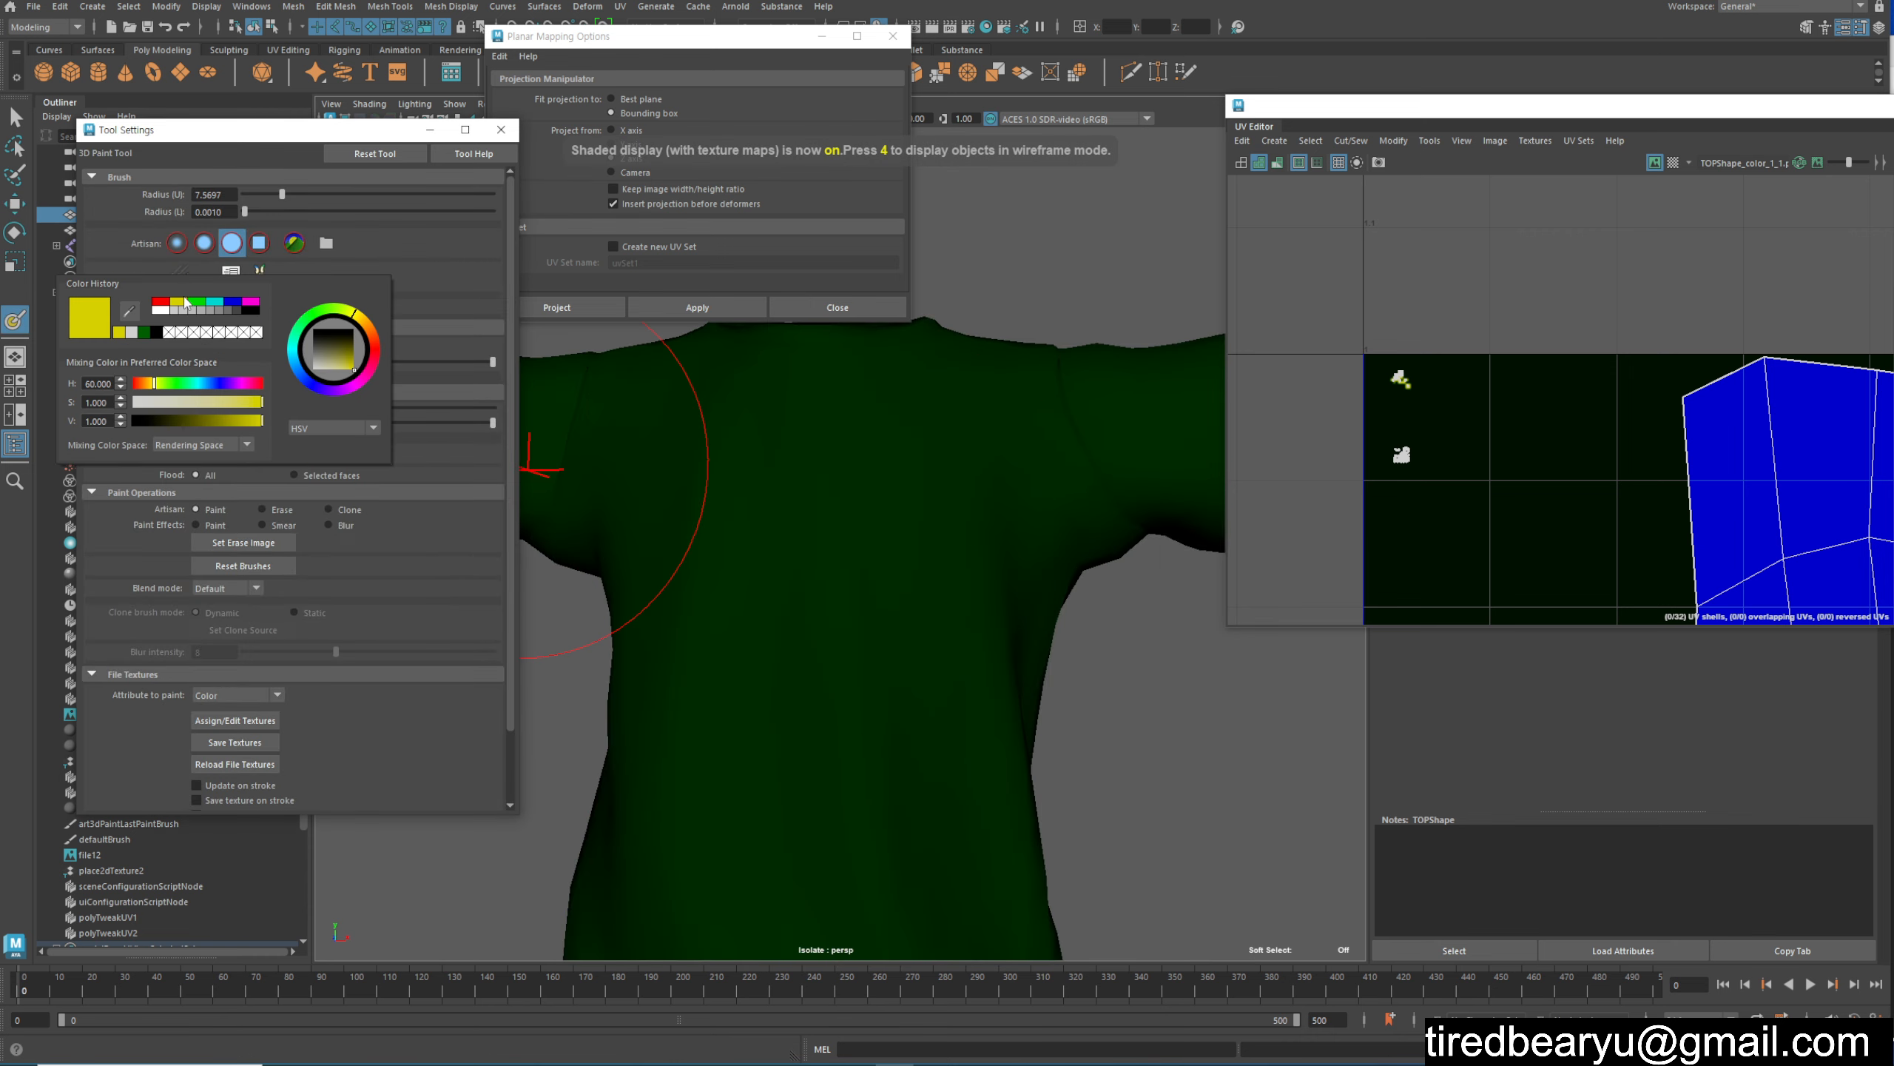
pyautogui.click(159, 310)
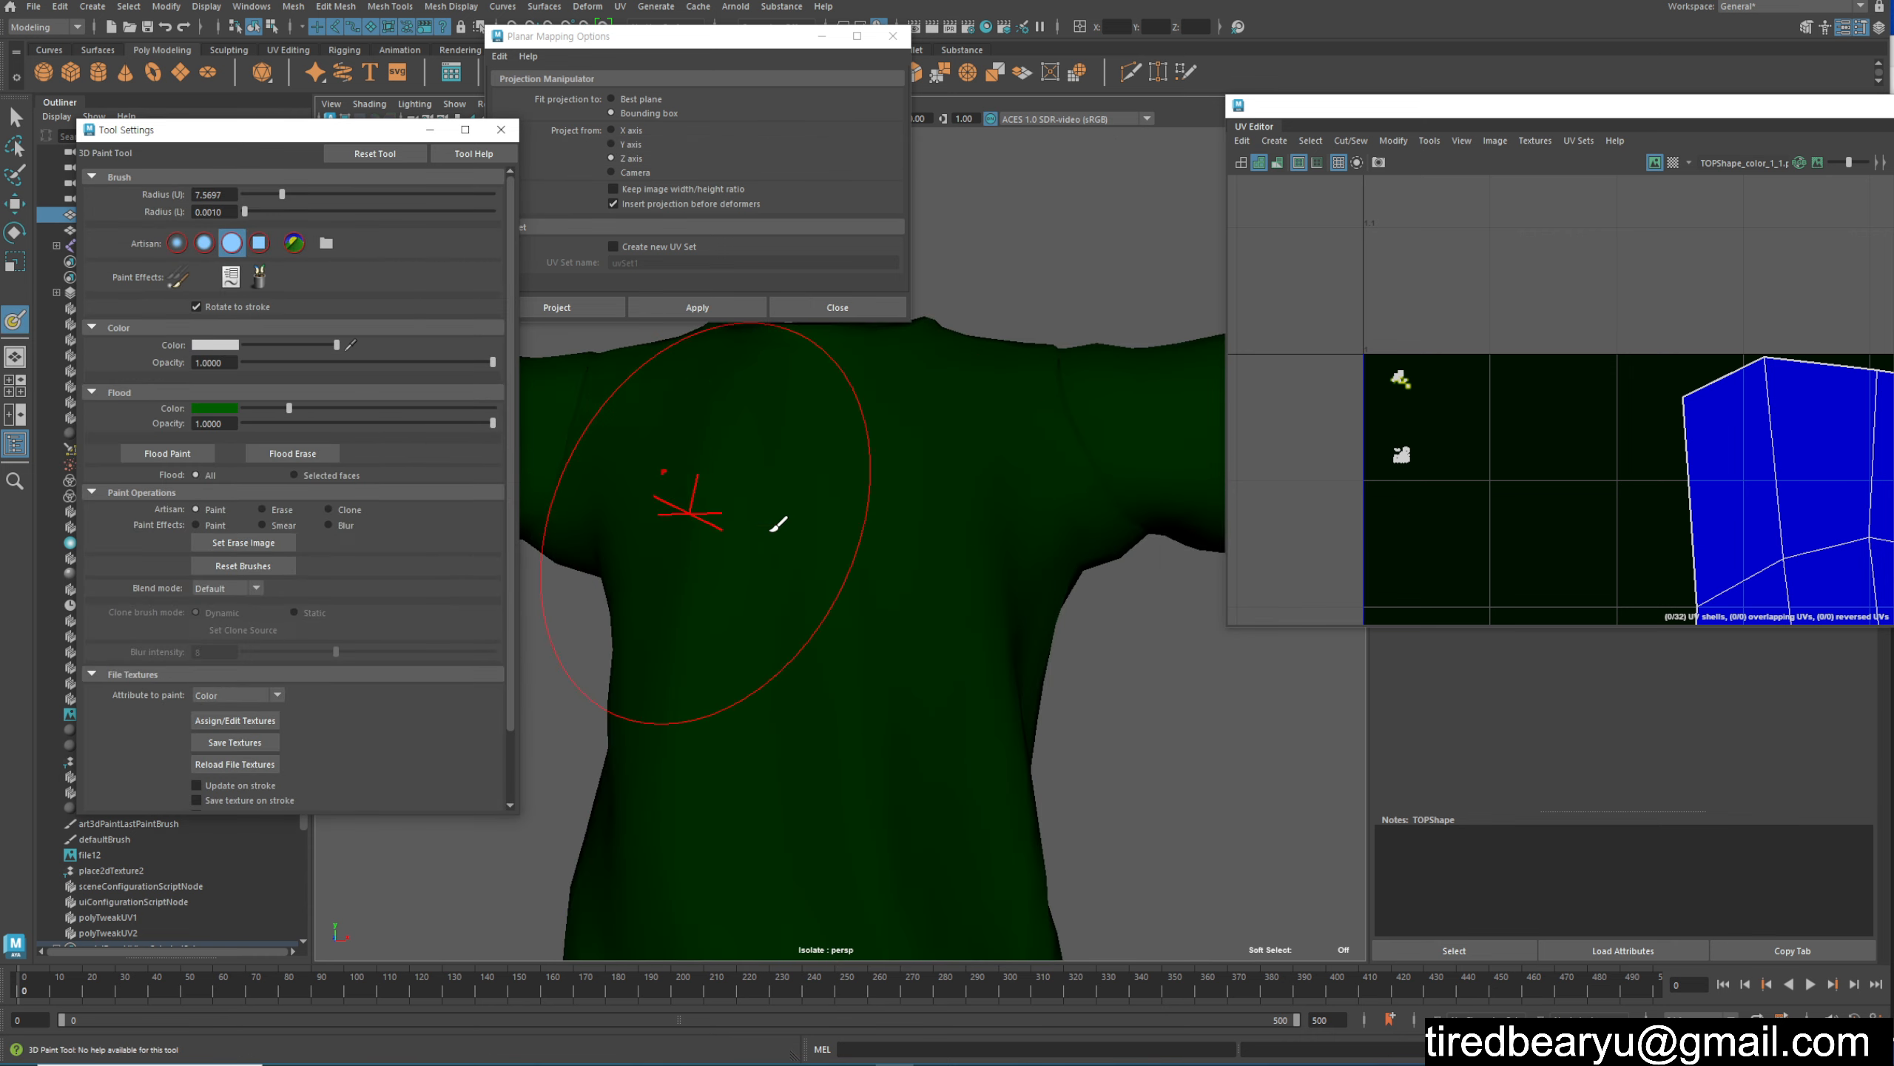
pyautogui.scroll(-2, 747, 498)
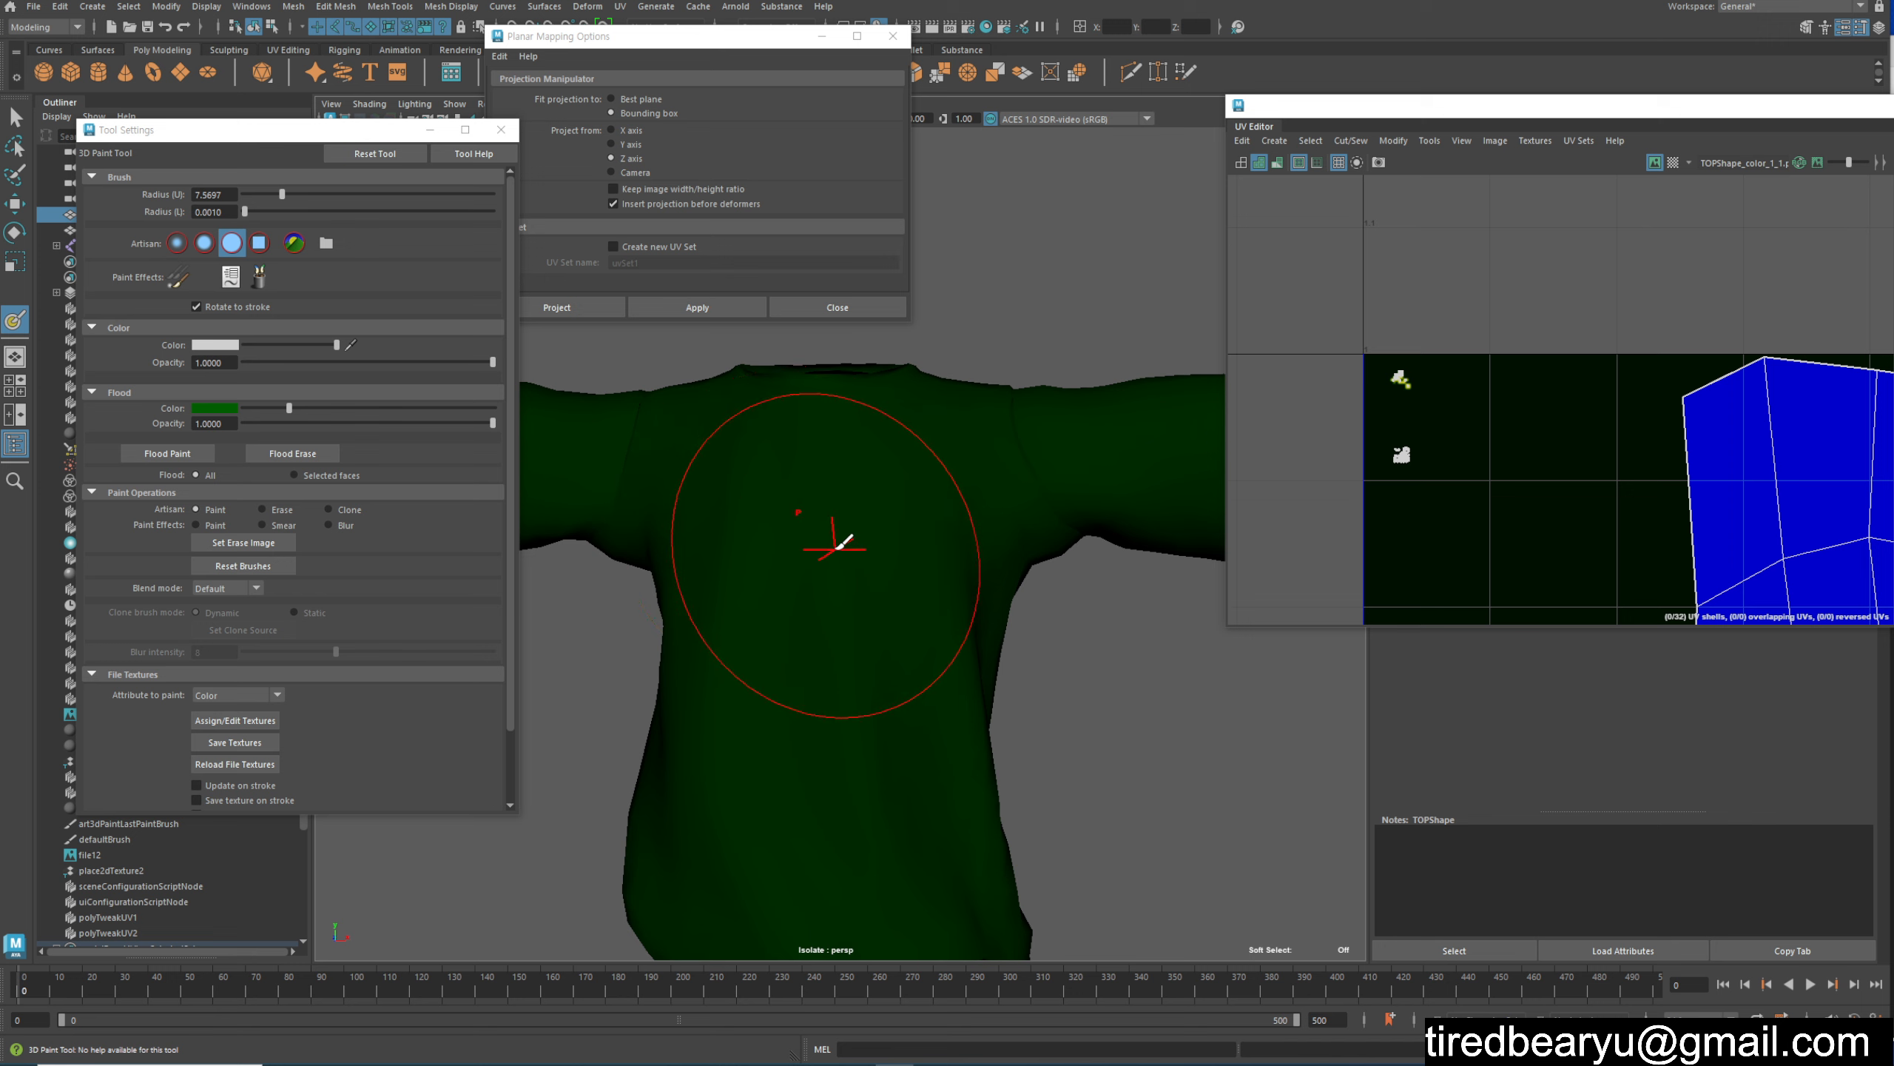
pyautogui.moveTo(833, 554)
pyautogui.mouseDown()
pyautogui.moveTo(765, 545)
pyautogui.moveTo(775, 567)
pyautogui.moveTo(855, 573)
pyautogui.moveTo(810, 546)
pyautogui.moveTo(831, 572)
pyautogui.mouseUp()
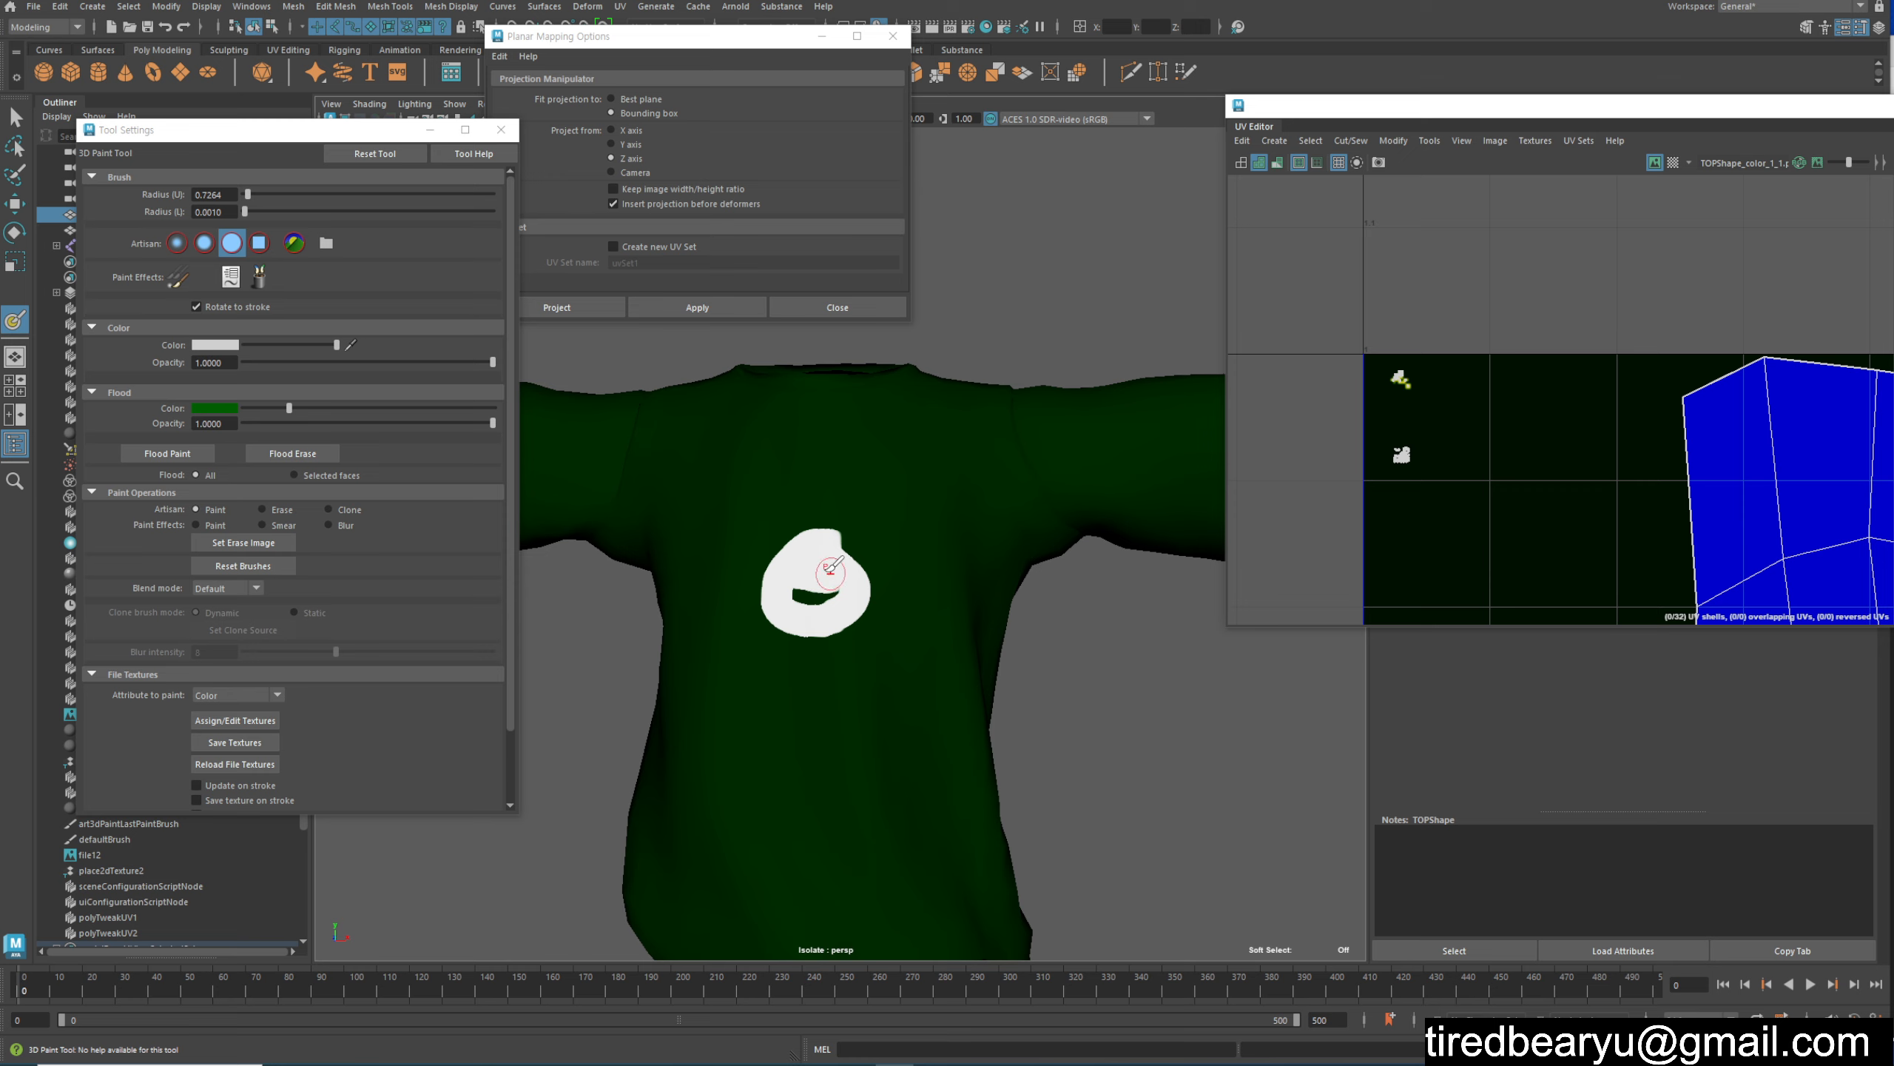
pyautogui.moveTo(852, 613)
pyautogui.keyDown('alt'); pyautogui.mouseDown(button='middle')
pyautogui.moveTo(1078, 615)
pyautogui.moveTo(840, 603)
pyautogui.mouseUp(button='middle'); pyautogui.keyUp('alt')
pyautogui.press('w')
pyautogui.click(1153, 728)
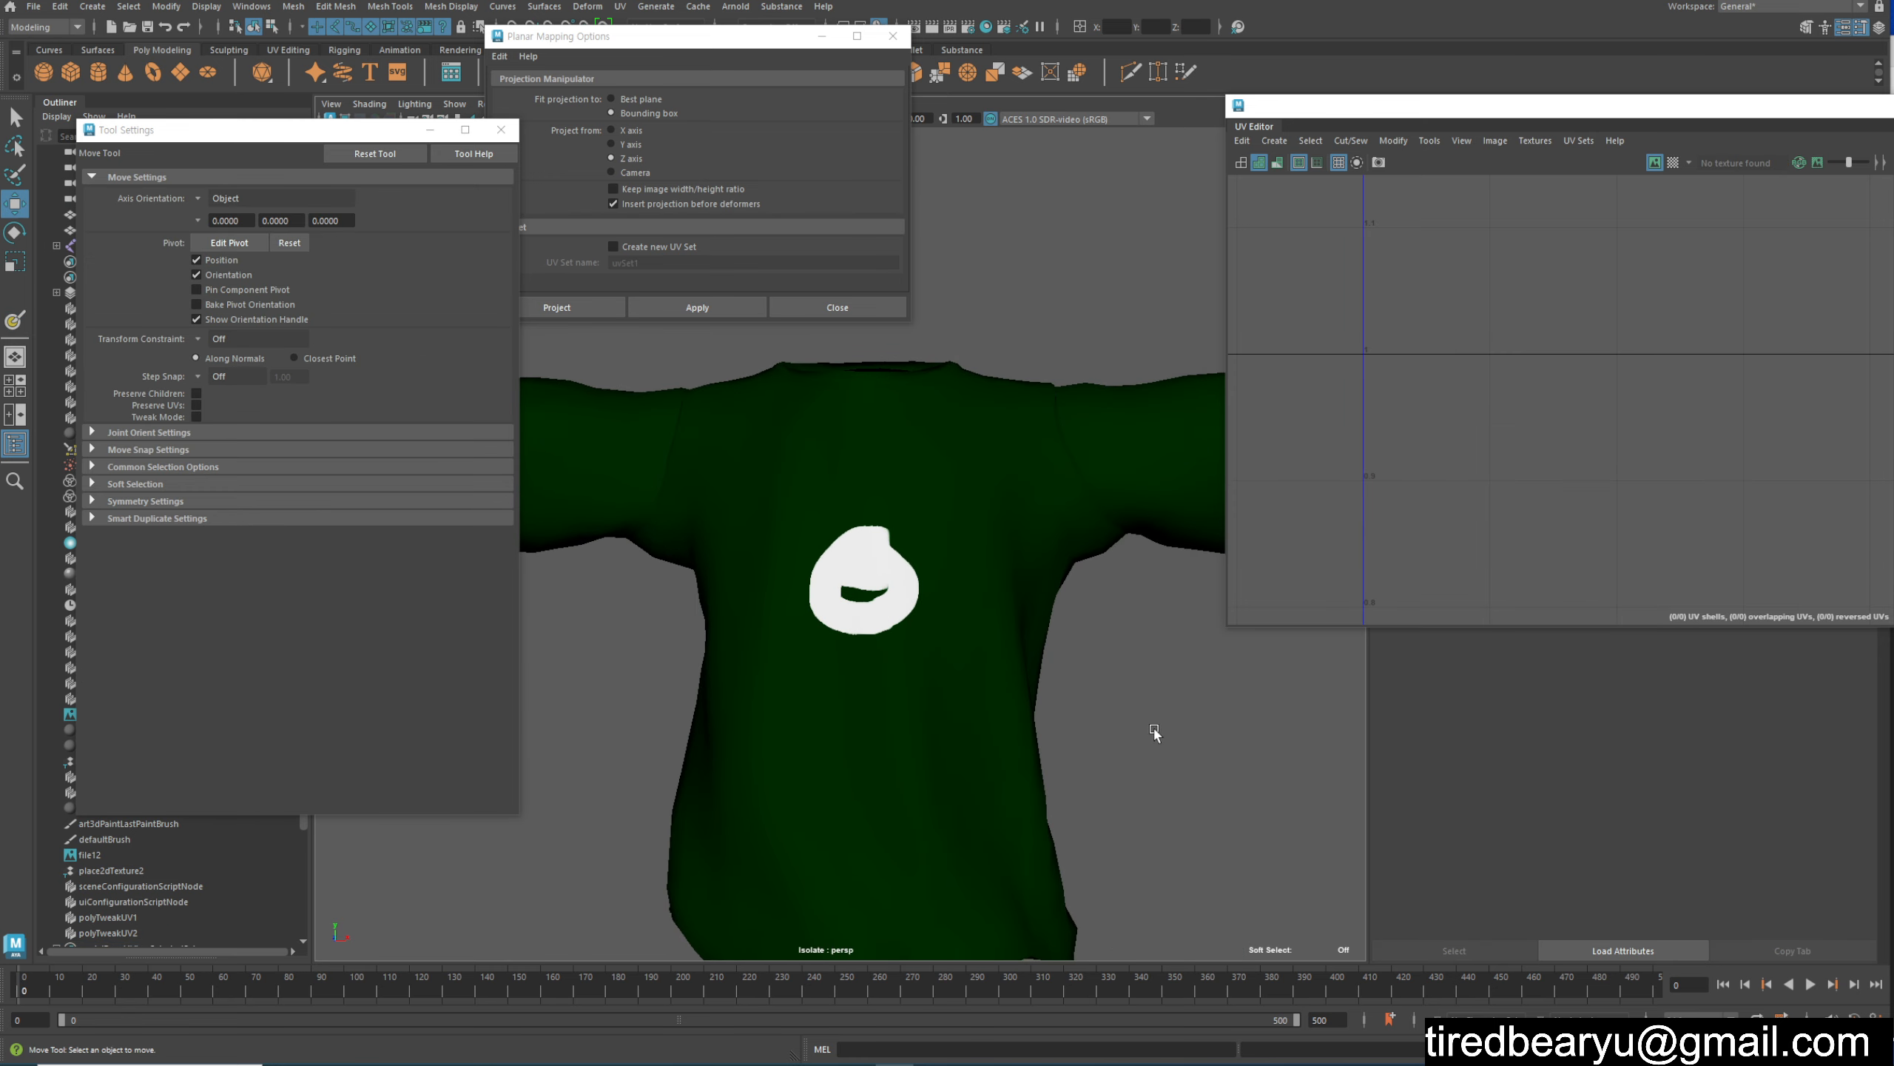
# Step: Examine the painted chest ring up close and from a distance, comparing it with its area in the UV layout
pyautogui.scroll(-5, 942, 694)
pyautogui.moveTo(958, 645)
pyautogui.keyDown('alt'); pyautogui.mouseDown()
pyautogui.moveTo(942, 695)
pyautogui.moveTo(914, 642)
pyautogui.mouseUp(); pyautogui.keyUp('alt')
pyautogui.scroll(8, 956, 626)
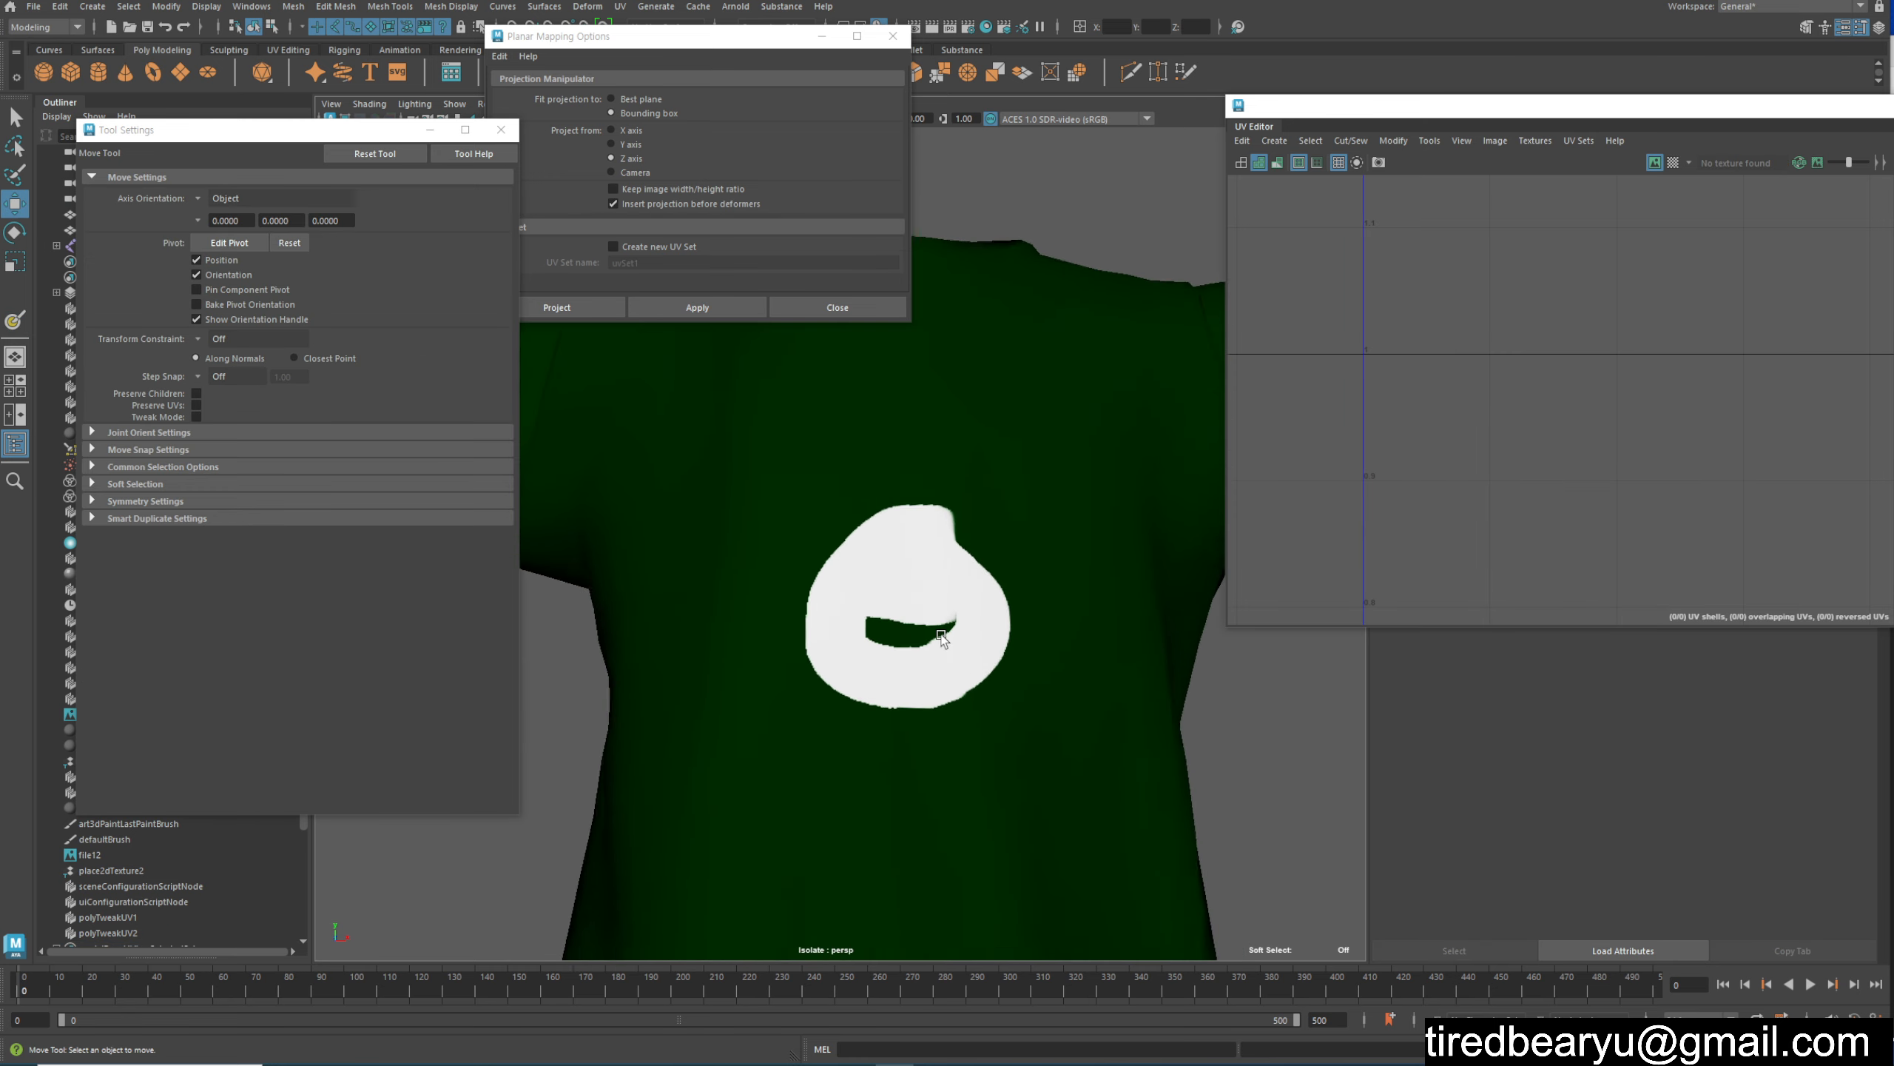
pyautogui.click(1238, 796)
pyautogui.scroll(-8, 1495, 432)
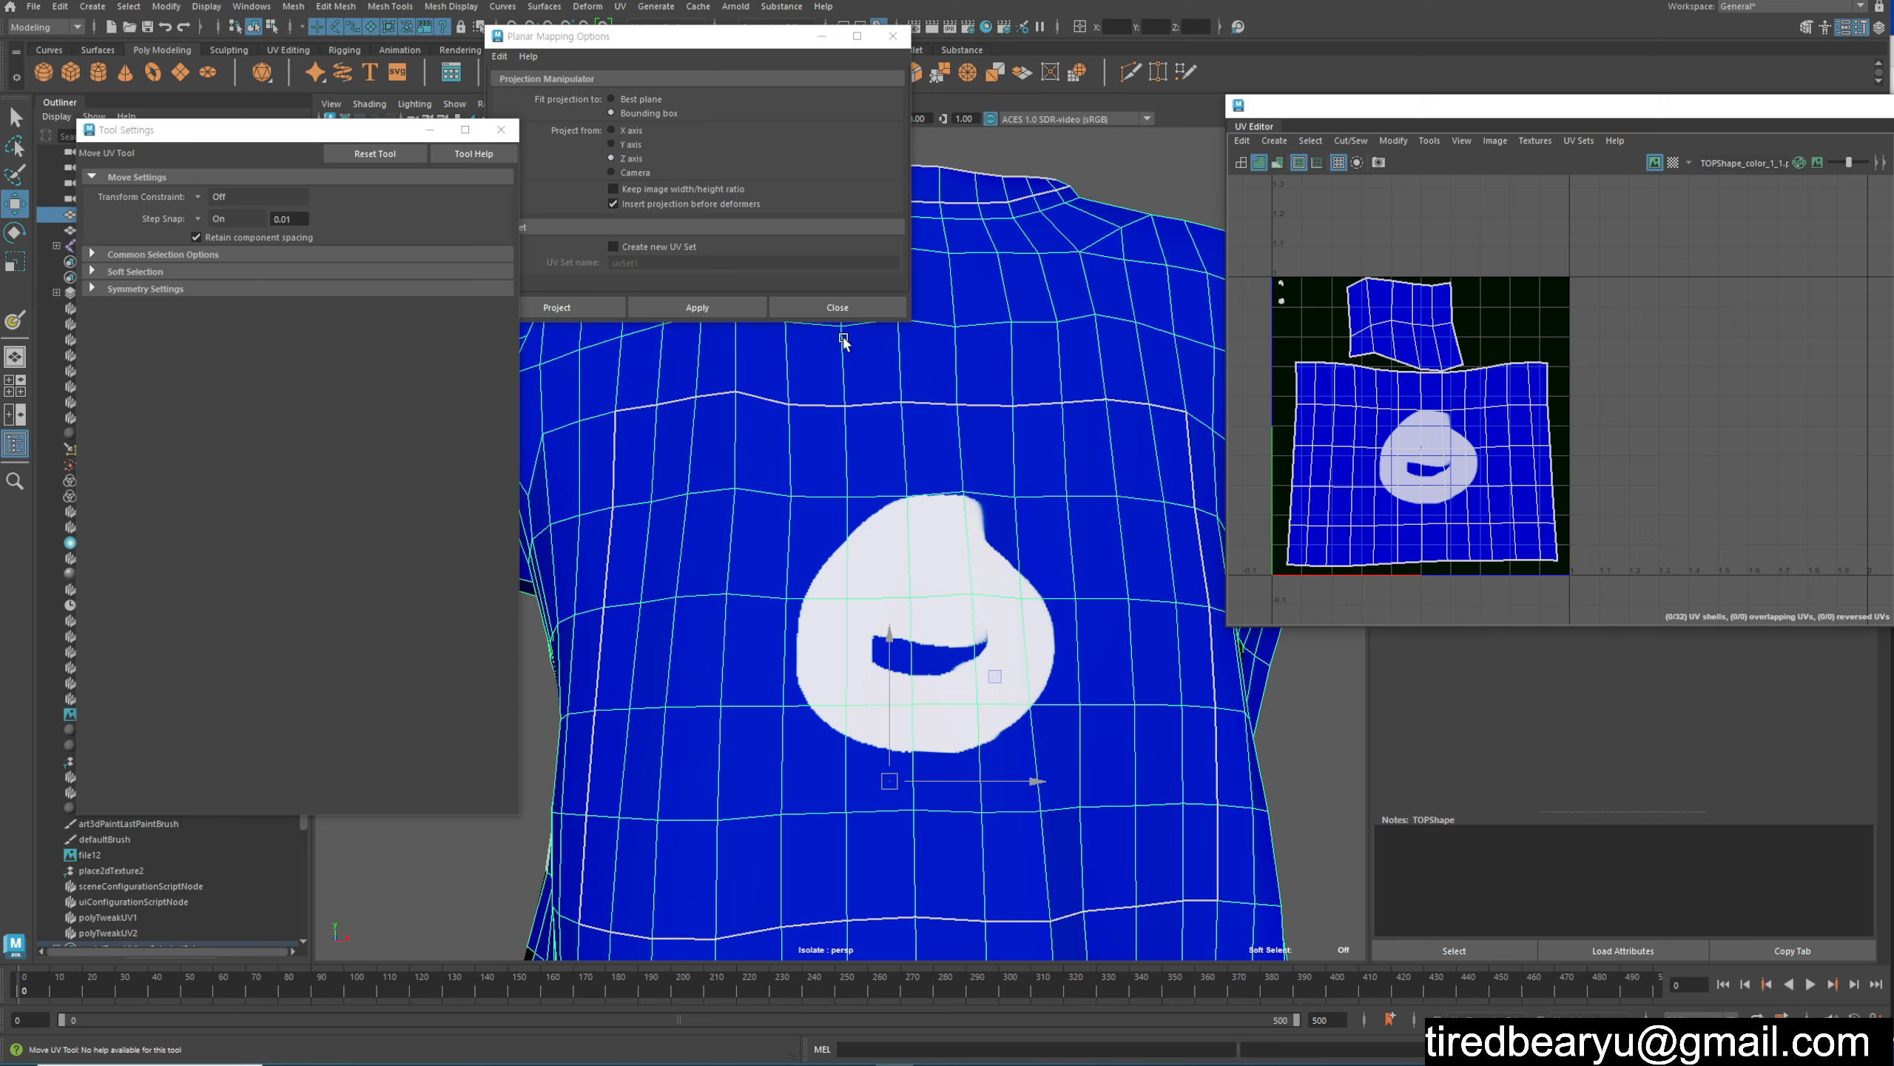
pyautogui.scroll(-5, 887, 541)
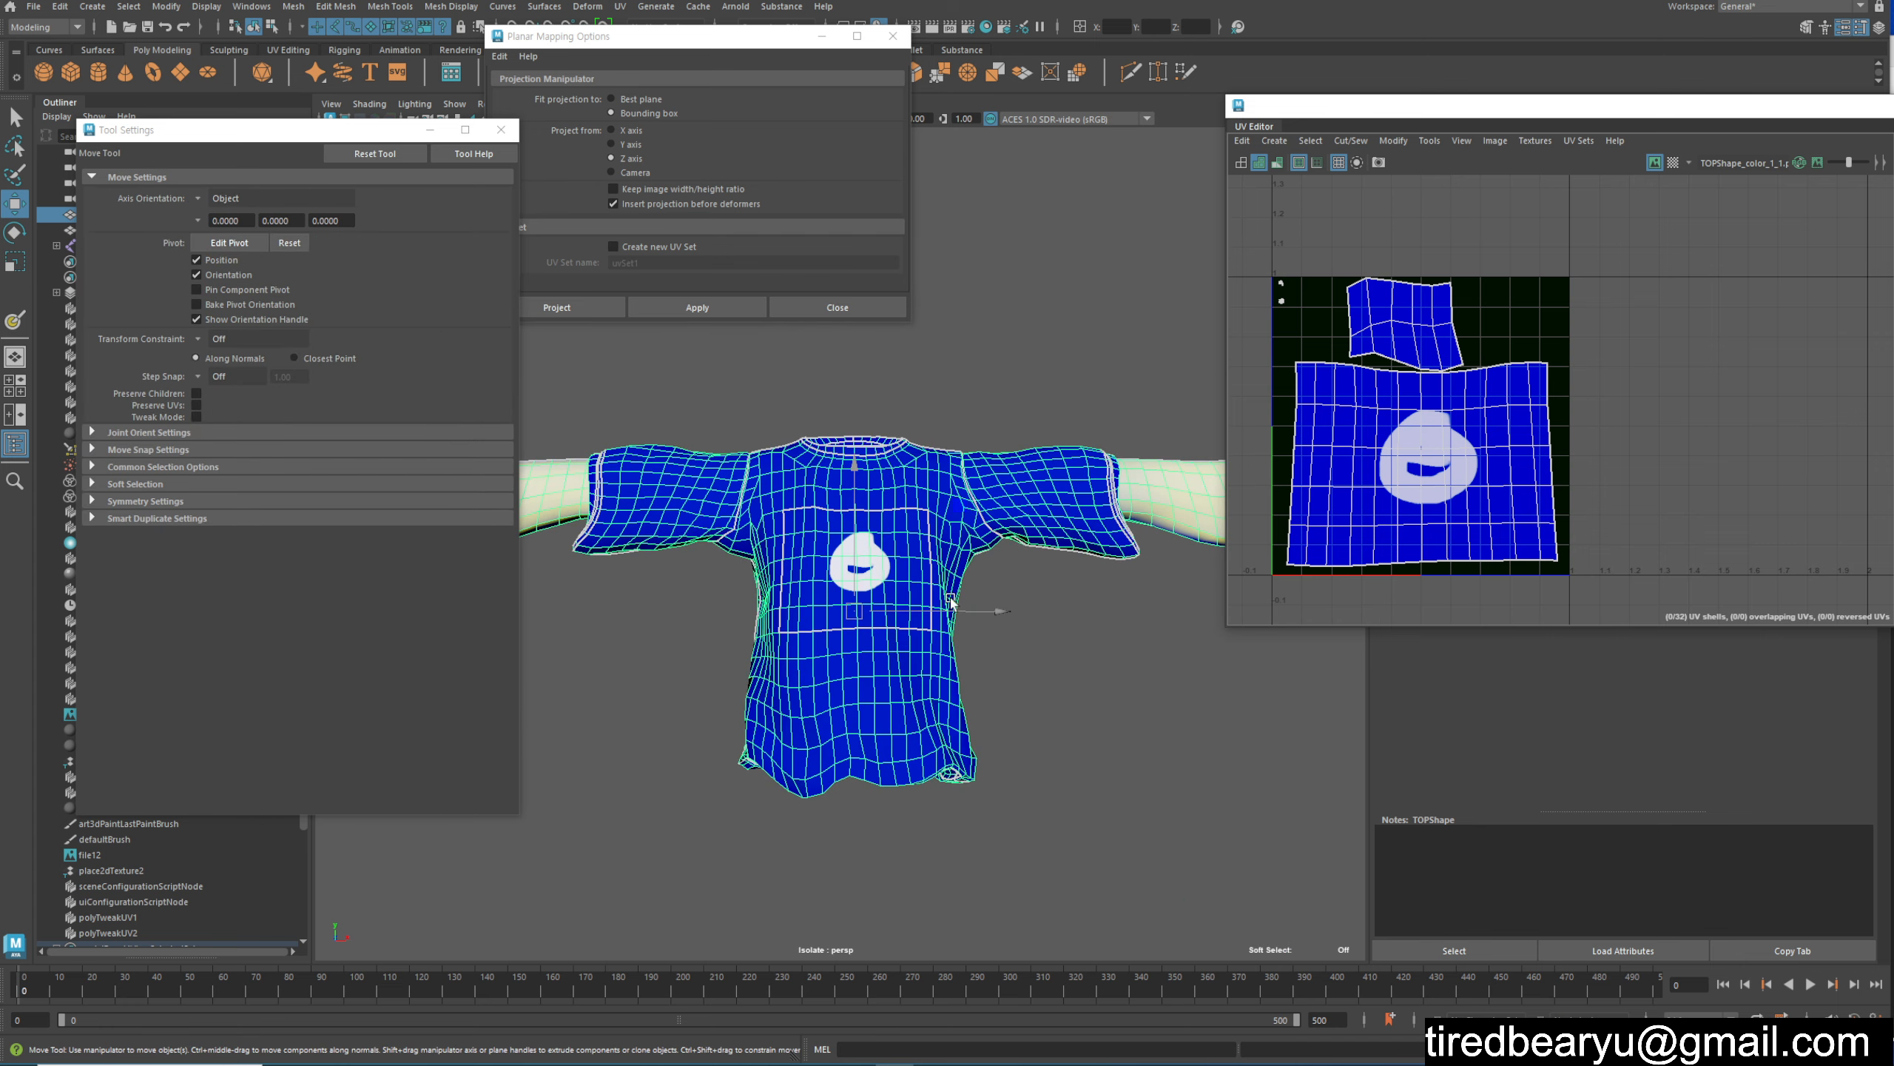
pyautogui.click(1196, 738)
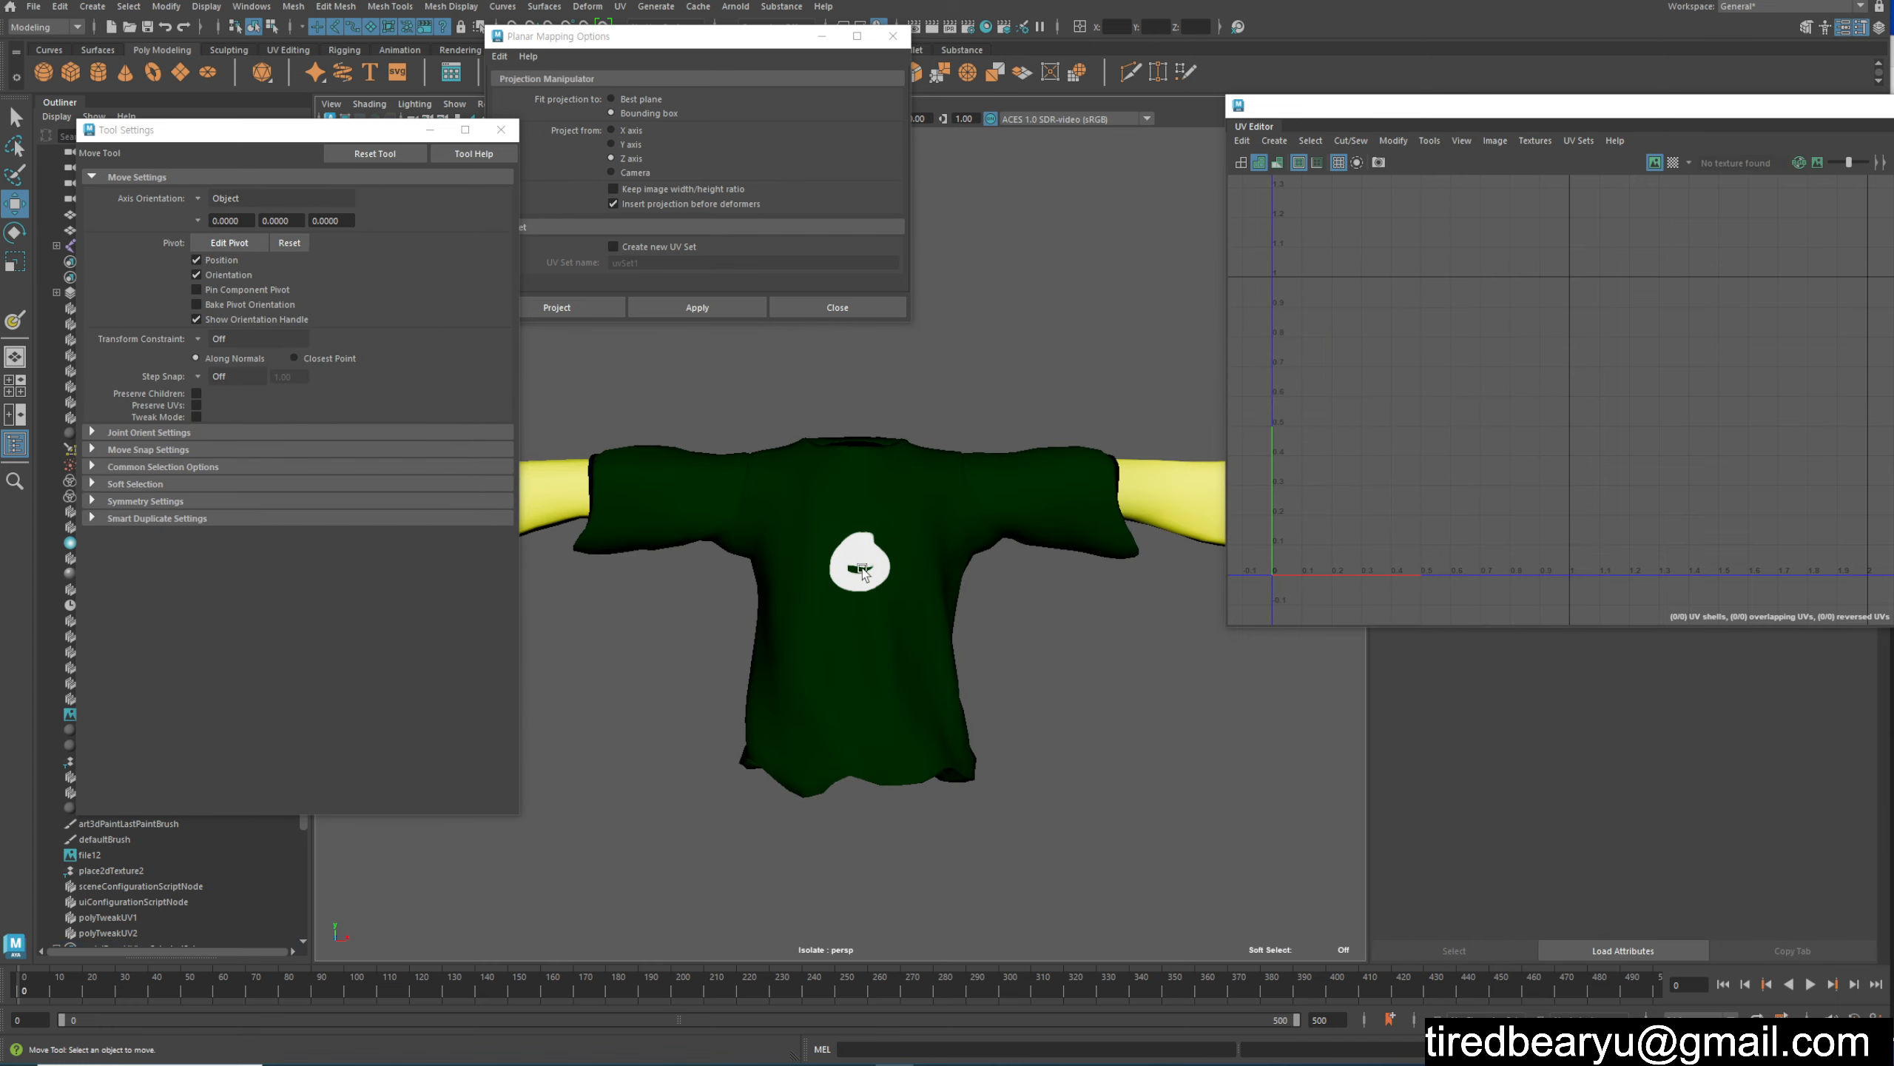
pyautogui.keyDown('alt'); pyautogui.moveTo(1125, 676); pyautogui.dragTo(1220, 685); pyautogui.keyUp('alt')
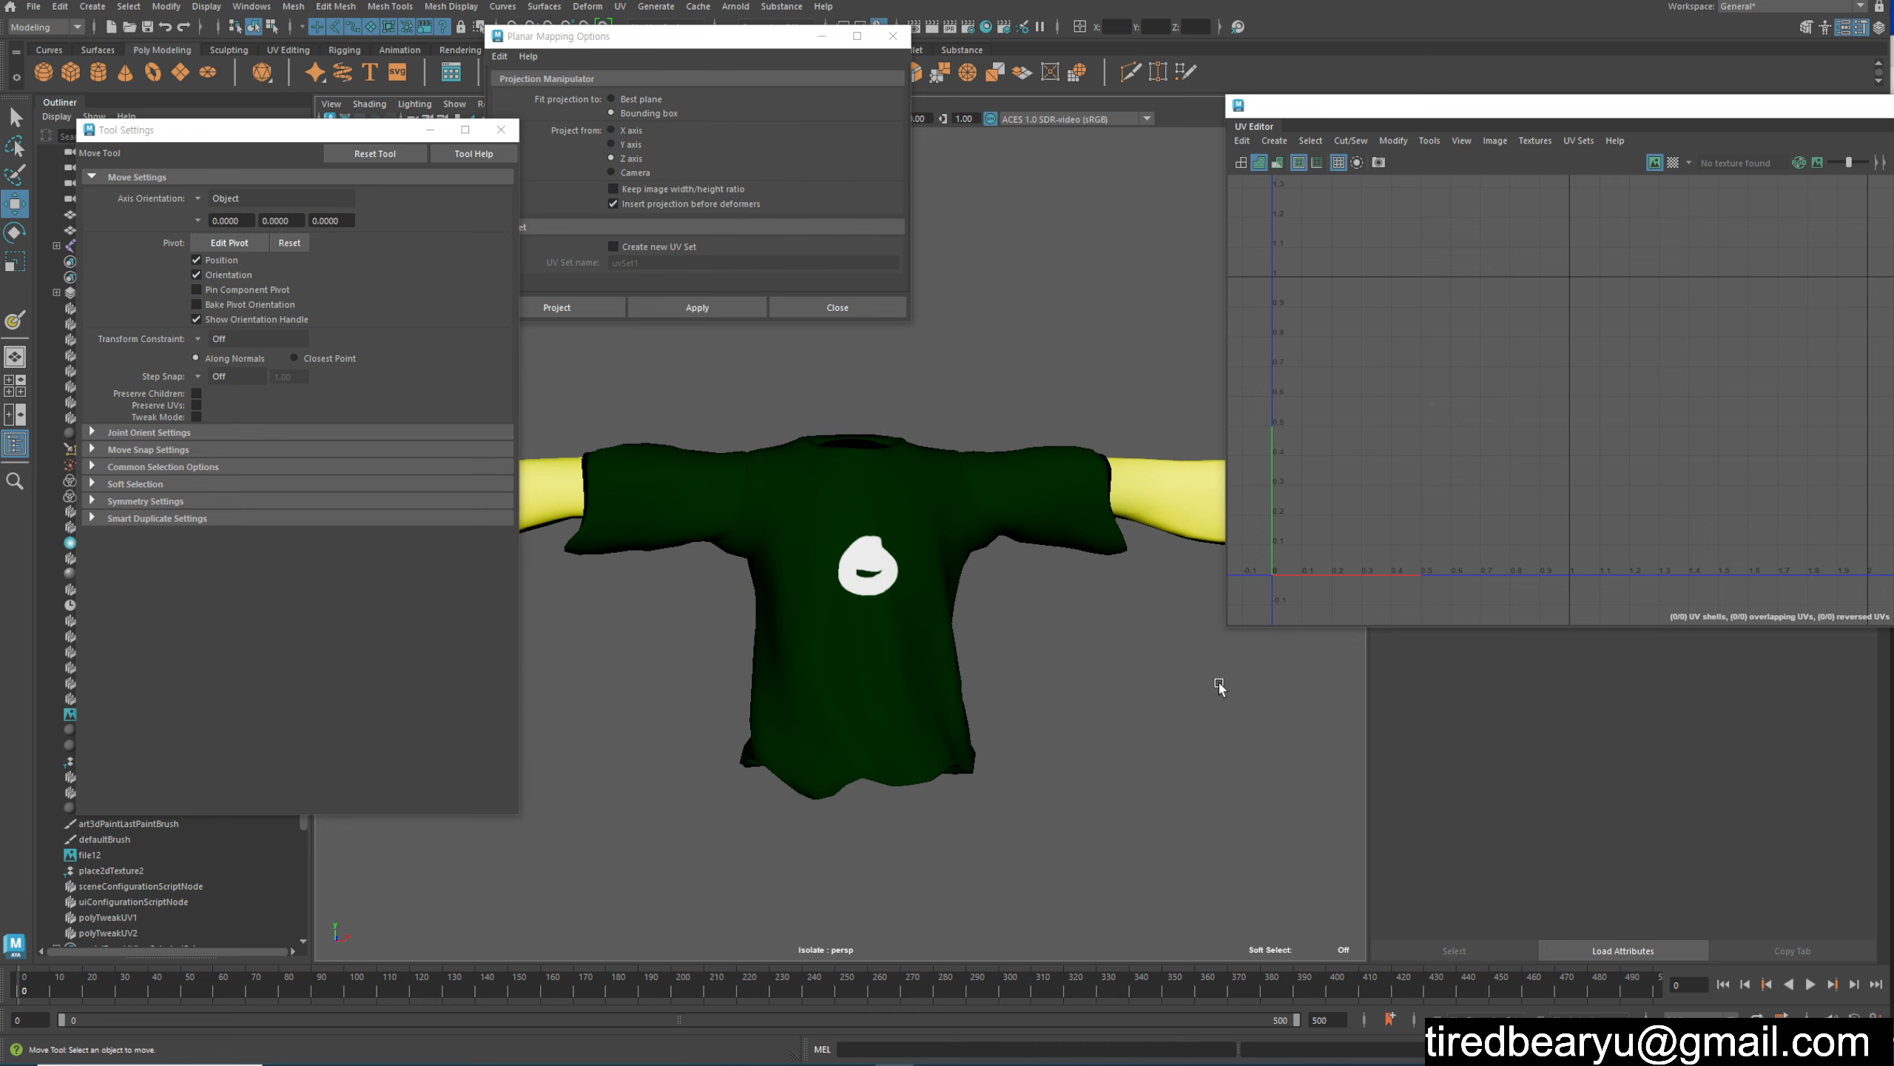